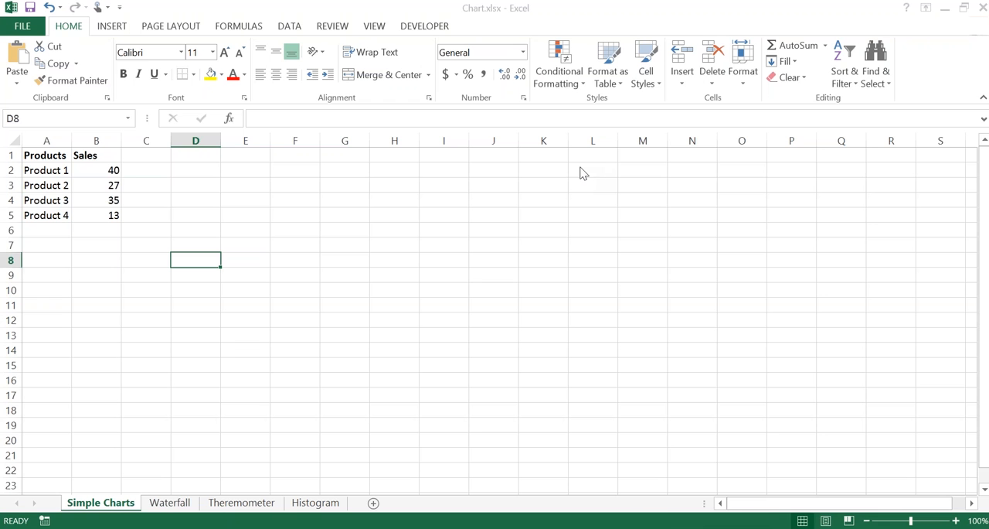
# Step: Create a default column chart of the product sales data in A1:B5 on a new chart sheet
pyautogui.click(85, 199)
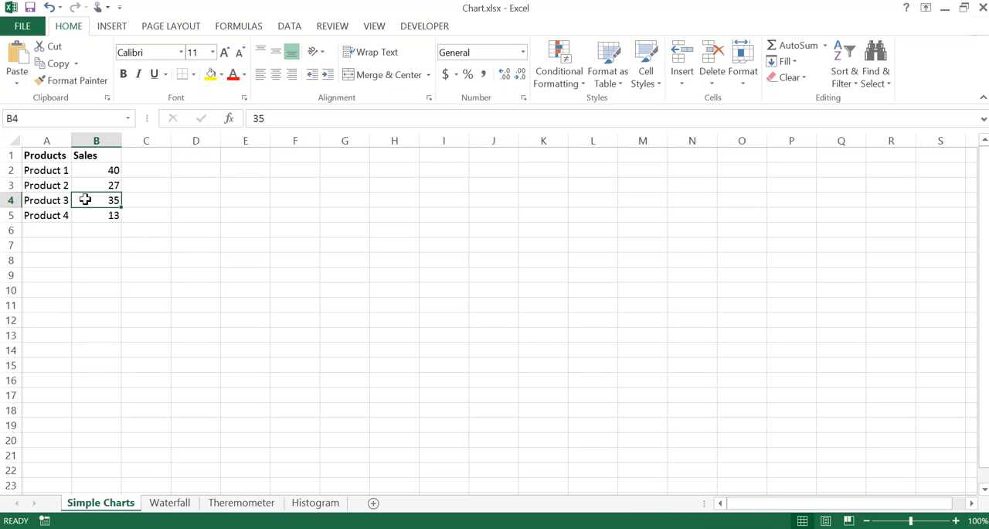
pyautogui.hotkey('ctrl', 'a')
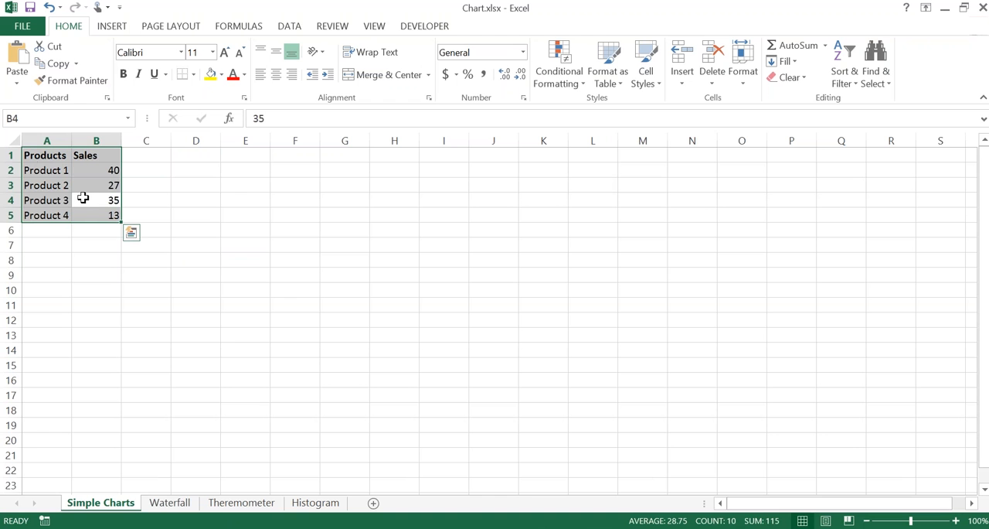
pyautogui.moveTo(37, 154); pyautogui.dragTo(97, 215)
pyautogui.click(105, 214)
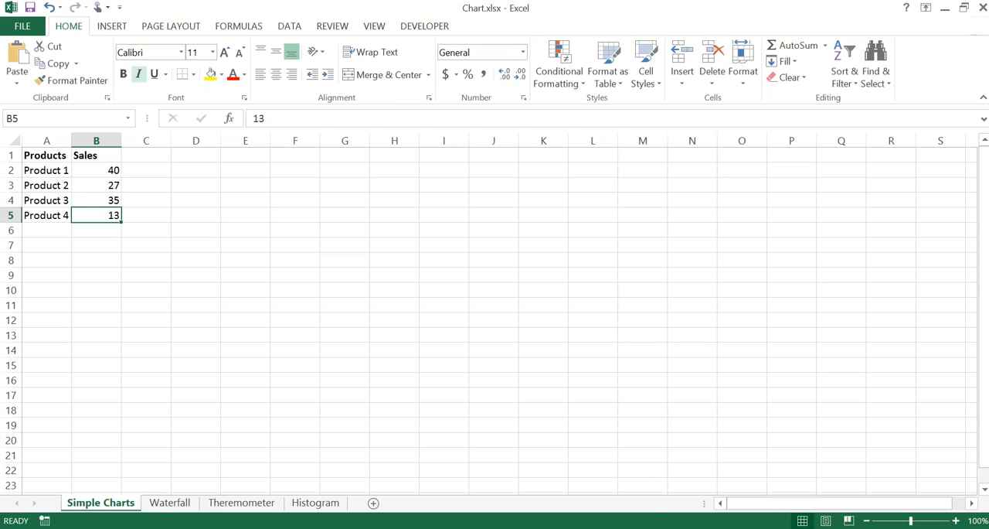
pyautogui.click(111, 31)
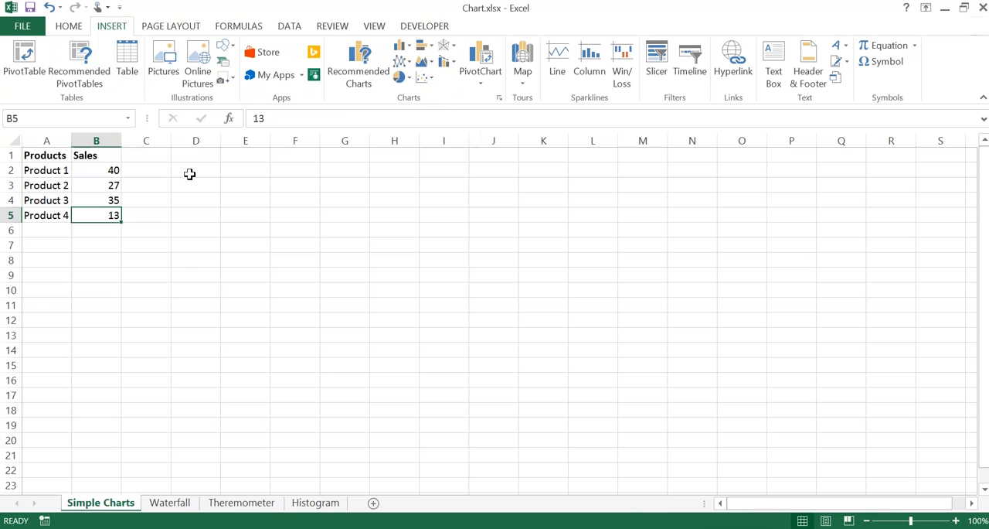
pyautogui.click(93, 202)
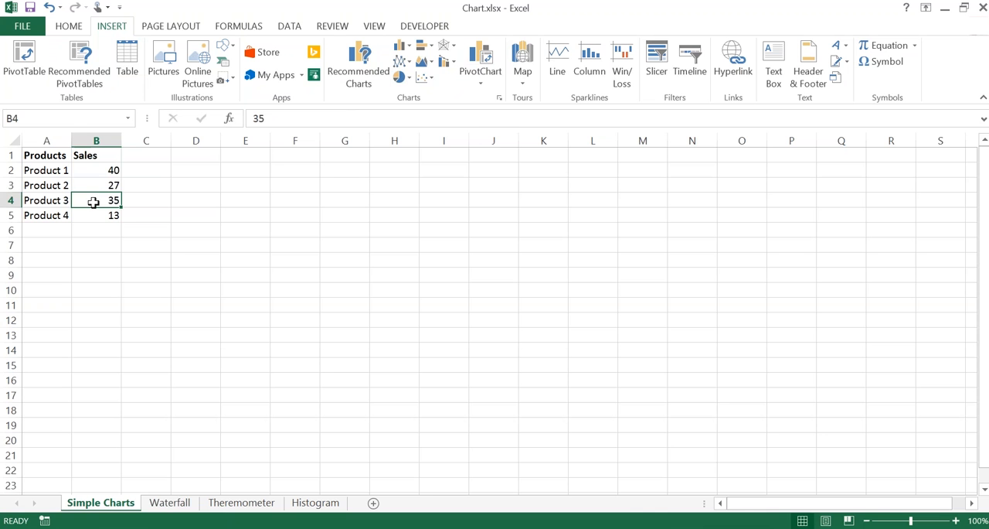
pyautogui.click(93, 186)
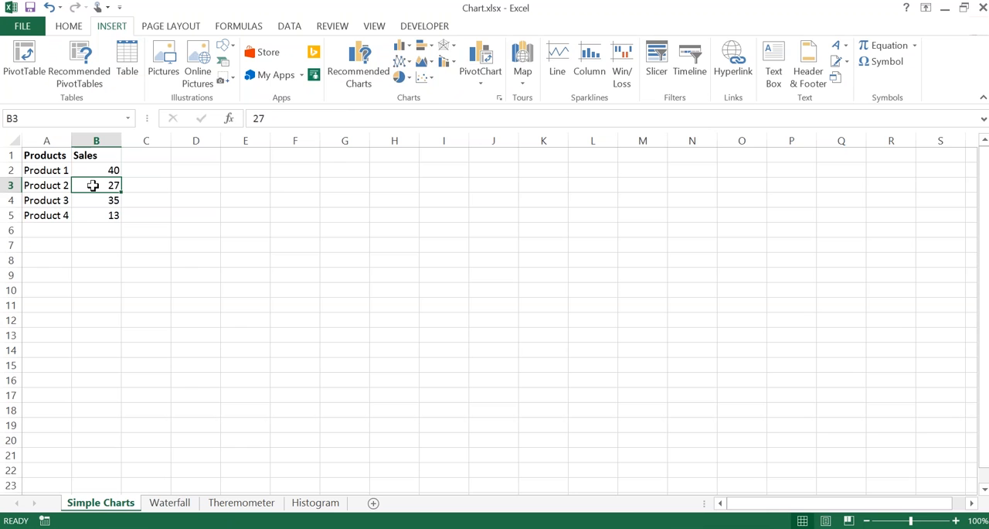
pyautogui.press('F11')
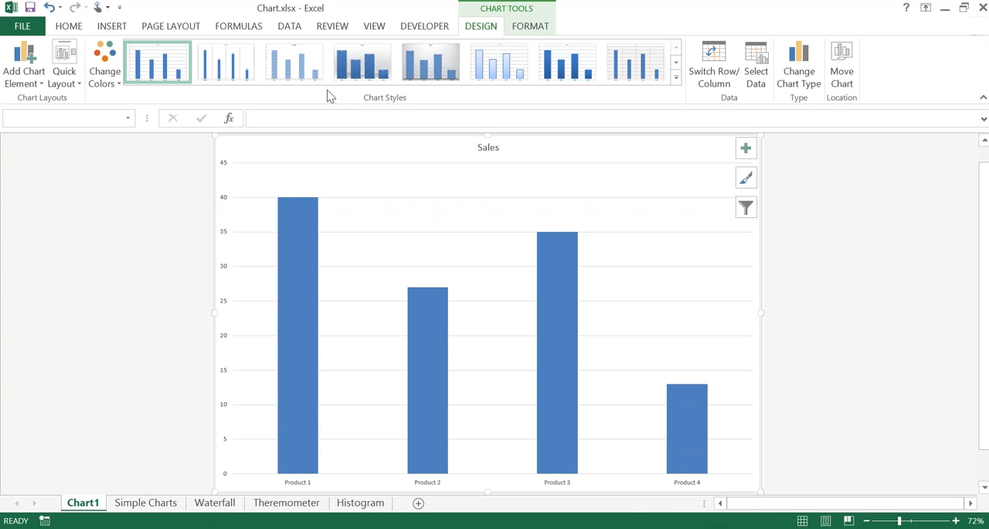
pyautogui.click(760, 71)
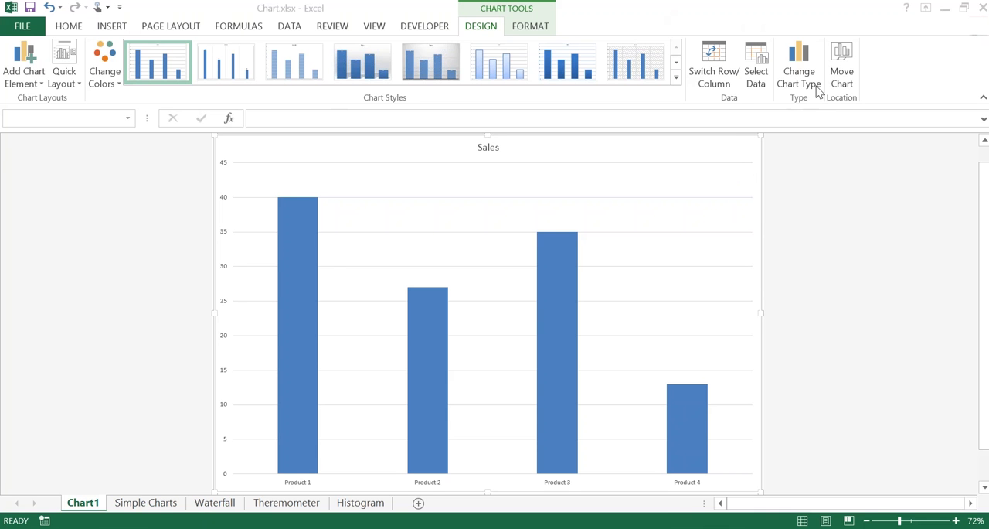
pyautogui.click(800, 77)
pyautogui.click(479, 27)
pyautogui.press('ctrl')
pyautogui.press('ctrl')
pyautogui.press('ctrl')
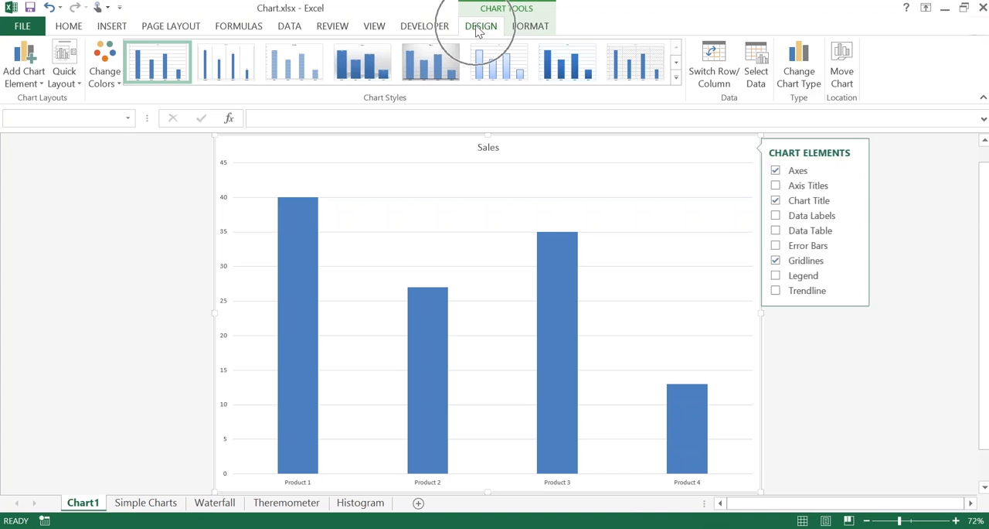
pyautogui.click(480, 31)
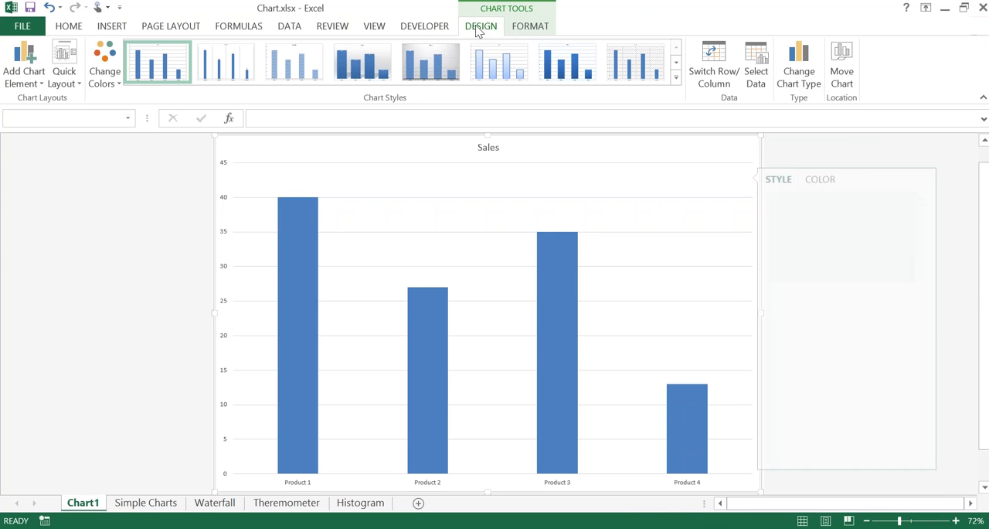
pyautogui.press('ctrl')
pyautogui.press('ctrl')
pyautogui.press('ctrl')
pyautogui.press('ctrl')
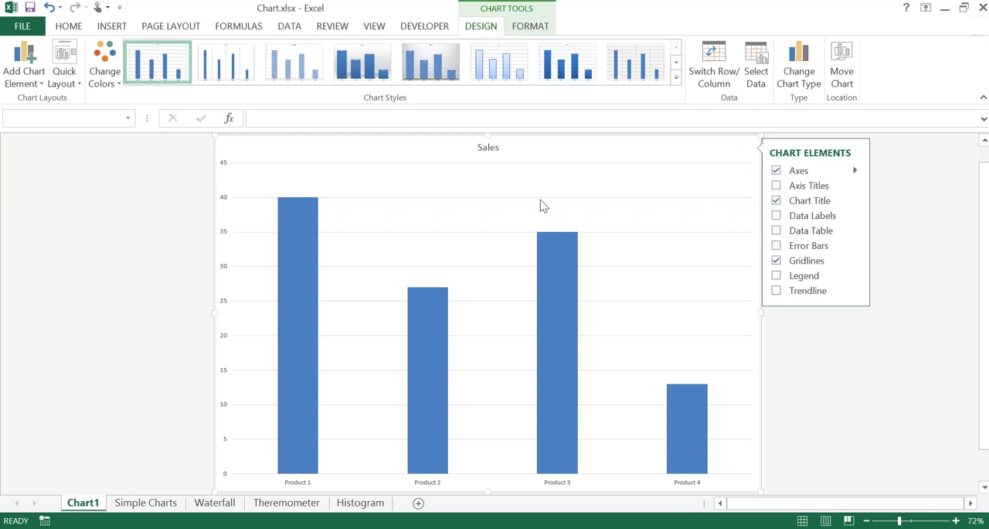
# Step: Set the basic Line chart as the default chart type and change the Sales chart to that type
pyautogui.click(798, 74)
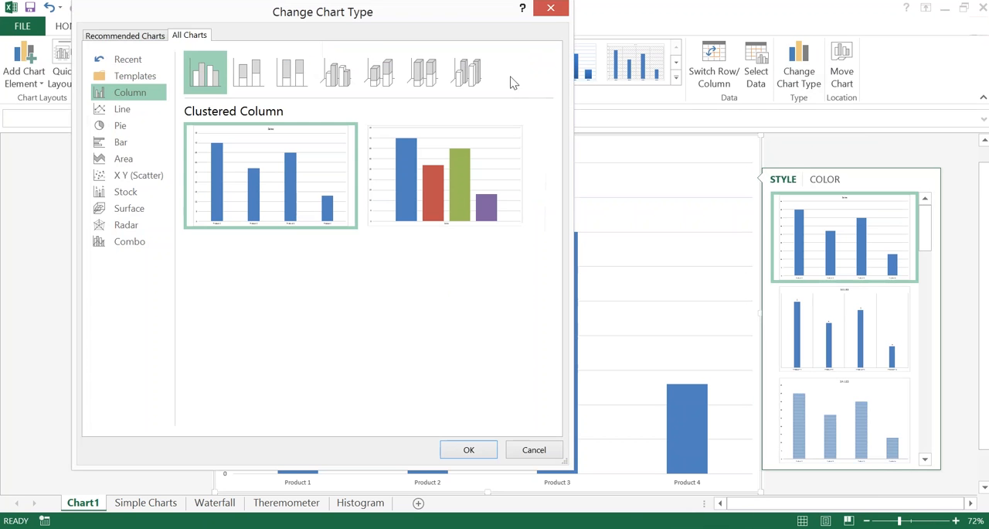
pyautogui.moveTo(335, 17); pyautogui.dragTo(303, 31)
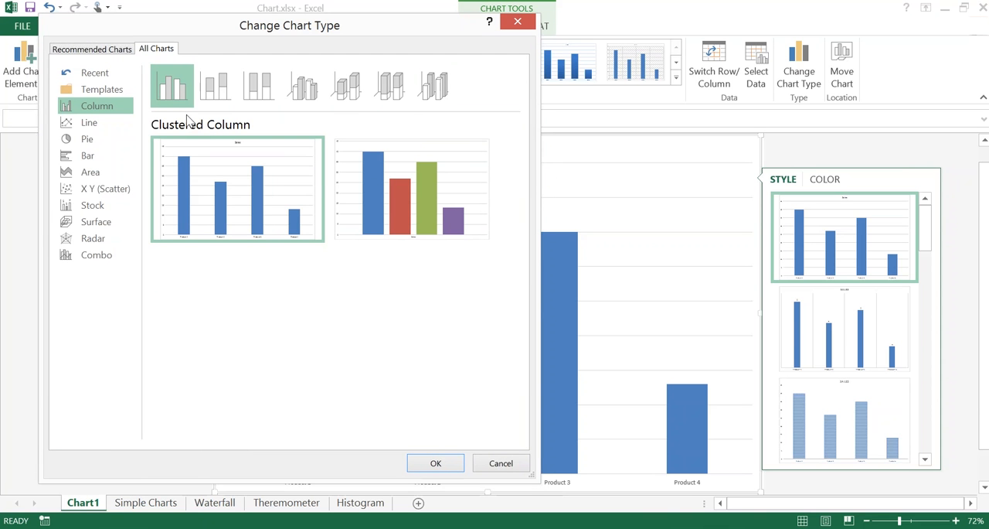
pyautogui.click(99, 133)
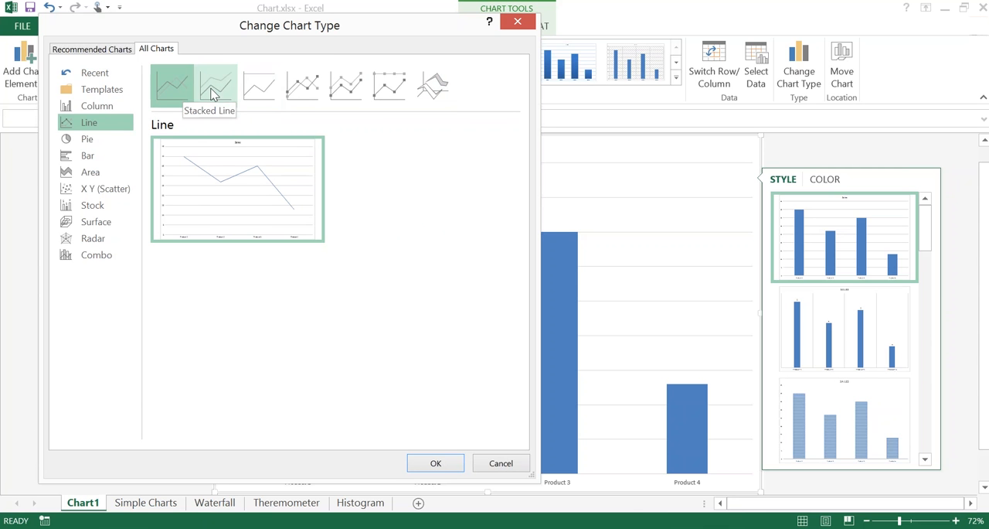
pyautogui.rightClick(172, 91)
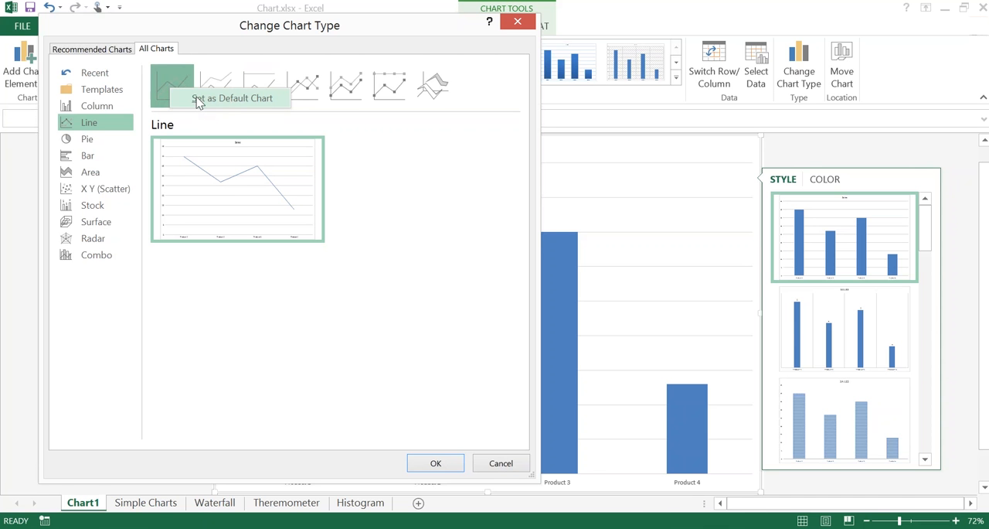
pyautogui.click(201, 98)
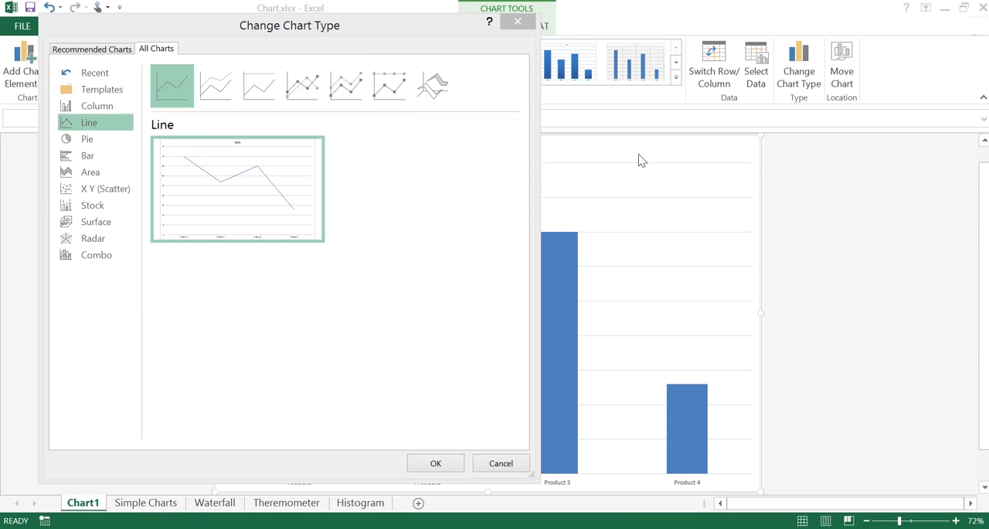
pyautogui.click(429, 462)
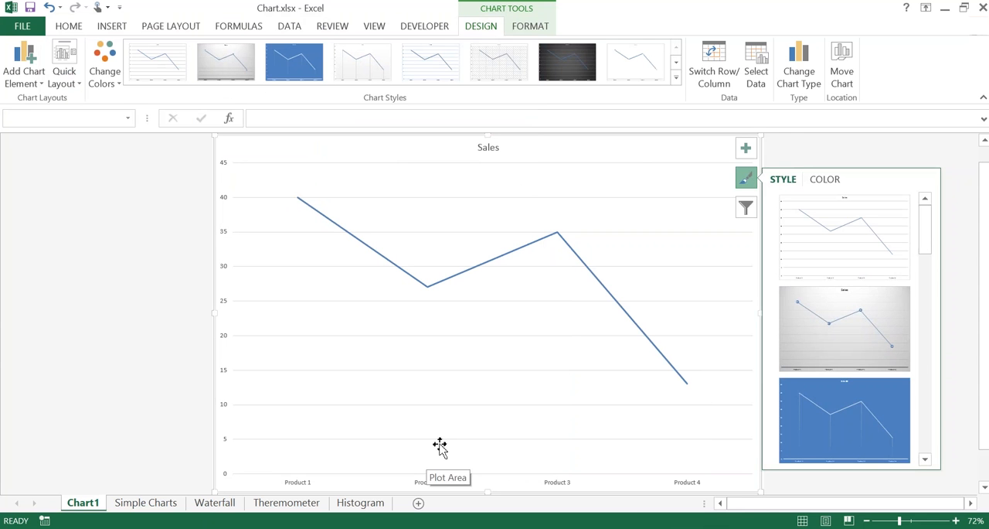
pyautogui.click(794, 75)
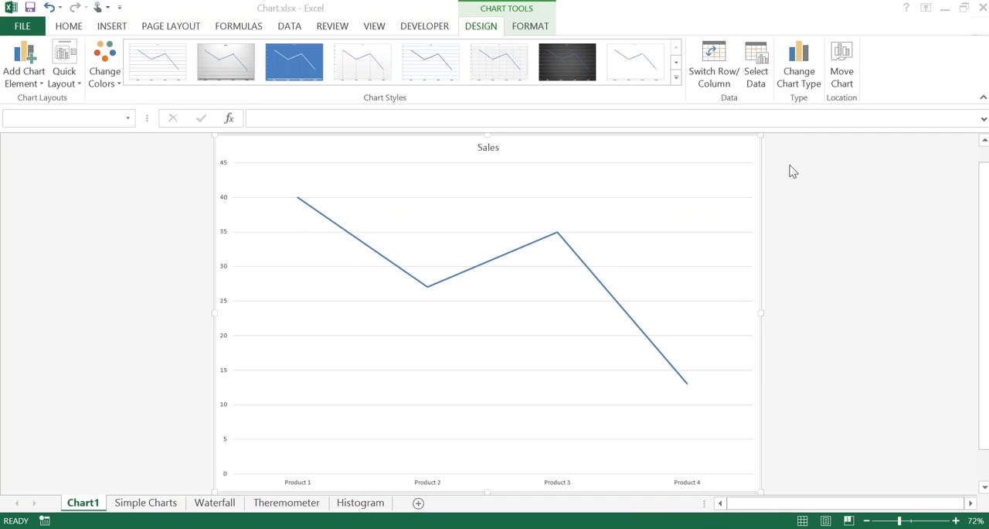
pyautogui.click(172, 282)
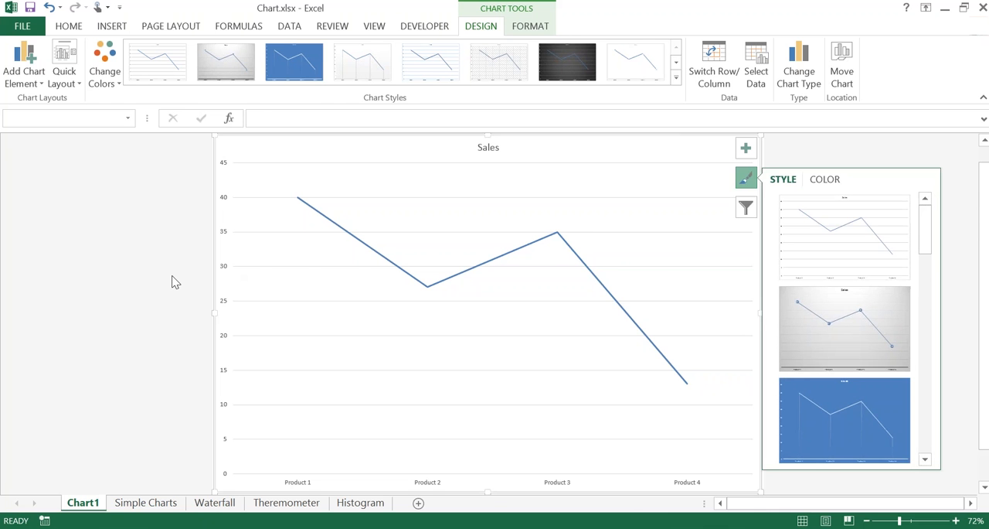
pyautogui.hotkey('ctrl', 'pagedown')
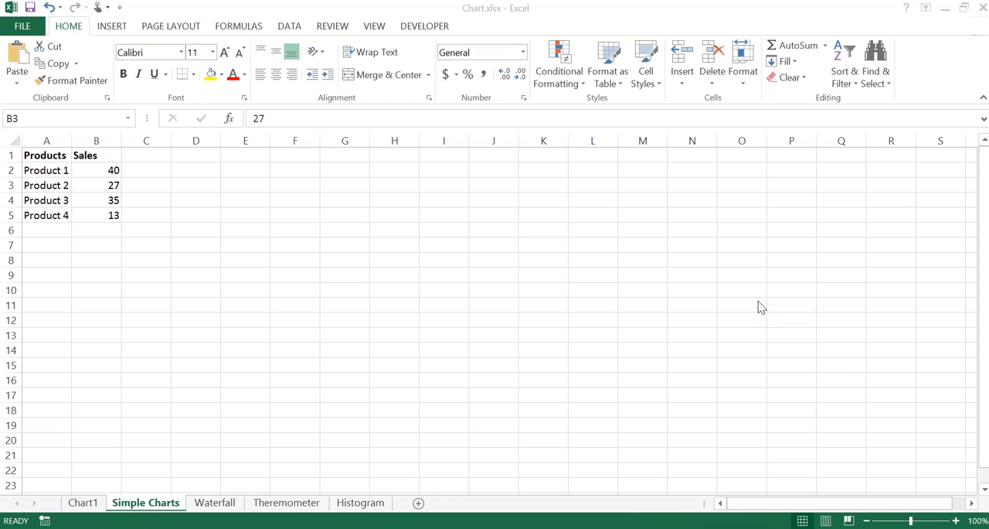
pyautogui.click(82, 500)
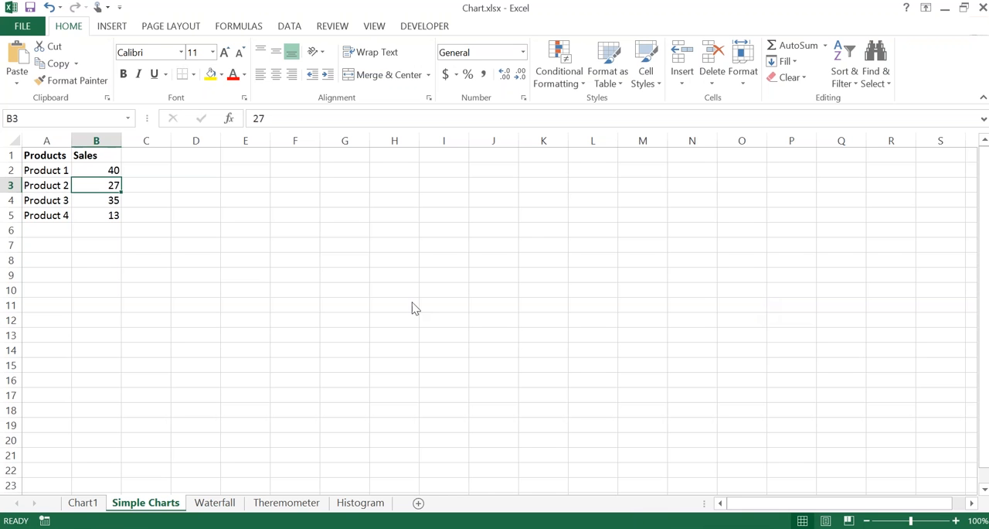
pyautogui.click(83, 503)
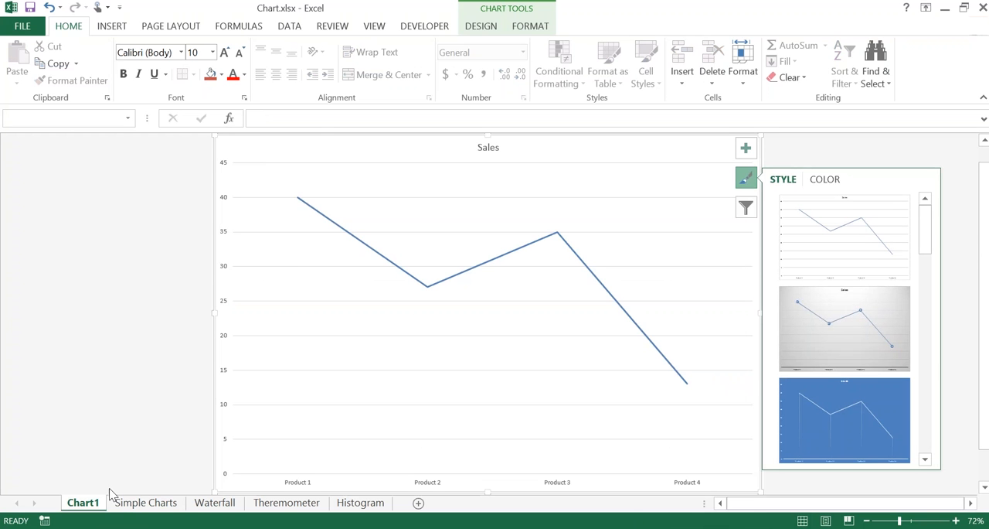
pyautogui.click(480, 34)
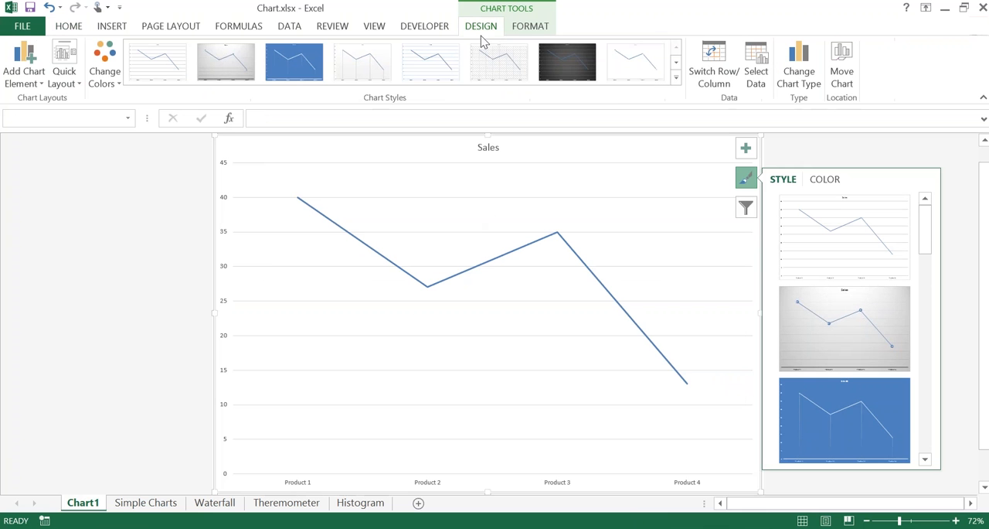
pyautogui.click(719, 74)
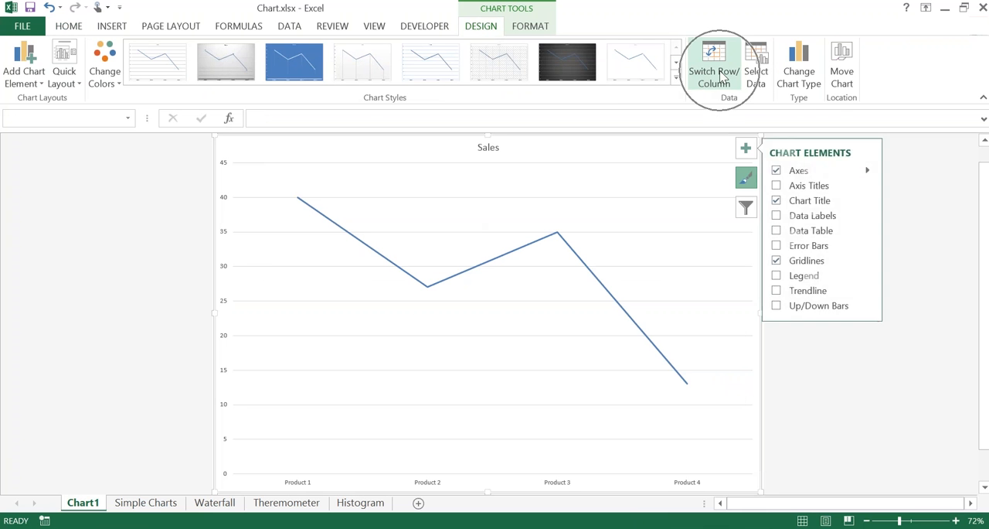
pyautogui.press('ctrl')
pyautogui.press('ctrl')
pyautogui.press('ctrl')
pyautogui.press('ctrl')
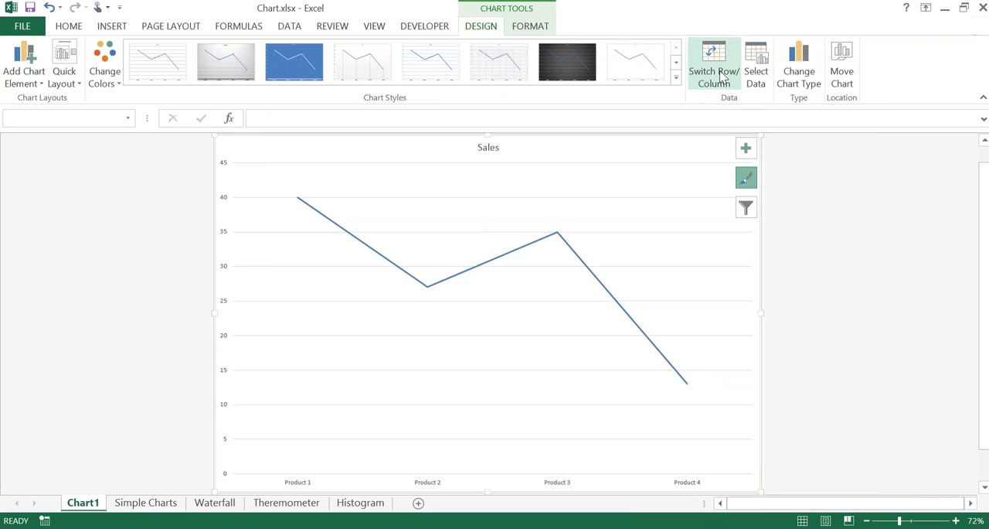
# Step: Embed a default line chart of the product sales in the Simple Charts sheet and place it beside the data, starting near cell D3
pyautogui.click(151, 503)
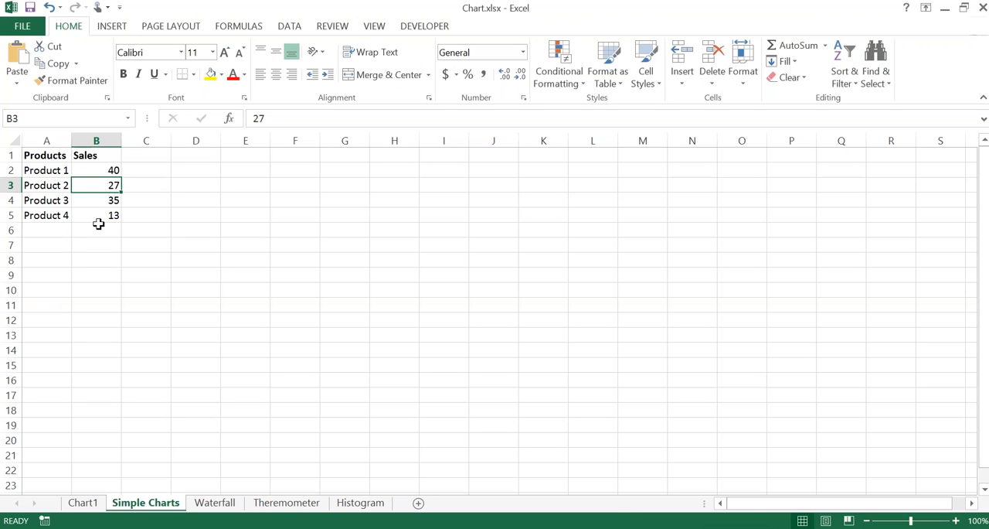
pyautogui.press('Down')
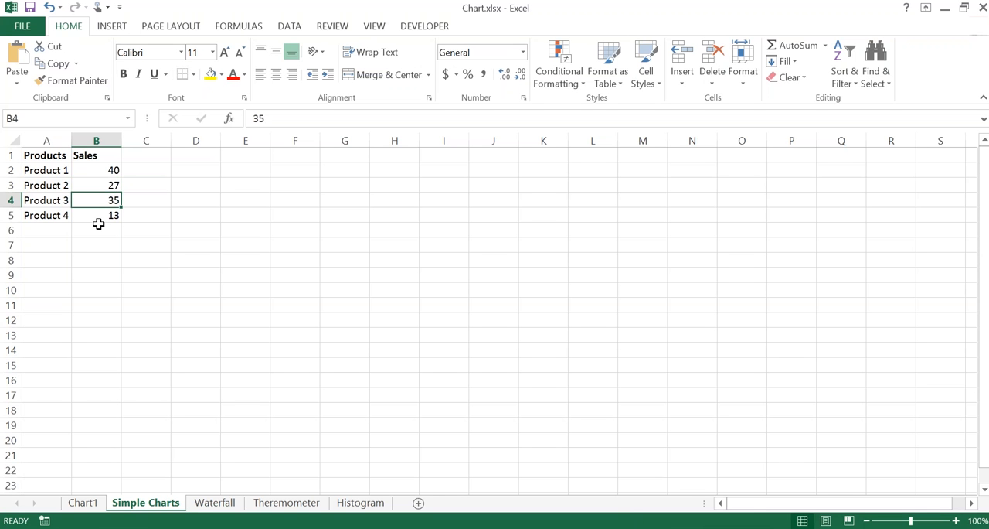
pyautogui.press('Left')
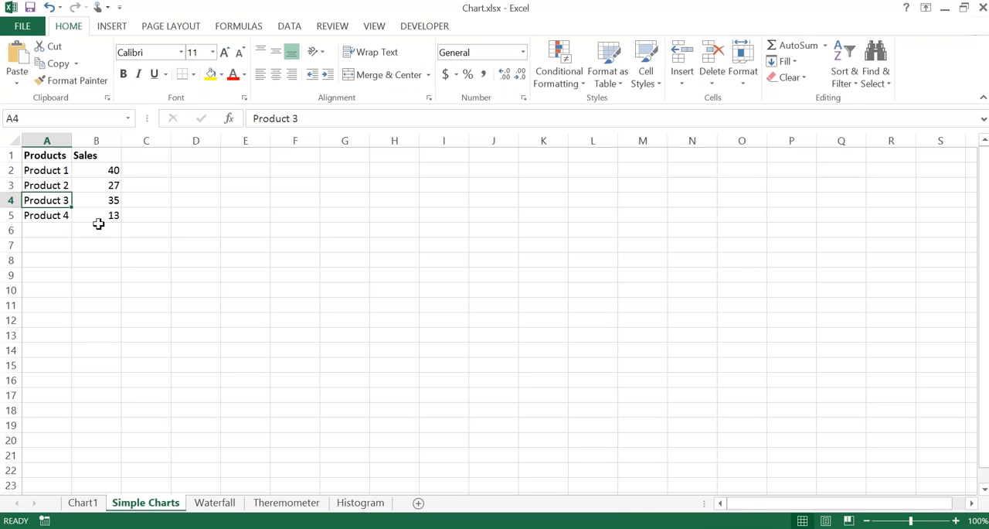
pyautogui.hotkey('alt', 'F1')
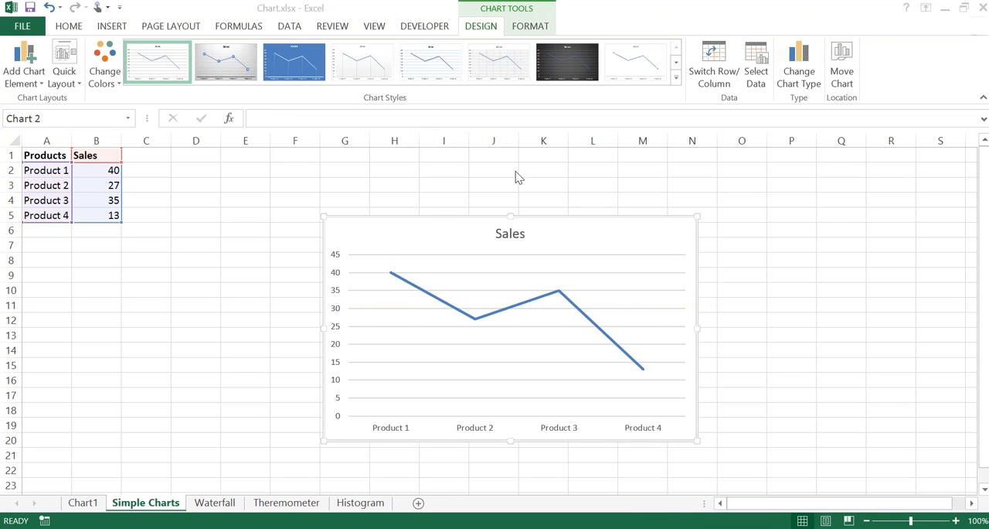
pyautogui.click(362, 221)
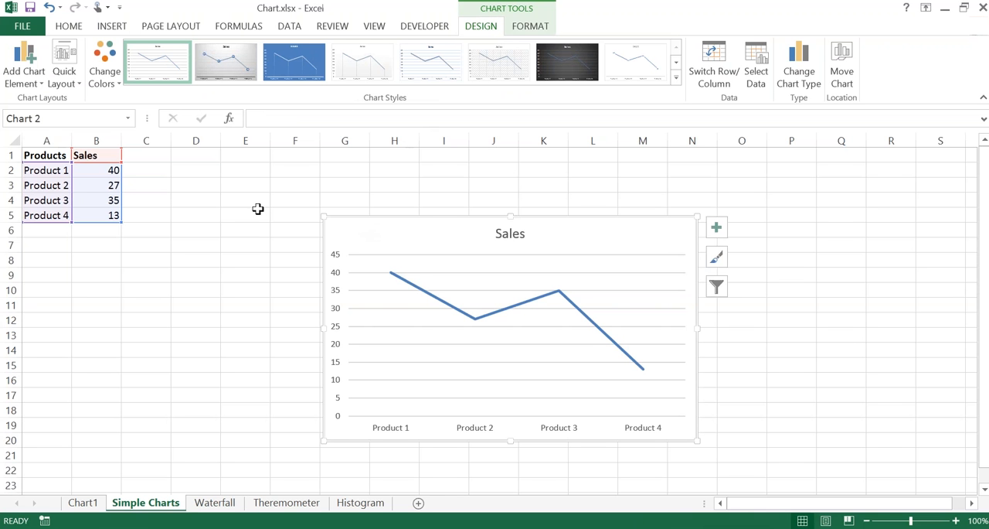
pyautogui.moveTo(382, 221); pyautogui.dragTo(235, 188)
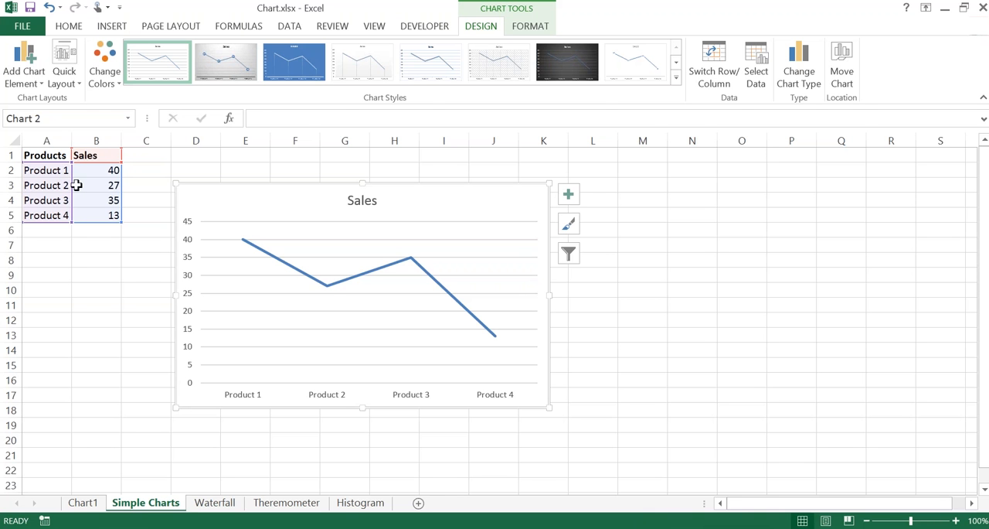
# Step: Select the whole Products and Sales table, A1:B5, including its headers, and return to the Sales header cell
pyautogui.click(74, 184)
pyautogui.click(61, 176)
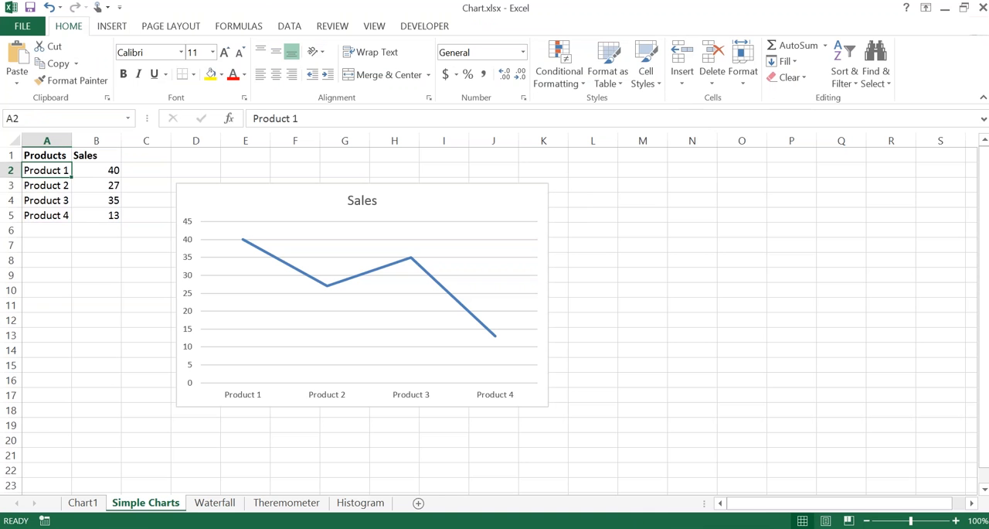
pyautogui.click(47, 155)
pyautogui.hotkey('ctrl', 'shift', 'Right')
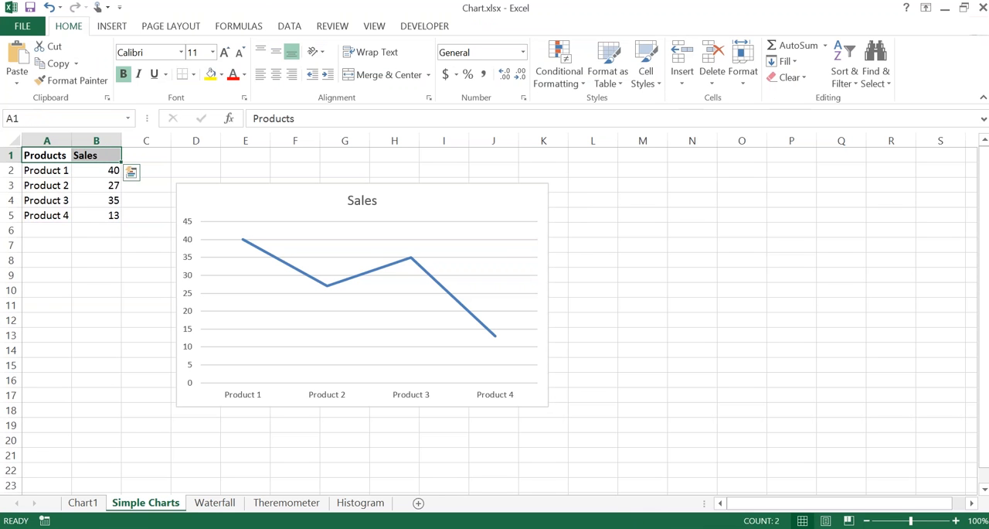
pyautogui.hotkey('ctrl', 'shift', 'Down')
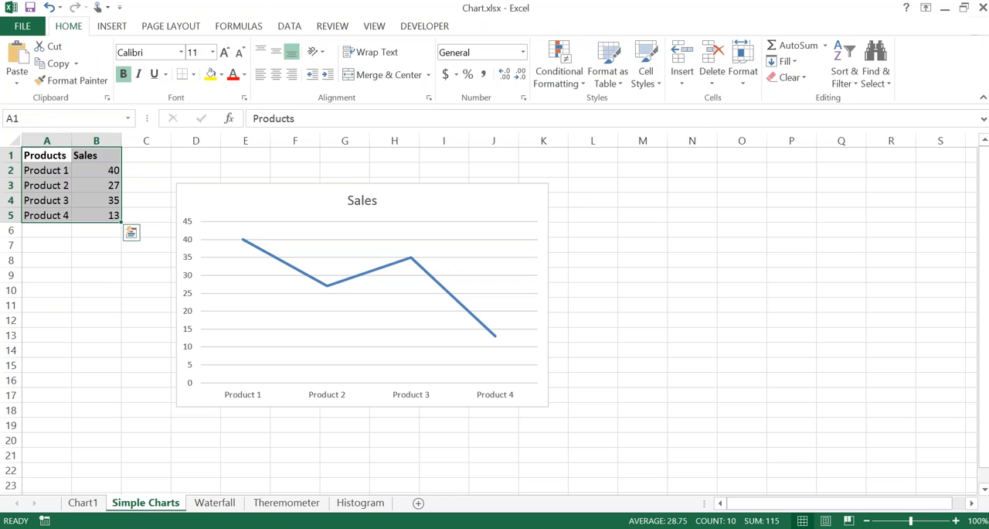
pyautogui.click(96, 156)
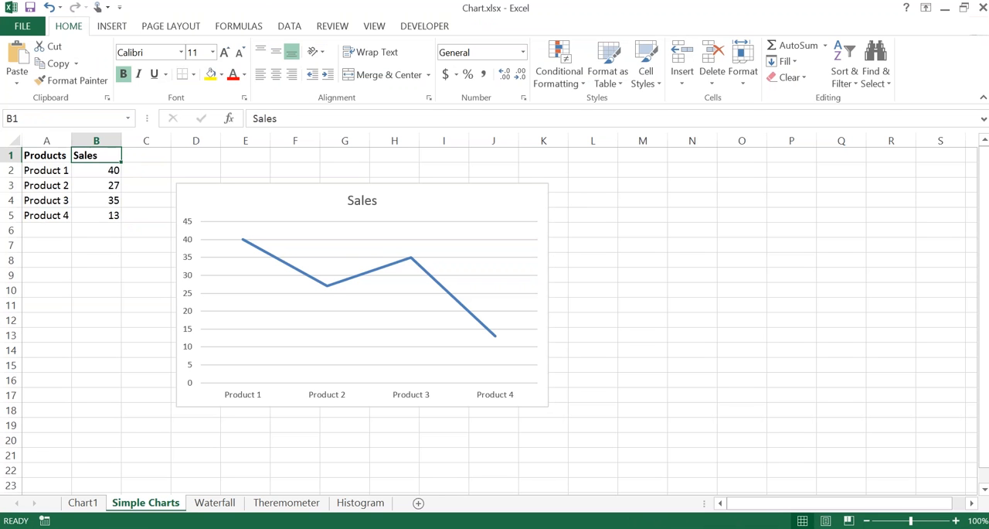
# Step: Add a Target column header in cell C1, beside the Sales header
pyautogui.click(146, 155)
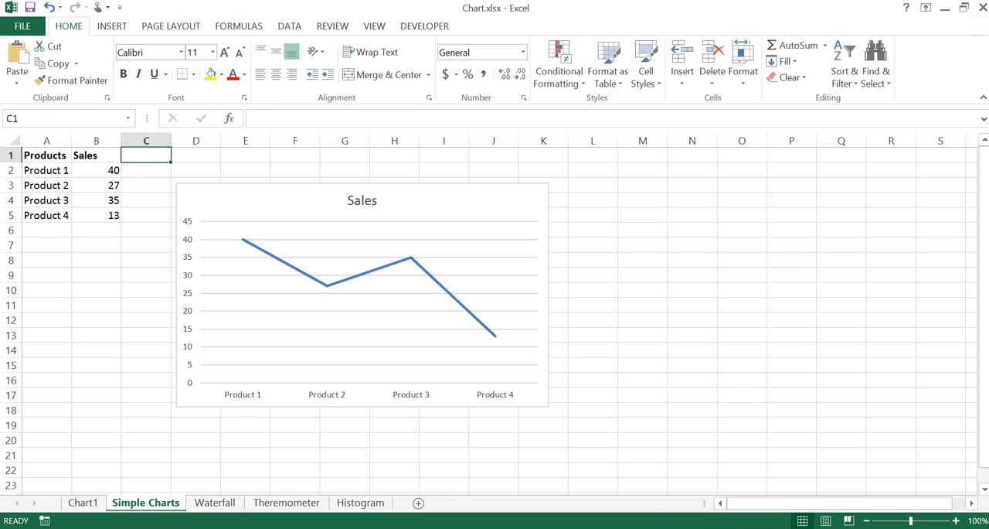
pyautogui.click(96, 156)
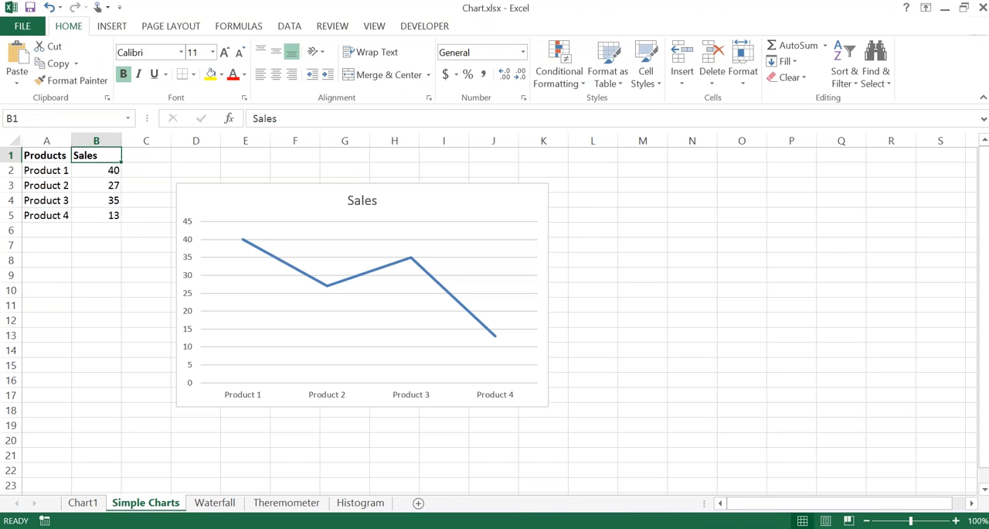
pyautogui.click(146, 155)
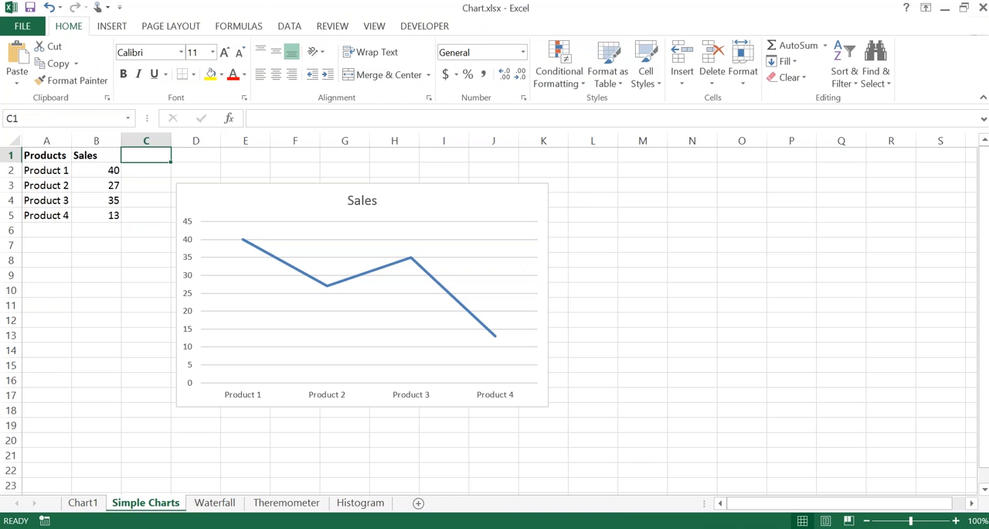
pyautogui.write('Target')
pyautogui.press('Return')
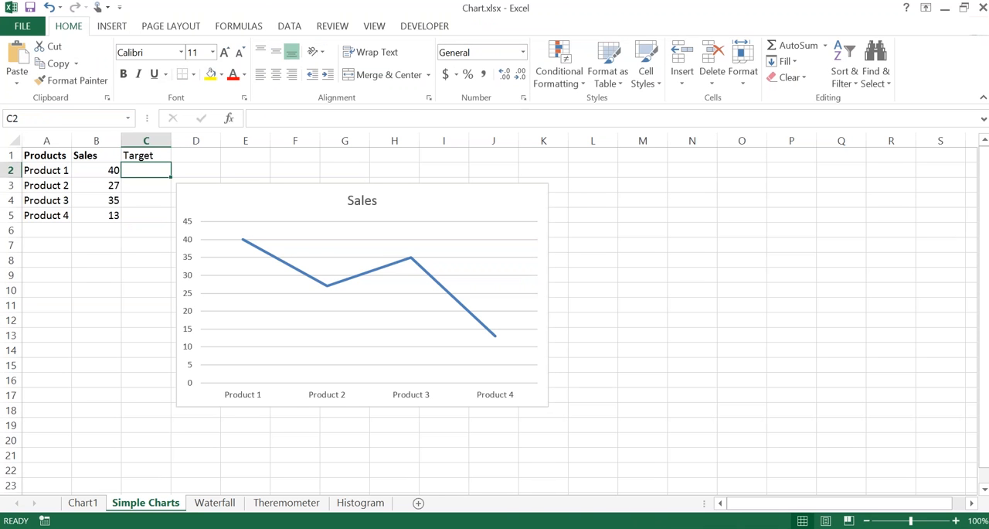
# Step: Highlight the product names in column A and the sales figures in B2:B5 to review the existing data
pyautogui.press('Left')
pyautogui.press('Left')
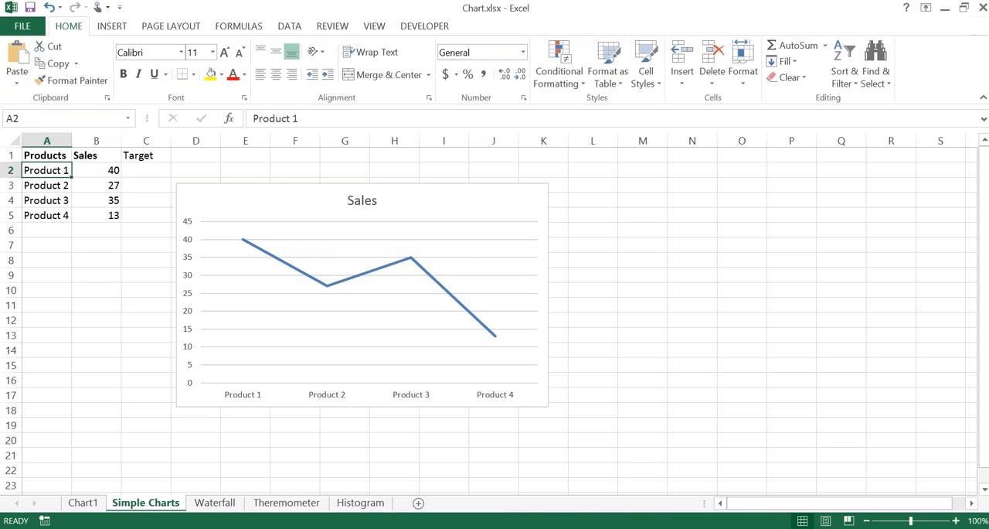
pyautogui.press('Right')
pyautogui.press('Right')
pyautogui.press('Left')
pyautogui.press('Left')
pyautogui.hotkey('shift', 'Down')
pyautogui.hotkey('shift', 'Down')
pyautogui.hotkey('shift', 'Down')
pyautogui.press('Right')
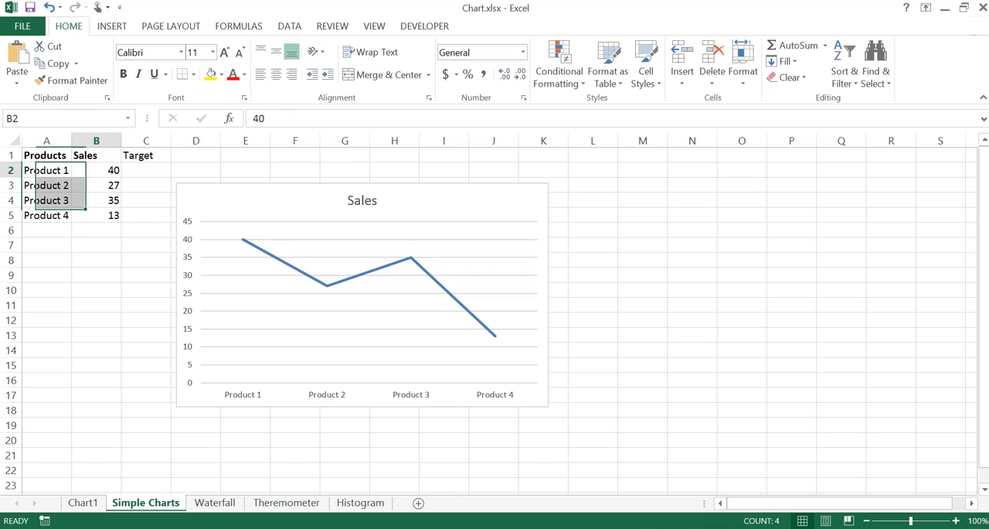
pyautogui.hotkey('shift', 'Down')
pyautogui.hotkey('shift', 'Down')
pyautogui.hotkey('shift', 'Down')
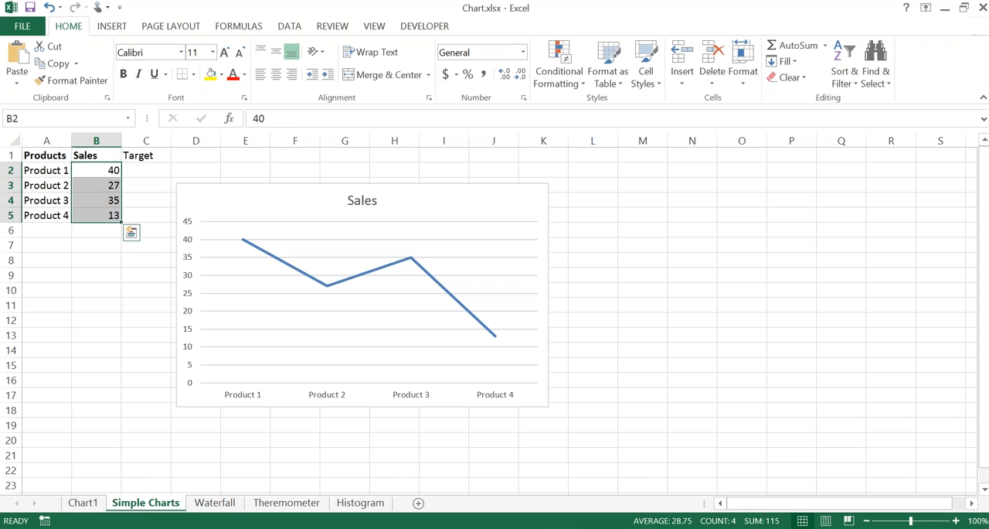
# Step: Enter the targets 50, 30, 40 and 20 for Products 1 to 4 in cells C2:C5
pyautogui.press('Right')
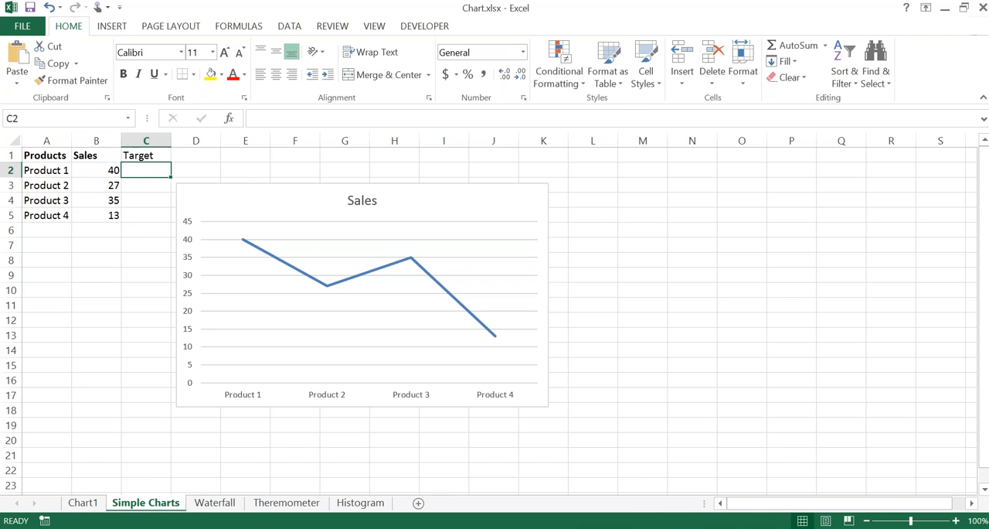
pyautogui.write('50')
pyautogui.press('Return')
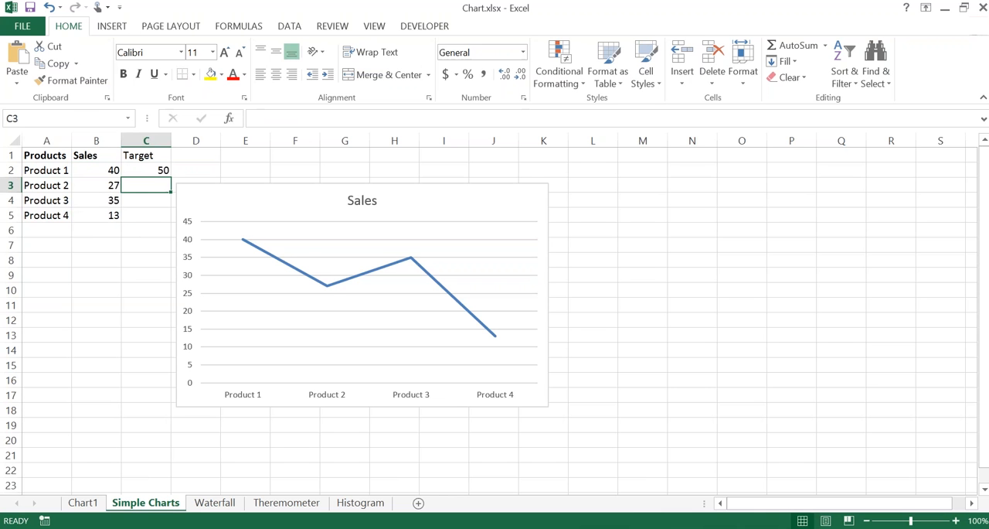
pyautogui.write('30')
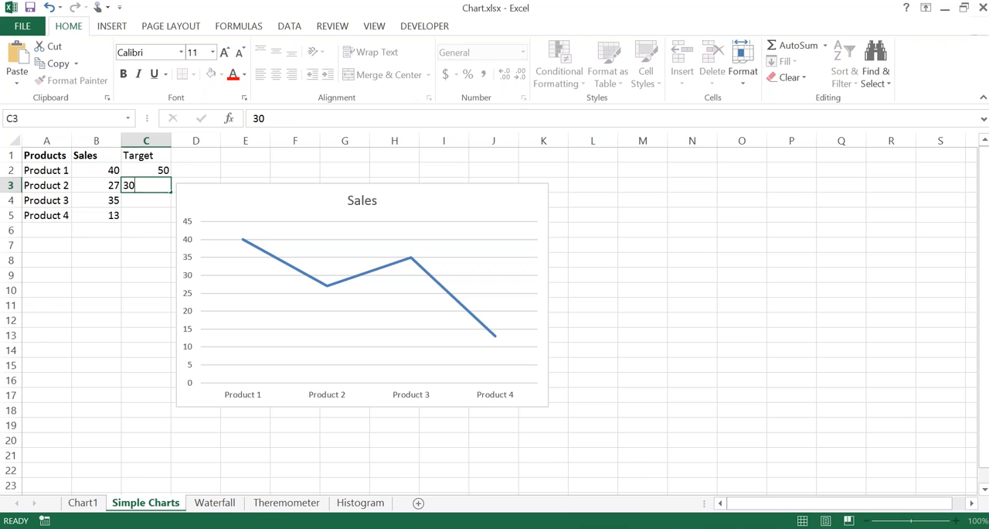
pyautogui.press('Return')
pyautogui.write('40')
pyautogui.press('Return')
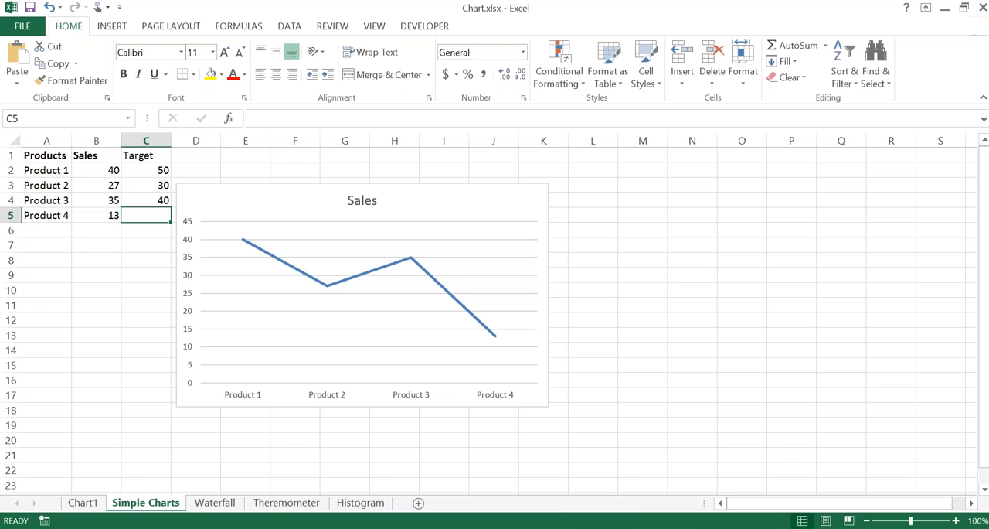
pyautogui.write('20')
pyautogui.press('Return')
pyautogui.press('Up')
# Step: Delete the embedded Sales line chart from the Simple Charts sheet
pyautogui.click(286, 190)
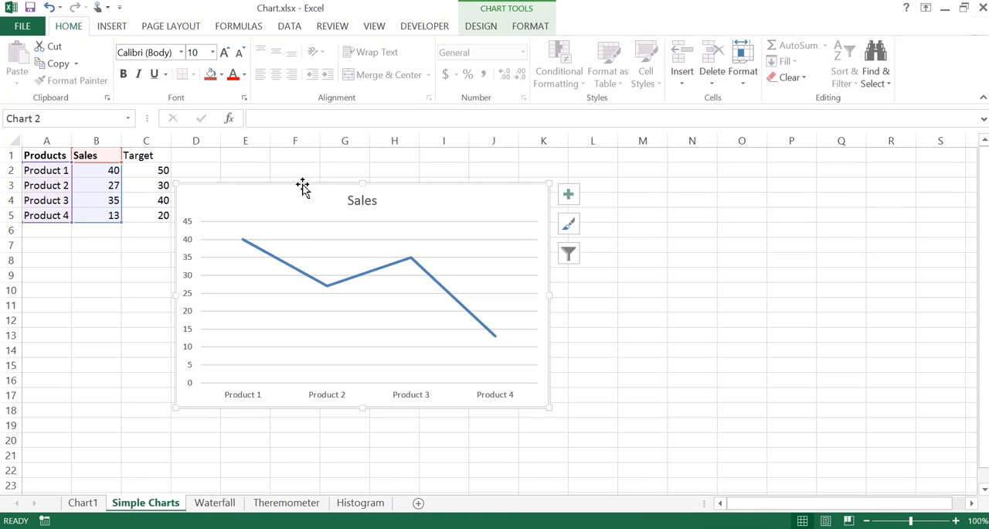
pyautogui.press('Delete')
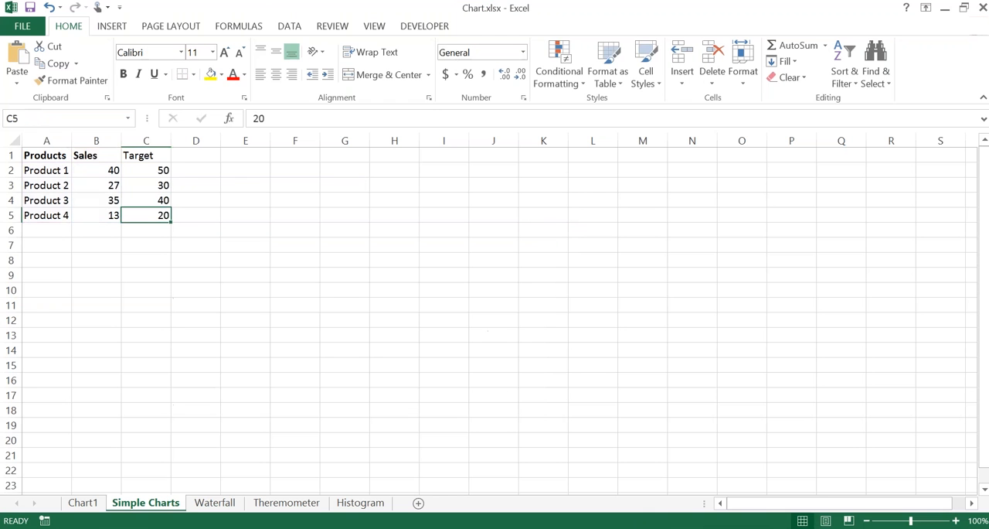
# Step: Embed a default line chart of the Products, Sales and Target data in A1:C5 and place it beside the table, starting near cell D3
pyautogui.click(127, 197)
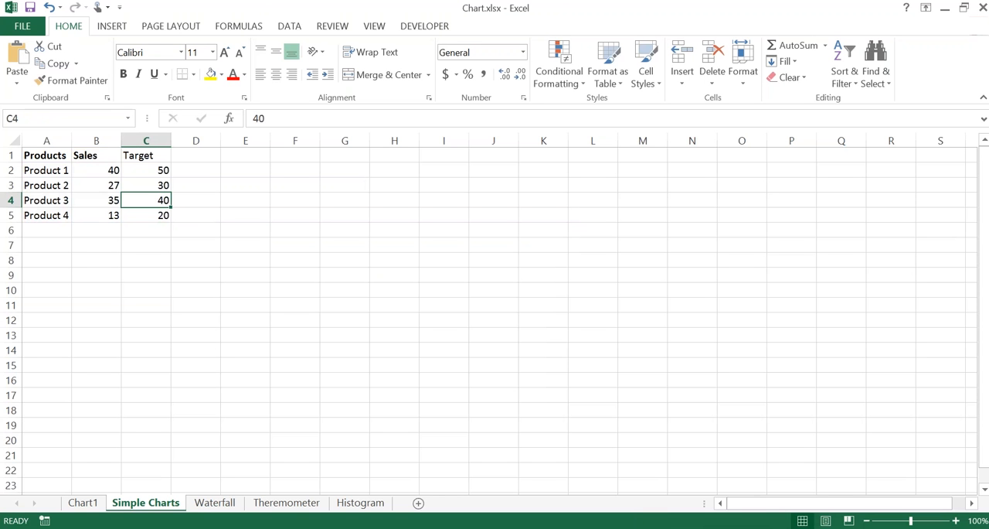
pyautogui.click(90, 201)
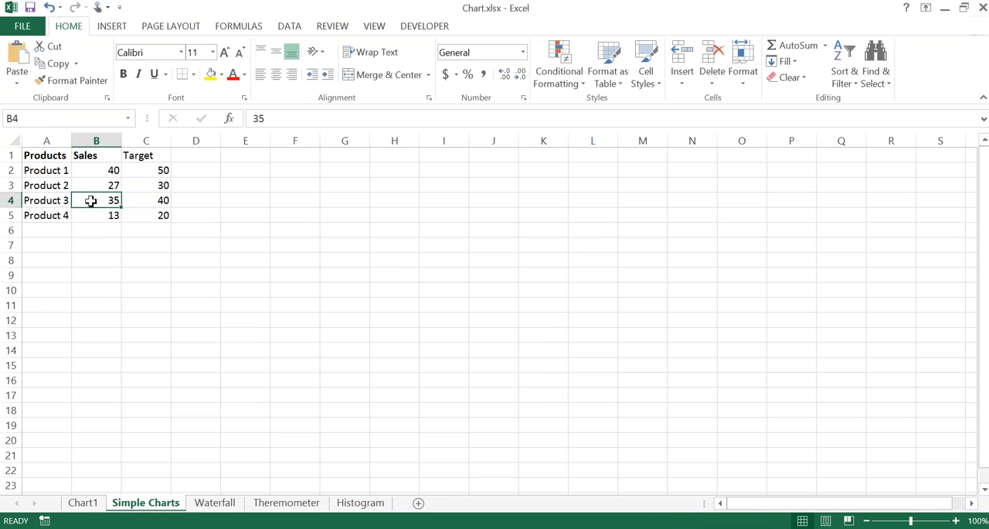
pyautogui.press('Right')
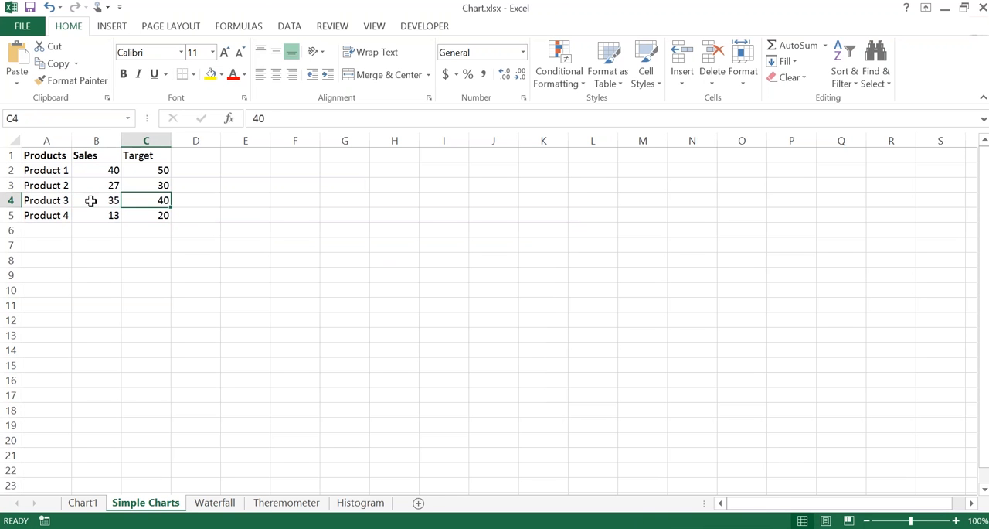
pyautogui.press('Up')
pyautogui.press('Up')
pyautogui.press('Up')
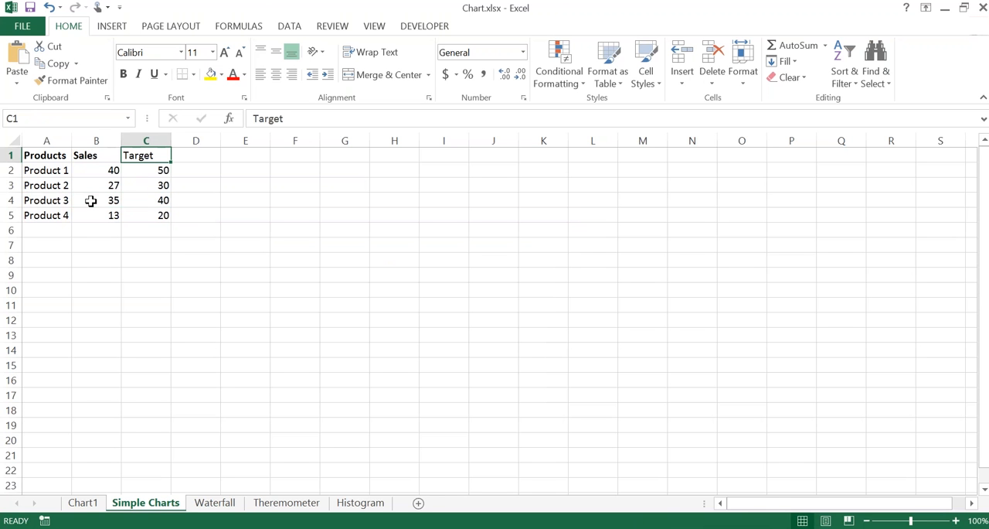
pyautogui.press('Down')
pyautogui.hotkey('alt', 'F1')
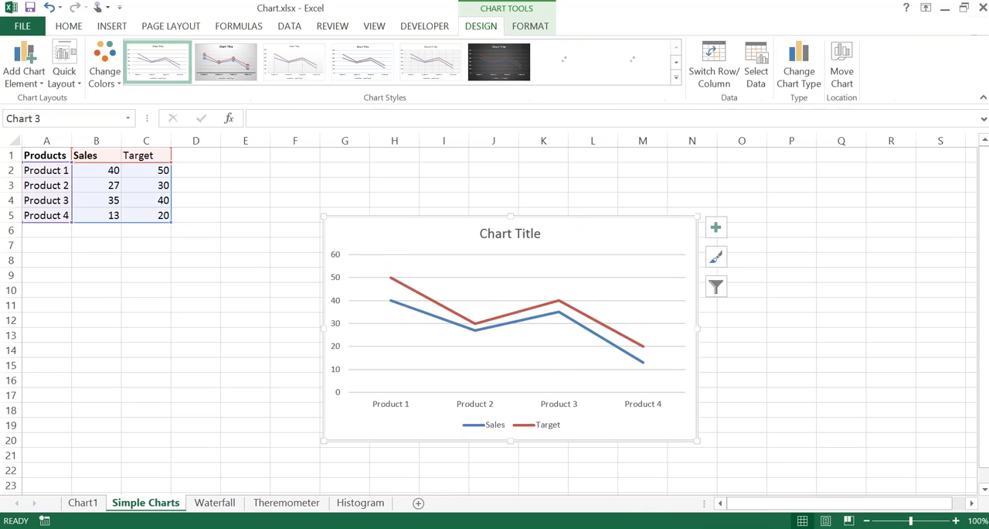
pyautogui.moveTo(362, 221); pyautogui.dragTo(237, 191)
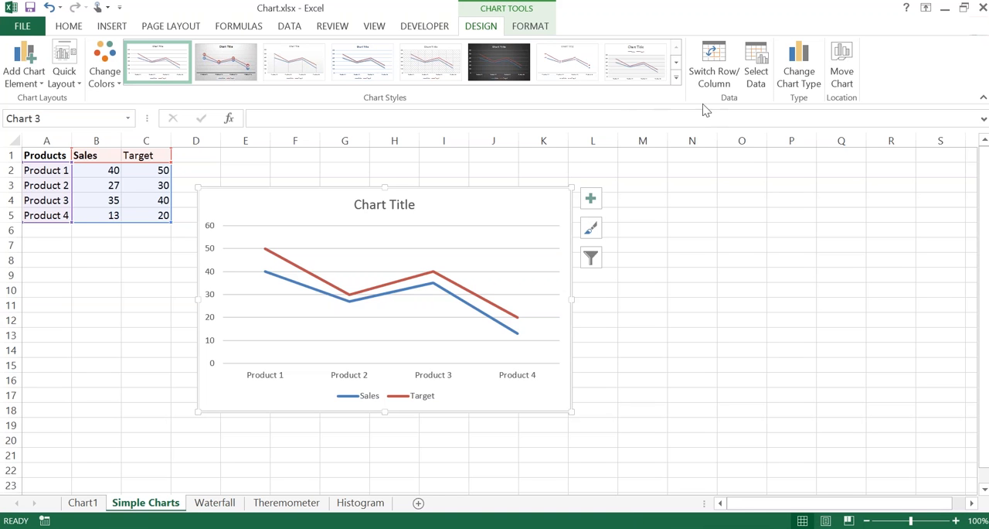
# Step: Remove the Sales series from the embedded chart's data source, keeping only the Target series
pyautogui.click(755, 73)
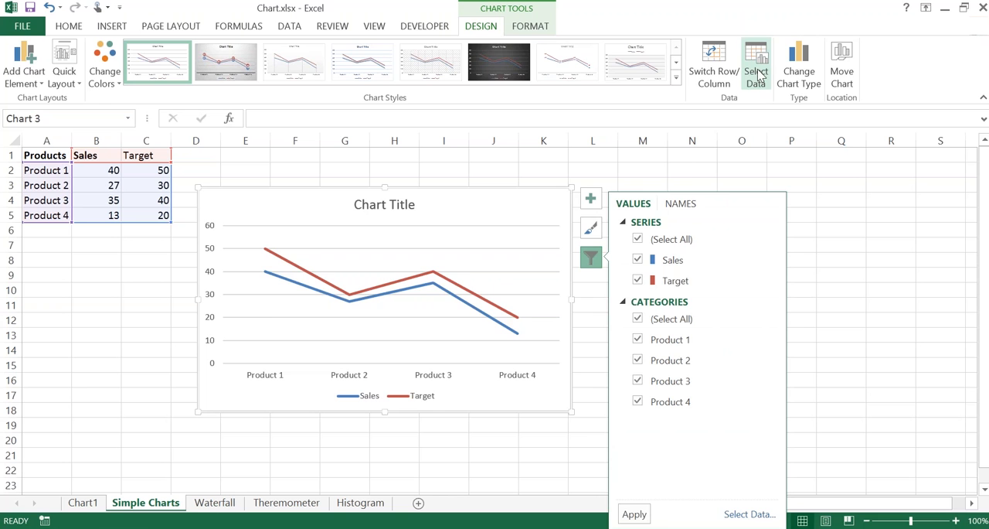
pyautogui.click(756, 71)
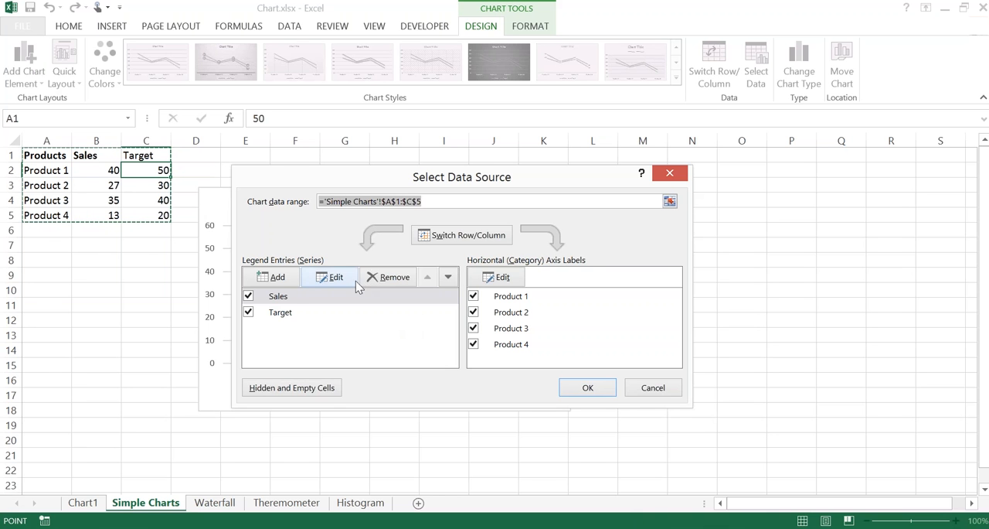
pyautogui.click(279, 297)
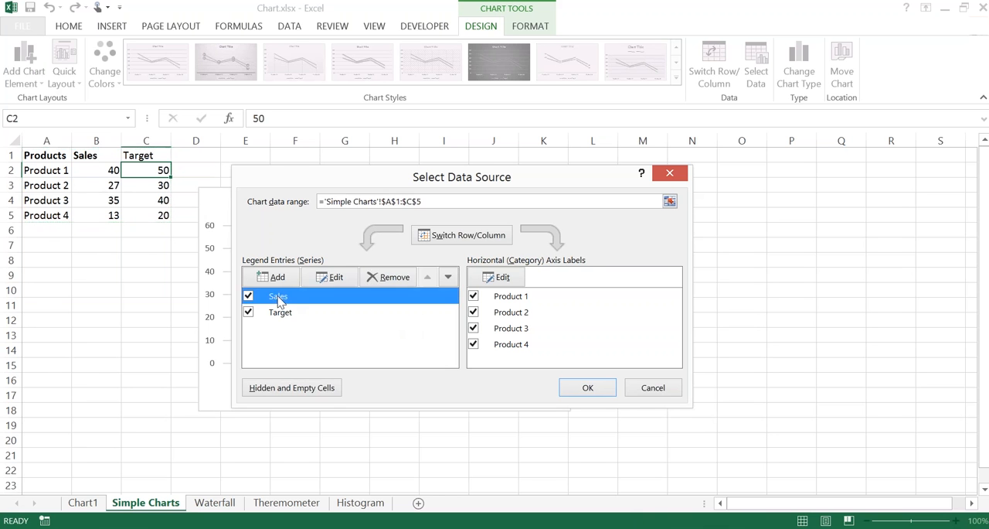
pyautogui.click(387, 279)
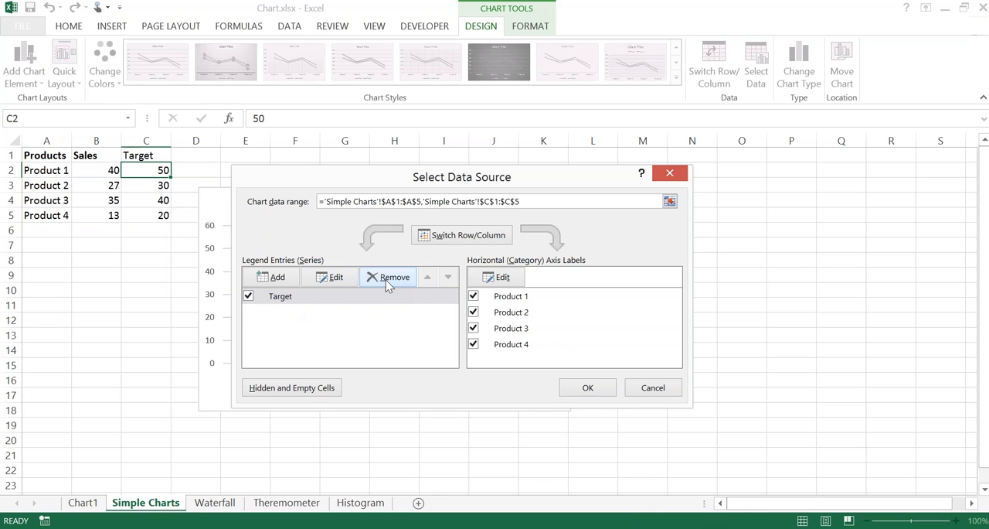
pyautogui.click(583, 388)
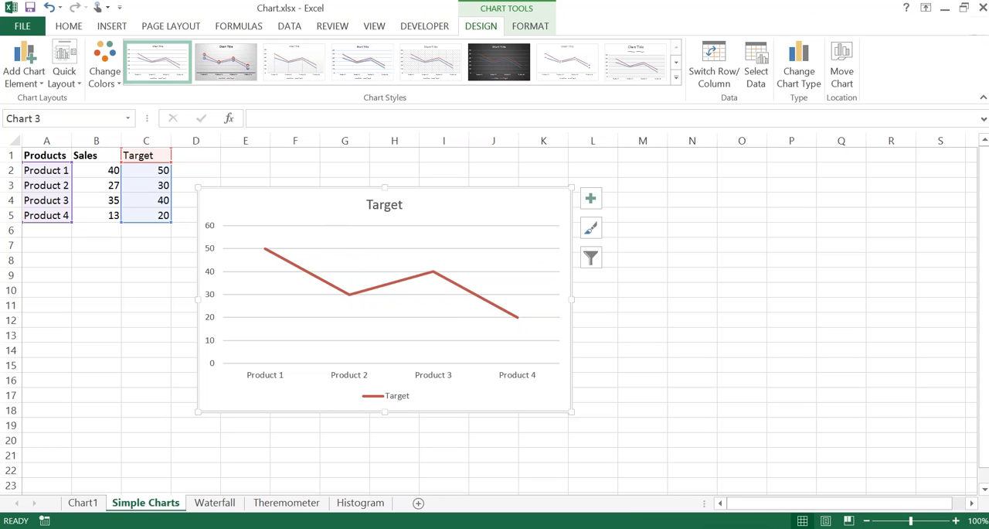
pyautogui.click(590, 198)
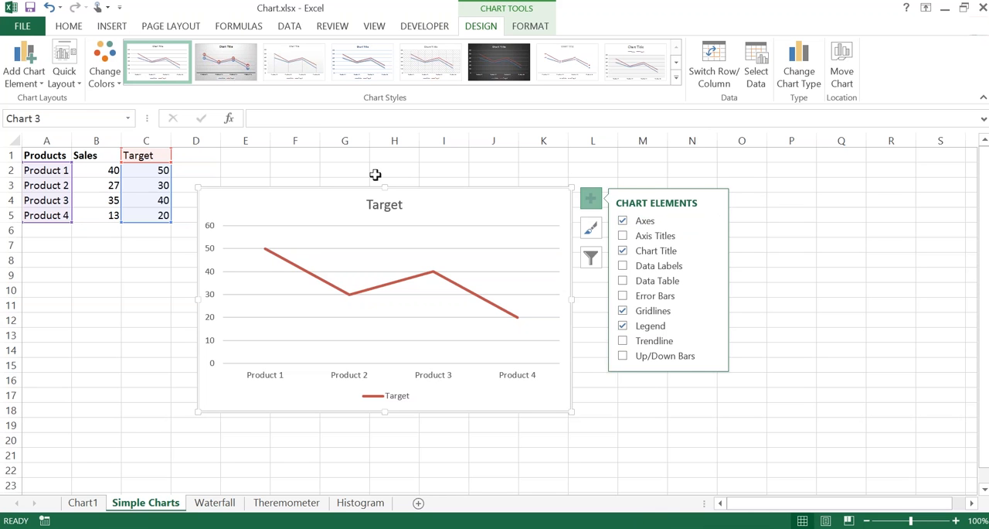
pyautogui.press('ctrl')
pyautogui.press('ctrl')
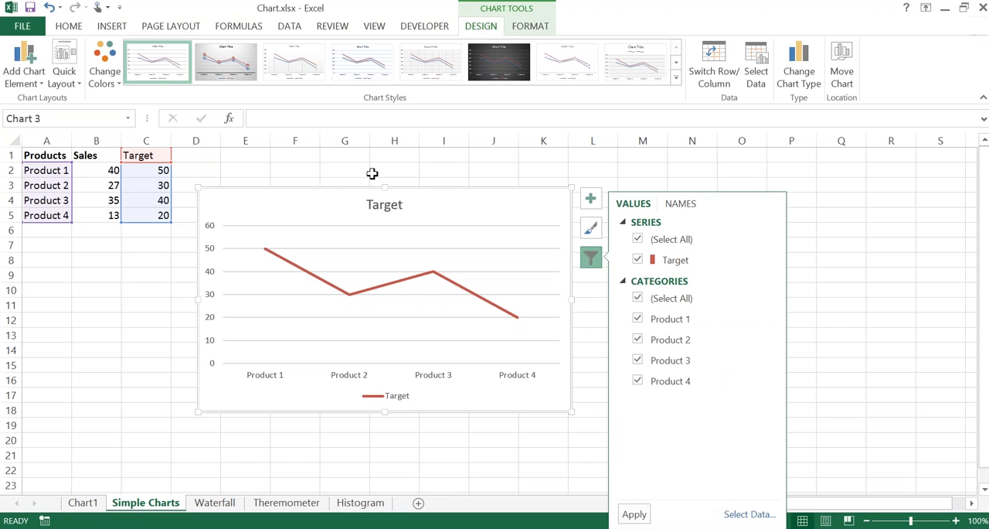
pyautogui.click(344, 191)
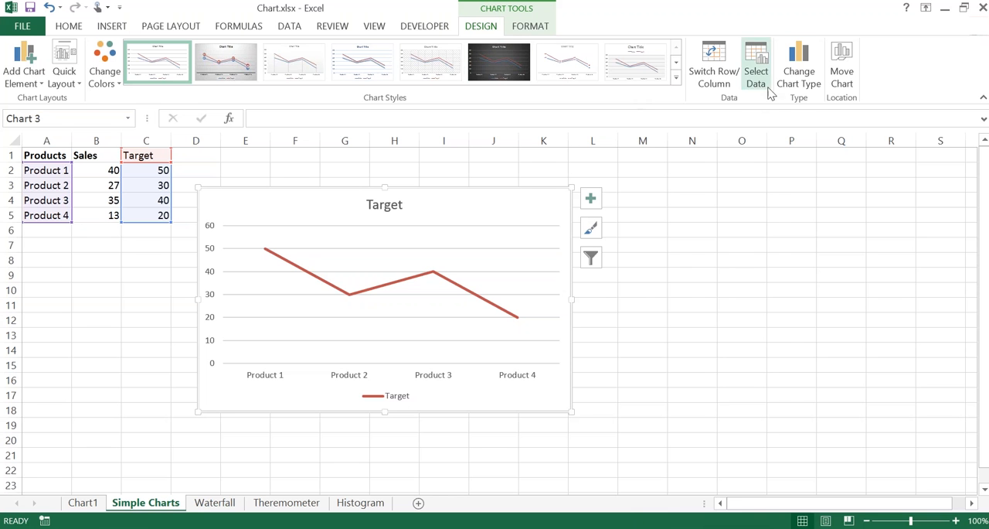
# Step: Change the Target line chart to a Clustered Column chart and move it below the data table, starting near row 7
pyautogui.click(803, 81)
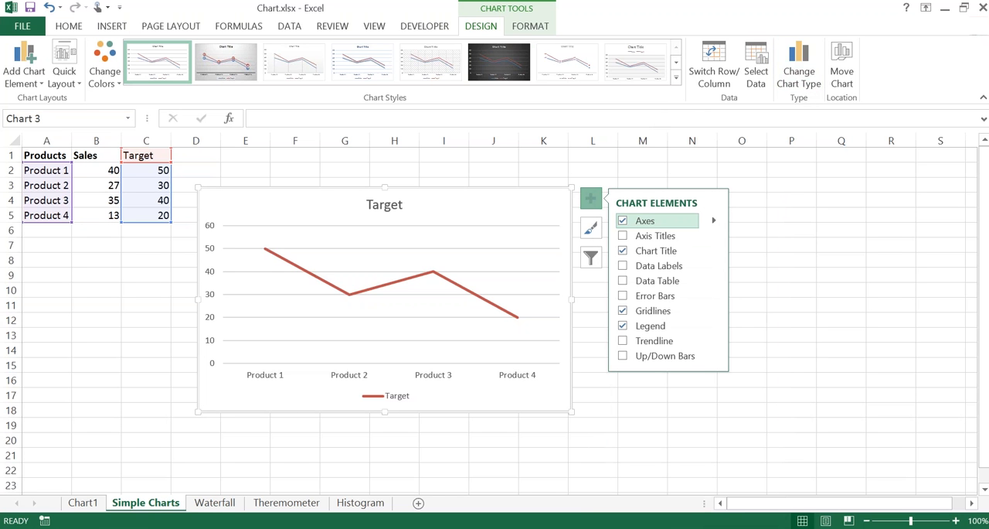
pyautogui.click(289, 184)
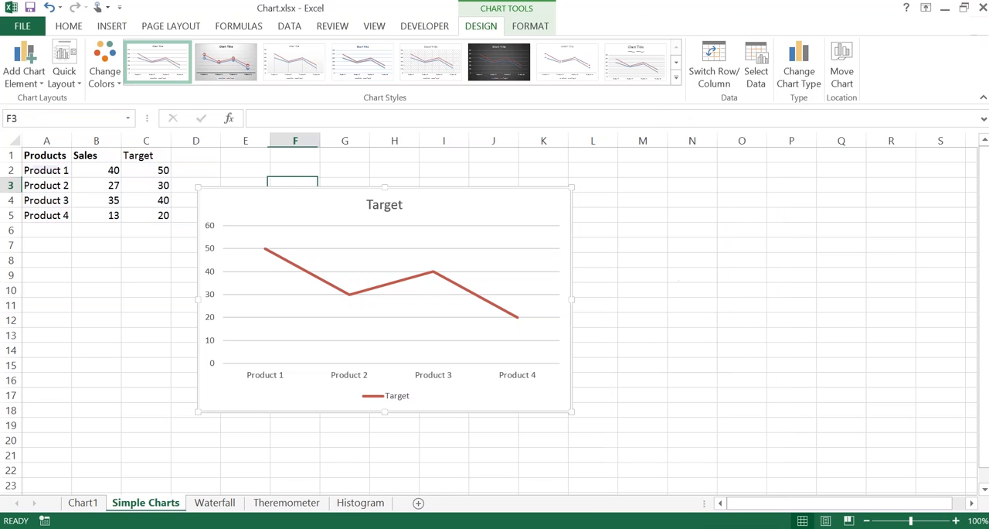
pyautogui.click(479, 203)
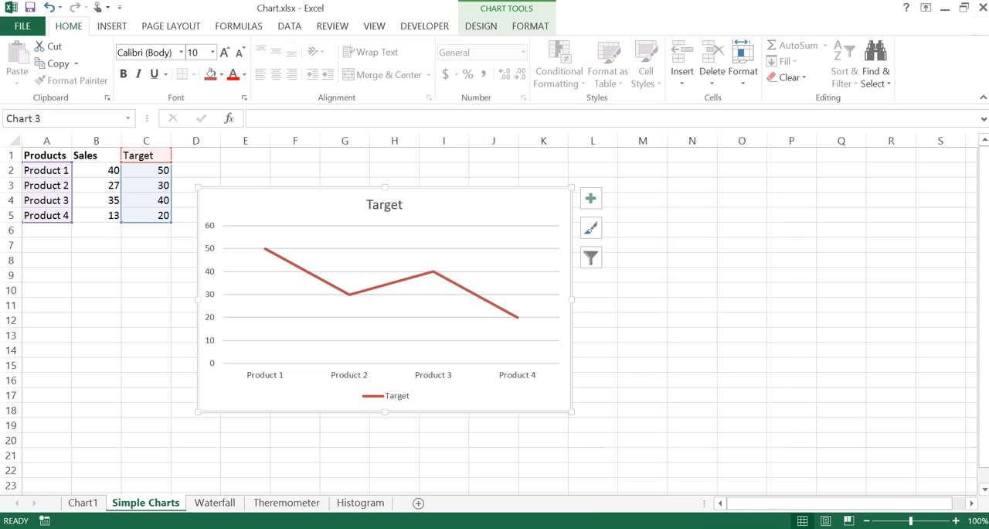
pyautogui.click(290, 188)
pyautogui.click(483, 29)
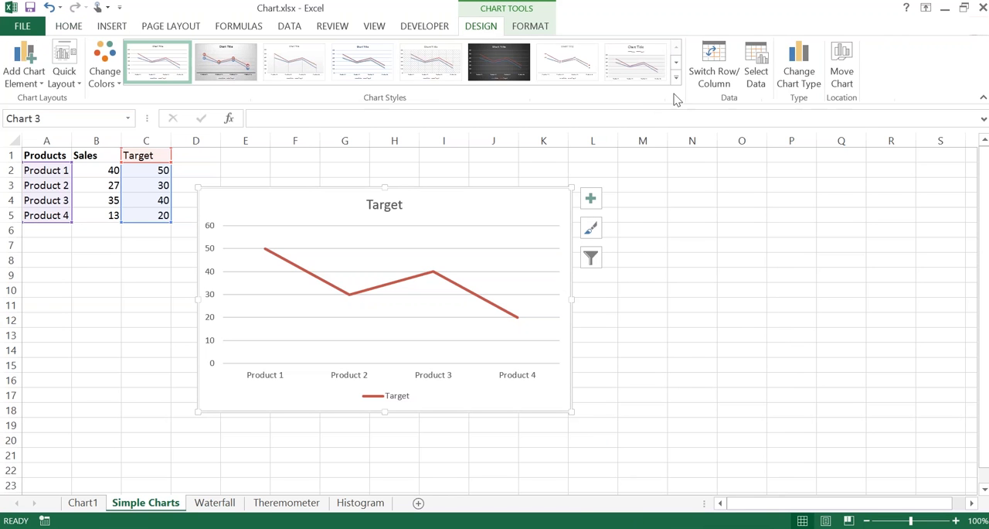
pyautogui.click(795, 82)
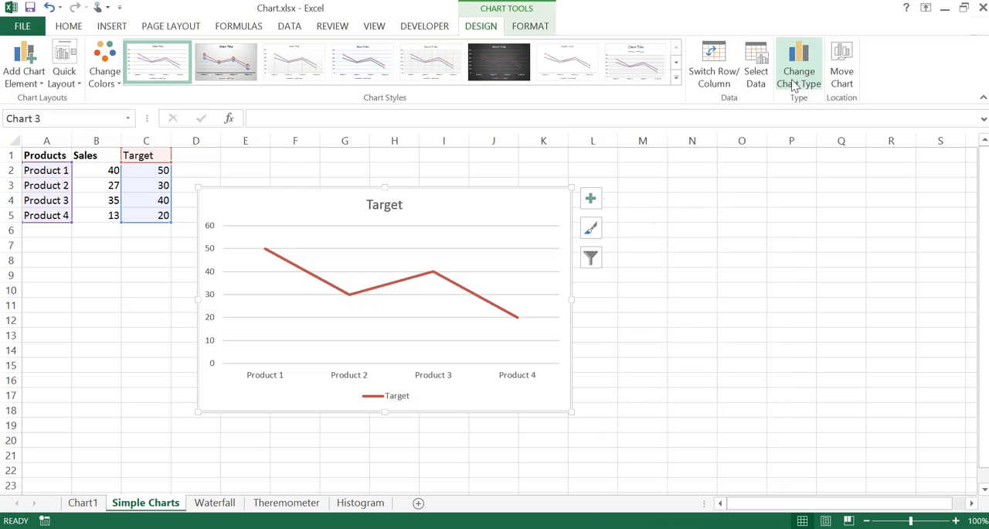
pyautogui.click(799, 78)
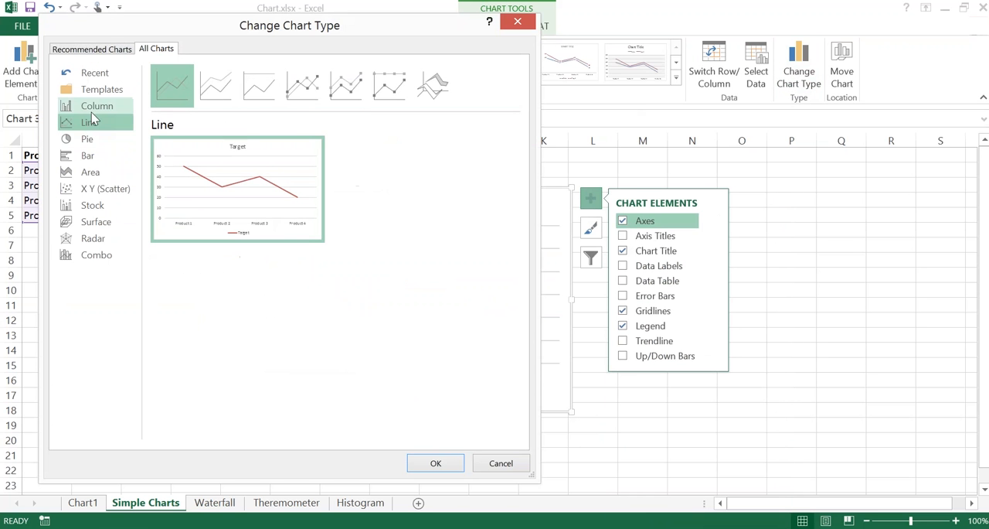
pyautogui.click(91, 112)
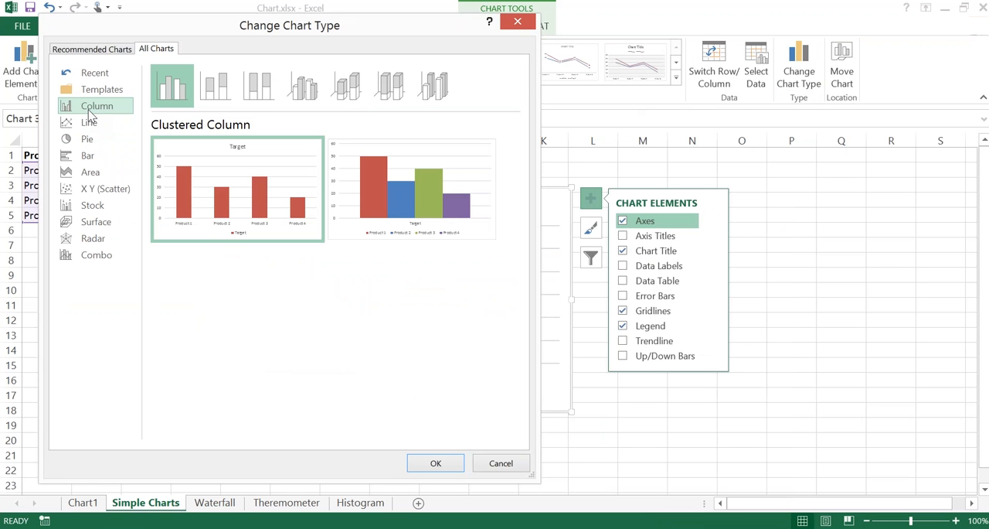
pyautogui.click(91, 114)
pyautogui.click(435, 464)
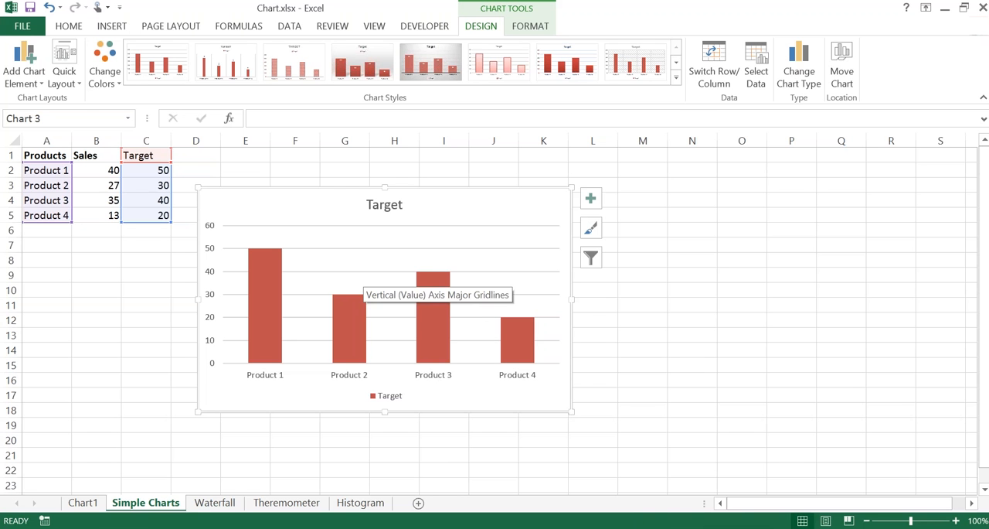
pyautogui.moveTo(319, 187)
pyautogui.mouseDown()
pyautogui.moveTo(308, 175)
pyautogui.moveTo(256, 183)
pyautogui.moveTo(161, 223)
pyautogui.moveTo(167, 235)
pyautogui.mouseUp()
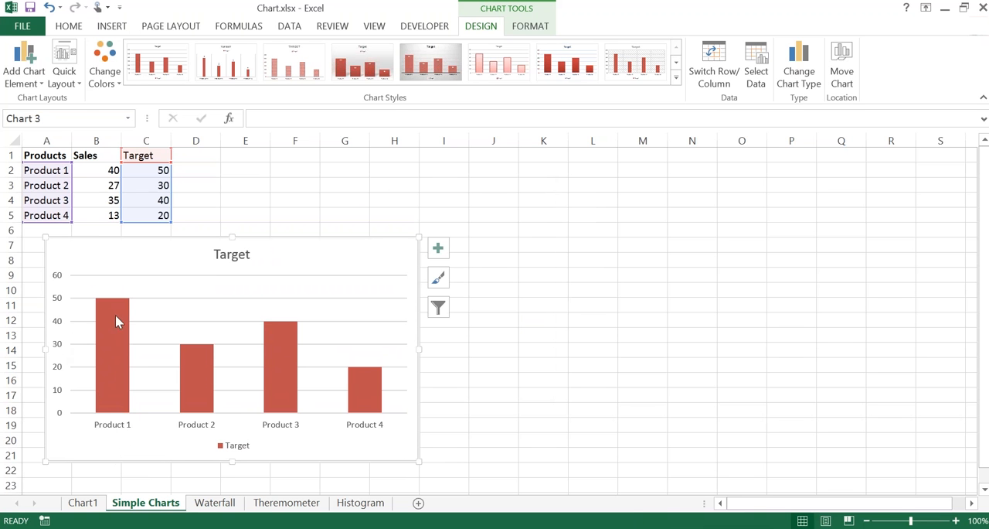
# Step: Add a data label to only the Product 3 column of the Target chart
pyautogui.moveTo(124, 328)
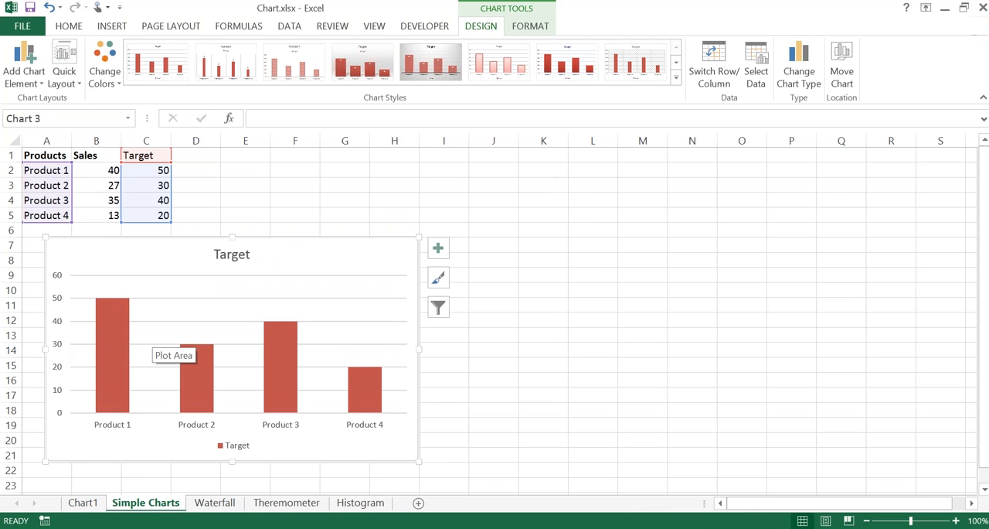
pyautogui.click(285, 344)
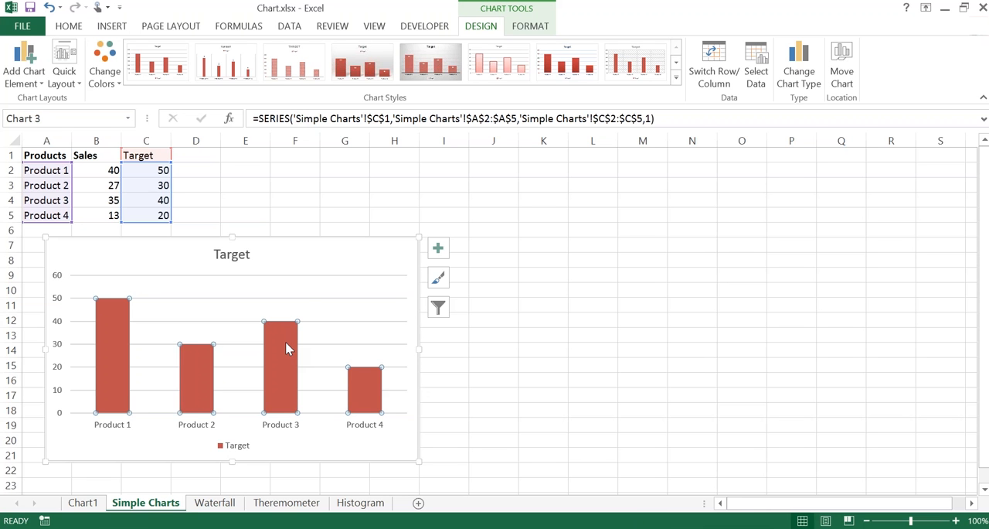
pyautogui.click(286, 341)
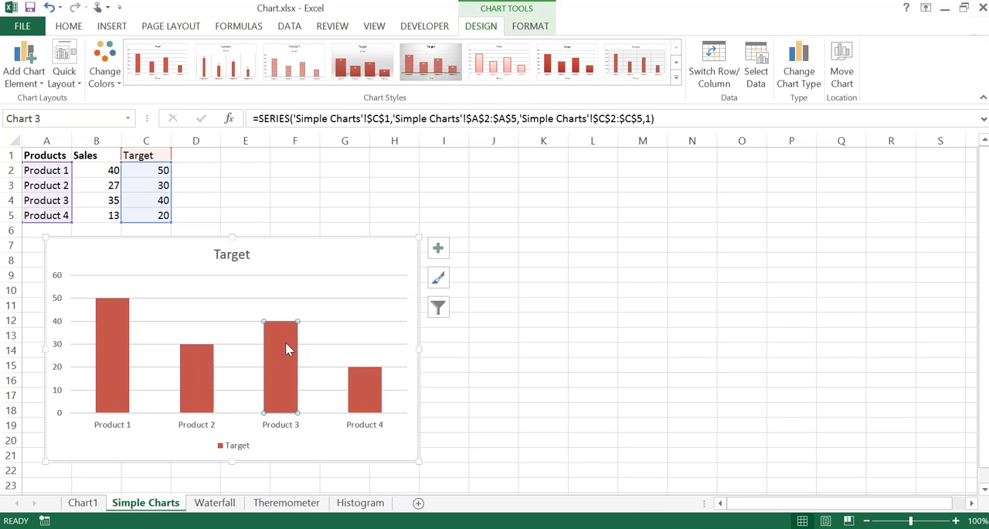
pyautogui.rightClick(286, 342)
pyautogui.moveTo(343, 453)
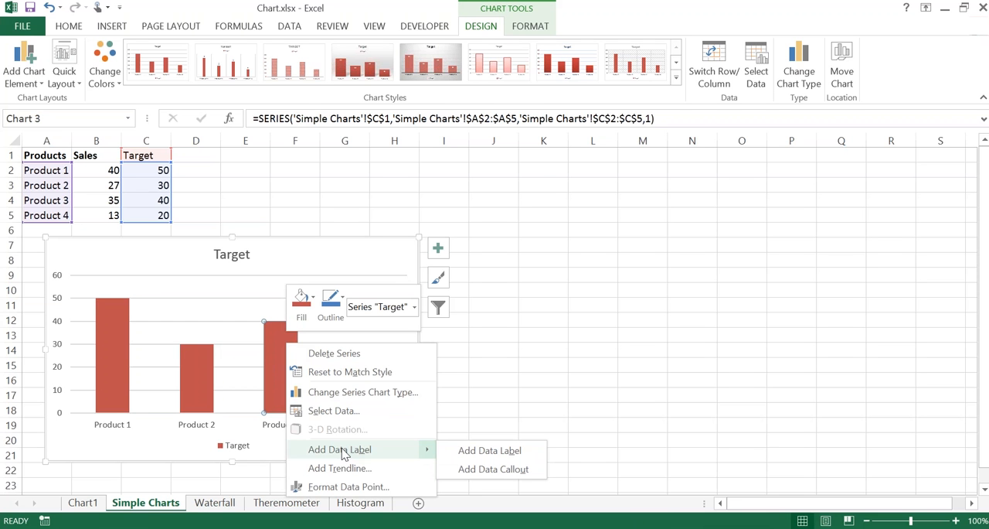
pyautogui.click(470, 451)
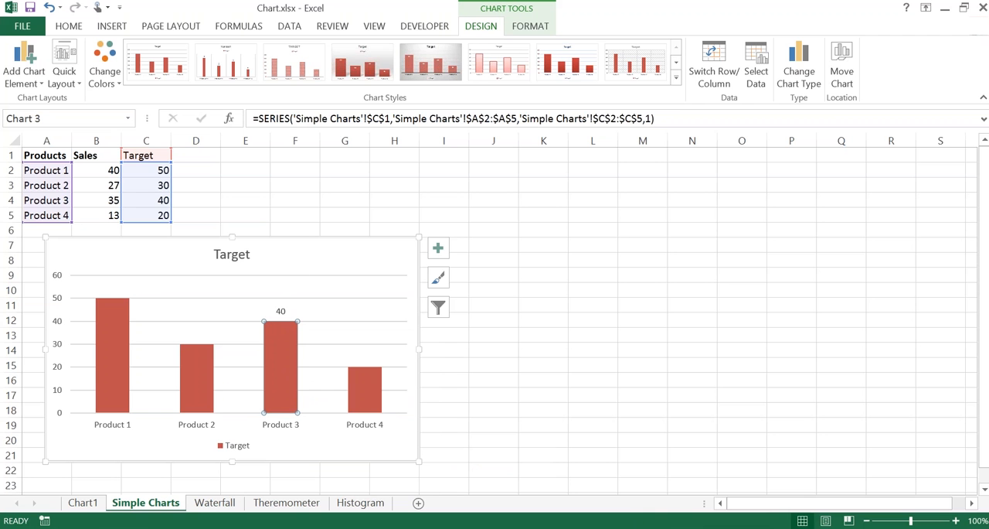
# Step: Undo the single data label on the Product 3 column and deselect the chart
pyautogui.click(296, 264)
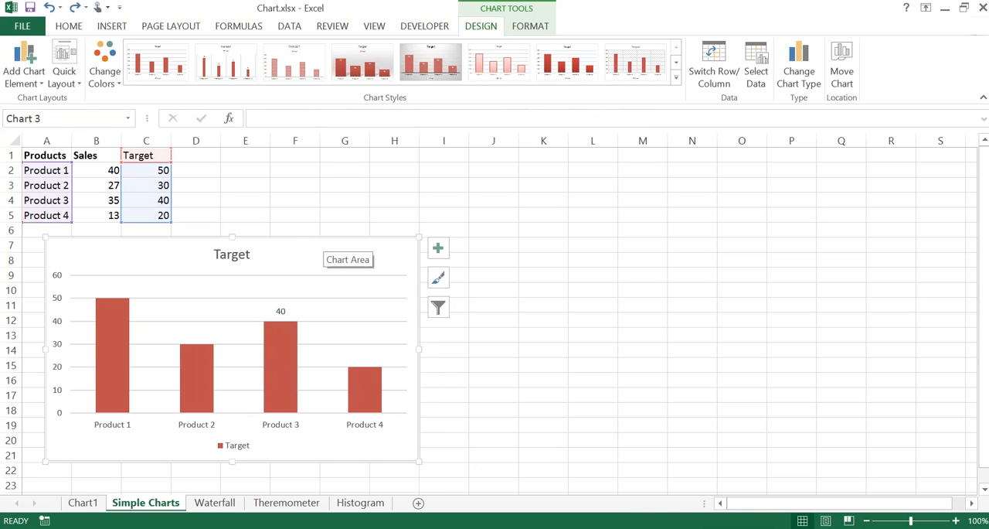
pyautogui.hotkey('ctrl', 'z')
pyautogui.click(296, 213)
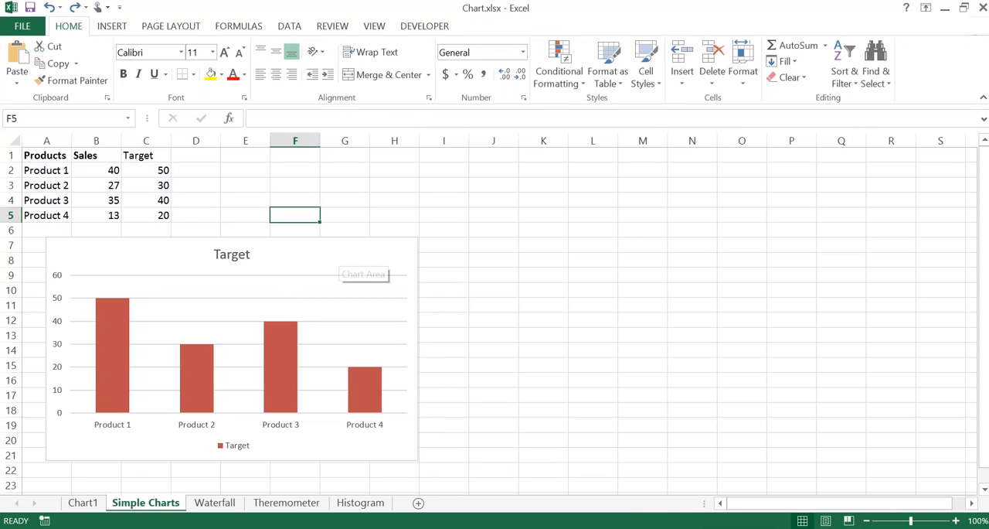
# Step: Add data labels to all columns of the Target series
pyautogui.rightClick(285, 339)
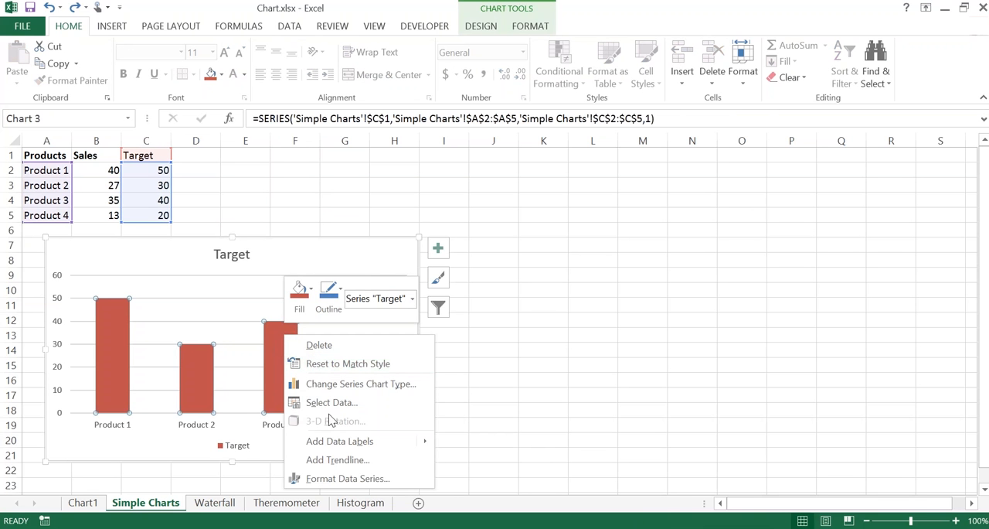
pyautogui.click(333, 440)
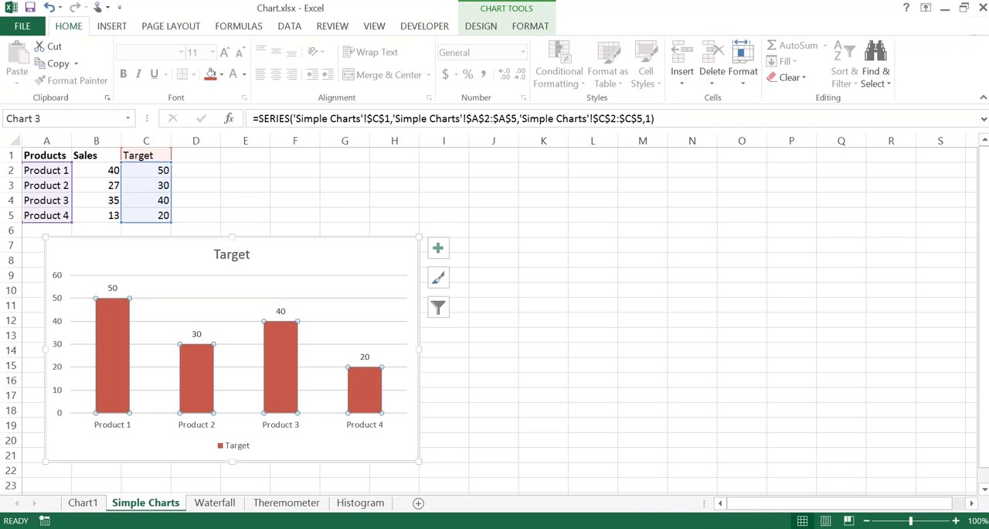
pyautogui.click(285, 241)
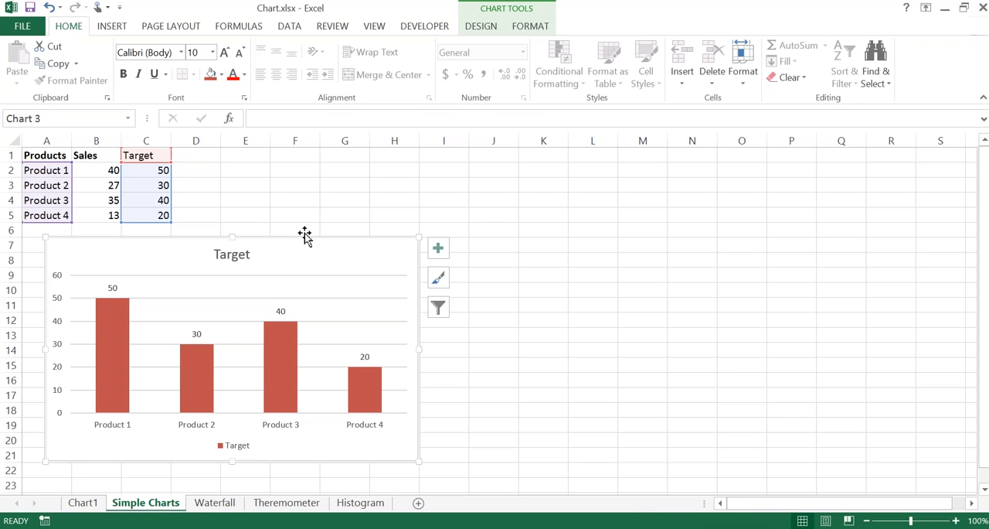
# Step: Preview the Line type for the Target chart, but apply the Clustered Bar chart type
pyautogui.click(481, 26)
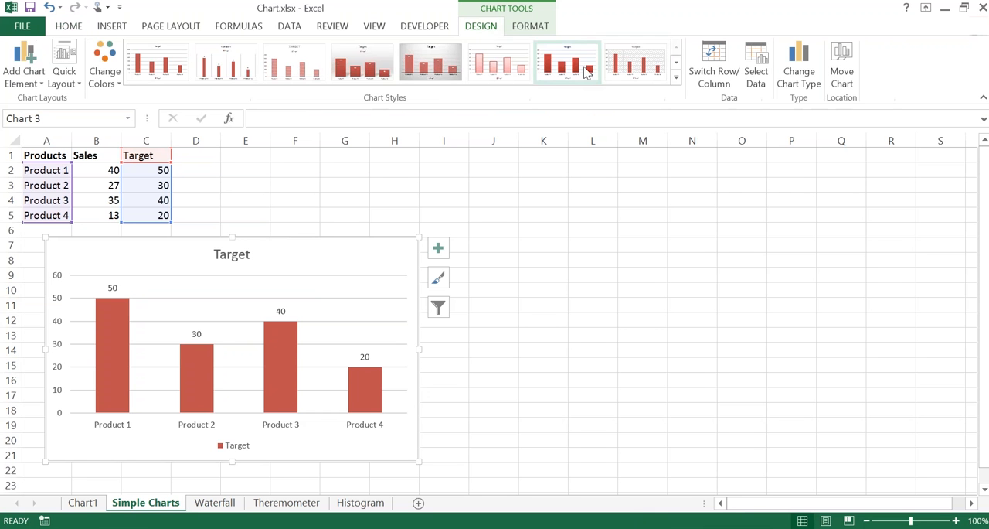
pyautogui.click(792, 75)
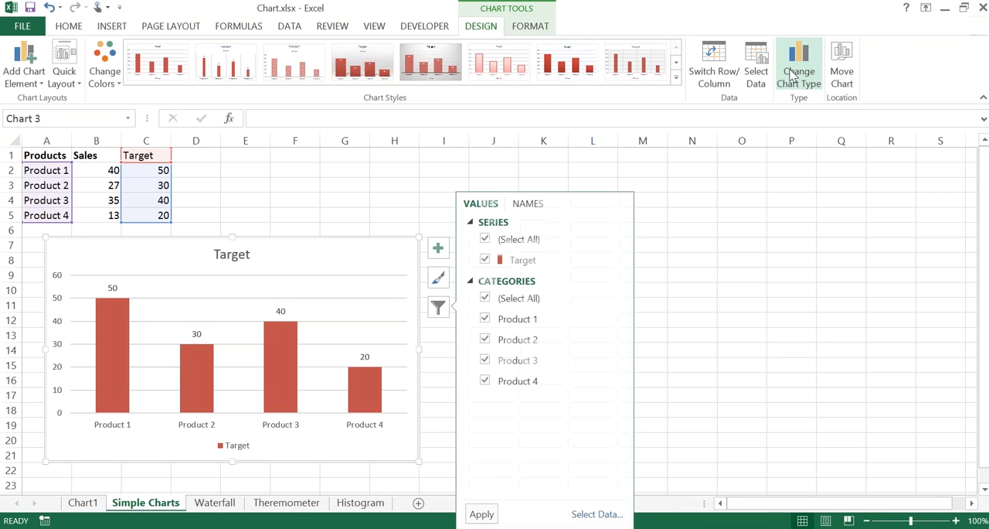
pyautogui.click(792, 74)
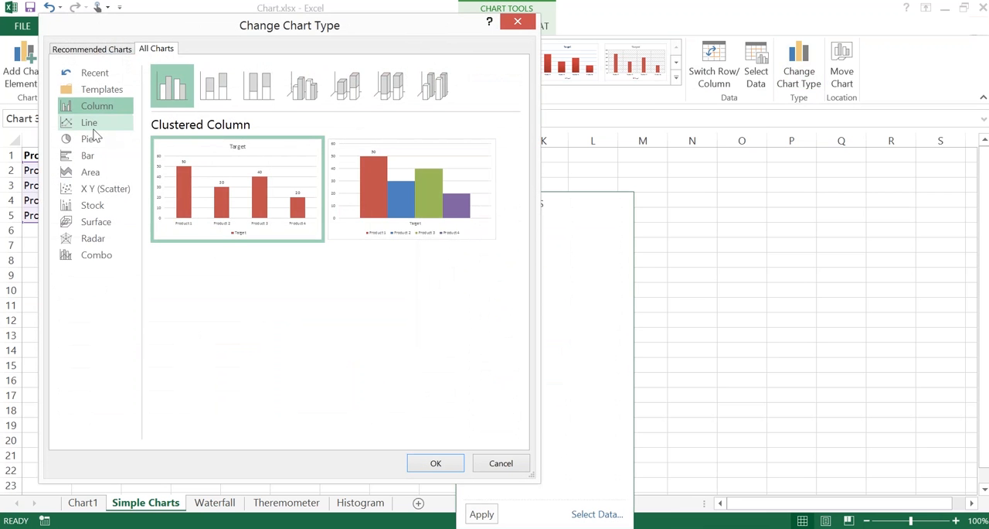
pyautogui.click(90, 129)
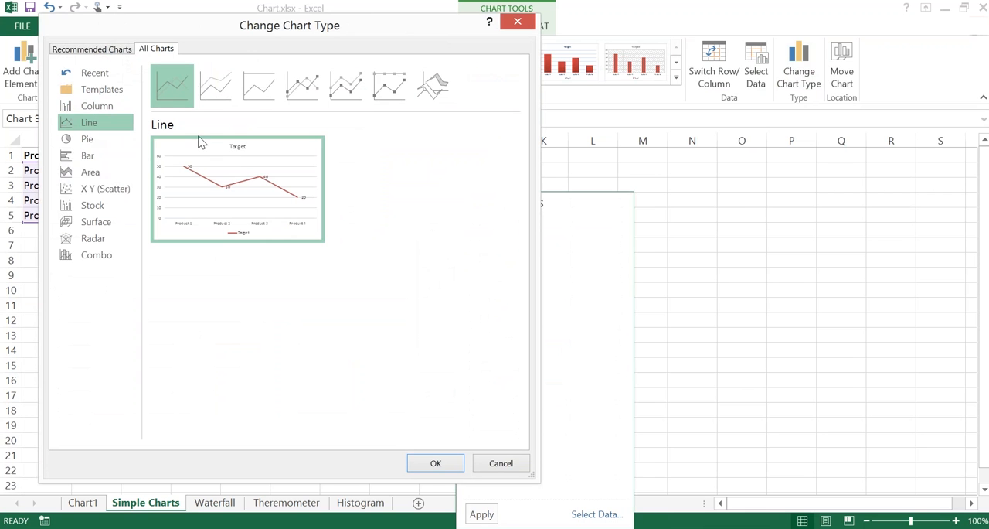
pyautogui.moveTo(219, 195)
pyautogui.click(102, 159)
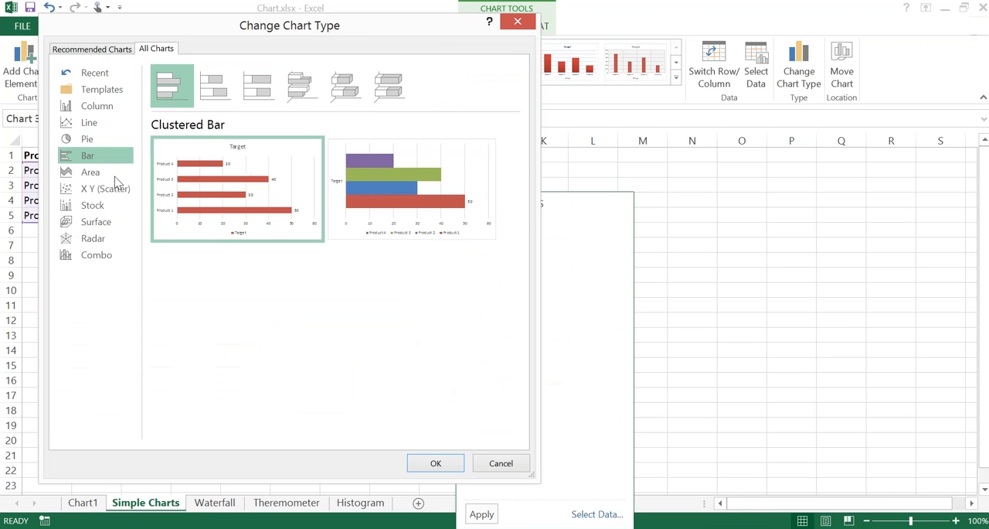
pyautogui.click(436, 463)
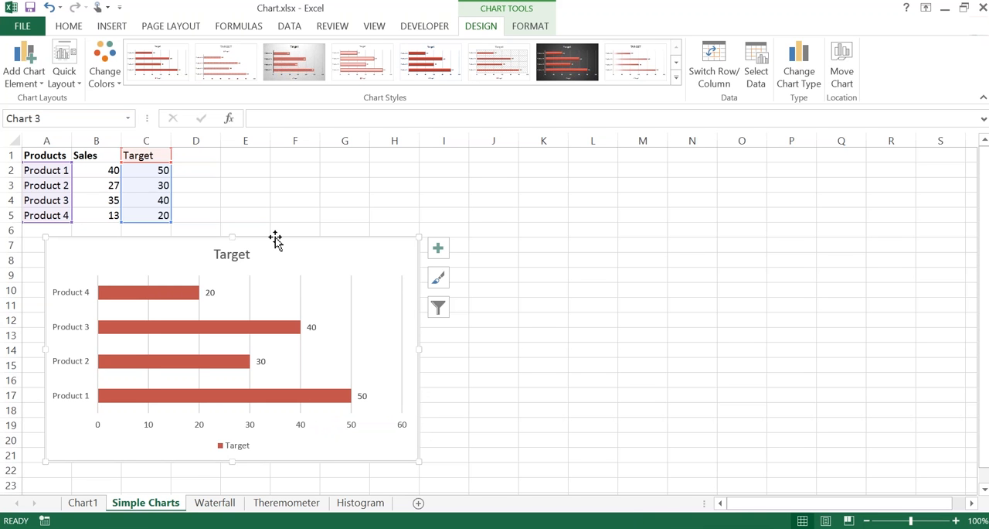
# Step: Change the Target chart to a standard Pie chart
pyautogui.press('ctrl')
pyautogui.press('ctrl')
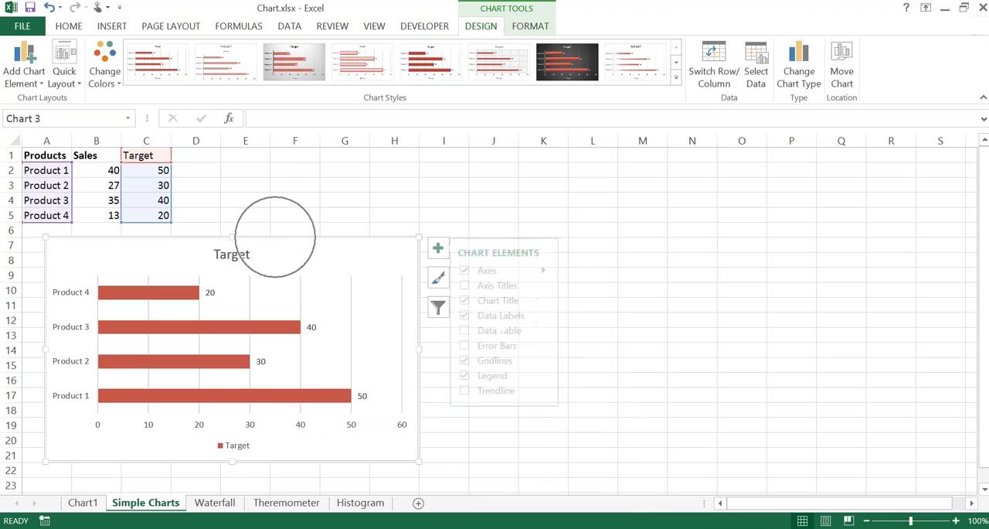
pyautogui.press('ctrl')
pyautogui.click(800, 78)
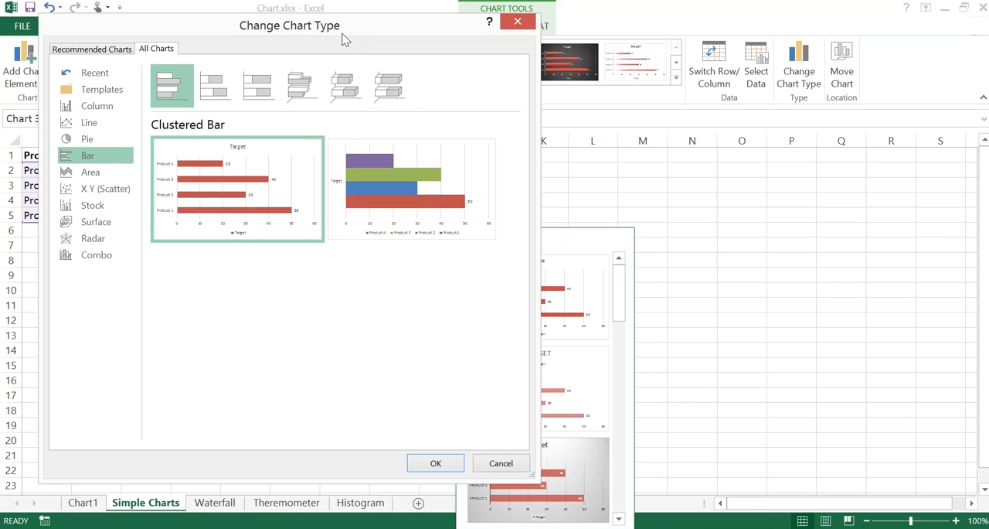
pyautogui.click(85, 142)
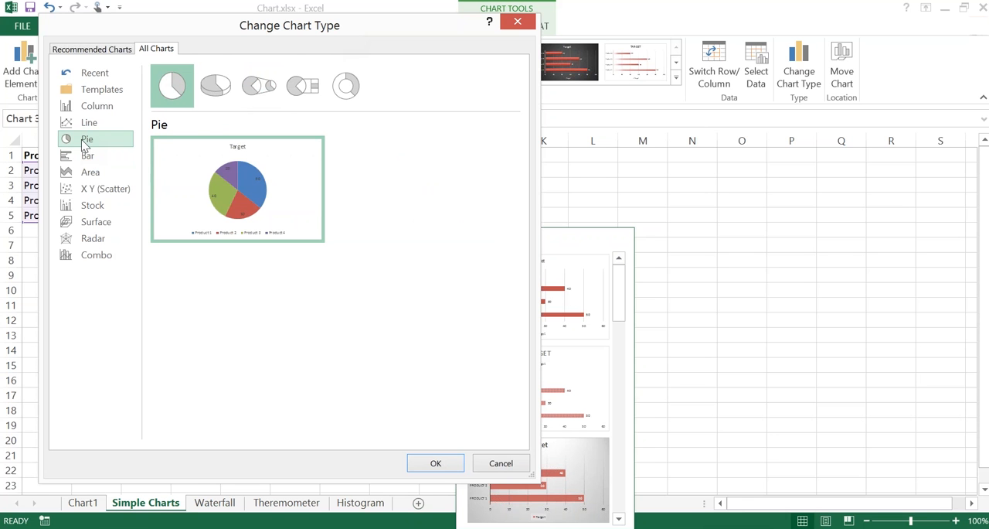
pyautogui.click(435, 464)
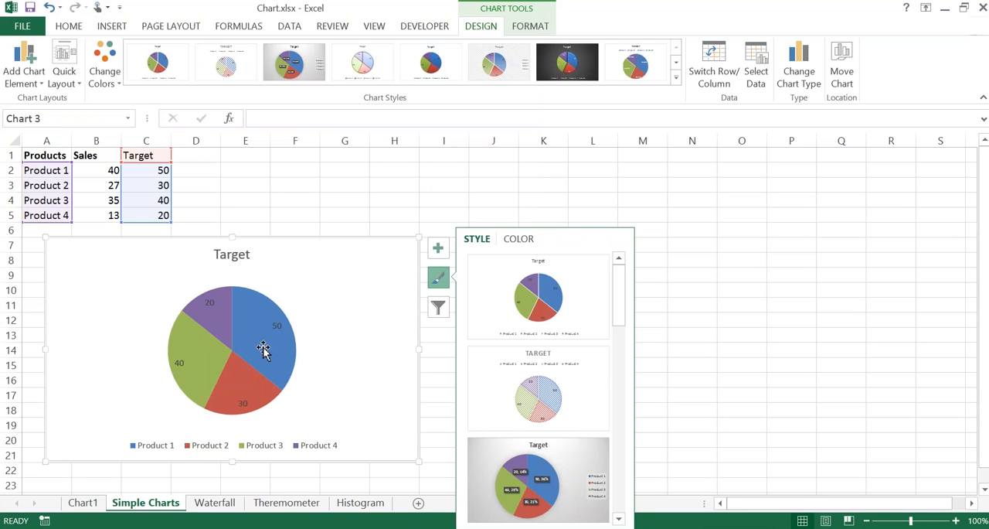
# Step: Examine the value and percentage share of the pie slices and the options available for the Target series
pyautogui.moveTo(263, 349)
pyautogui.moveTo(245, 387)
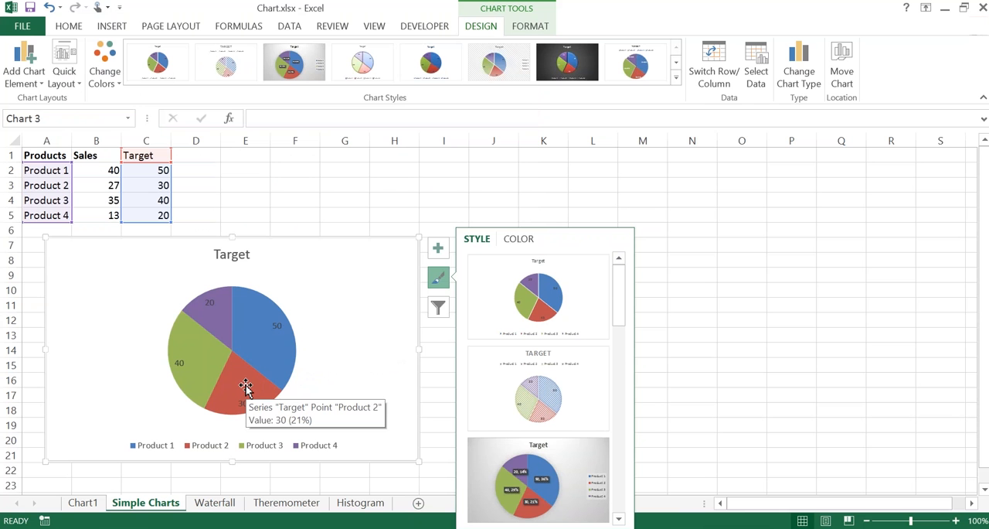
pyautogui.moveTo(196, 368)
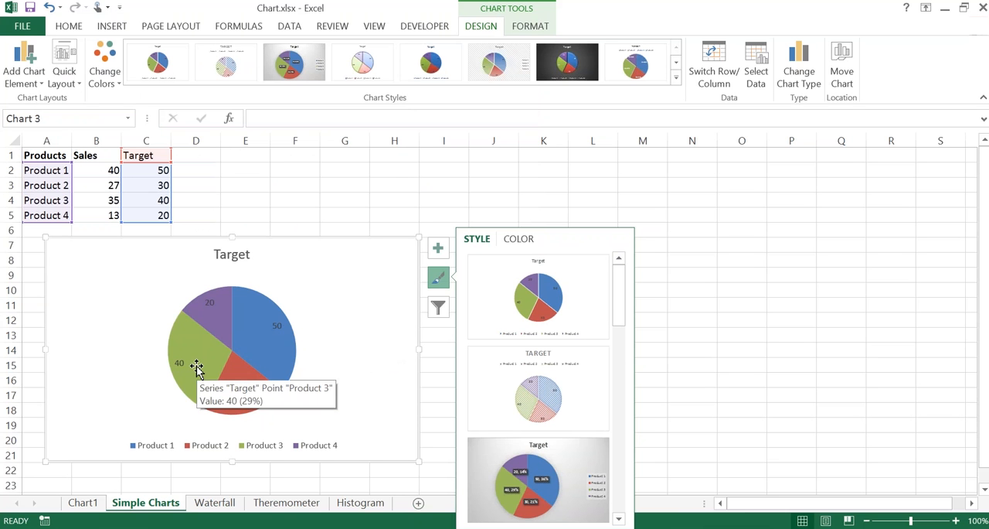
pyautogui.moveTo(218, 328)
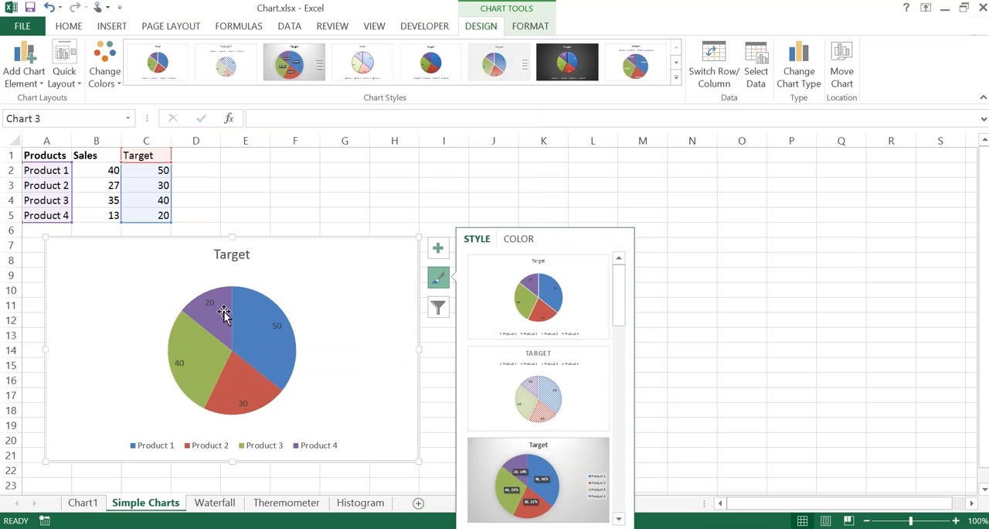
pyautogui.moveTo(248, 305)
pyautogui.click(248, 339)
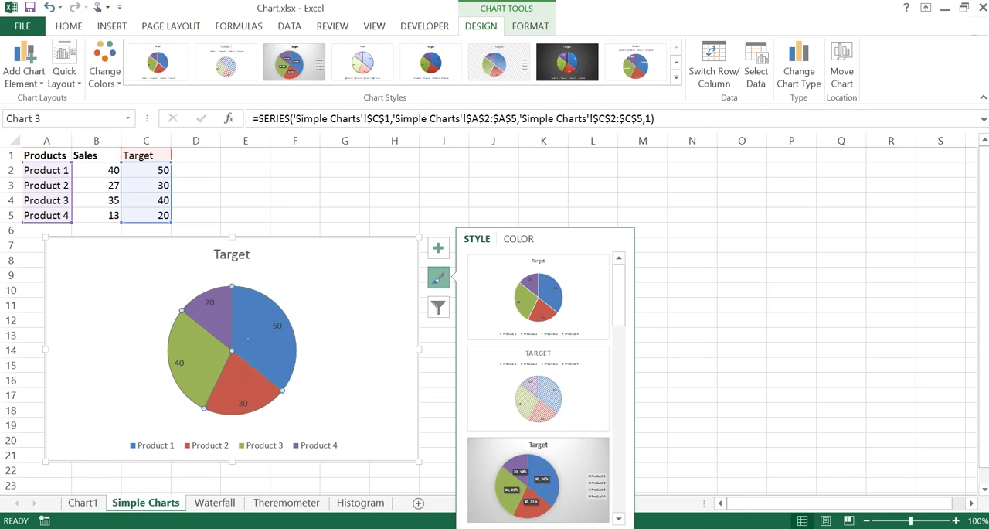
pyautogui.rightClick(253, 337)
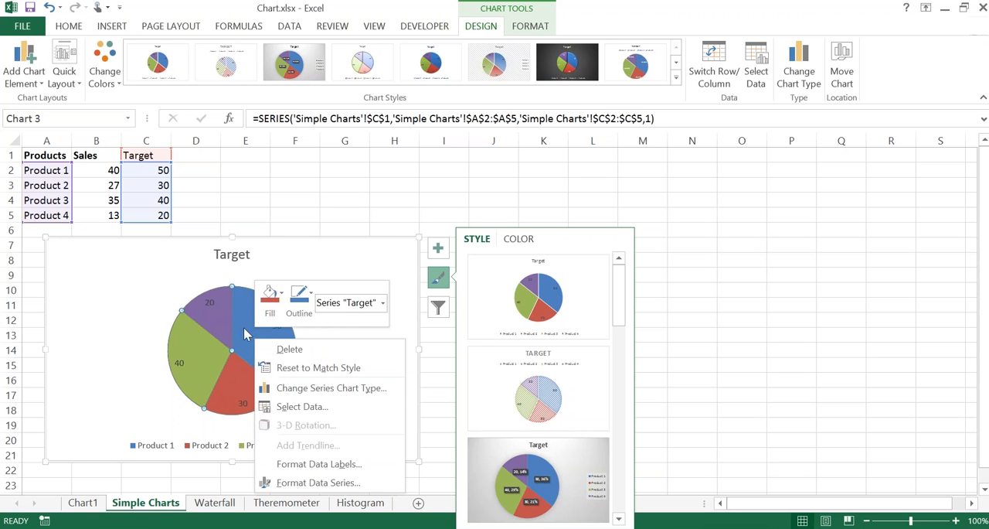
pyautogui.press('Escape')
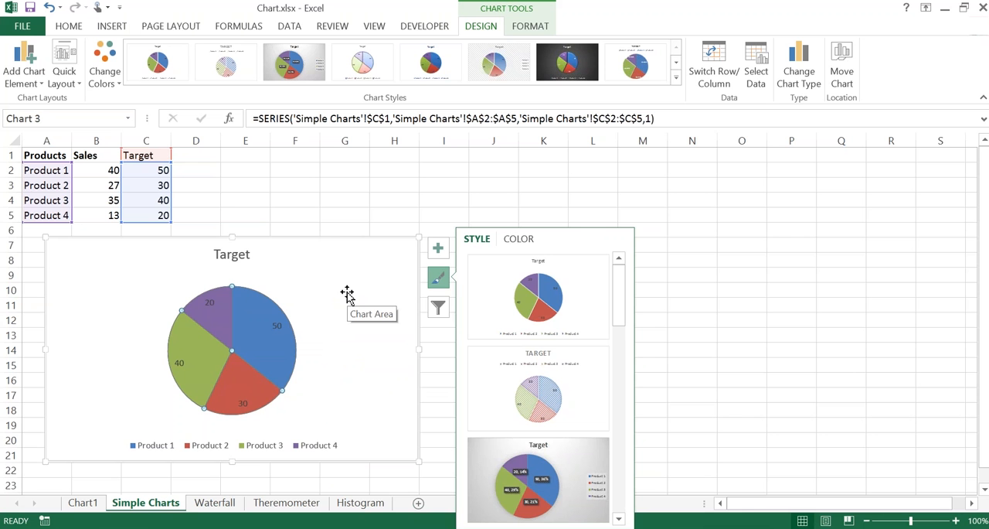
# Step: Fill only the Product 4 slice of the Target pie chart with the standard orange color
pyautogui.click(219, 308)
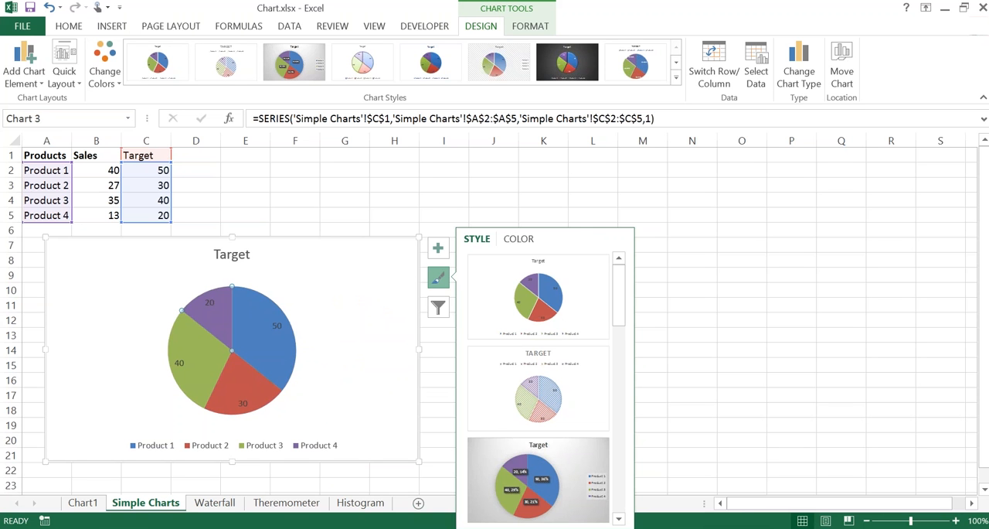
pyautogui.rightClick(219, 307)
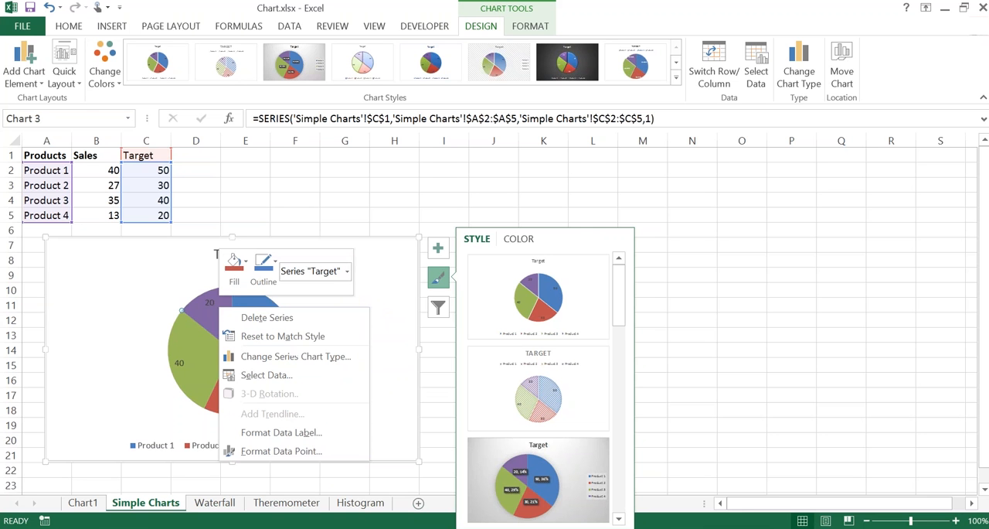
pyautogui.click(245, 263)
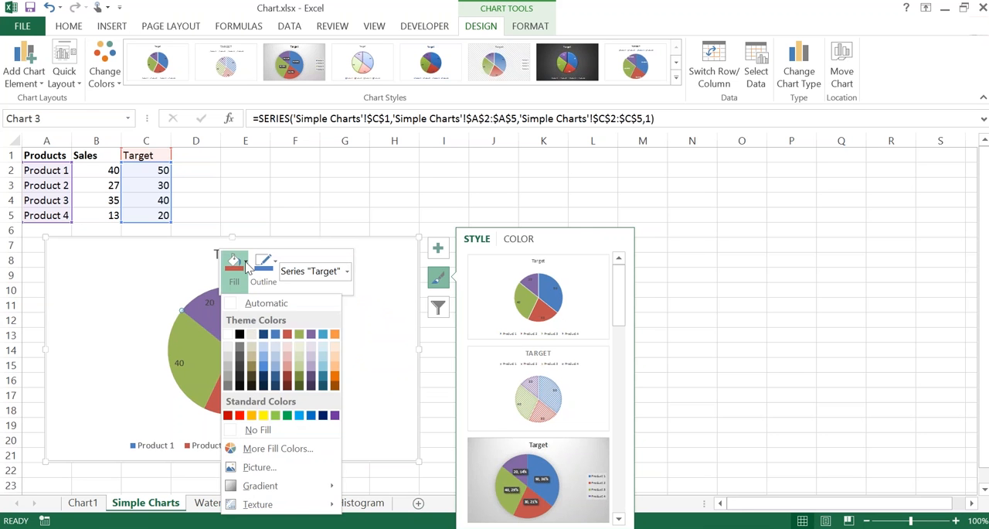
pyautogui.click(252, 418)
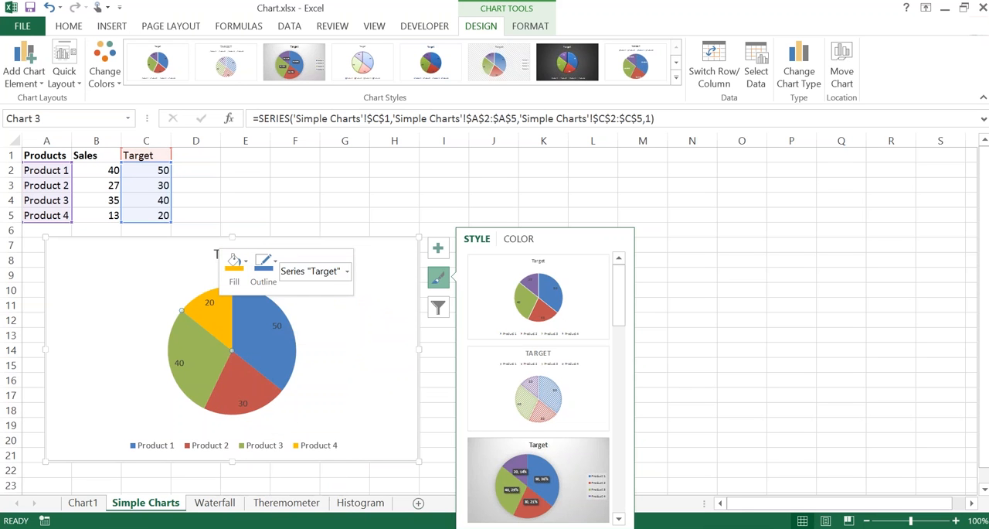
# Step: Delete the Target pie chart from the sheet
pyautogui.moveTo(287, 327)
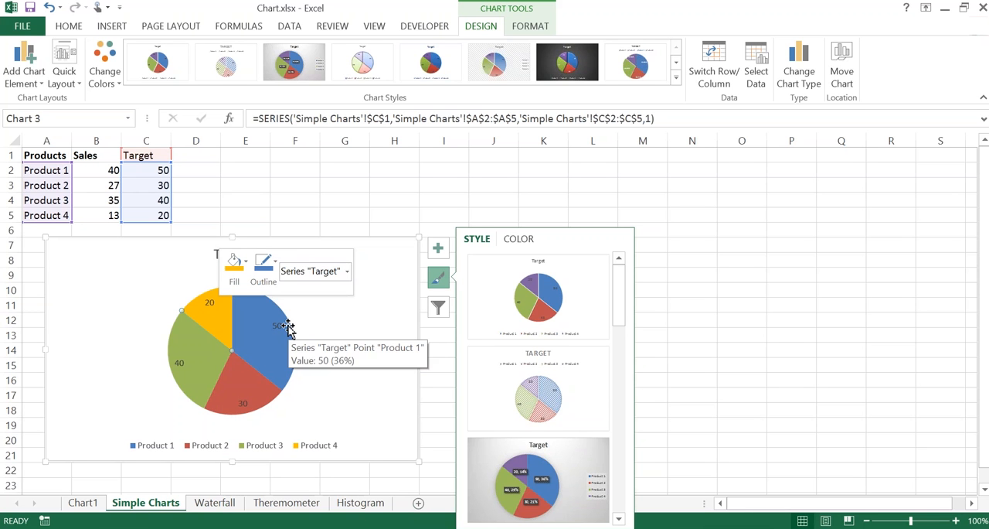
pyautogui.click(360, 244)
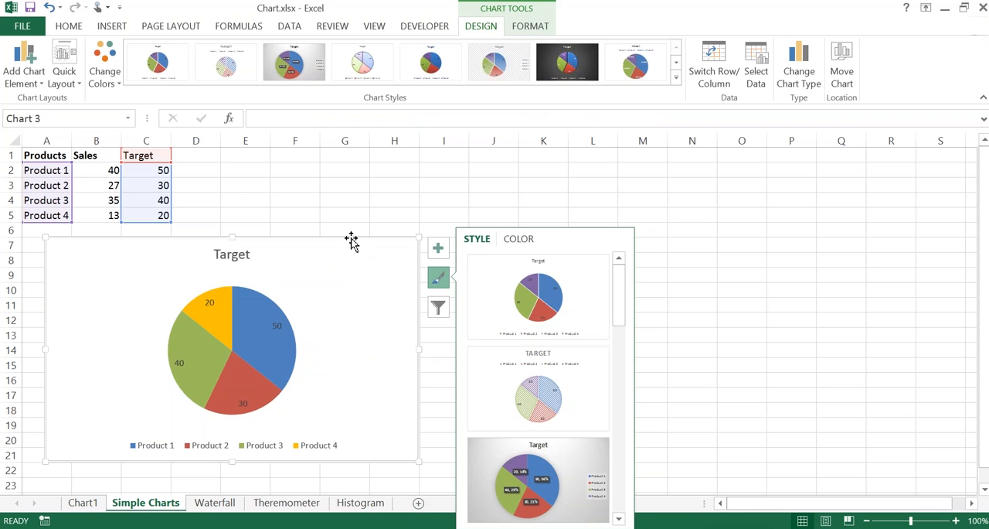
pyautogui.press('Delete')
# Step: Clear the Target column data in cells C1:C5, leaving only the Products and Sales columns
pyautogui.press('Left')
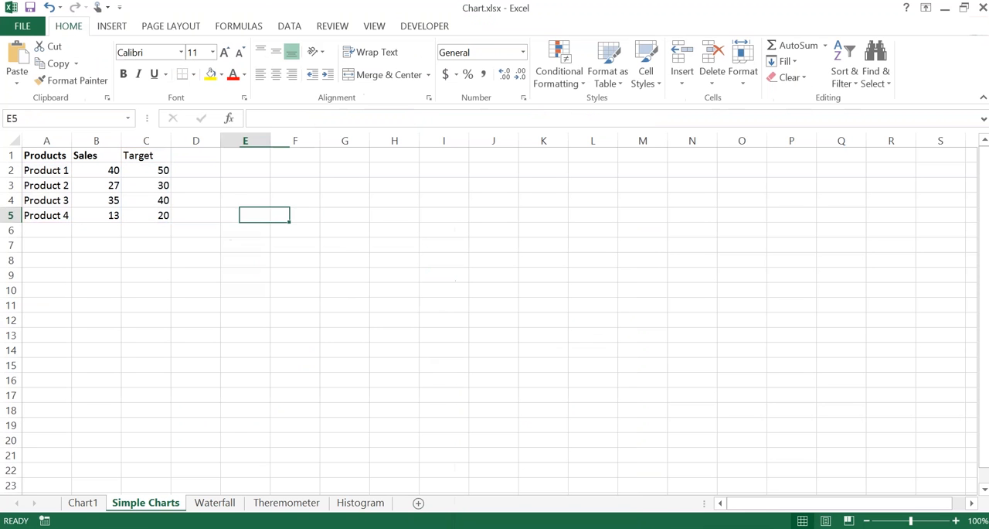
pyautogui.press('Up')
pyautogui.press('Left')
pyautogui.press('Up')
pyautogui.press('Up')
pyautogui.press('Up')
pyautogui.press('Left')
pyautogui.hotkey('ctrl', 'shift', 'Down')
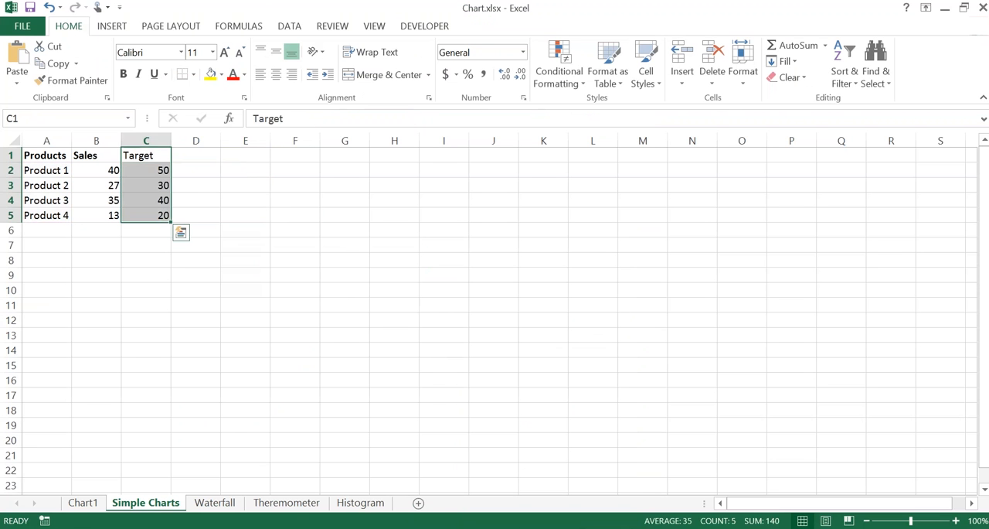
pyautogui.press('Delete')
pyautogui.hotkey('ctrl', 'Home')
pyautogui.press('Down')
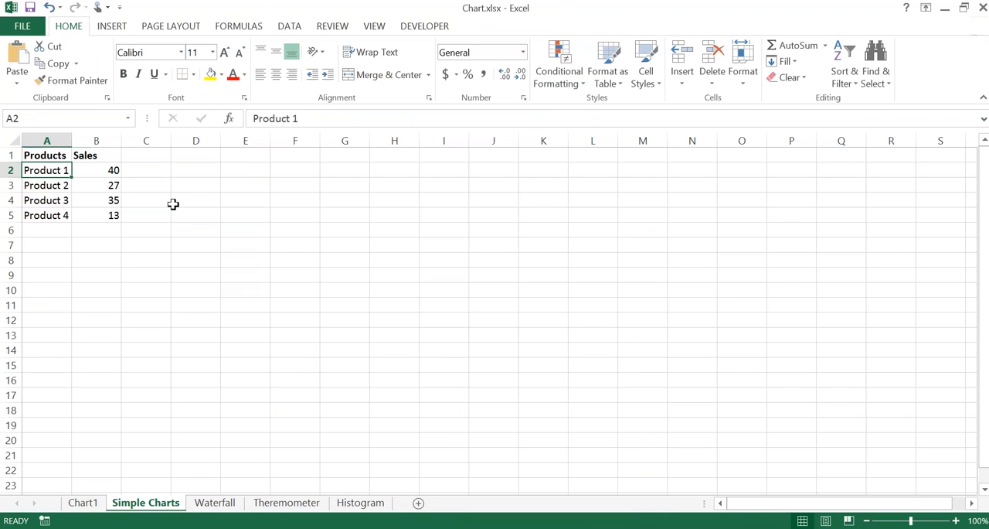
# Step: Insert an embedded default column chart from the Products and Sales data
pyautogui.click(94, 199)
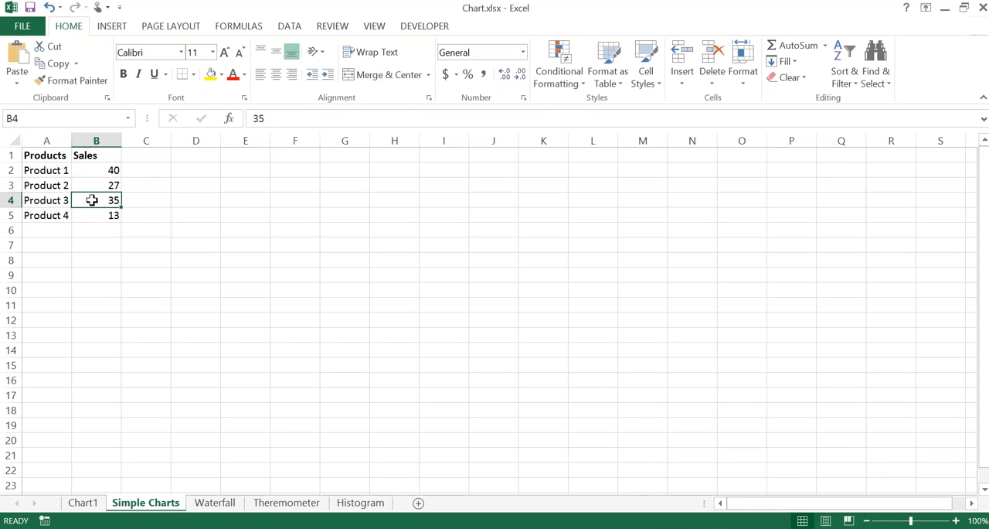
pyautogui.press('Up')
pyautogui.press('Up')
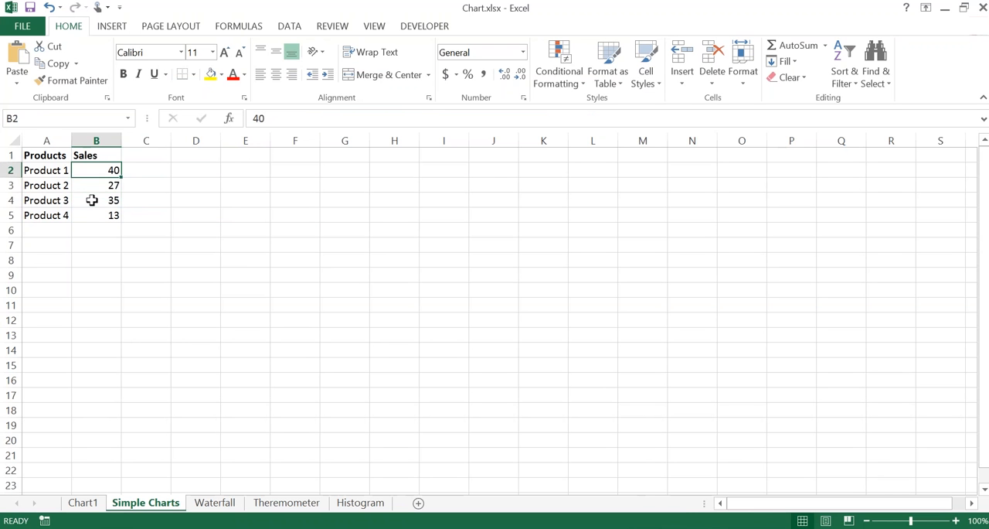
pyautogui.hotkey('ctrl', 'shift', 'Down')
pyautogui.click(104, 187)
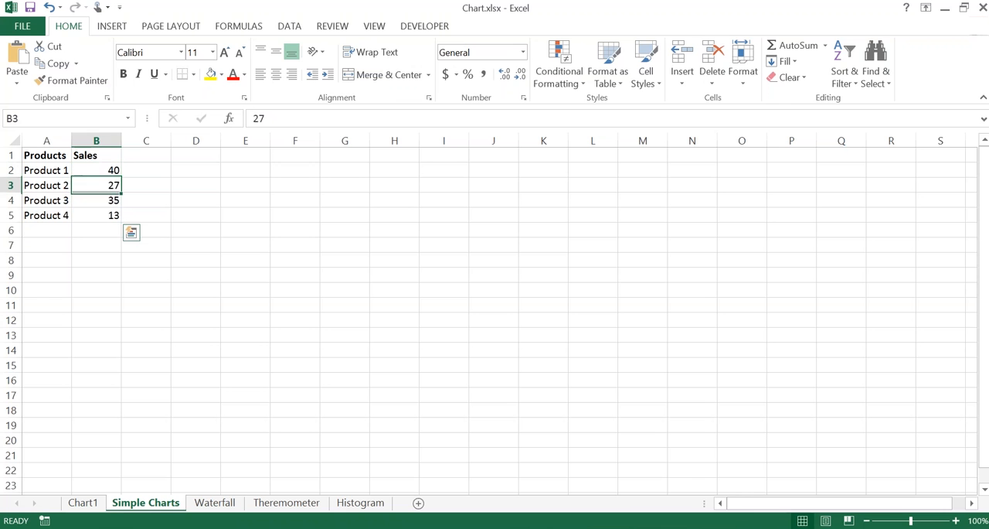
pyautogui.hotkey('alt', 'F1')
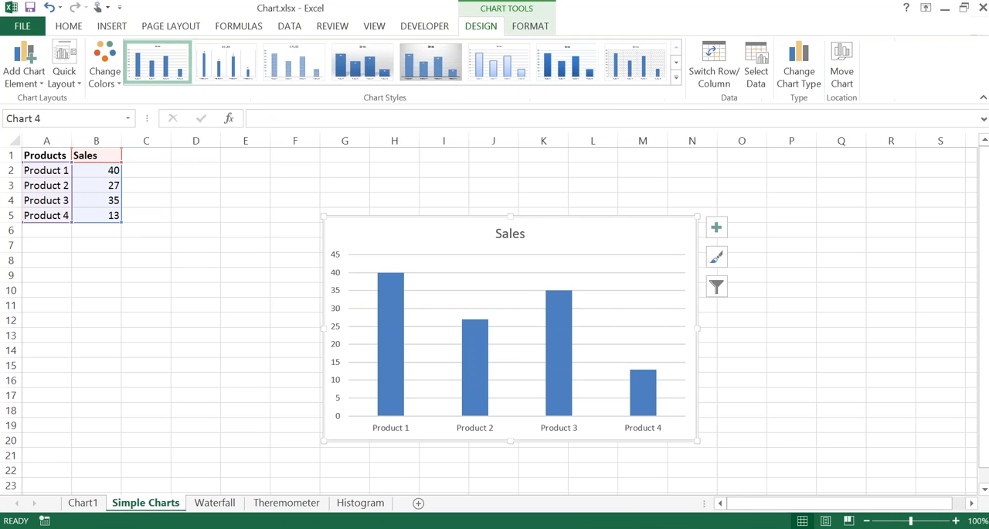
# Step: Change the Sales chart to a standard Pie chart and move it below the data table
pyautogui.click(796, 77)
pyautogui.click(68, 142)
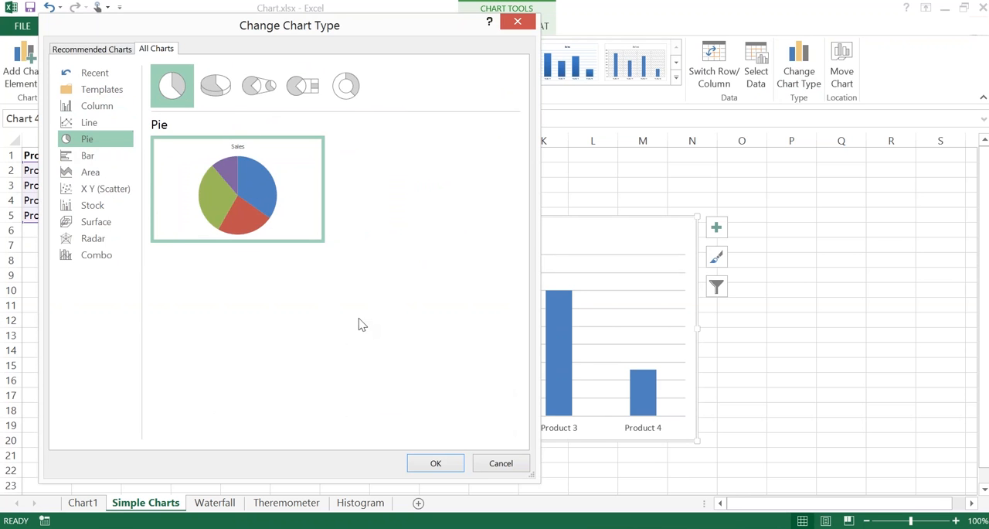
pyautogui.click(436, 463)
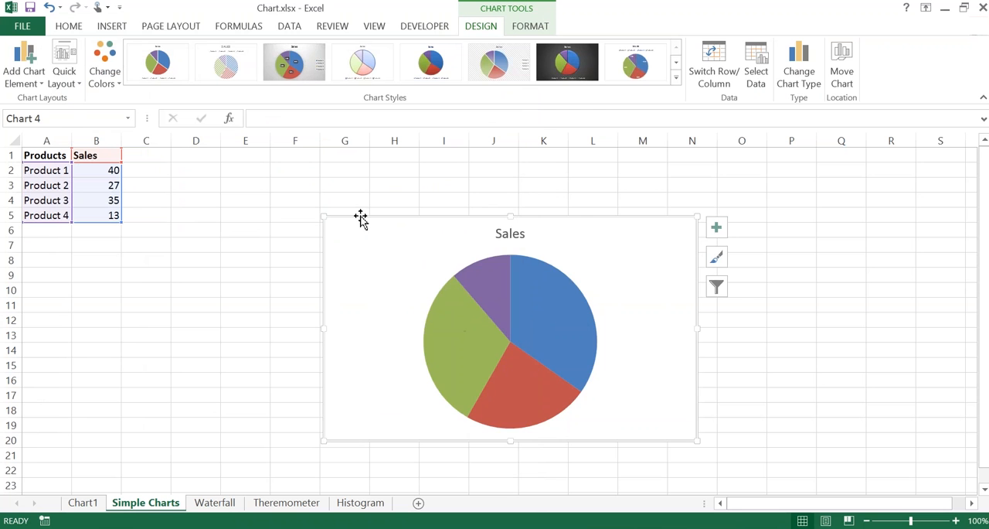
pyautogui.moveTo(360, 217); pyautogui.dragTo(141, 277)
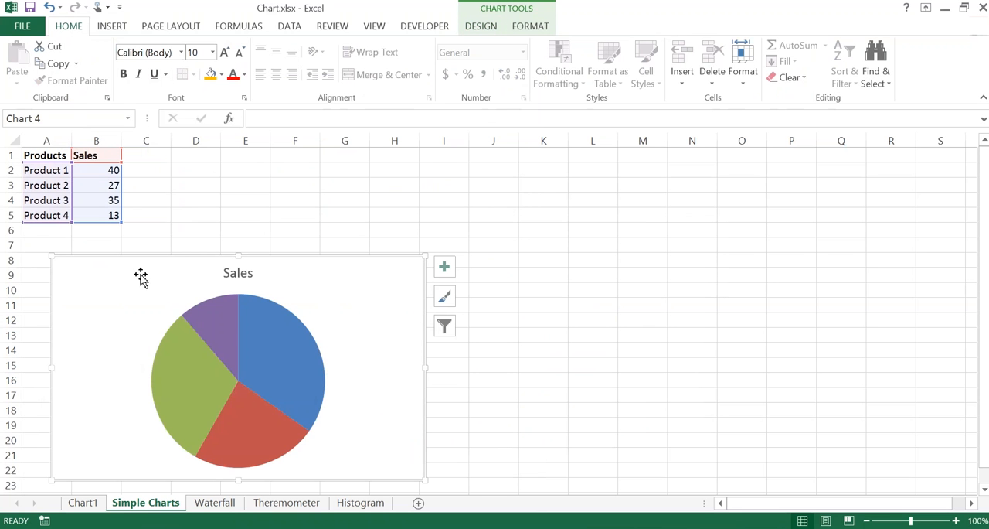
# Step: Examine the Sales pie series and its source values by selecting the range B2:B5
pyautogui.click(220, 333)
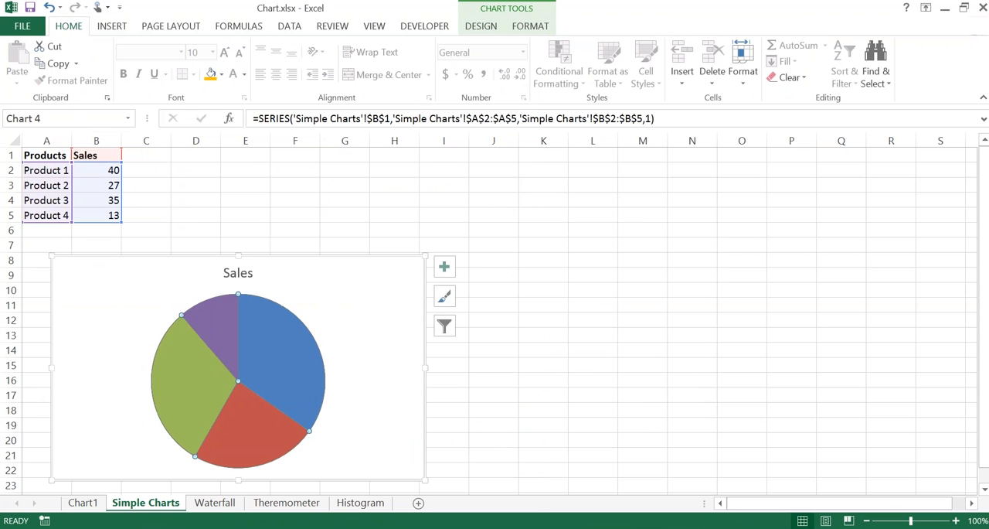
pyautogui.click(102, 169)
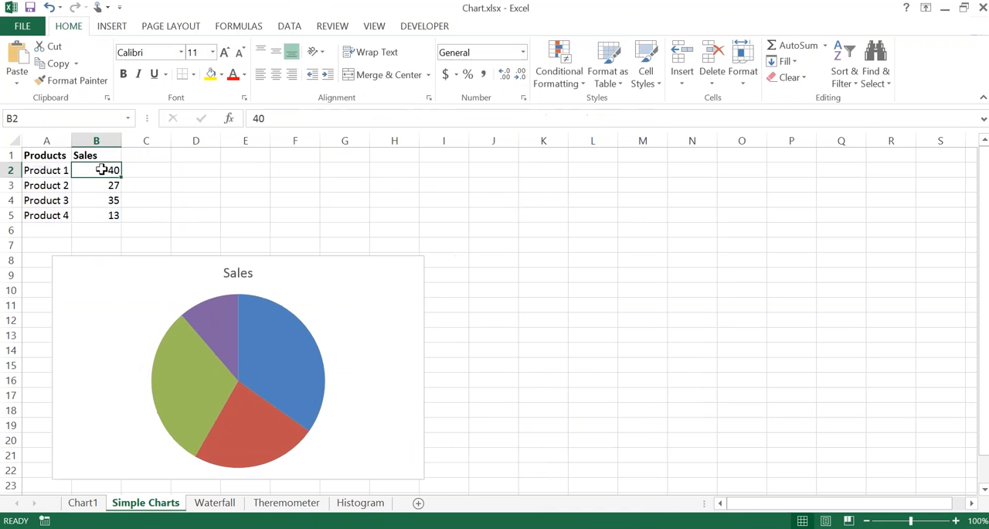
pyautogui.hotkey('shift', 'Down')
pyautogui.hotkey('shift', 'Down')
pyautogui.hotkey('shift', 'Down')
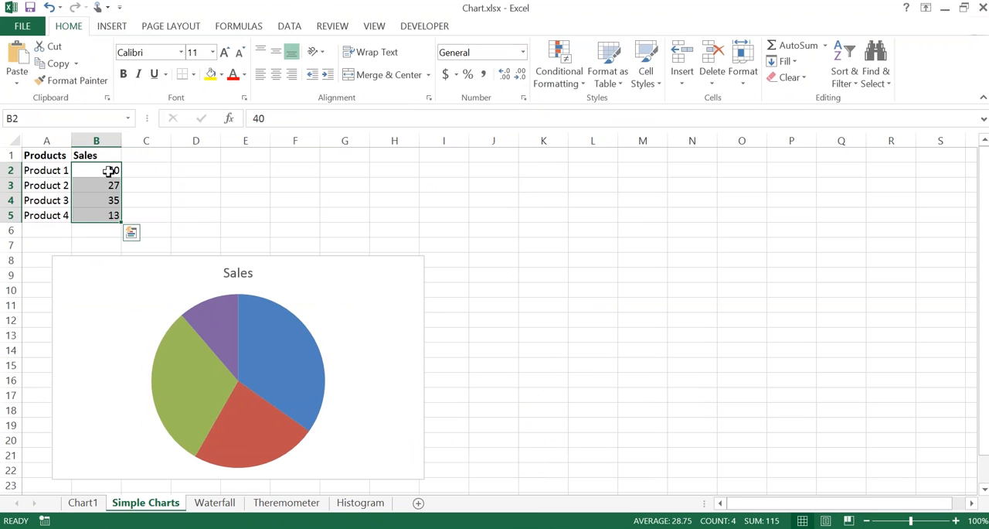
# Step: Change the Sales pie chart to an X Y Scatter chart with markers only
pyautogui.click(267, 333)
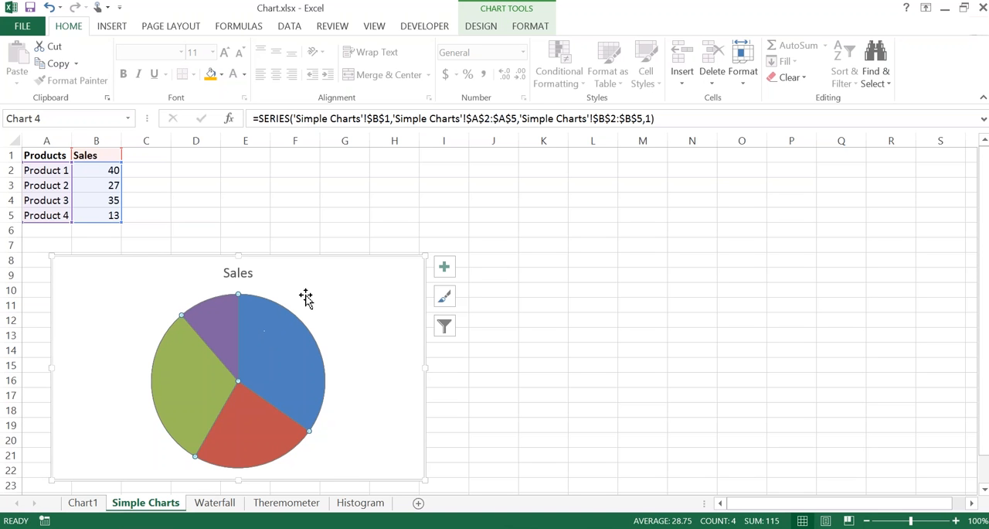
pyautogui.click(337, 262)
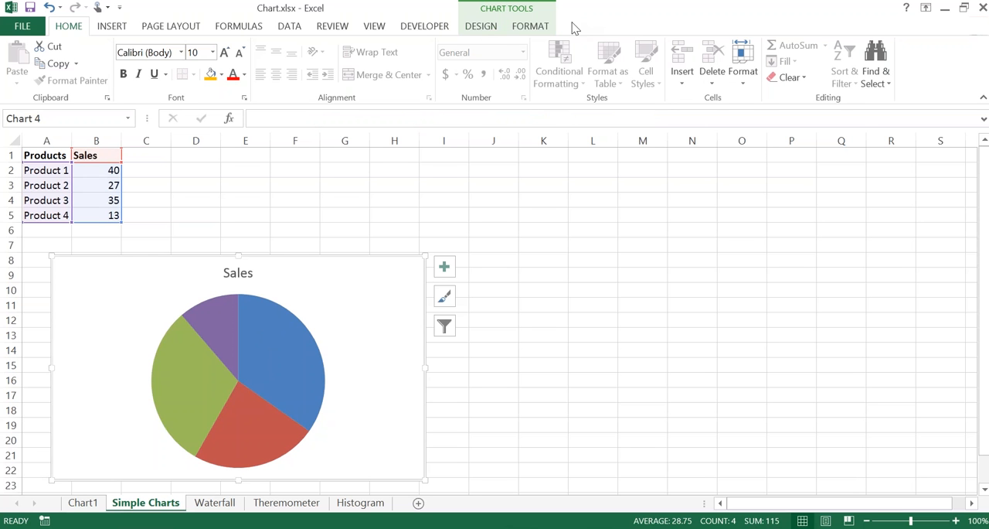
pyautogui.click(478, 27)
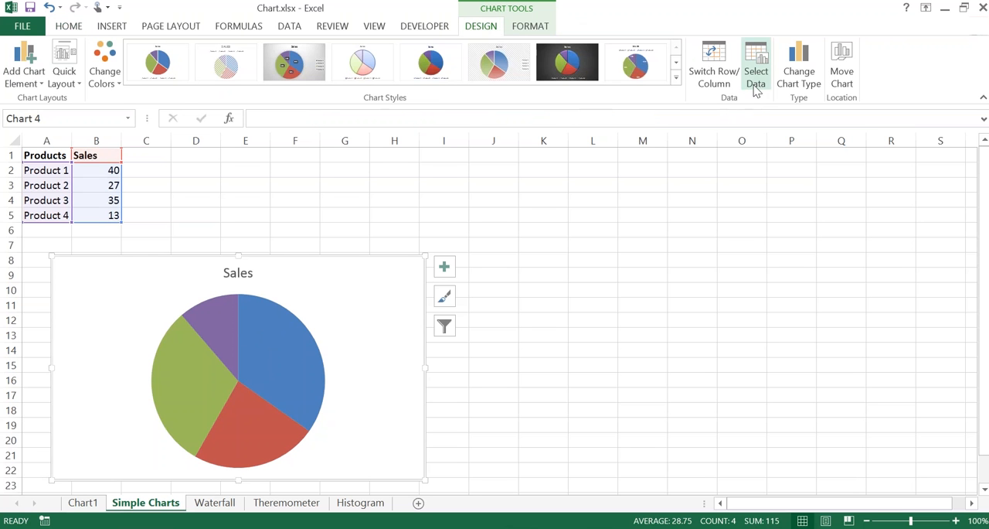
pyautogui.click(796, 80)
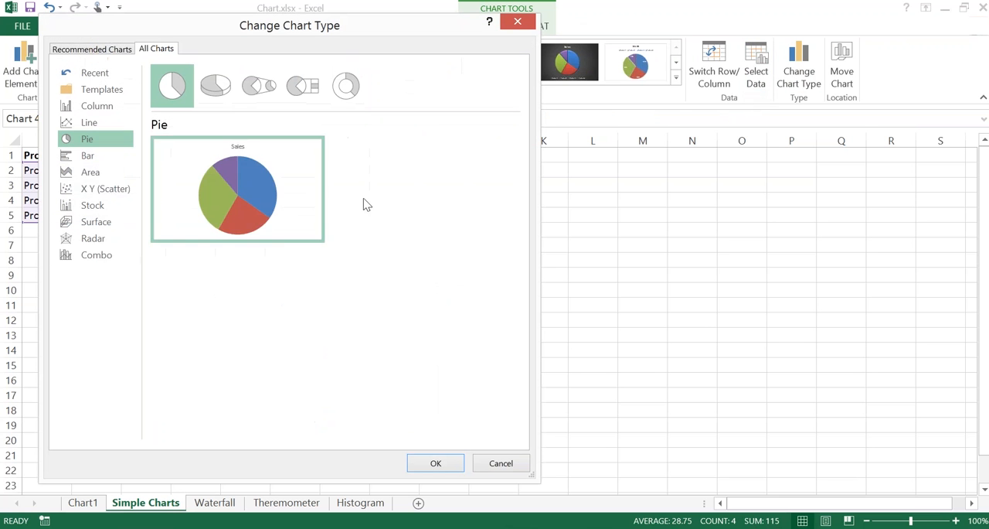
pyautogui.click(92, 192)
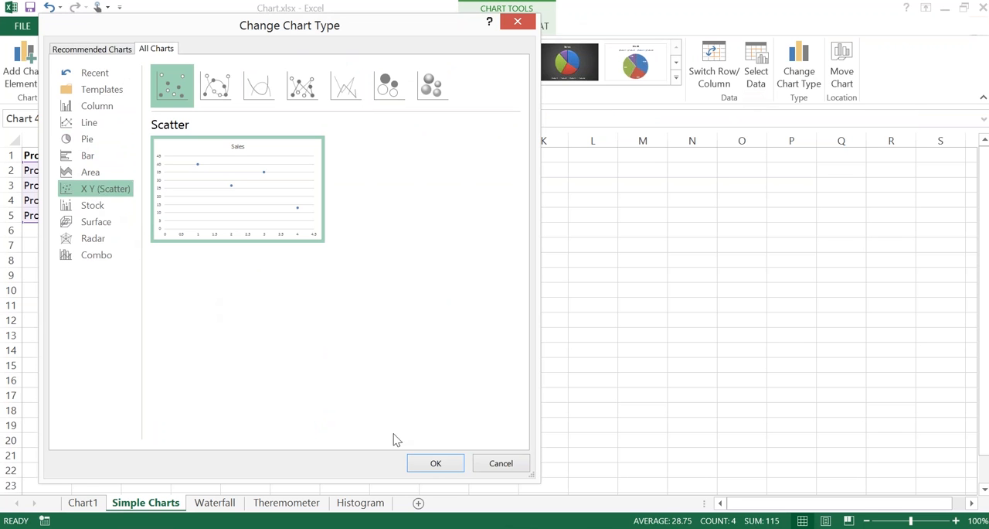
pyautogui.click(438, 464)
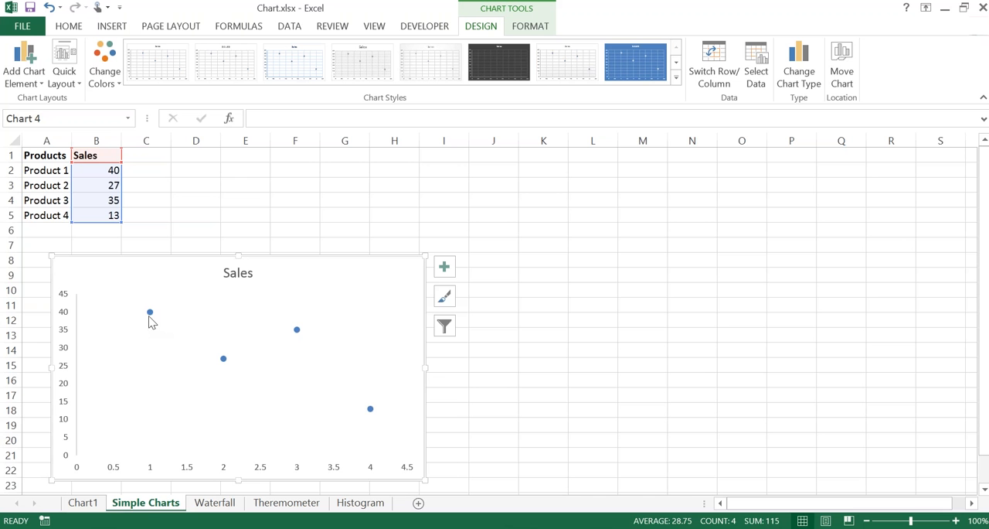
# Step: Examine the Product 1 and Product 2 points on the Sales scatter chart and the chart elements available for it
pyautogui.moveTo(151, 321)
pyautogui.moveTo(224, 365)
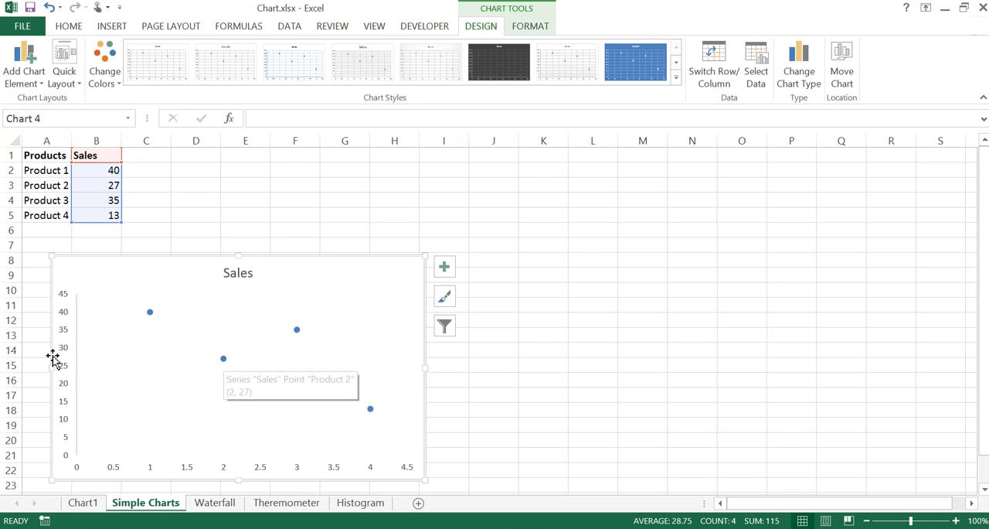
pyautogui.click(444, 266)
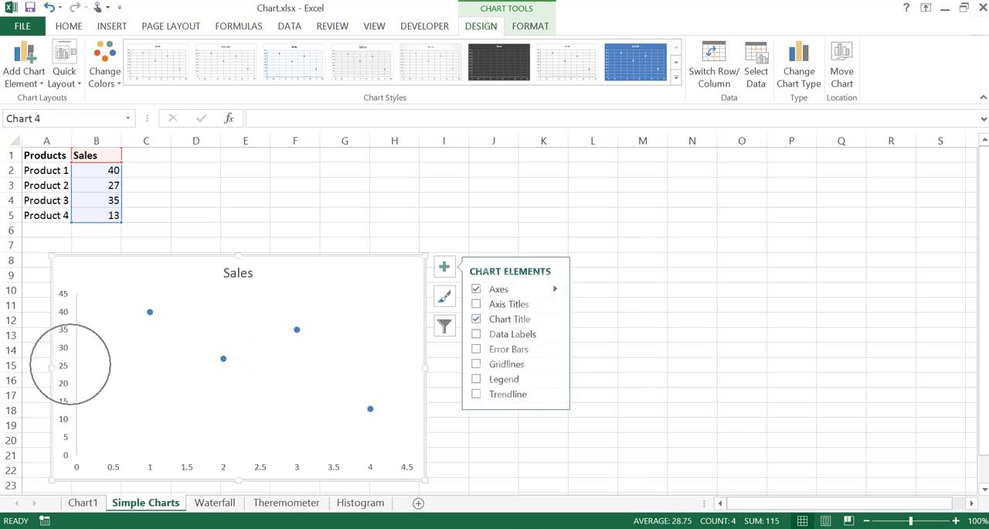
pyautogui.click(444, 296)
pyautogui.click(445, 325)
pyautogui.press('ctrl')
pyautogui.press('ctrl')
pyautogui.press('ctrl')
pyautogui.press('ctrl')
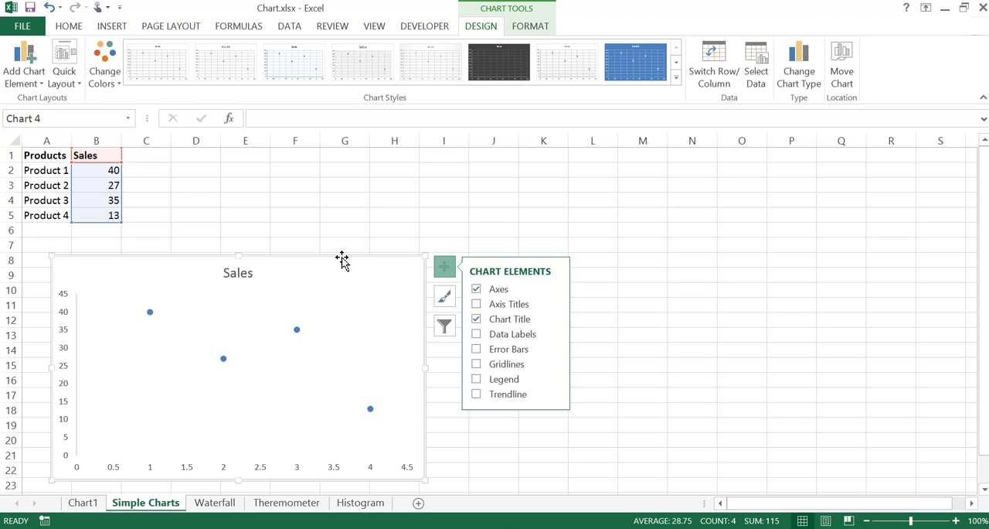
# Step: Change the Sales scatter chart to a standard Area chart
pyautogui.click(799, 71)
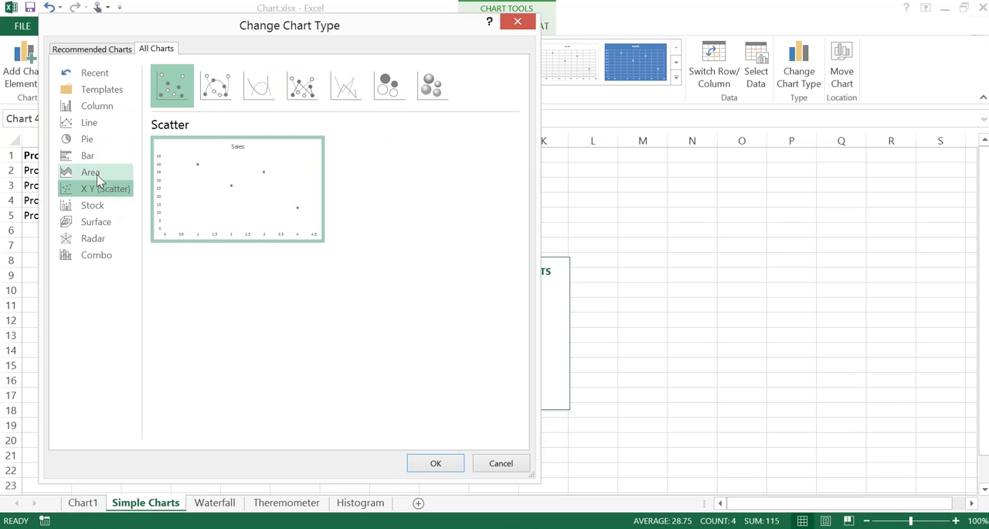
pyautogui.click(90, 174)
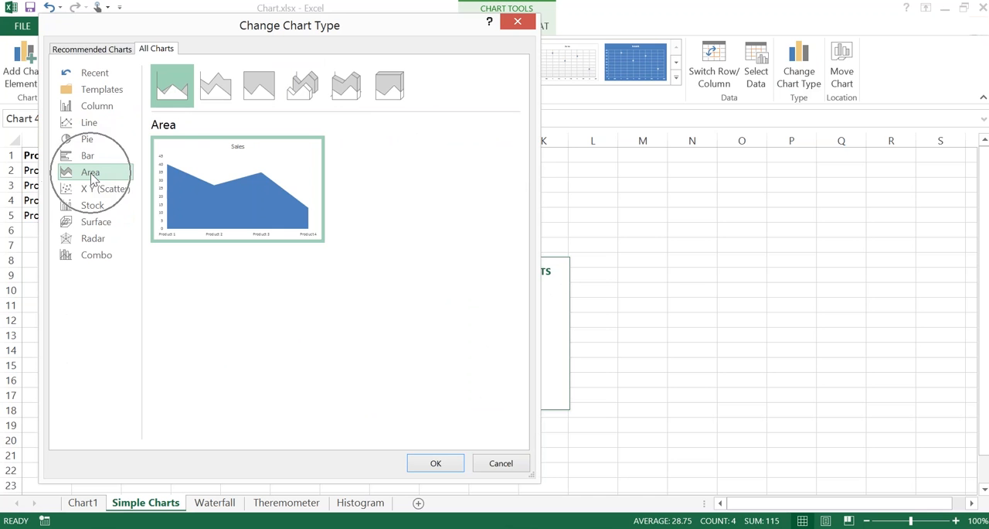
pyautogui.click(435, 463)
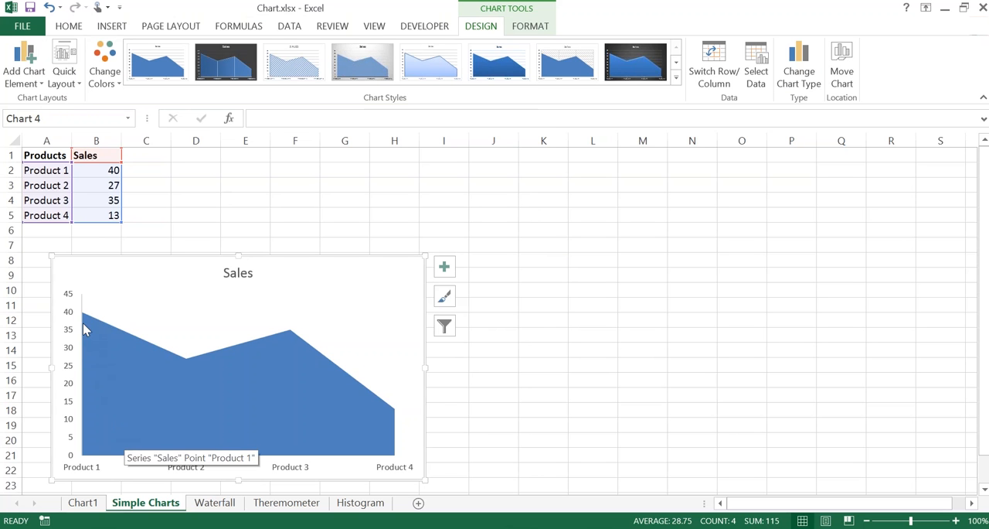
pyautogui.press('ctrl')
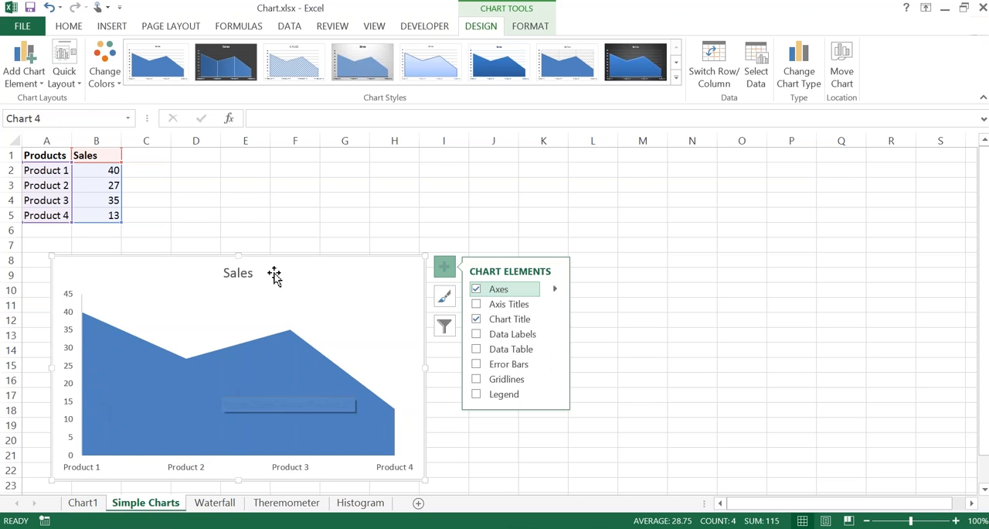
# Step: Delete the Sales area chart and switch to the Waterfall sheet
pyautogui.press('Delete')
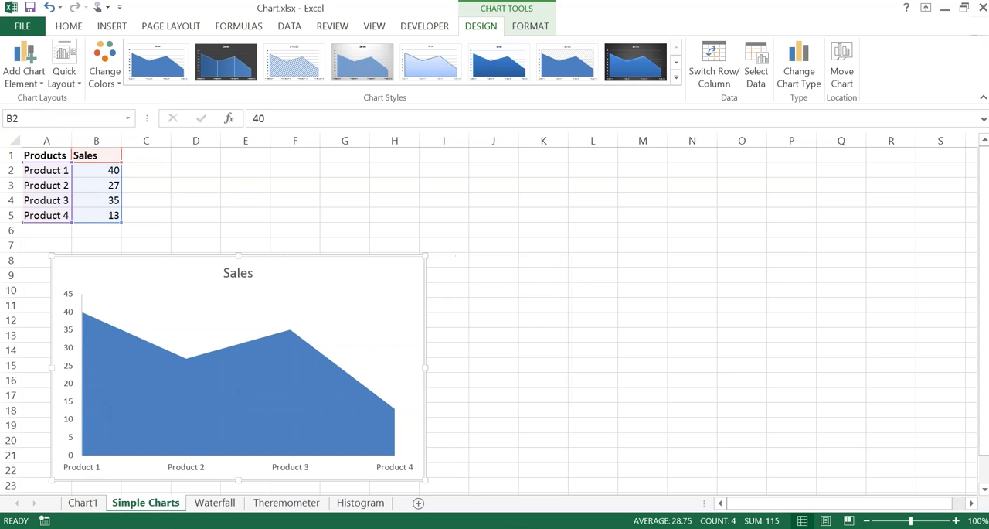
pyautogui.click(101, 199)
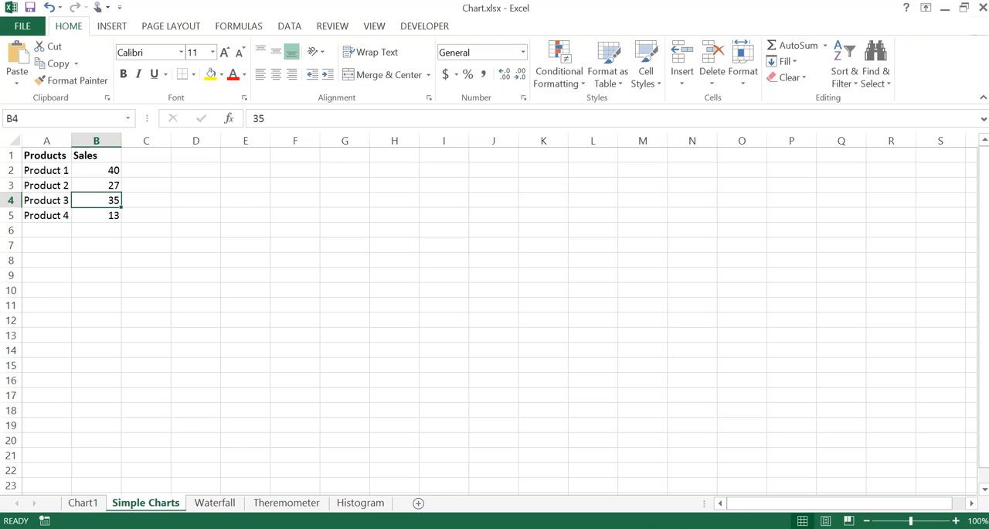
pyautogui.hotkey('ctrl', 'pagedown')
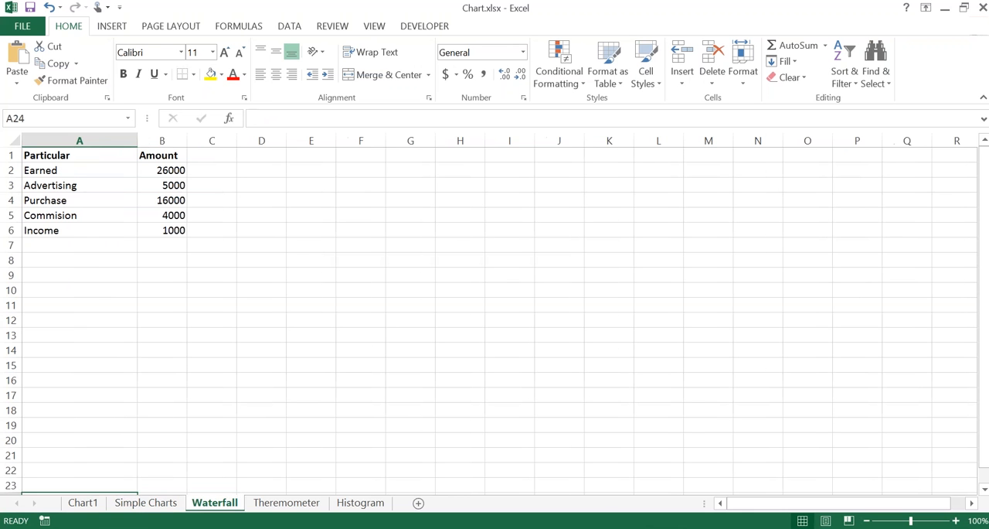
# Step: Review the Sales values in B2:B5 of the Simple Charts sheet and return to the Waterfall sheet
pyautogui.click(155, 212)
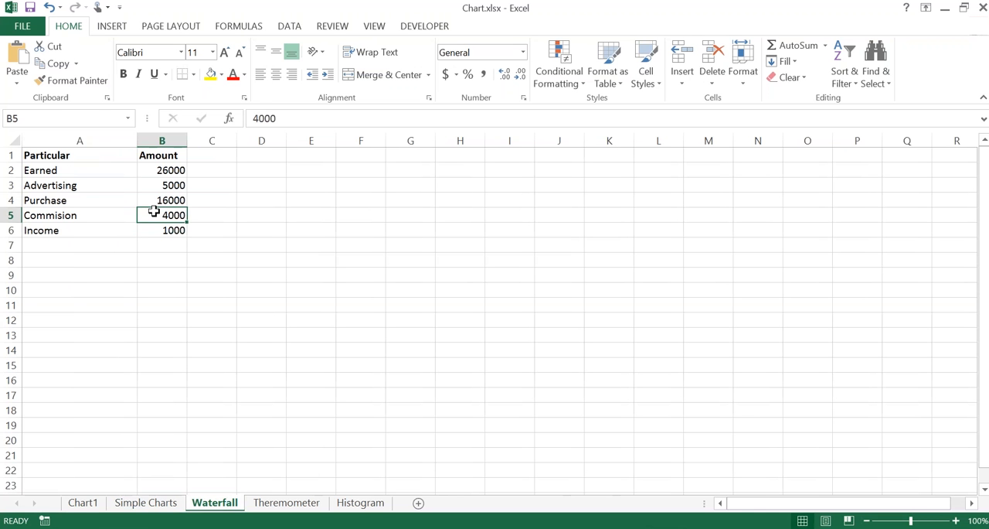
pyautogui.hotkey('ctrl', 'pageup')
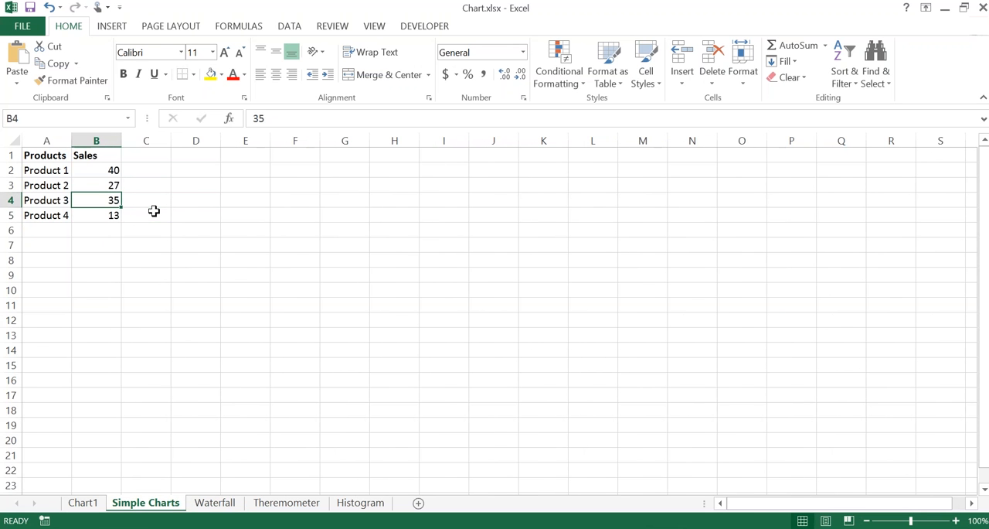
pyautogui.press('Up')
pyautogui.press('Up')
pyautogui.hotkey('ctrl', 'shift', 'Down')
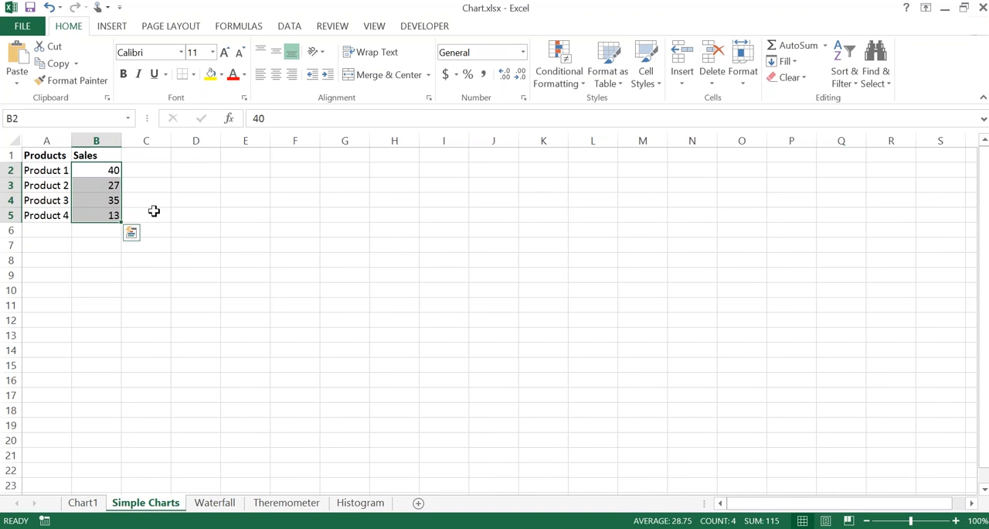
pyautogui.hotkey('ctrl', 'pagedown')
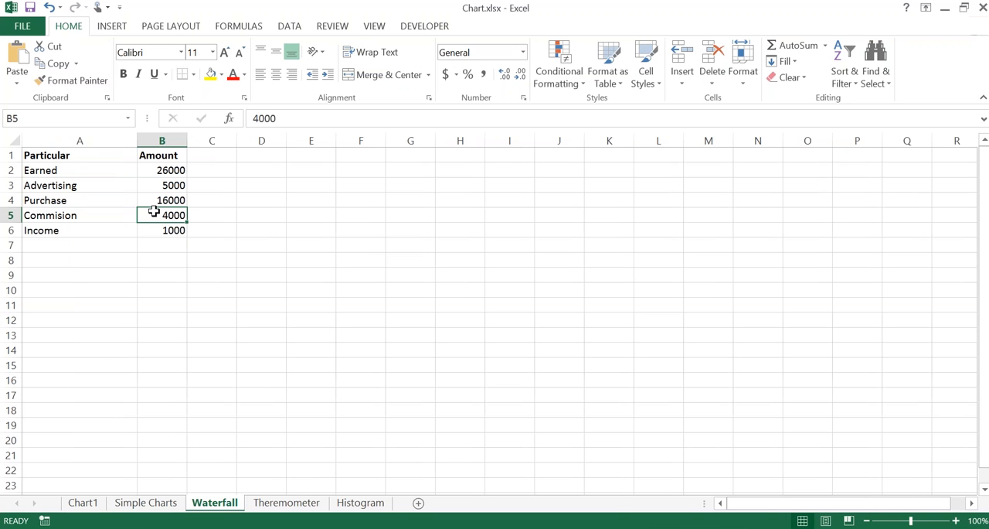
# Step: Examine the formula behind the Earned amount and the Advertising and Purchase amounts on the Waterfall sheet
pyautogui.press('Left')
pyautogui.press('Up')
pyautogui.press('Up')
pyautogui.press('Up')
pyautogui.press('Right')
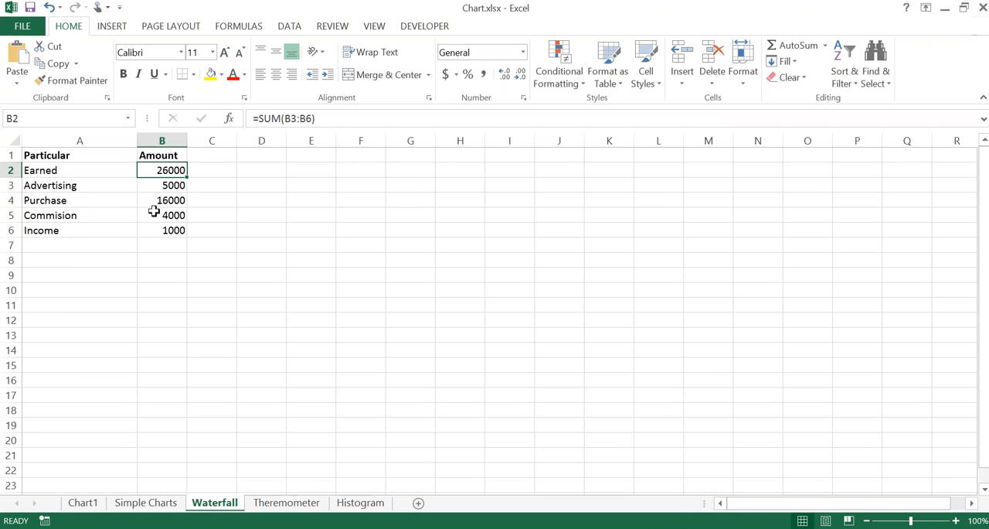
pyautogui.hotkey('shift', 'Left')
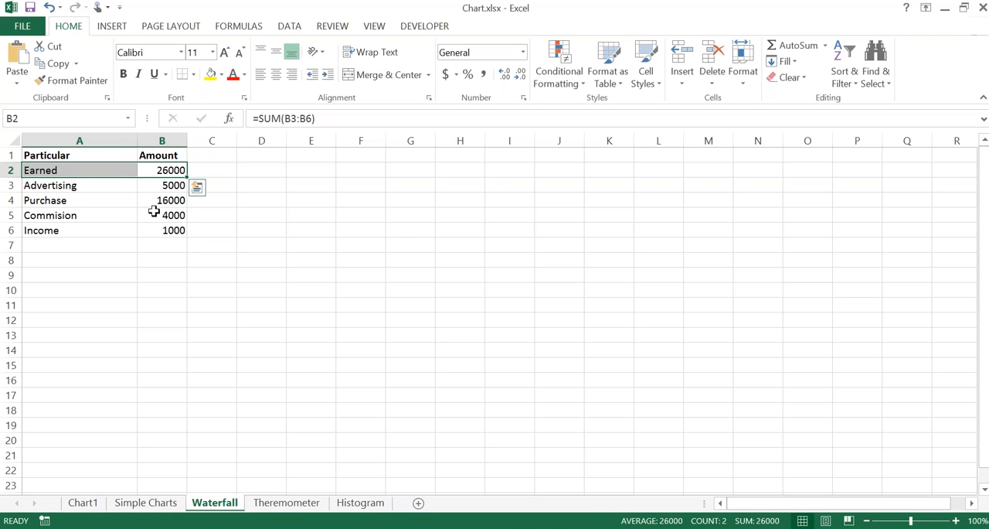
pyautogui.press('Down')
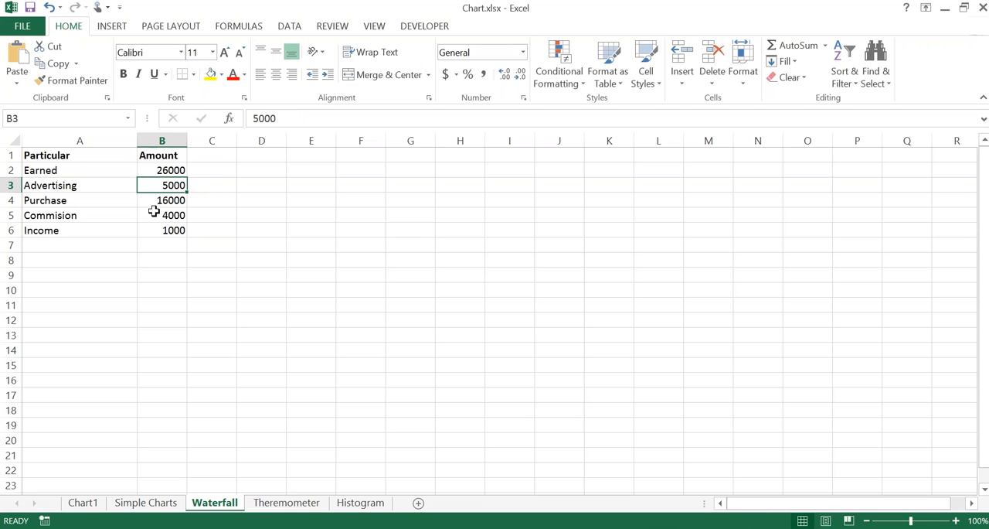
pyautogui.press('Down')
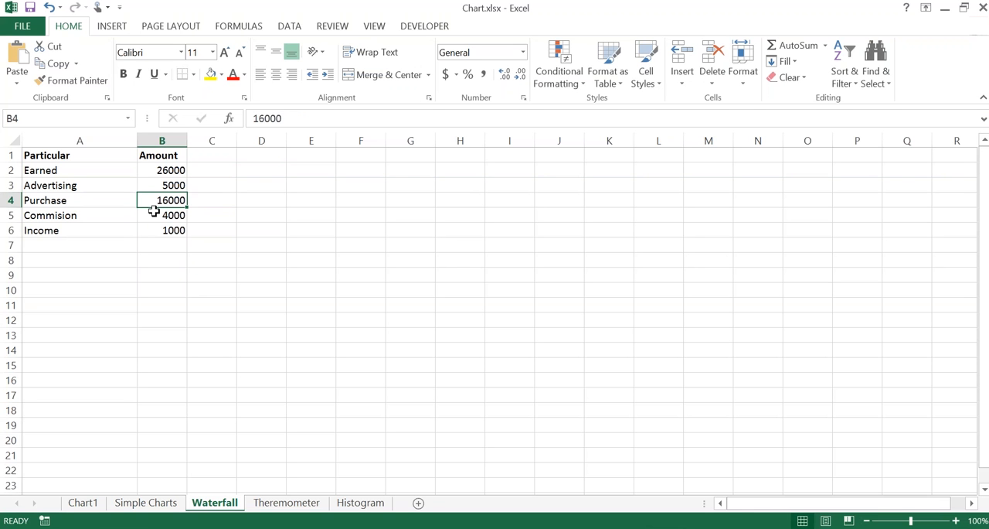
# Step: Check the combined Advertising, Purchase and Commision amounts in B3:B5, and the Income amount in B6
pyautogui.click(154, 211)
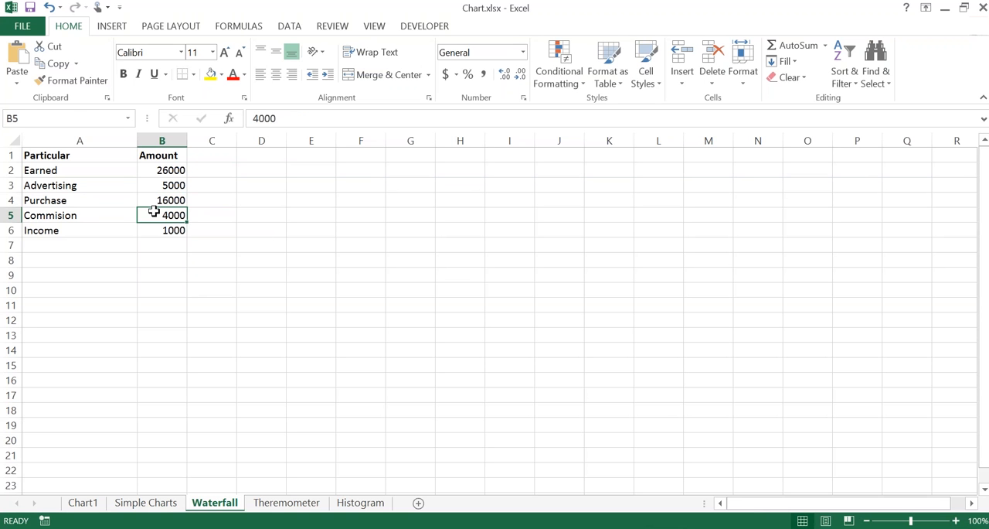
pyautogui.press('Up')
pyautogui.press('Up')
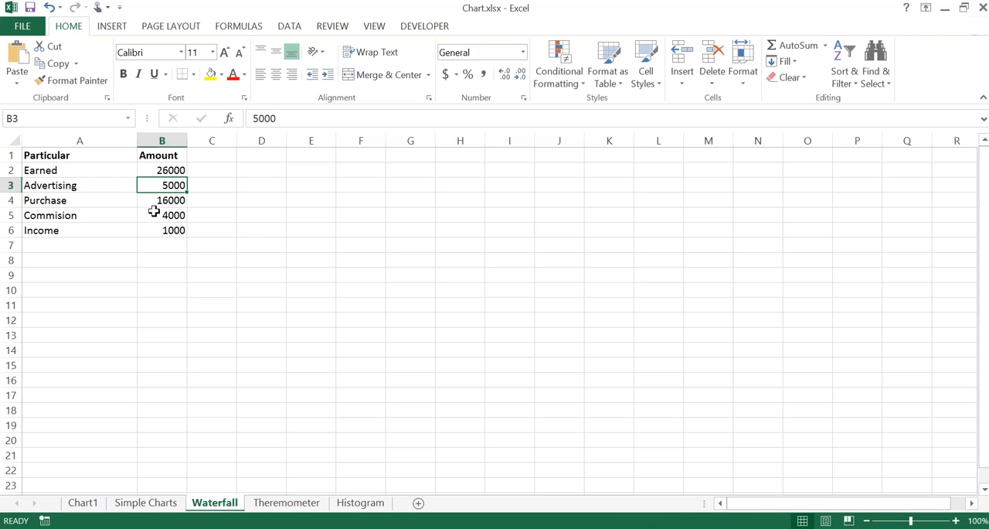
pyautogui.hotkey('shift', 'Down')
pyautogui.hotkey('shift', 'Down')
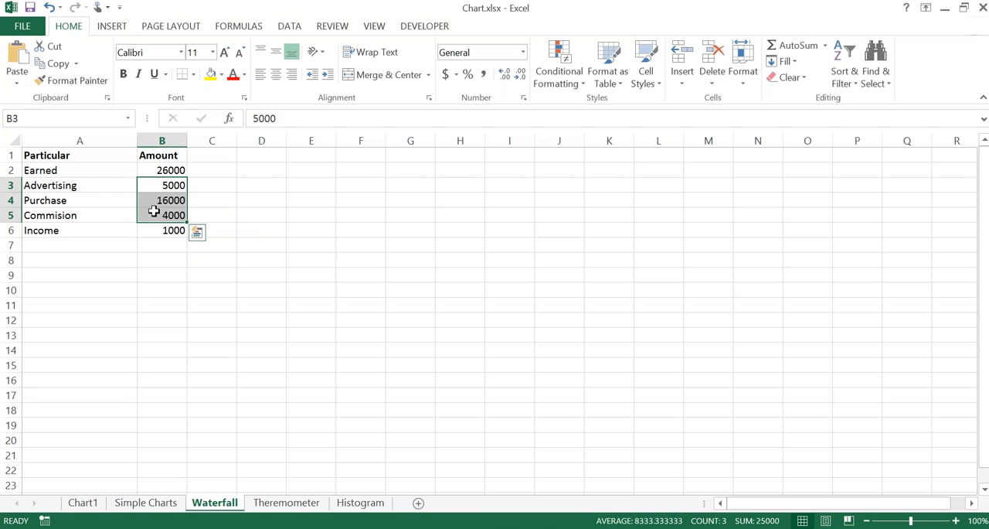
pyautogui.press('Down')
pyautogui.press('Down')
pyautogui.press('Down')
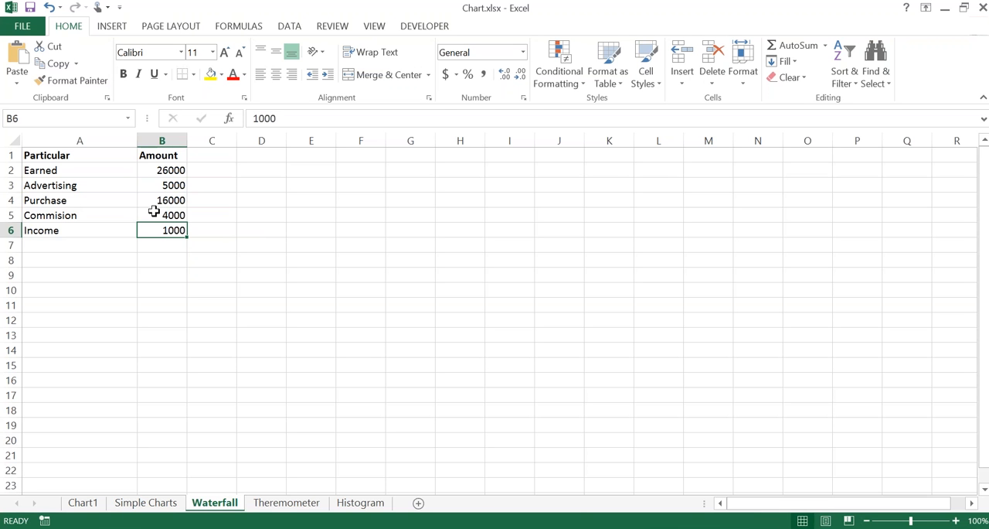
# Step: Add the column headers Invisible in C1 and visible in D1 beside the Amount header
pyautogui.press('Up')
pyautogui.press('Up')
pyautogui.press('Up')
pyautogui.press('Up')
pyautogui.press('Up')
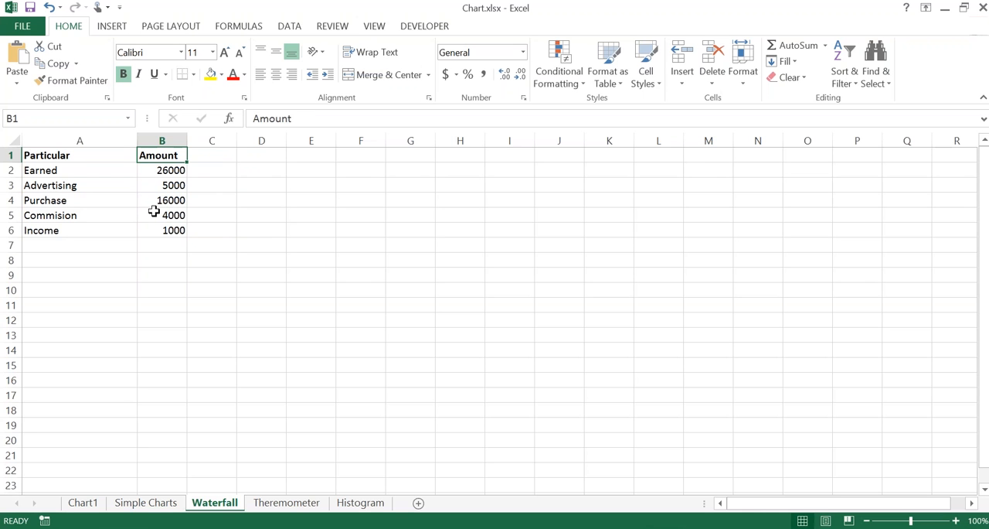
pyautogui.press('Right')
pyautogui.write('Inv')
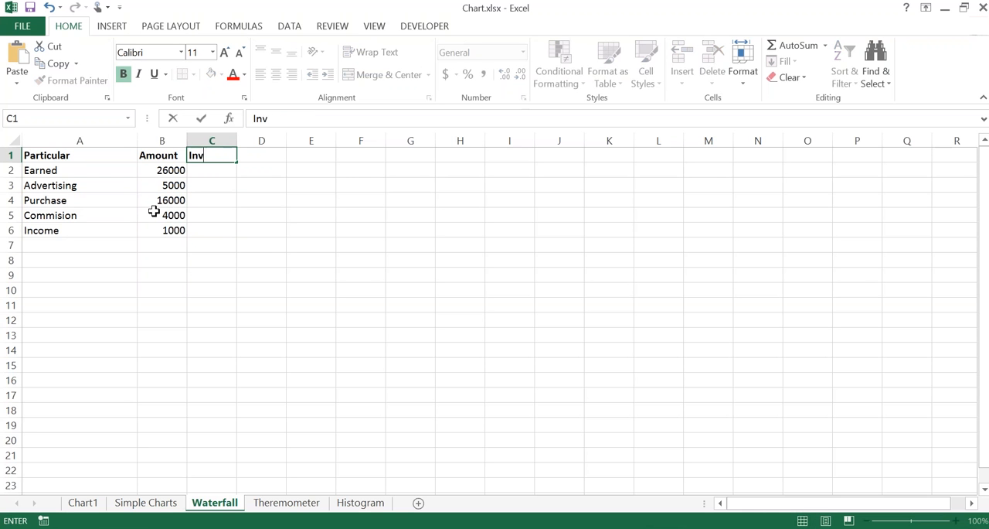
pyautogui.write('isible')
pyautogui.press('Tab')
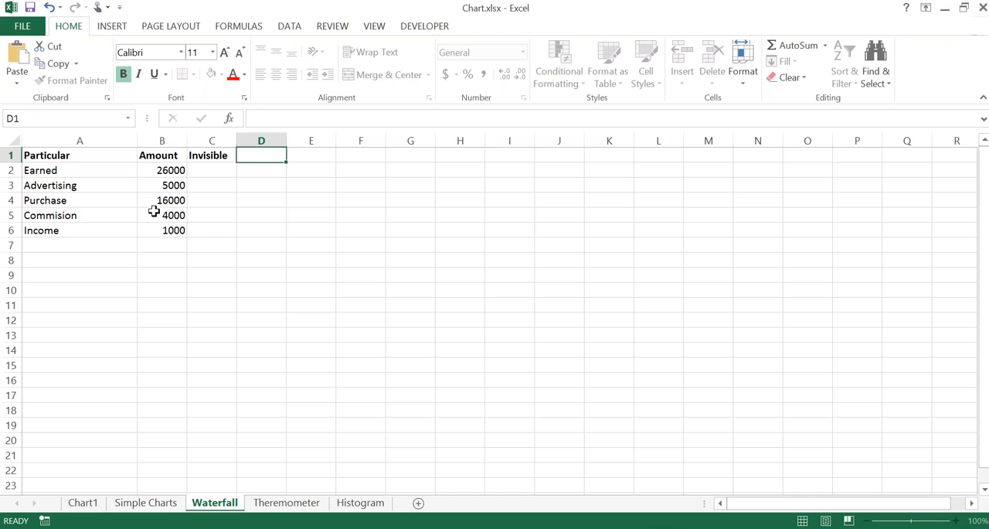
pyautogui.write('visible')
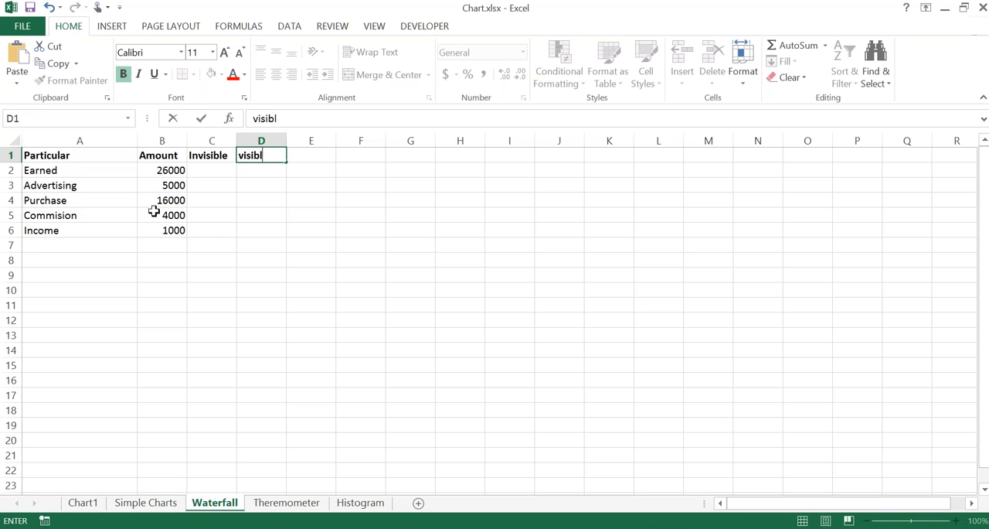
pyautogui.press('Return')
# Step: Fill the visible column D2:D6 with the formula =B2 so each row references its Amount
pyautogui.press('Right')
pyautogui.hotkey('shift', 'Down')
pyautogui.hotkey('shift', 'Down')
pyautogui.hotkey('shift', 'Down')
pyautogui.hotkey('shift', 'Down')
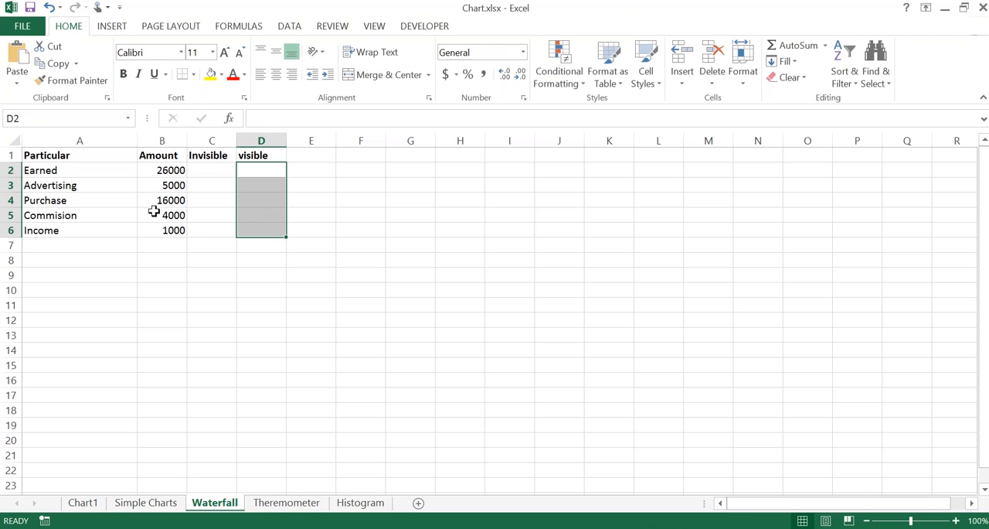
pyautogui.write('=')
pyautogui.press('Left')
pyautogui.press('Left')
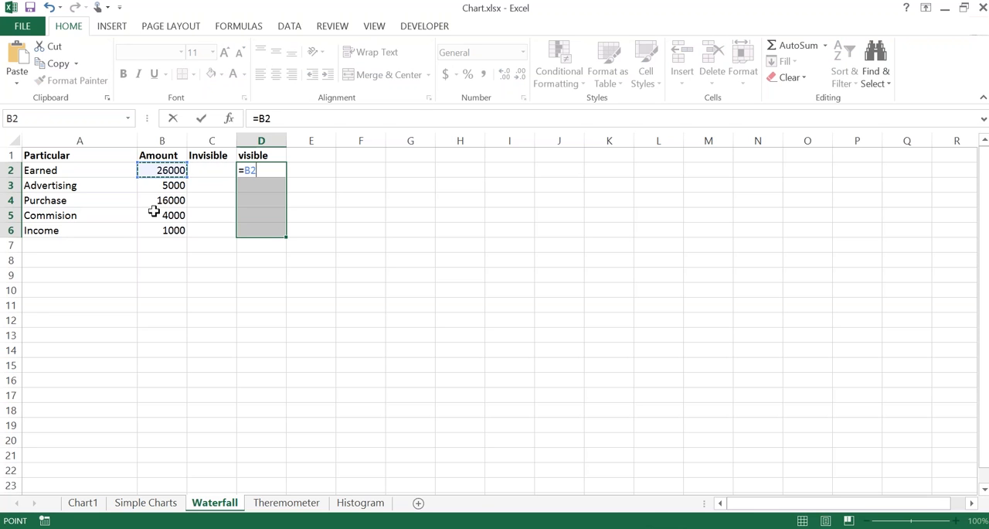
pyautogui.hotkey('ctrl', 'Return')
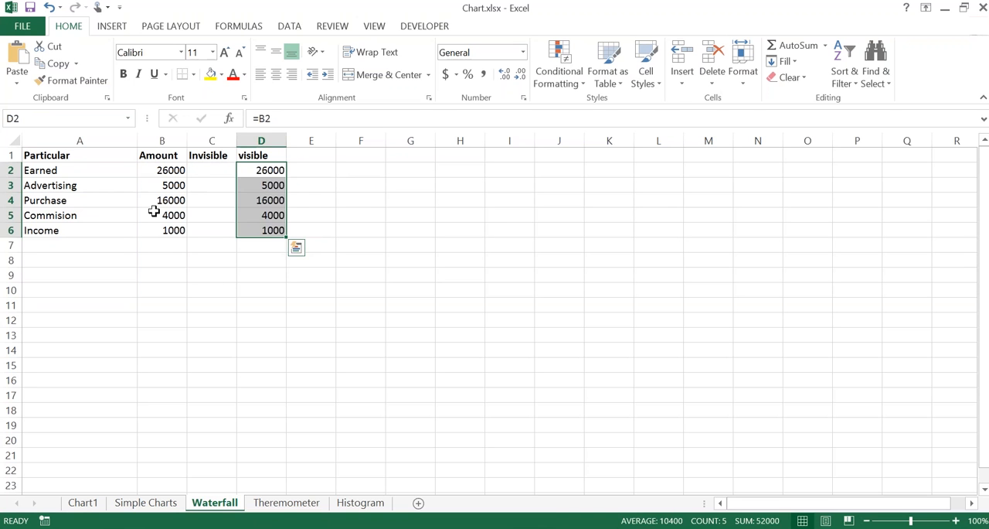
# Step: Set the Invisible value of the Earned row in C2 to 0
pyautogui.press('Left')
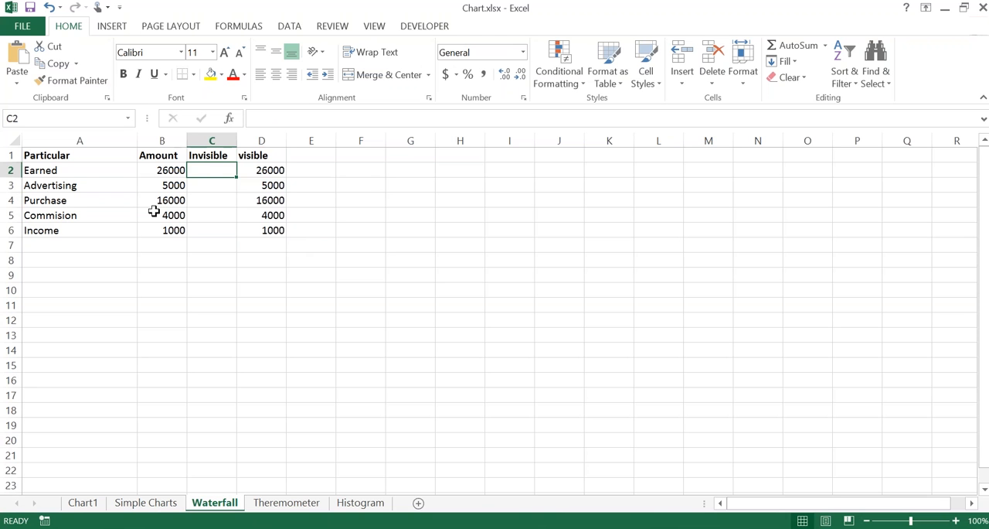
pyautogui.write('0')
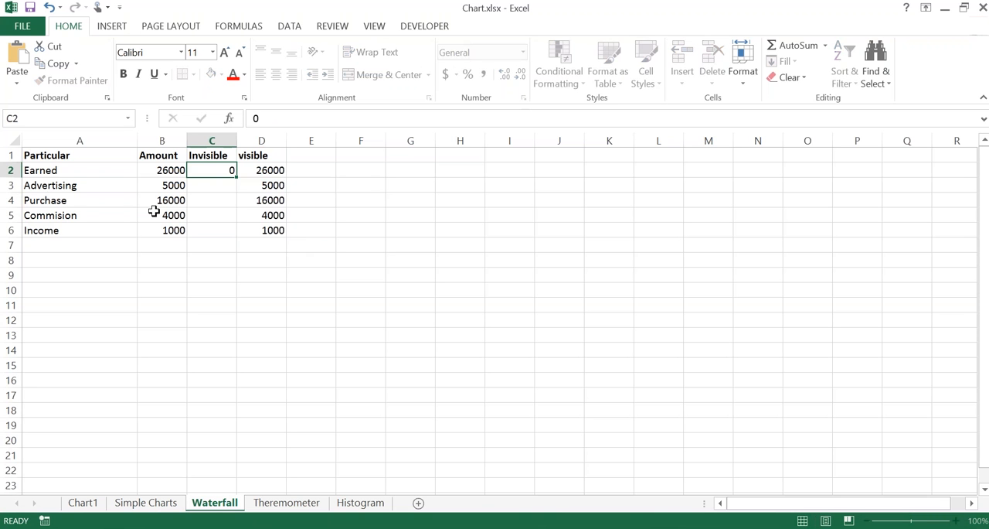
pyautogui.press('Return')
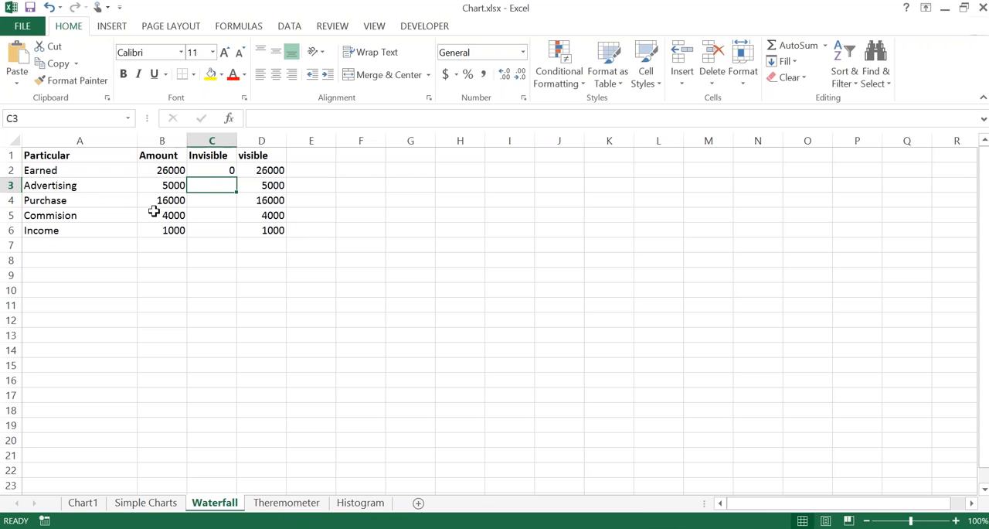
# Step: Enter a SUM formula over C4:D4 in C3 for the Invisible value of the Advertising row
pyautogui.write('=SUM(')
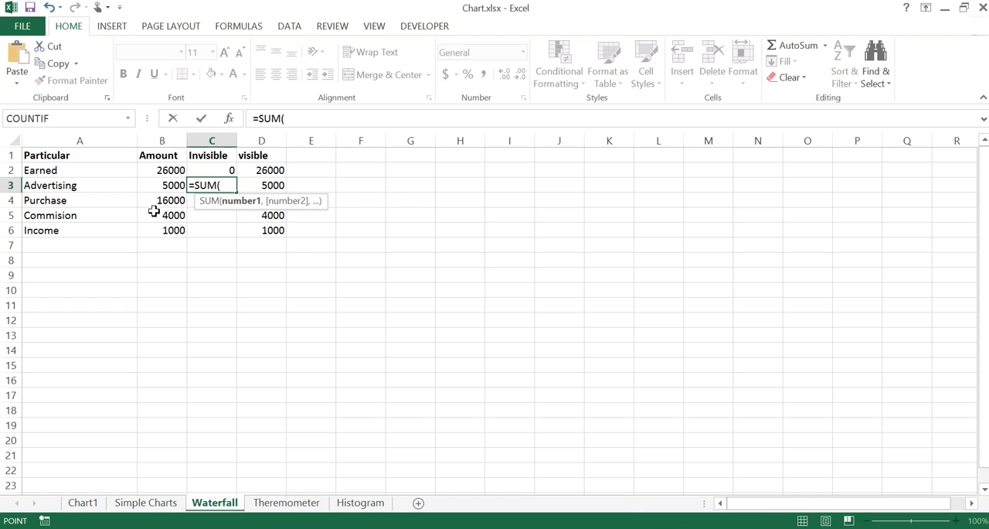
pyautogui.press('Down')
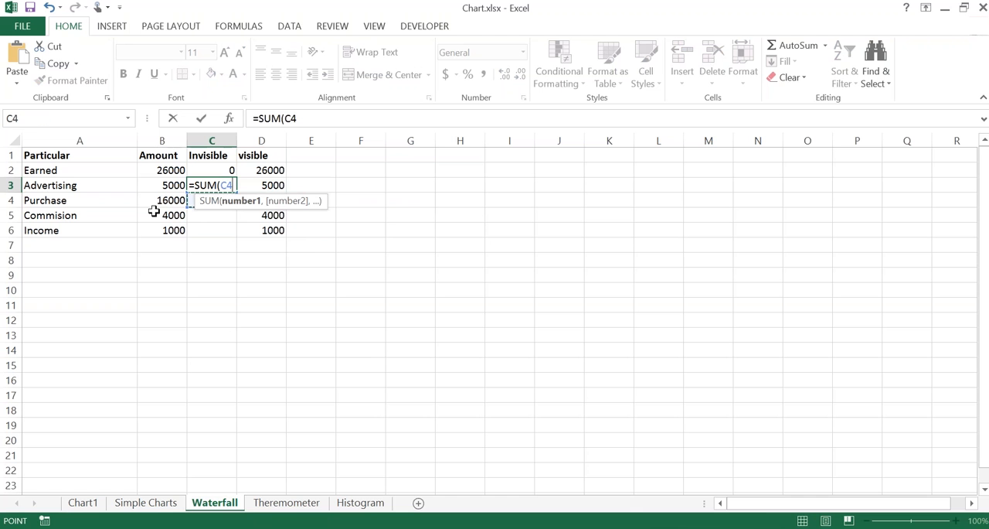
pyautogui.hotkey('shift', 'Right')
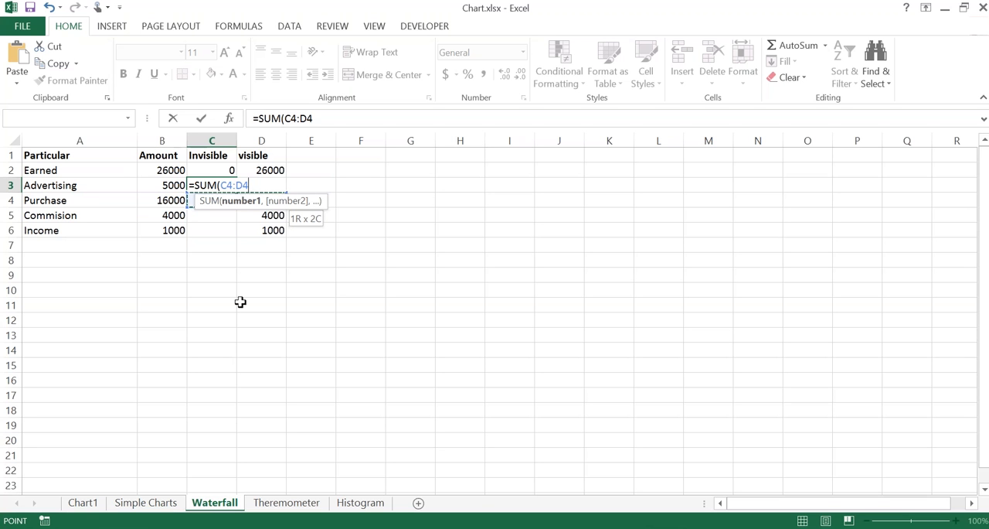
# Step: Commit the SUM formula over C4:D4 in C3 and check which cells it adds
pyautogui.press('Return')
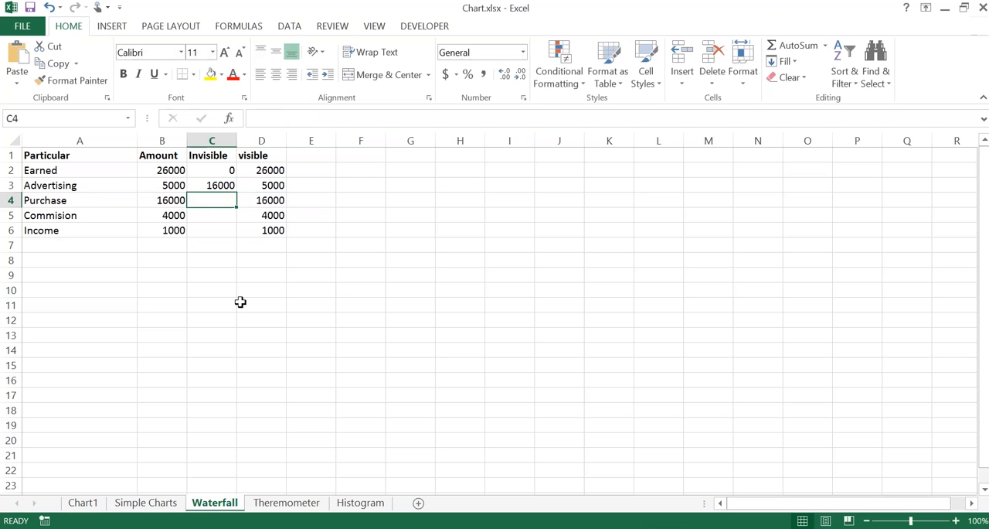
pyautogui.press('Up')
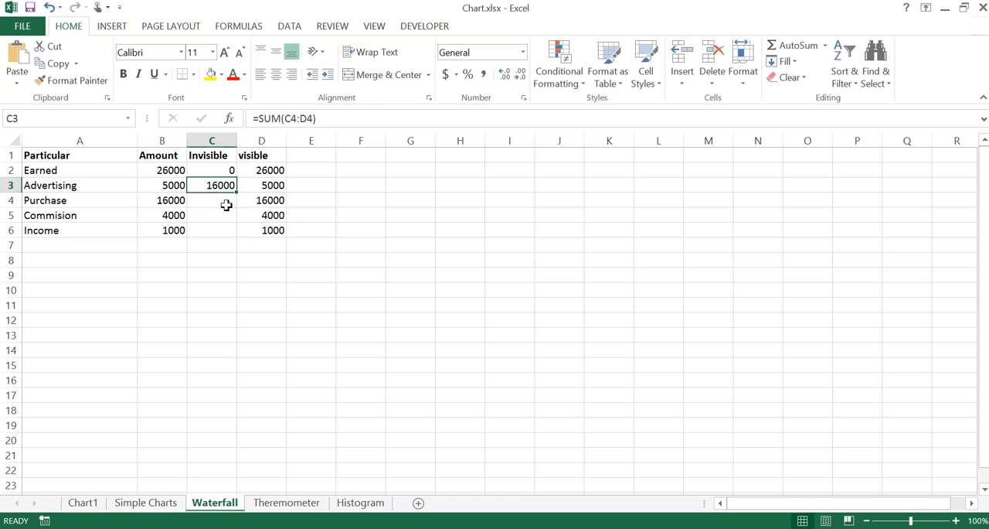
pyautogui.click(225, 204)
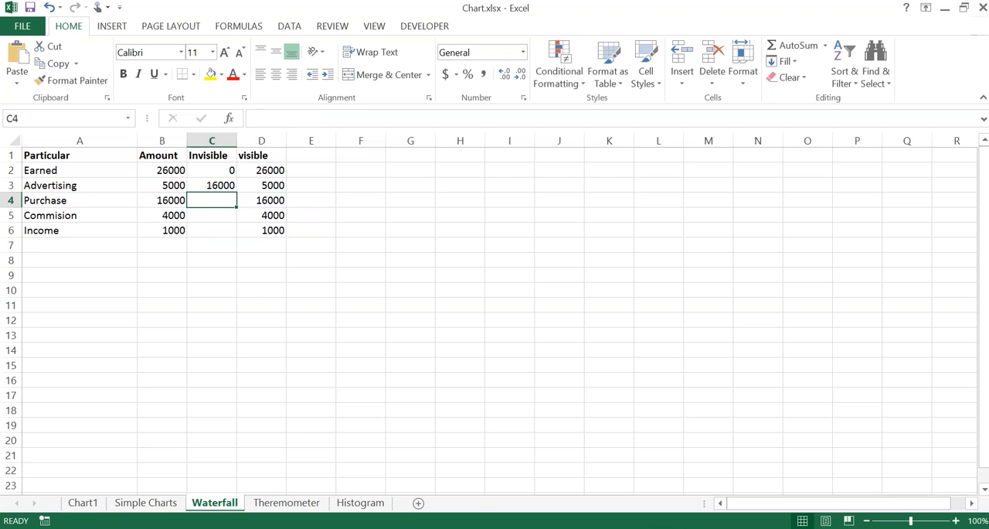
pyautogui.click(261, 200)
pyautogui.press('Left')
pyautogui.press('Right')
pyautogui.press('Left')
pyautogui.press('Right')
pyautogui.press('Left')
pyautogui.press('Up')
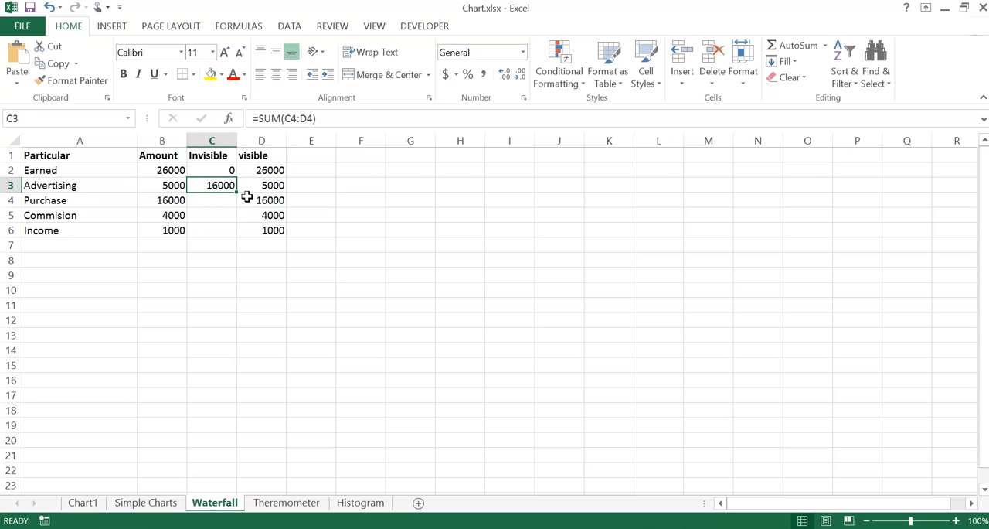
pyautogui.press('F2')
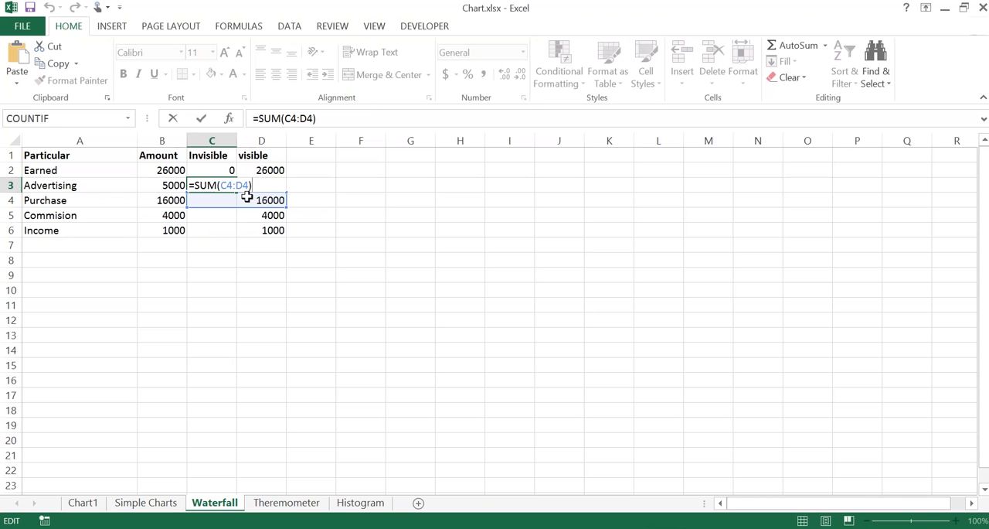
pyautogui.press('Return')
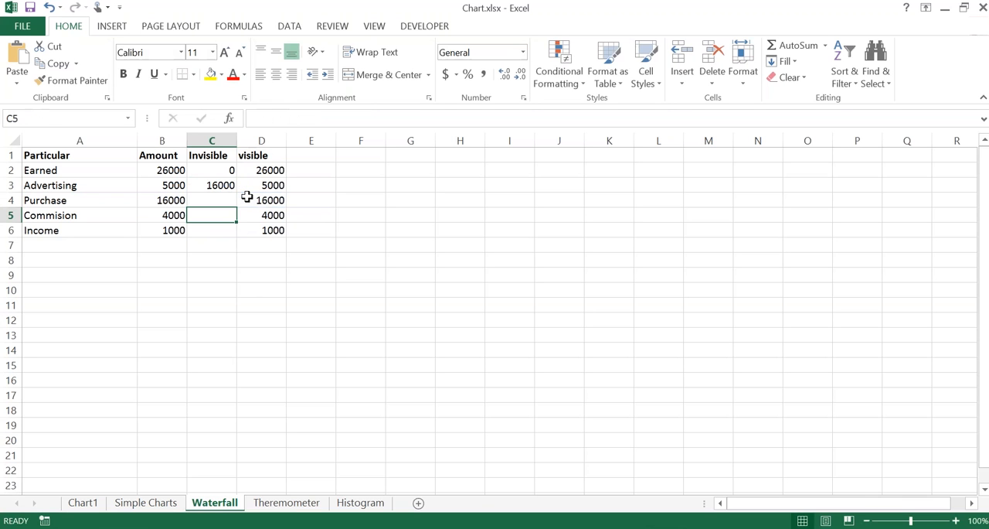
# Step: Fill the Invisible formula from C3 down through the Income row in C6
pyautogui.click(228, 186)
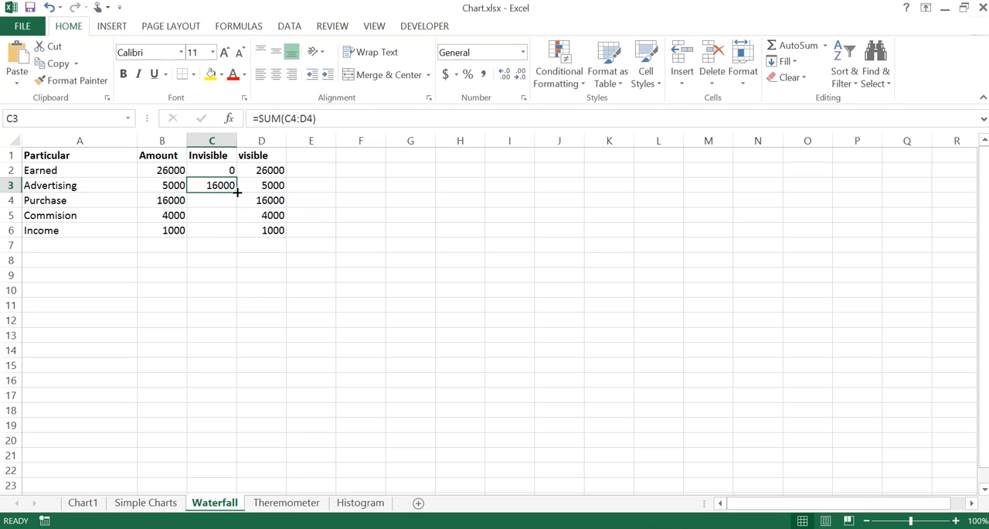
pyautogui.moveTo(237, 192); pyautogui.dragTo(237, 235)
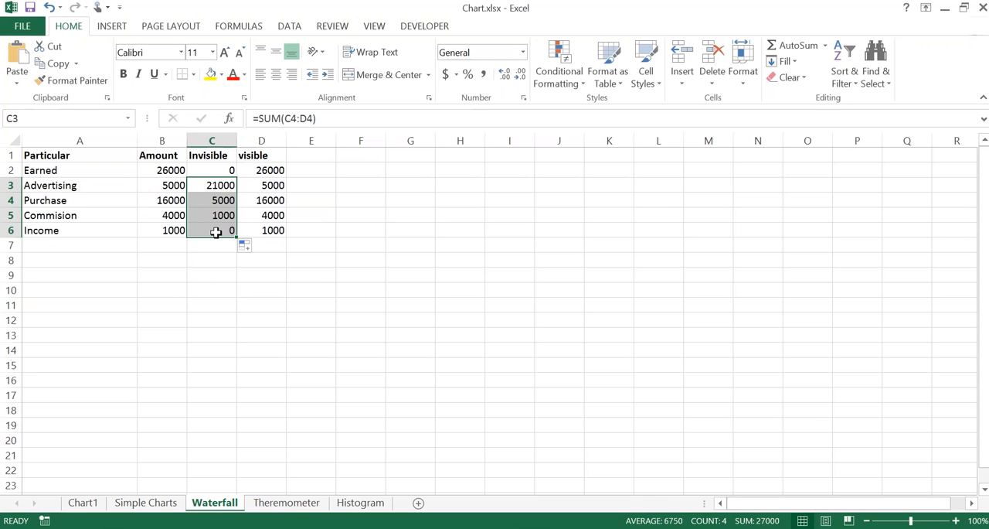
pyautogui.press('Down')
pyautogui.press('Up')
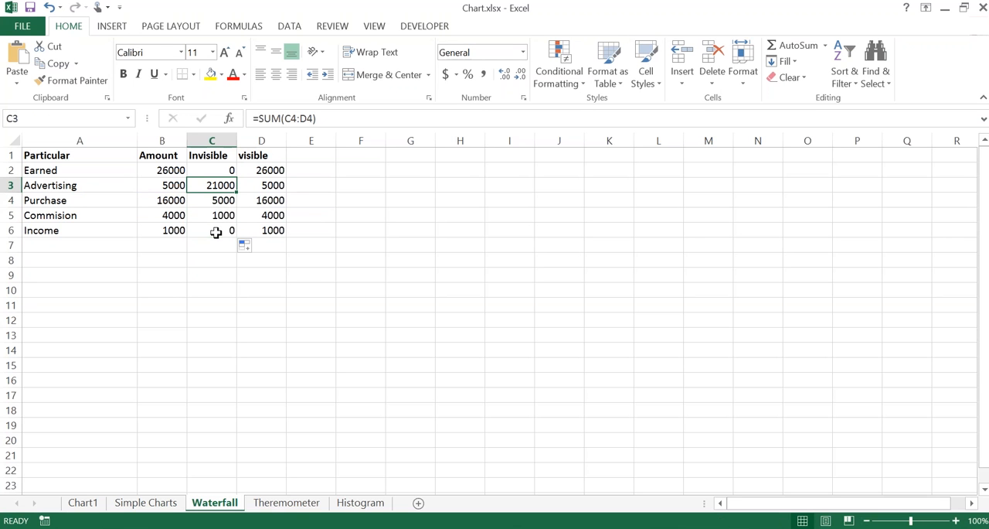
# Step: Examine the Amount values and filled Invisible formulas for the Earned, Advertising and Purchase rows
pyautogui.press('Left')
pyautogui.press('Up')
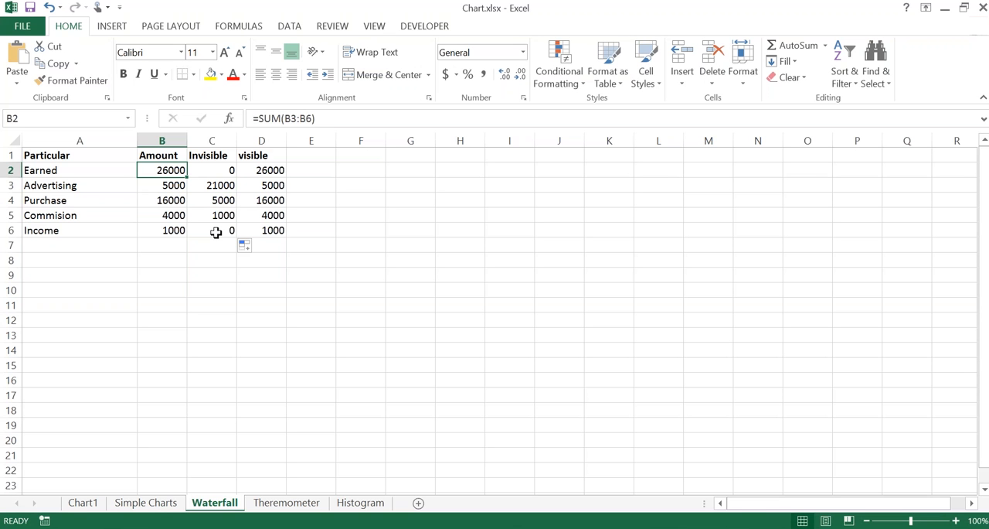
pyautogui.press('Down')
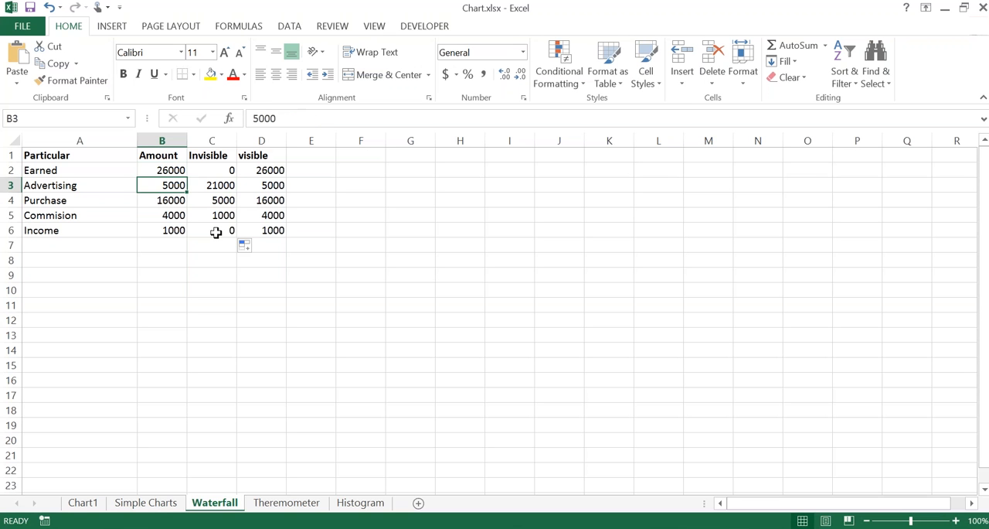
pyautogui.click(249, 245)
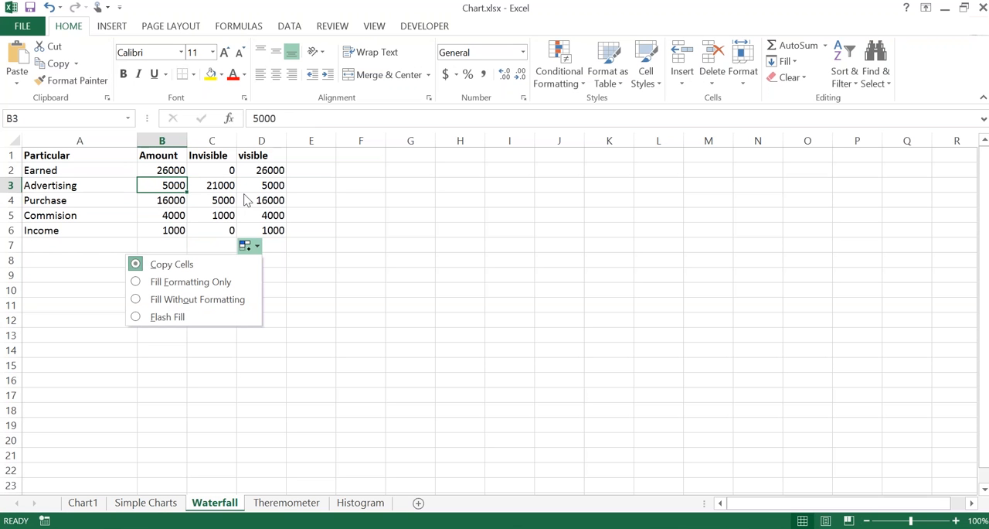
pyautogui.click(324, 203)
pyautogui.click(325, 202)
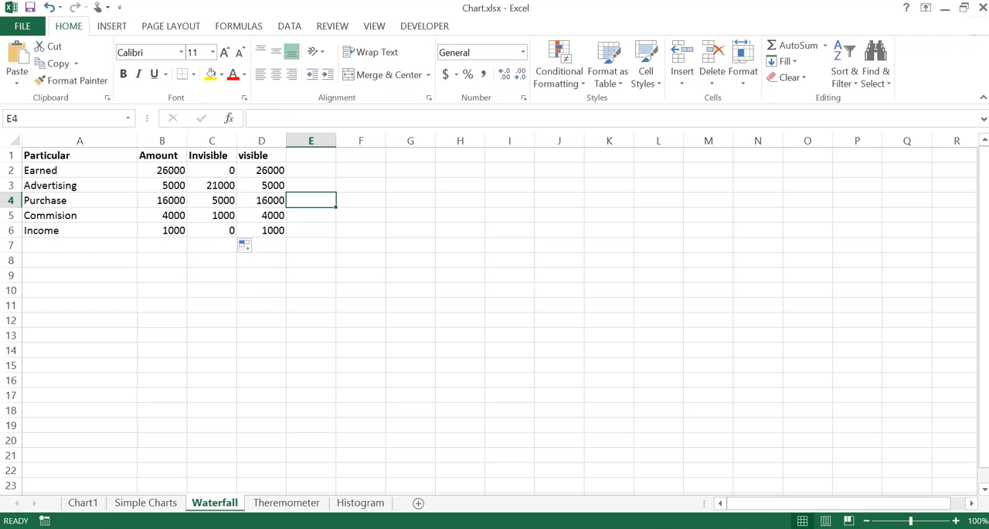
pyautogui.click(221, 188)
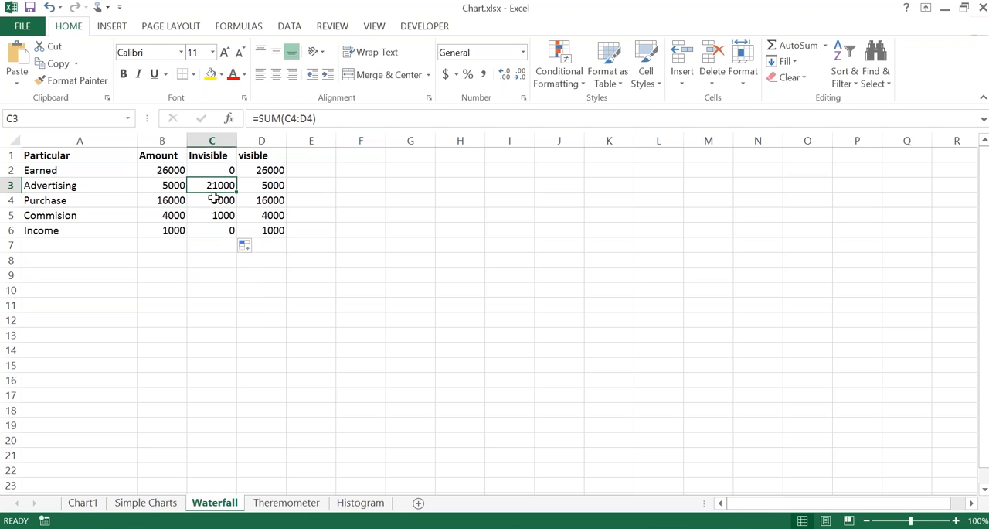
pyautogui.press('ctrl')
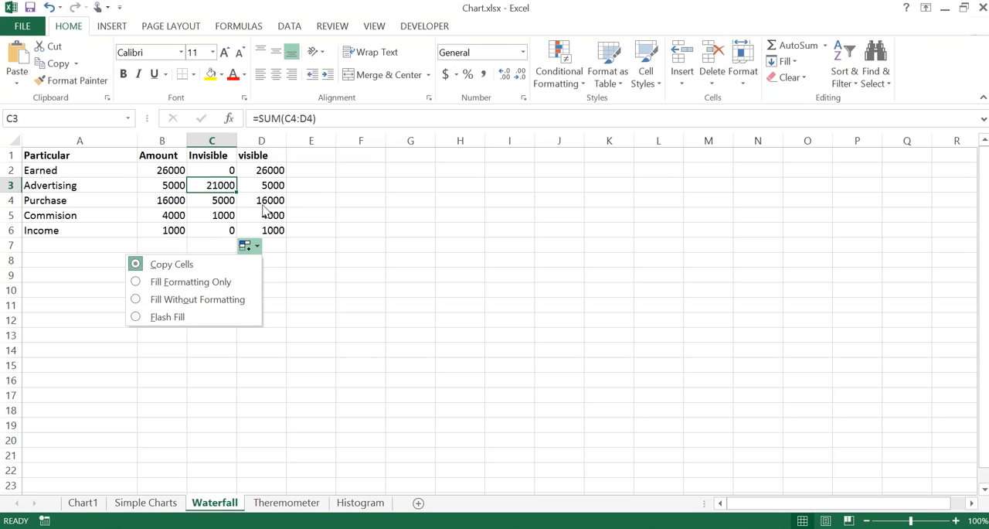
pyautogui.click(215, 207)
pyautogui.click(172, 202)
pyautogui.click(219, 203)
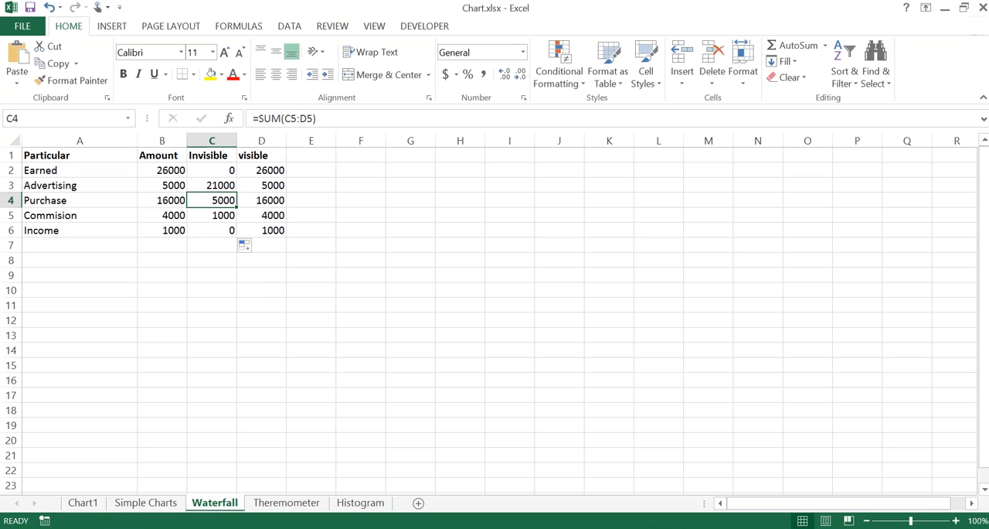
pyautogui.click(245, 245)
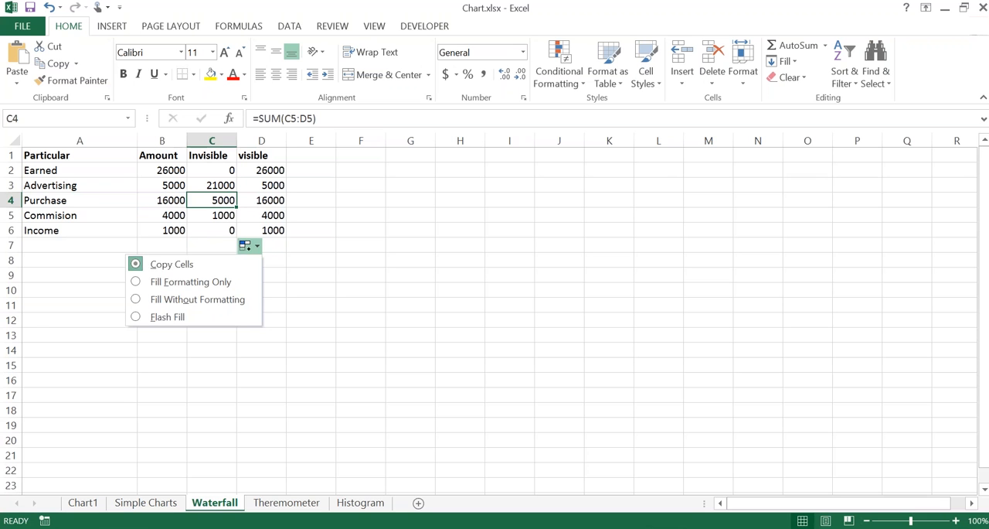
pyautogui.click(337, 310)
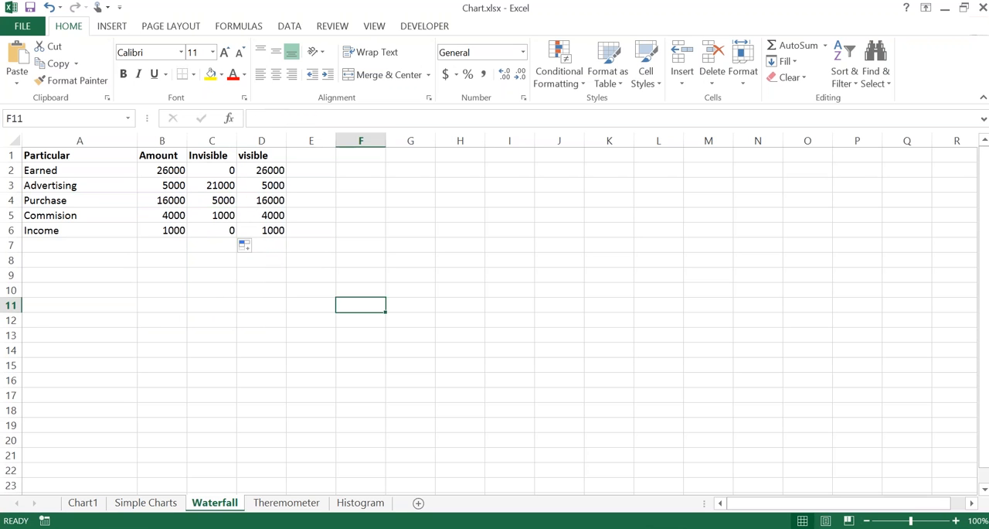
pyautogui.click(204, 287)
pyautogui.write('wet')
pyautogui.press('Return')
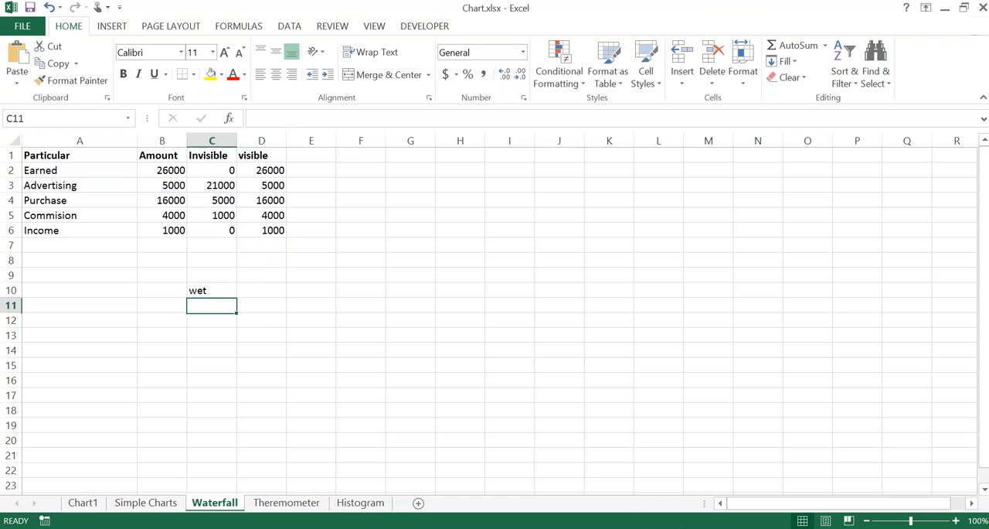
pyautogui.press('Up')
pyautogui.press('Delete')
# Step: Compare the Invisible formulas of the Purchase, Commision and Income rows with their Amount and visible values
pyautogui.press('Up')
pyautogui.press('Up')
pyautogui.press('Up')
pyautogui.press('Up')
pyautogui.press('Up')
pyautogui.press('Up')
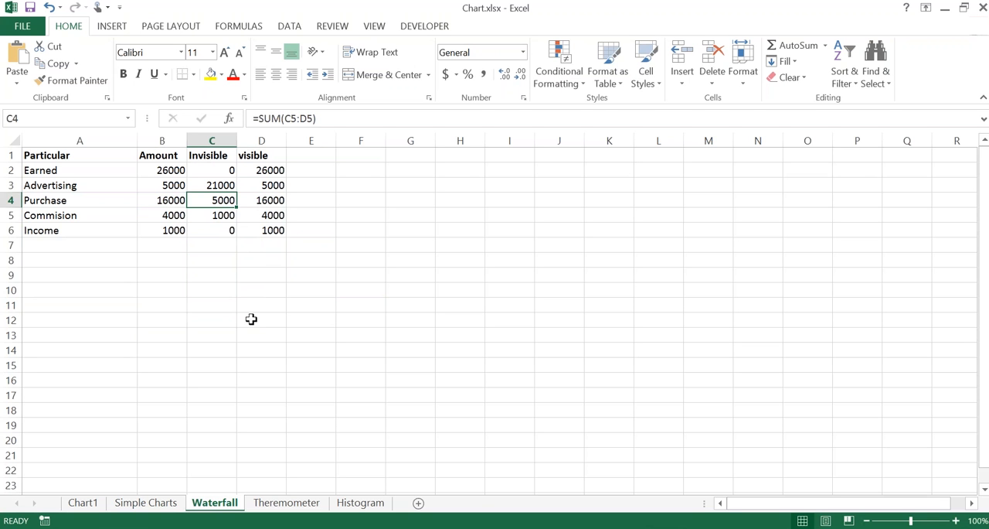
pyautogui.press('Down')
pyautogui.press('Left')
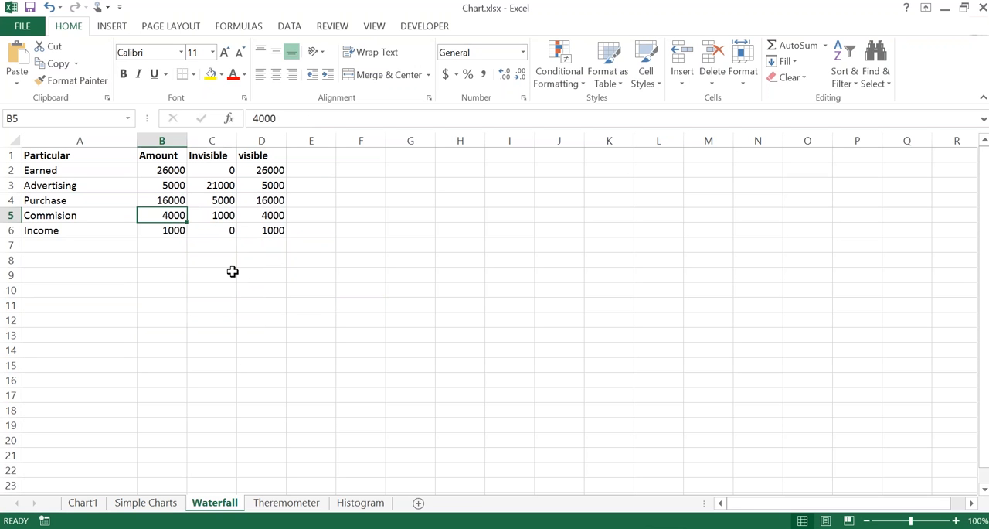
pyautogui.press('Right')
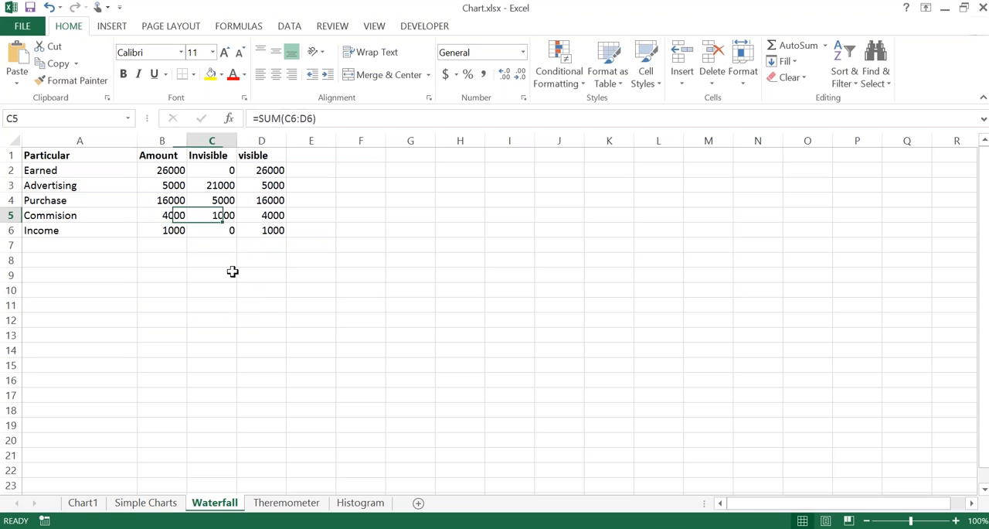
pyautogui.press('Down')
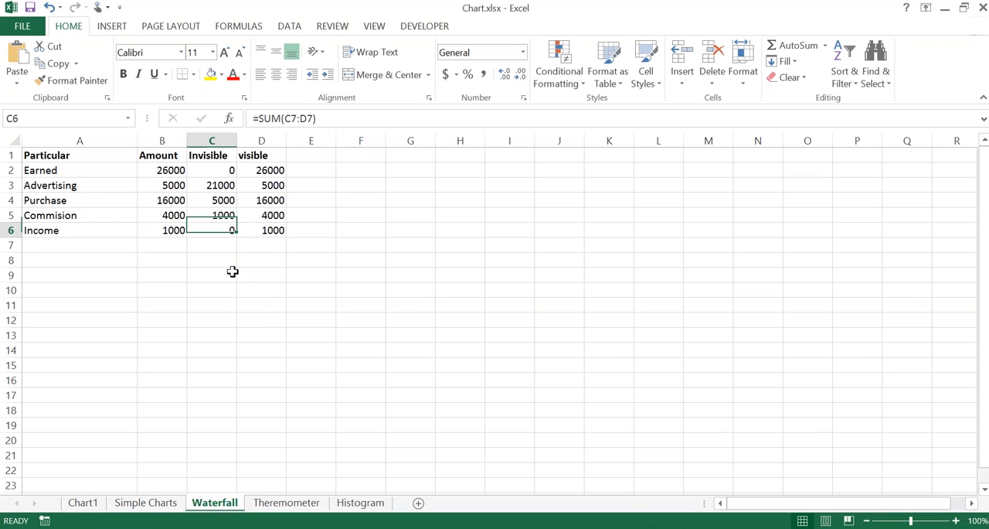
pyautogui.press('Up')
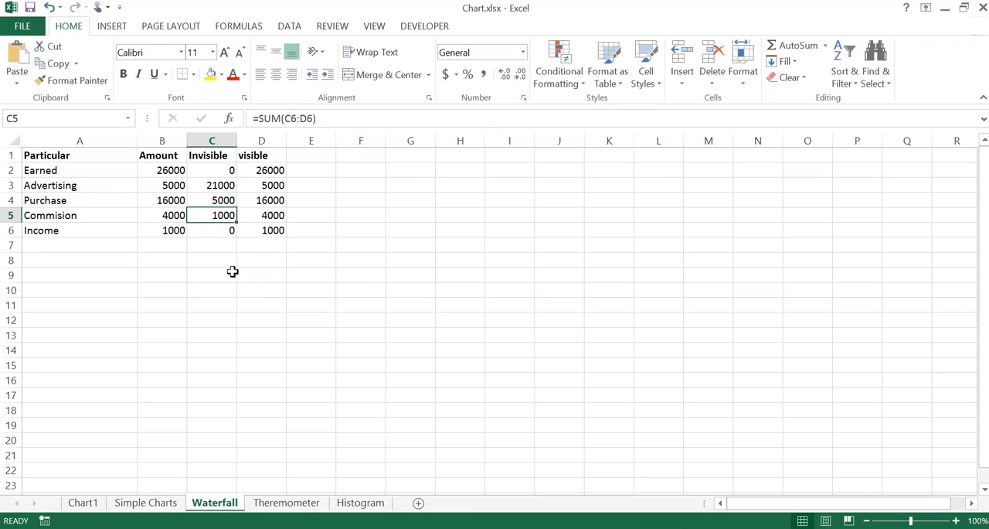
pyautogui.click(219, 229)
pyautogui.press('Right')
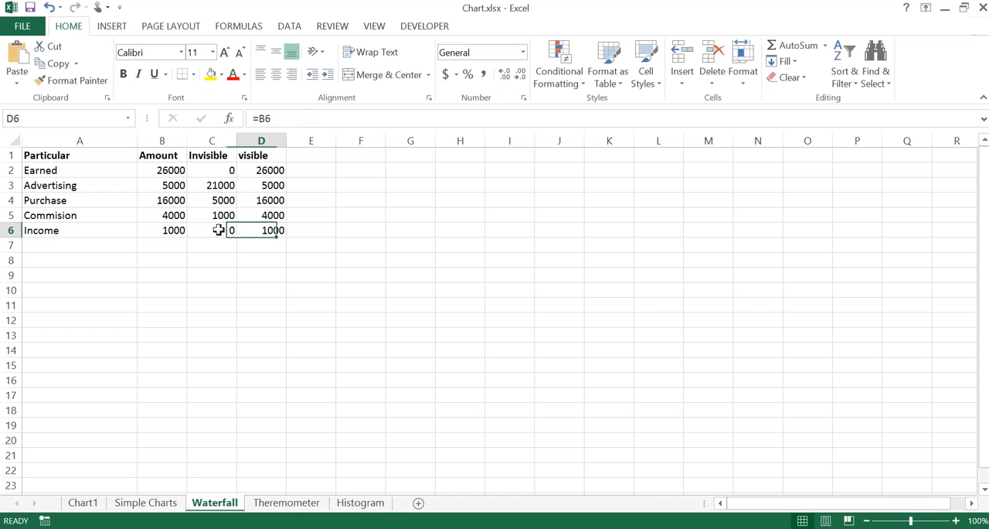
pyautogui.press('Left')
pyautogui.press('Left')
pyautogui.press('Right')
pyautogui.press('Right')
pyautogui.press('Left')
pyautogui.press('Right')
pyautogui.press('Left')
pyautogui.press('Up')
pyautogui.hotkey('ctrl', 'space')
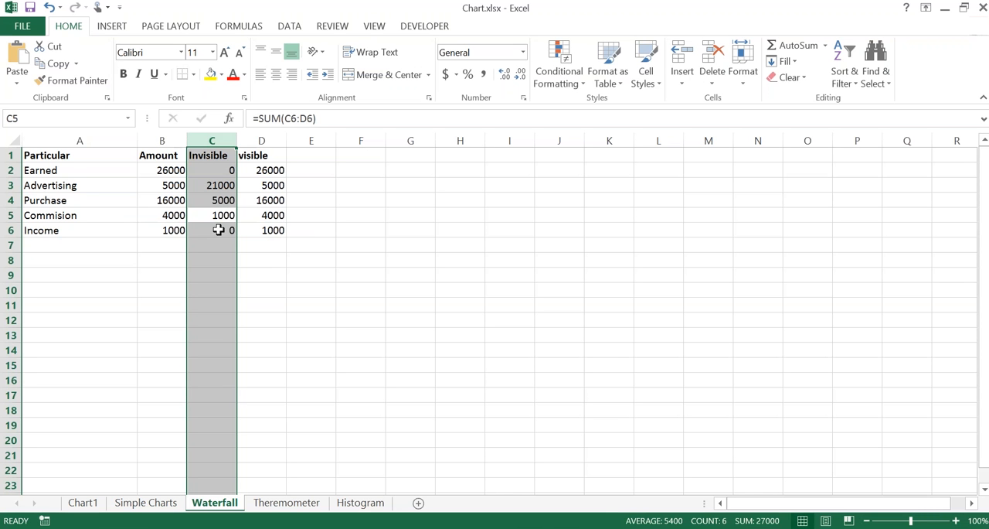
pyautogui.click(209, 215)
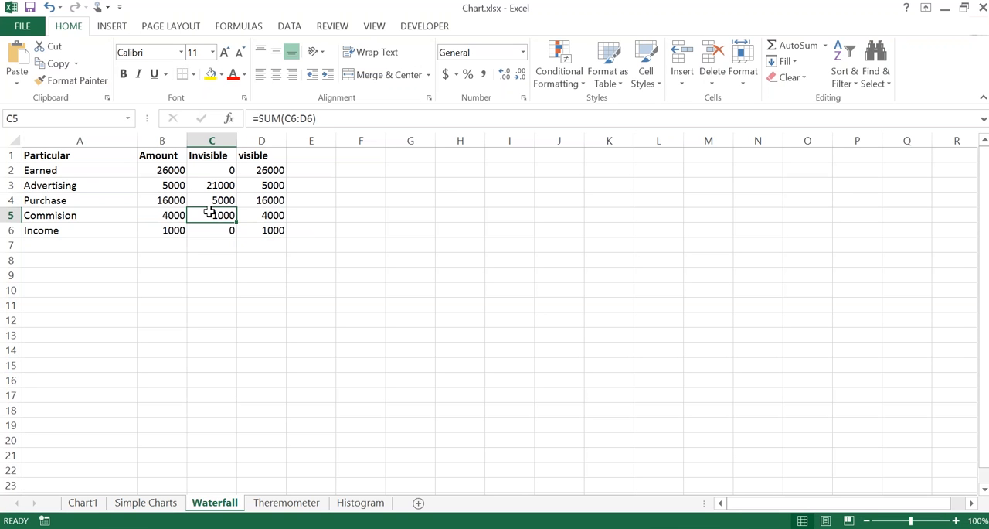
pyautogui.click(209, 196)
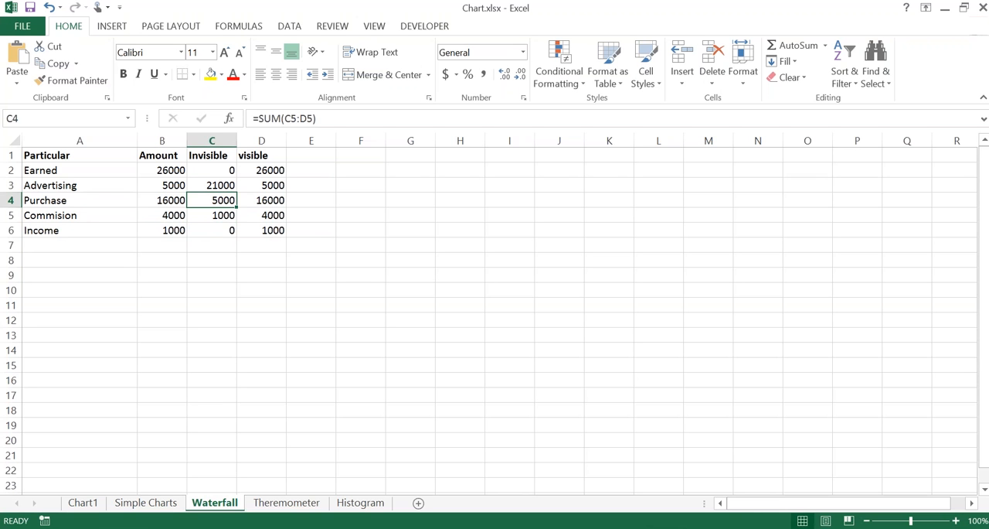
pyautogui.click(241, 247)
pyautogui.click(267, 274)
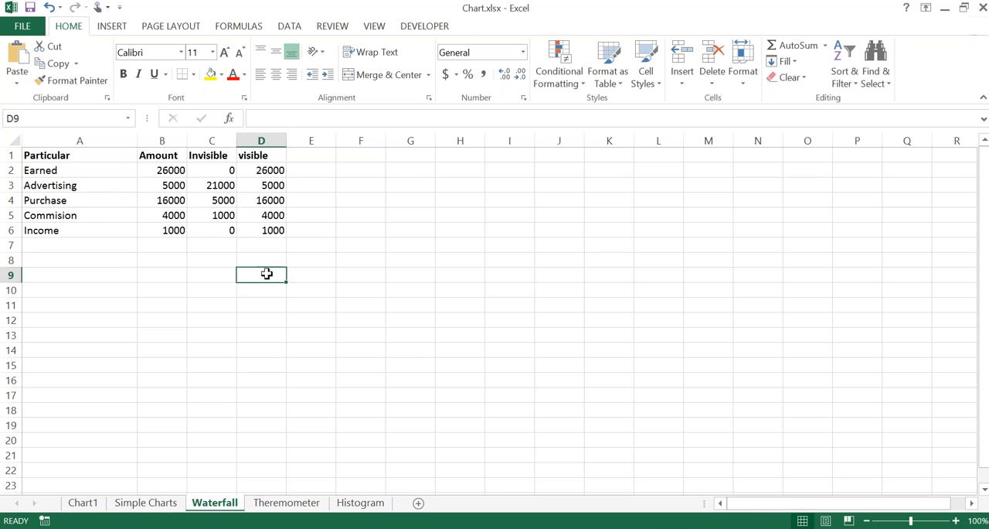
# Step: Insert a default column chart from the Particular to visible data and place it directly below the table
pyautogui.click(211, 200)
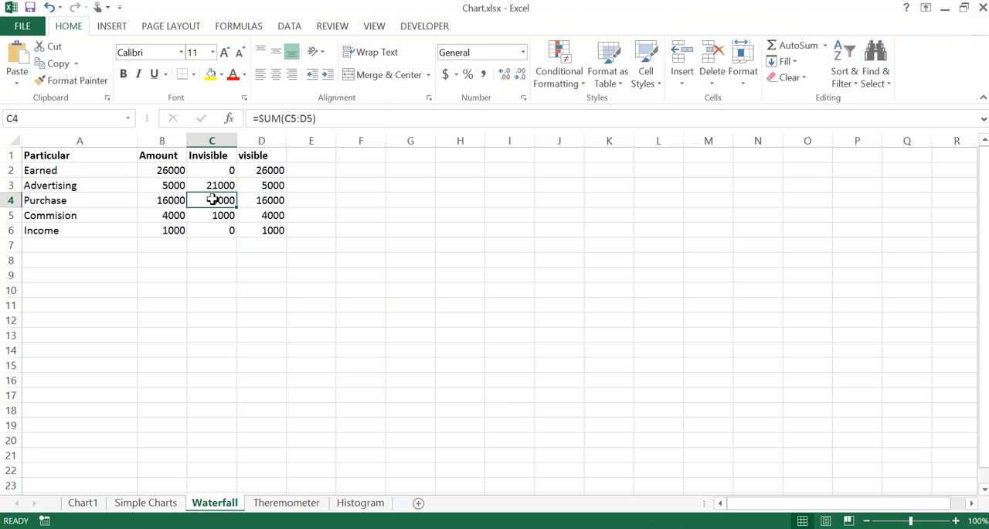
pyautogui.hotkey('alt', 'F1')
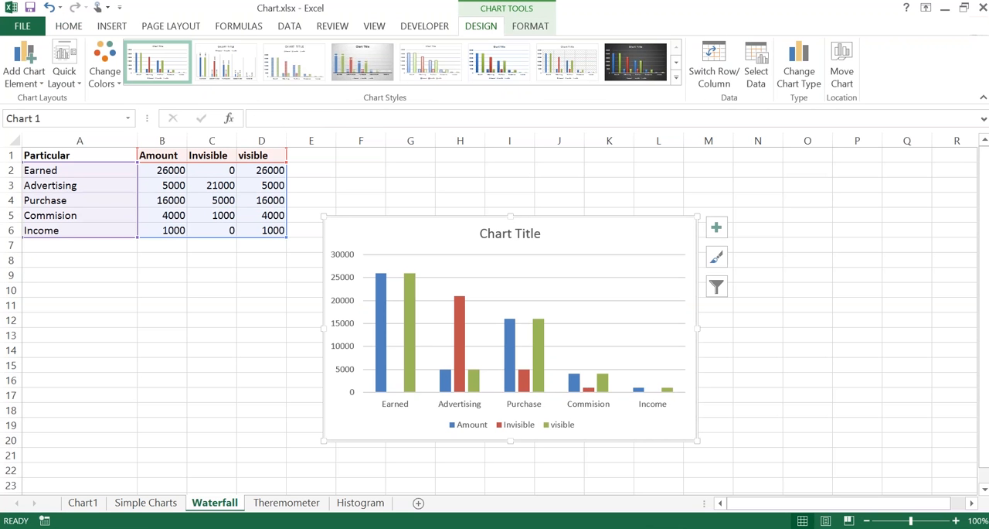
pyautogui.moveTo(371, 218); pyautogui.dragTo(110, 250)
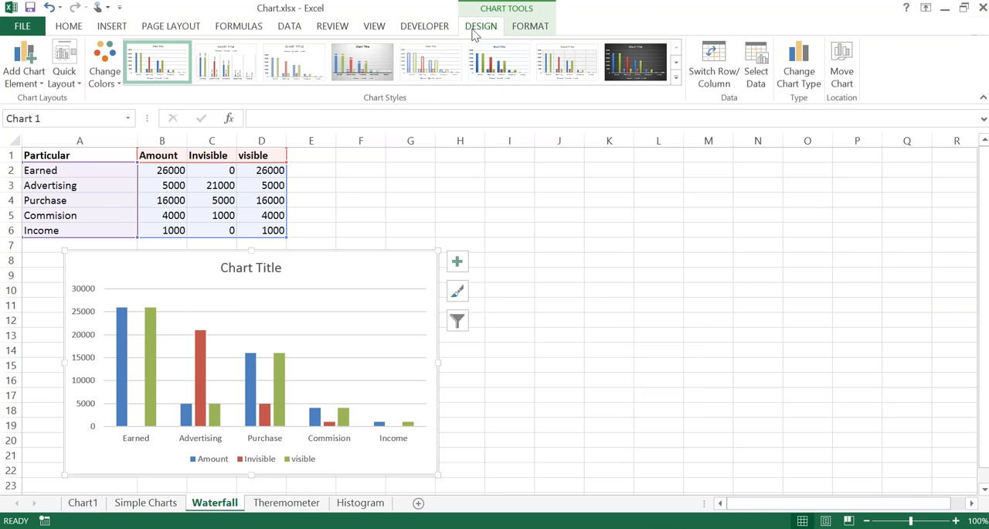
# Step: Change the chart below the table to the Stacked Column type with Particular items as categories
pyautogui.press('ctrl')
pyautogui.press('ctrl')
pyautogui.press('ctrl')
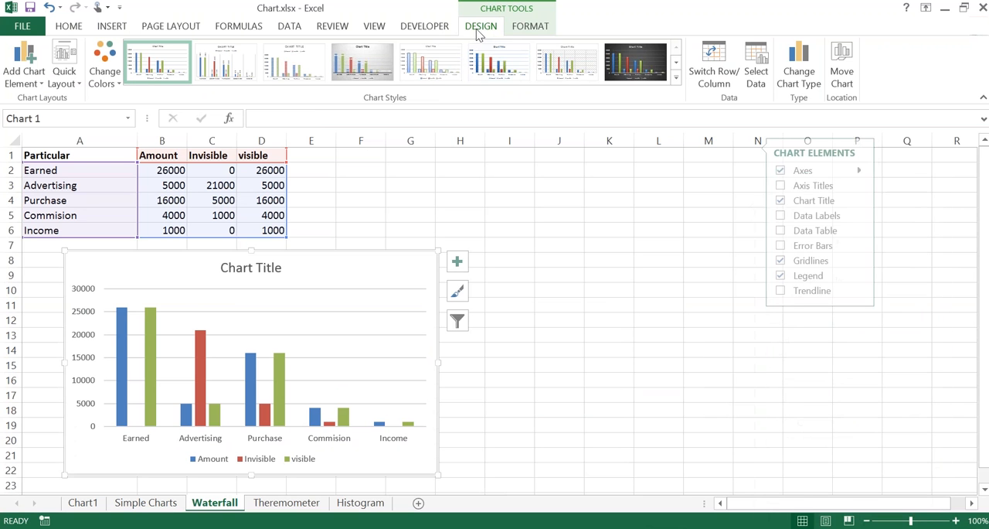
pyautogui.click(796, 74)
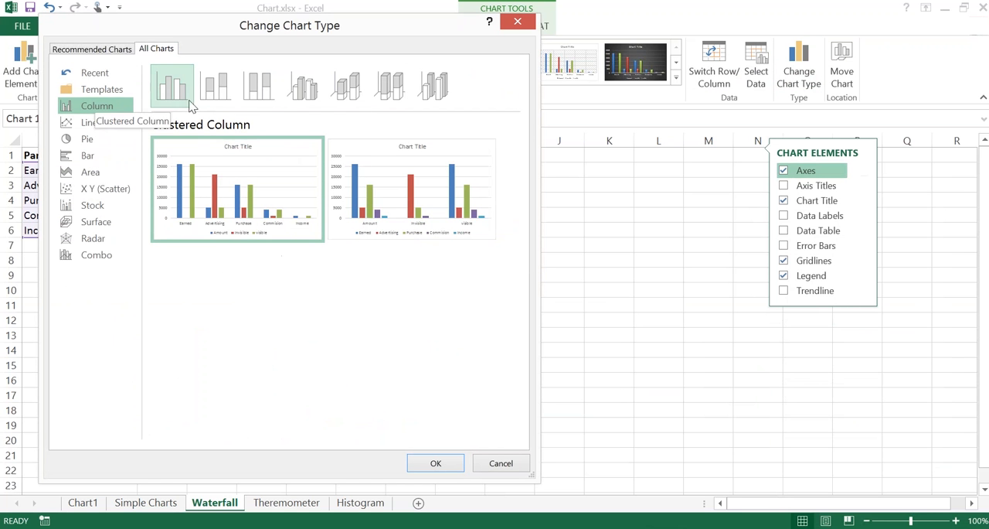
pyautogui.click(212, 103)
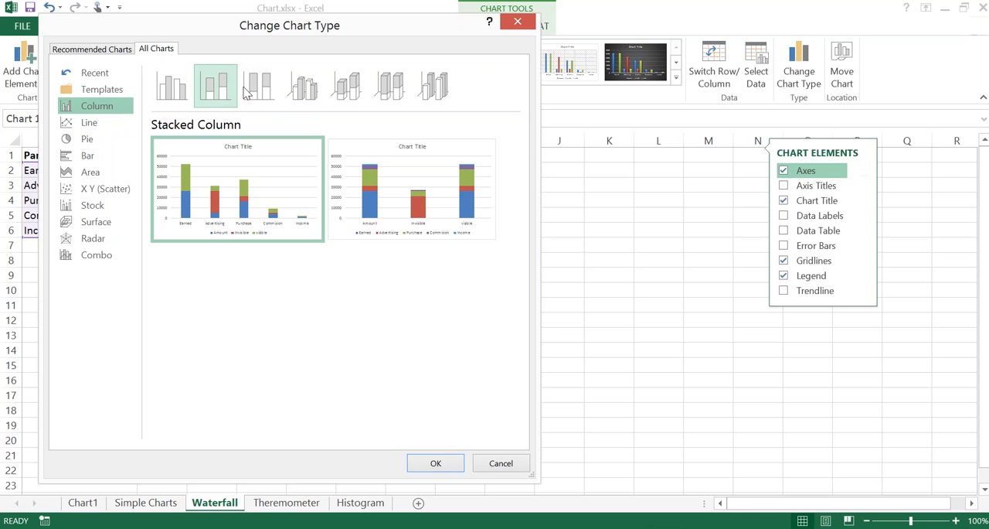
pyautogui.click(435, 464)
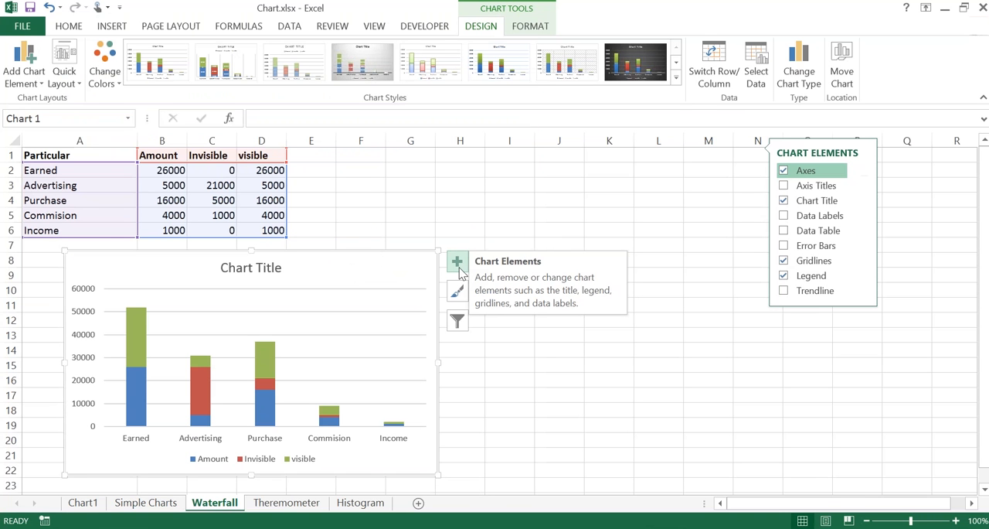
# Step: Try a data table beneath the stacked column chart and remove it again
pyautogui.click(459, 267)
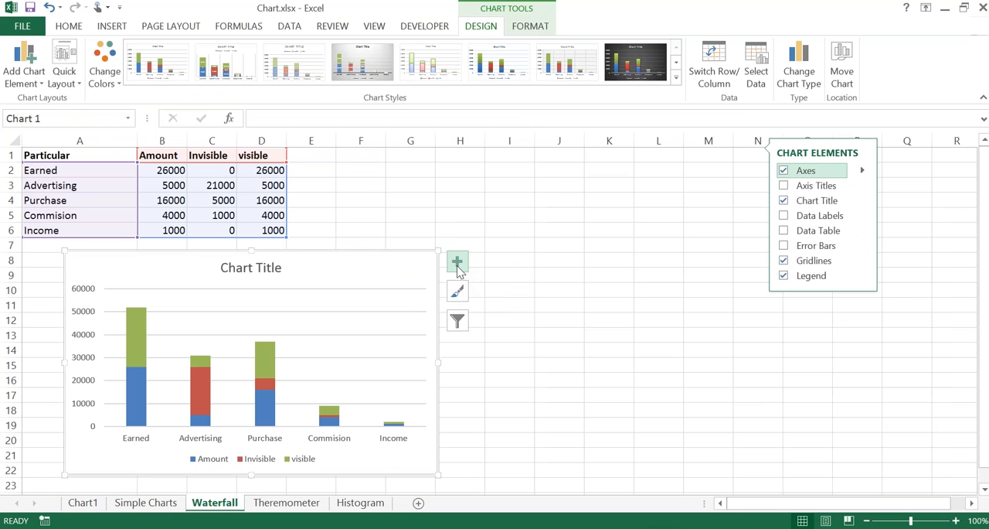
pyautogui.click(458, 265)
pyautogui.press('ctrl')
pyautogui.press('ctrl')
pyautogui.press('ctrl')
pyautogui.press('ctrl')
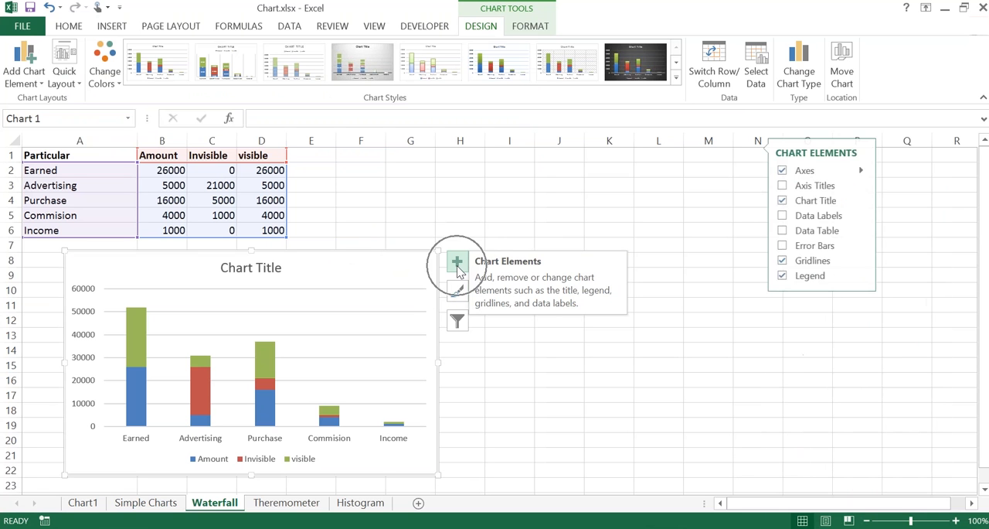
pyautogui.press('ctrl')
pyautogui.press('ctrl')
pyautogui.press('ctrl')
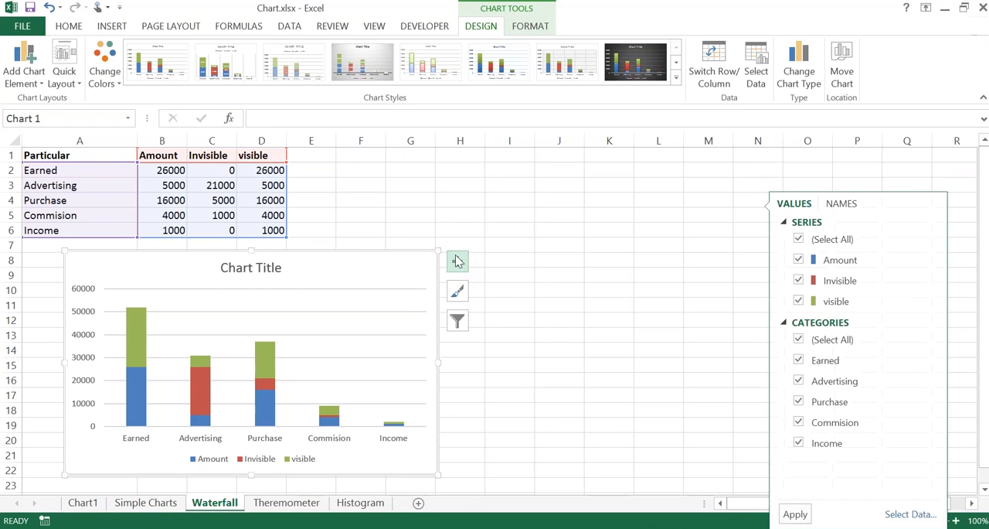
pyautogui.click(458, 262)
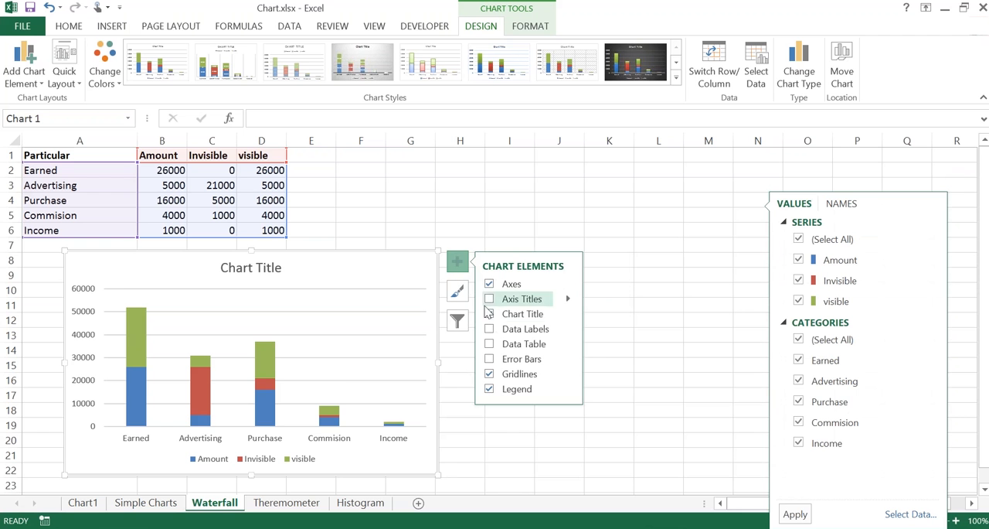
pyautogui.click(490, 345)
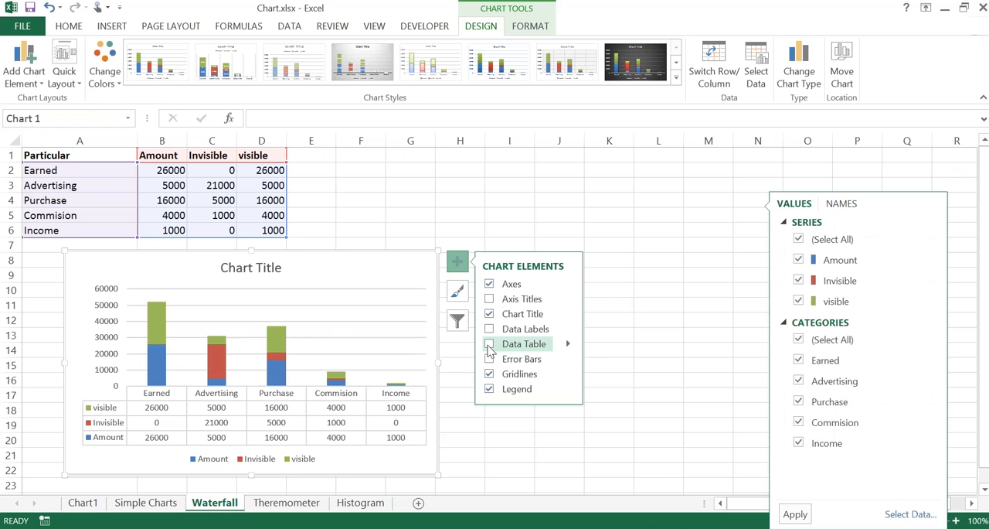
pyautogui.click(489, 344)
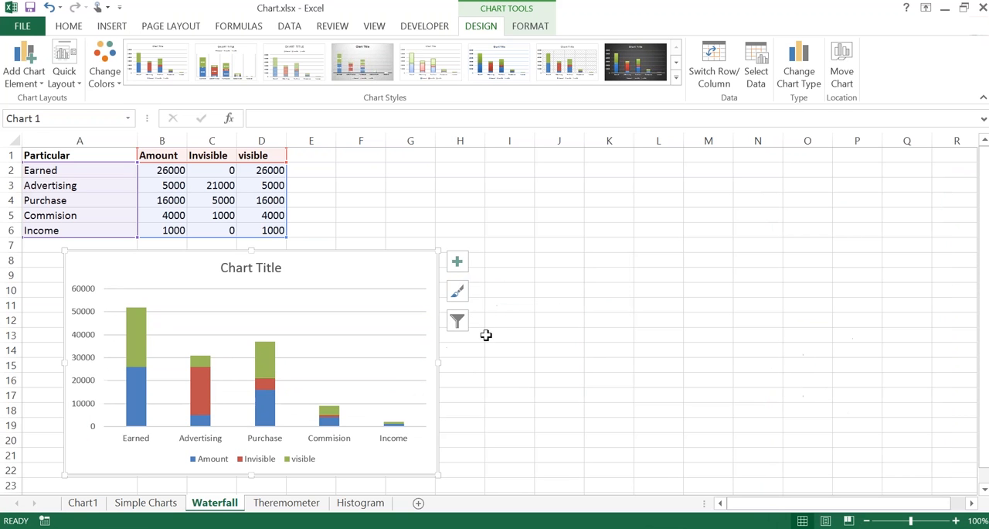
# Step: Undo and redo the switch to stacked columns, reconfirming Stacked Column as the chart type
pyautogui.hotkey('ctrl', 'z')
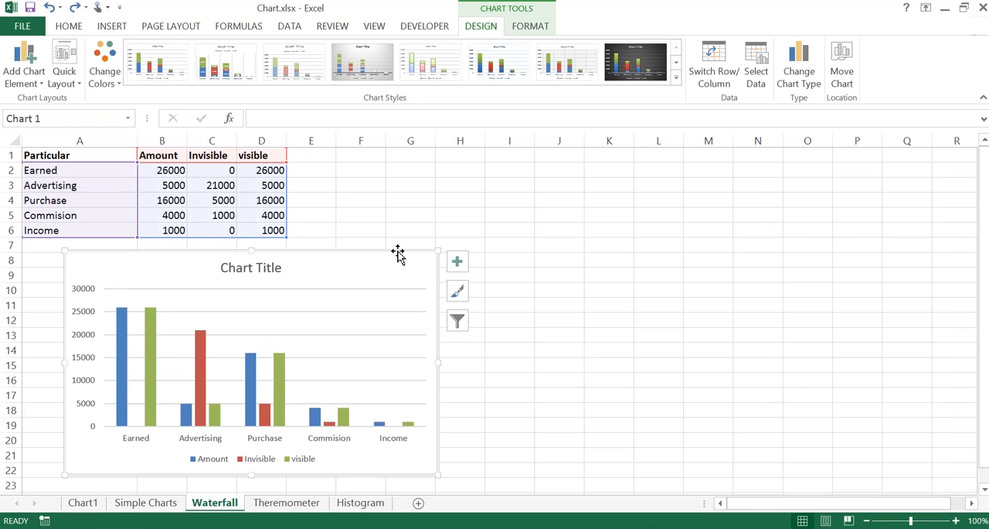
pyautogui.hotkey('ctrl', 'y')
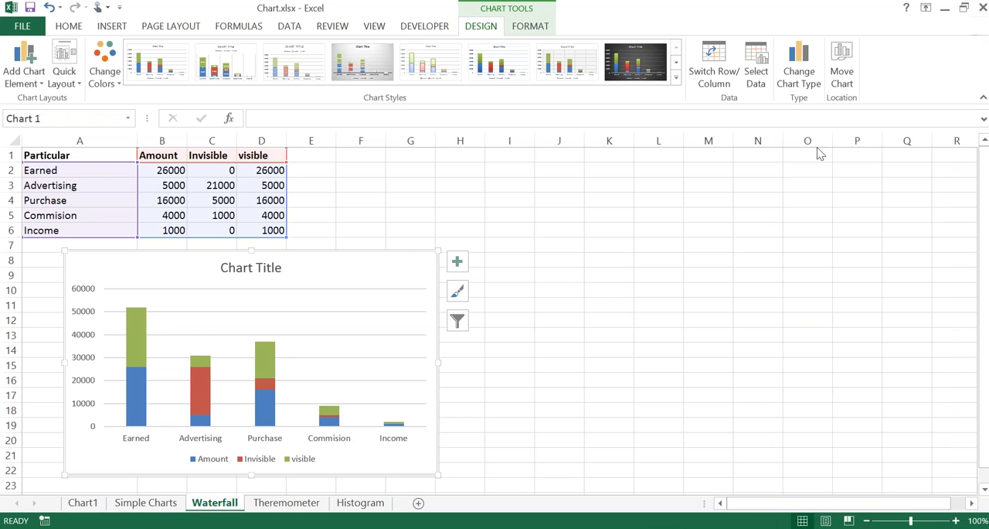
pyautogui.click(798, 72)
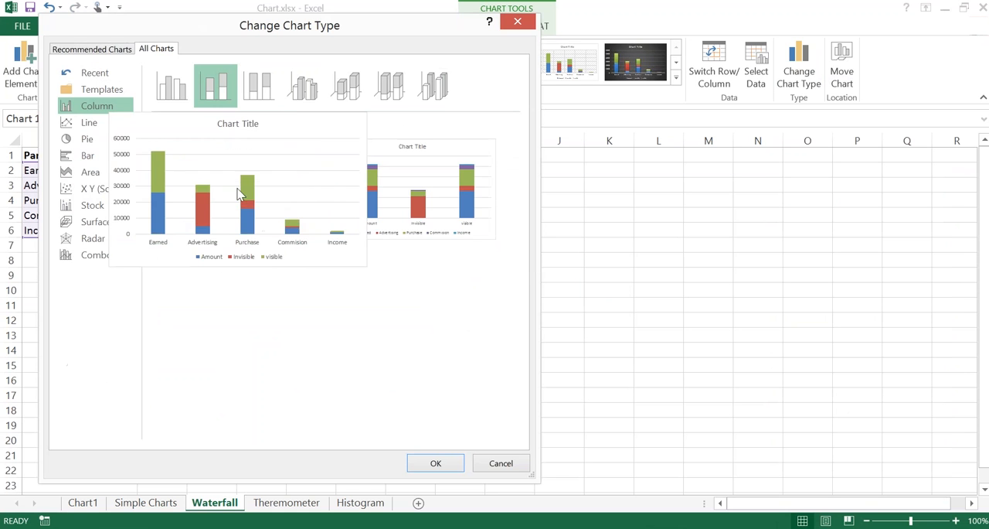
pyautogui.click(214, 100)
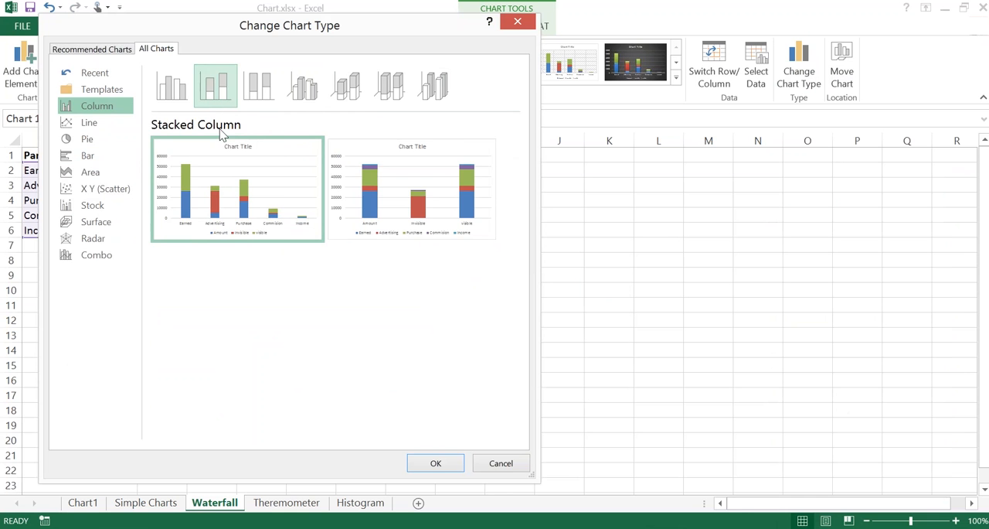
pyautogui.click(435, 463)
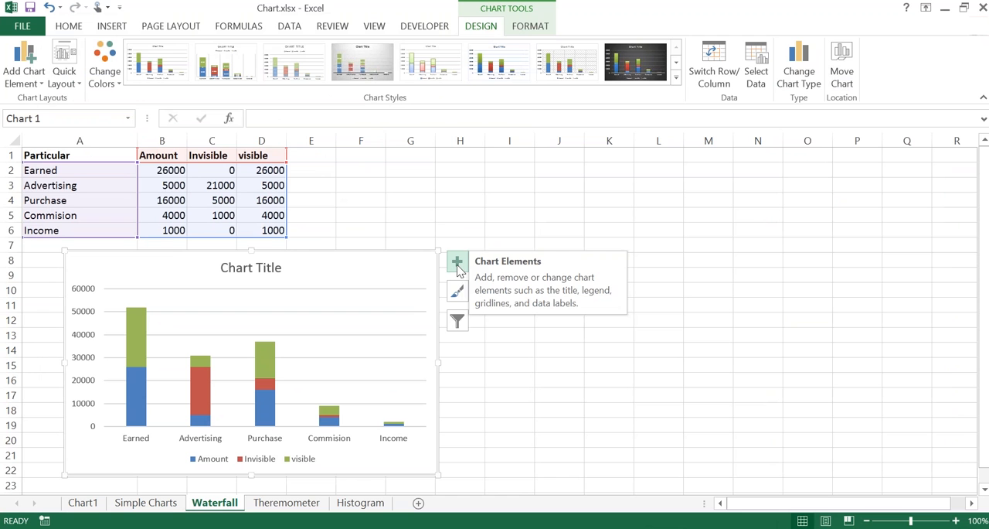
# Step: Try data labels and a data table on the chart in turn, removing each one again
pyautogui.click(457, 264)
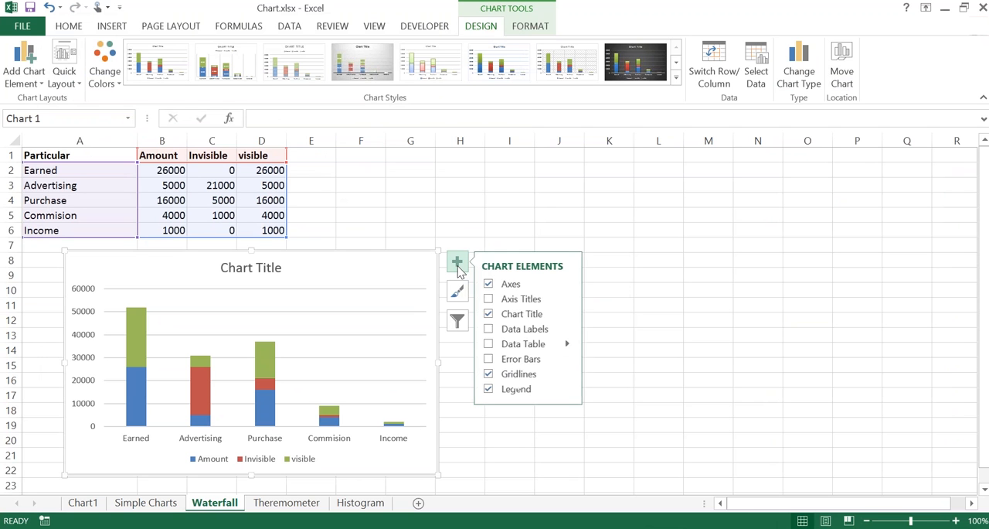
pyautogui.click(490, 330)
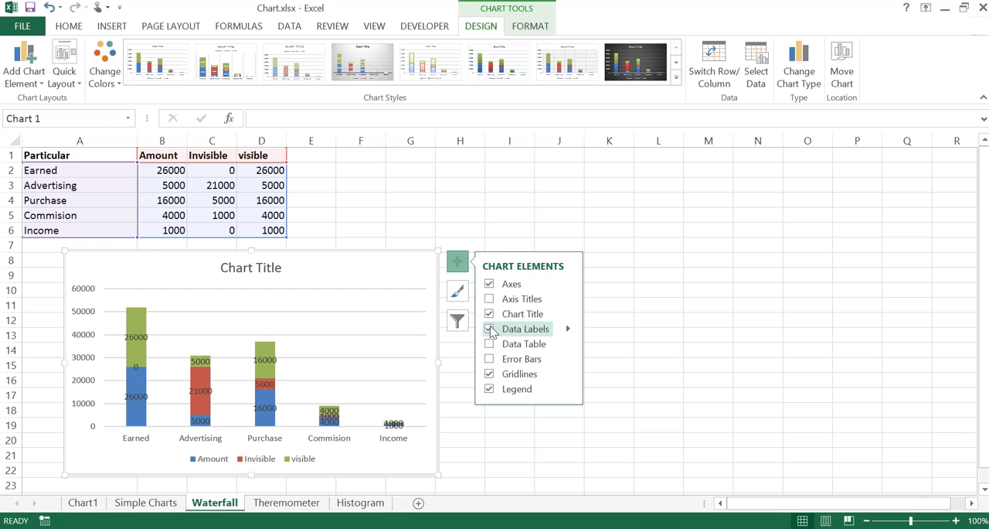
pyautogui.click(490, 330)
pyautogui.click(490, 345)
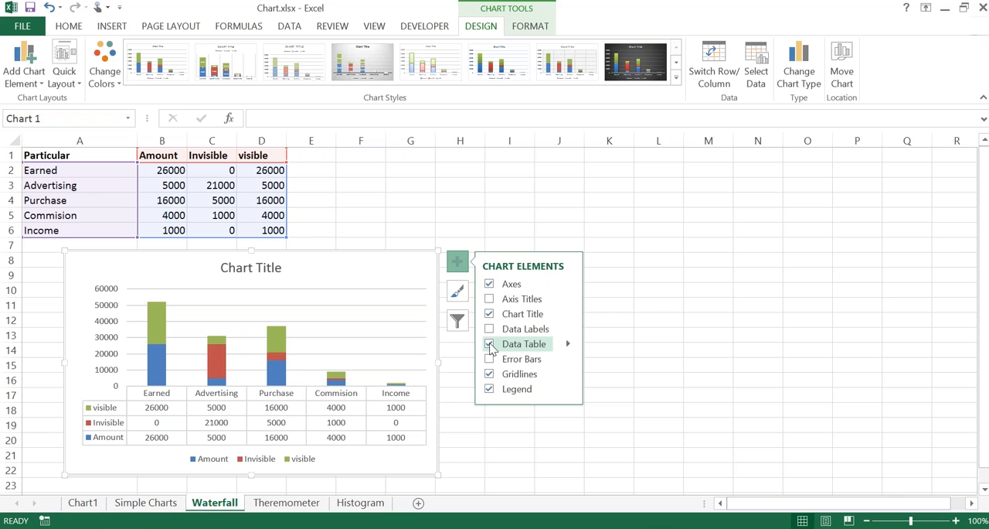
pyautogui.click(490, 344)
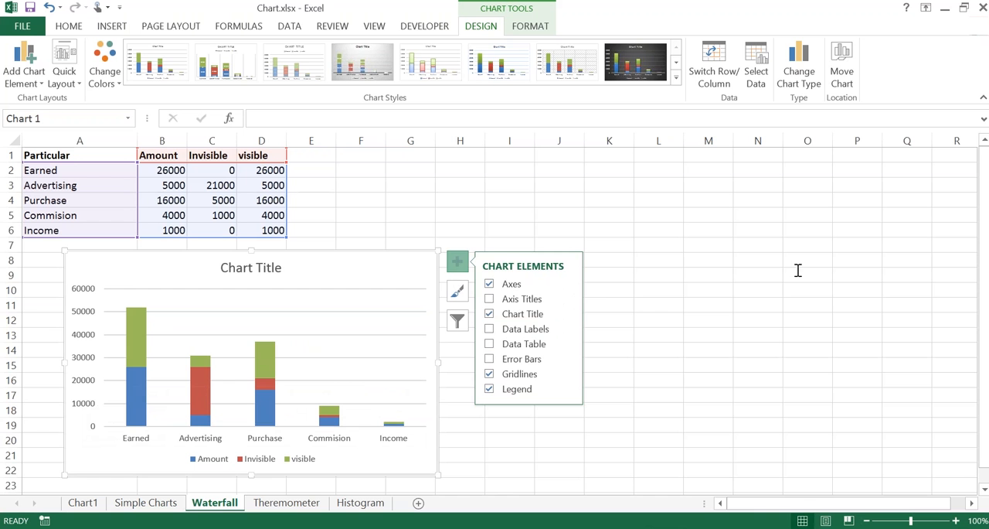
pyautogui.click(886, 210)
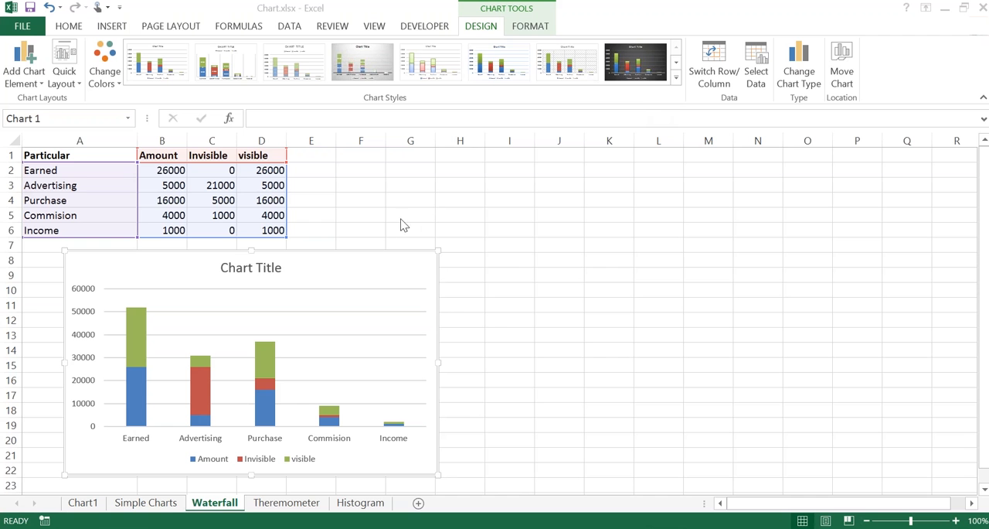
pyautogui.click(458, 261)
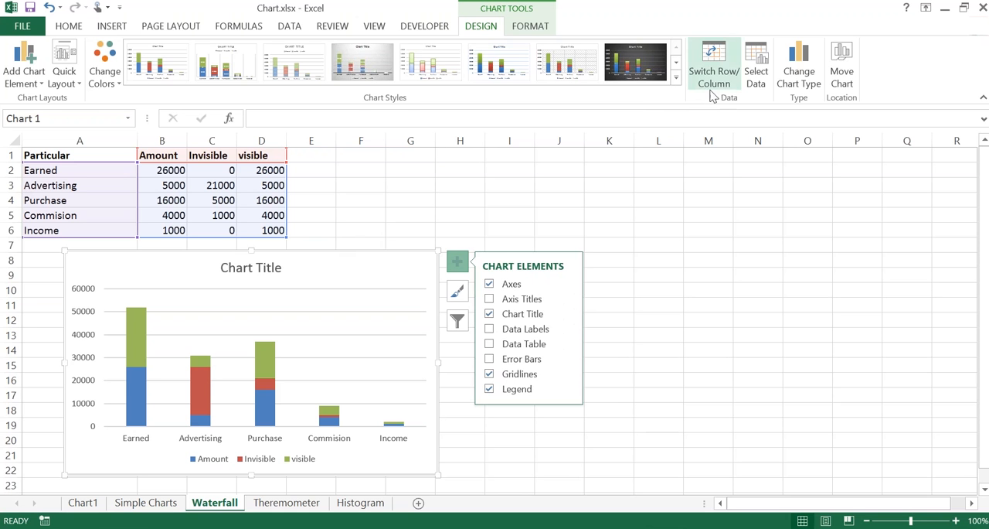
# Step: Remove the Amount series from the chart's data source, keeping only the Invisible and visible series
pyautogui.click(760, 85)
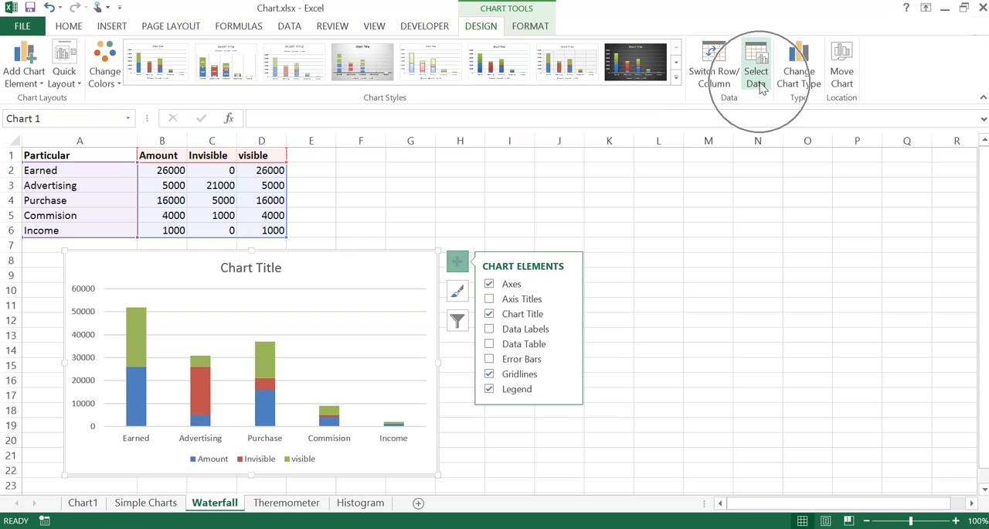
pyautogui.press('ctrl')
pyautogui.press('ctrl')
pyautogui.press('ctrl')
pyautogui.press('ctrl')
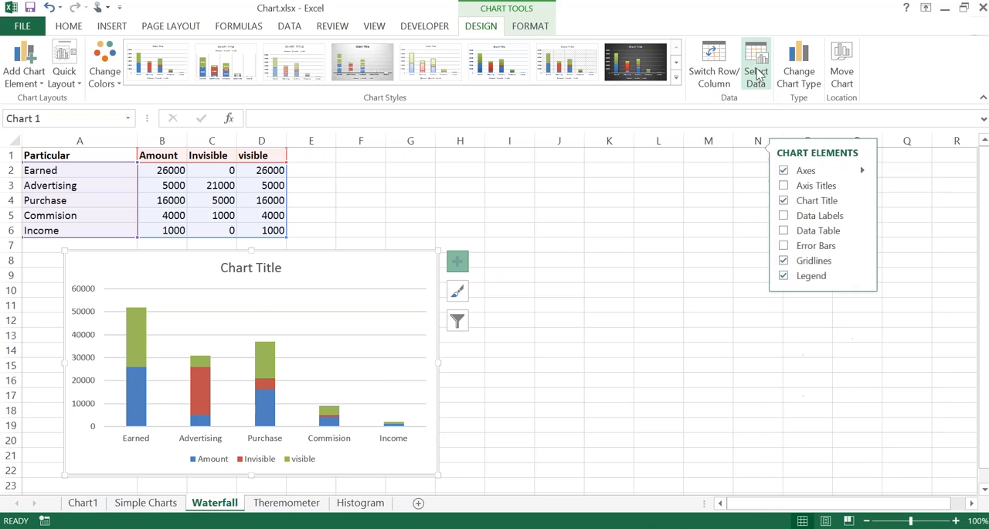
pyautogui.click(759, 73)
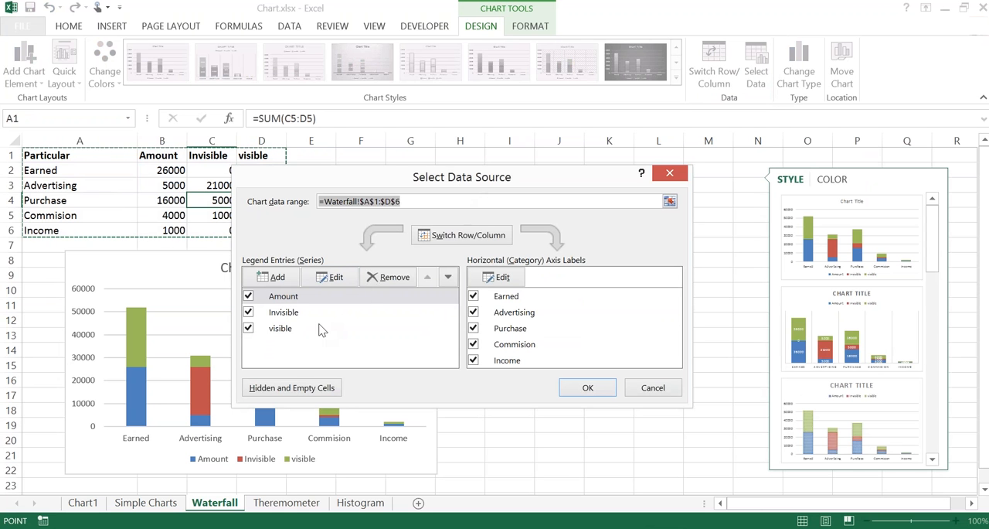
pyautogui.click(284, 302)
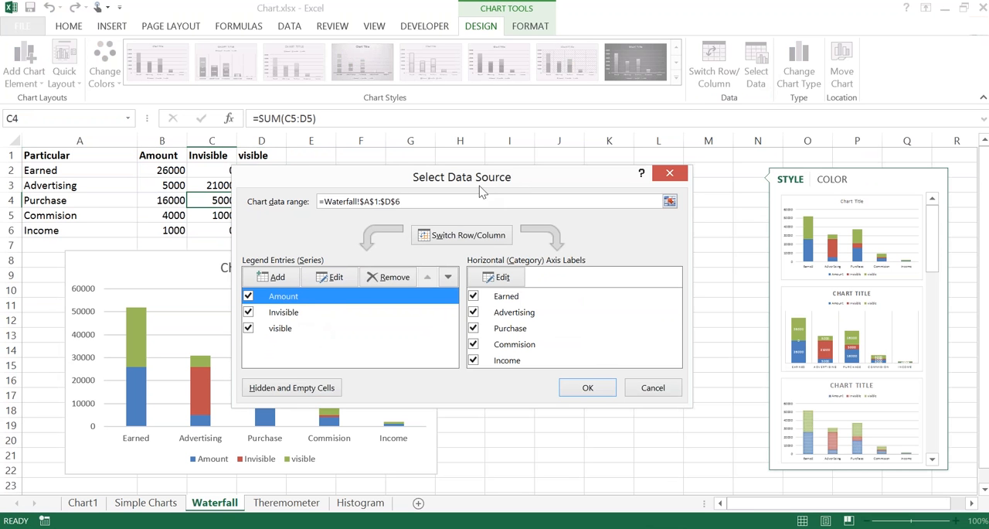
pyautogui.moveTo(507, 187); pyautogui.dragTo(623, 244)
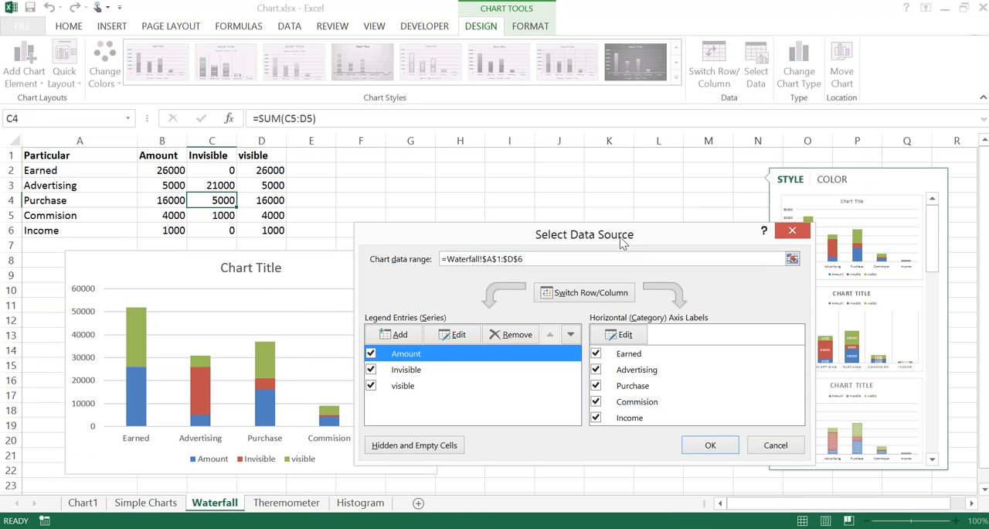
pyautogui.moveTo(636, 241); pyautogui.dragTo(671, 319)
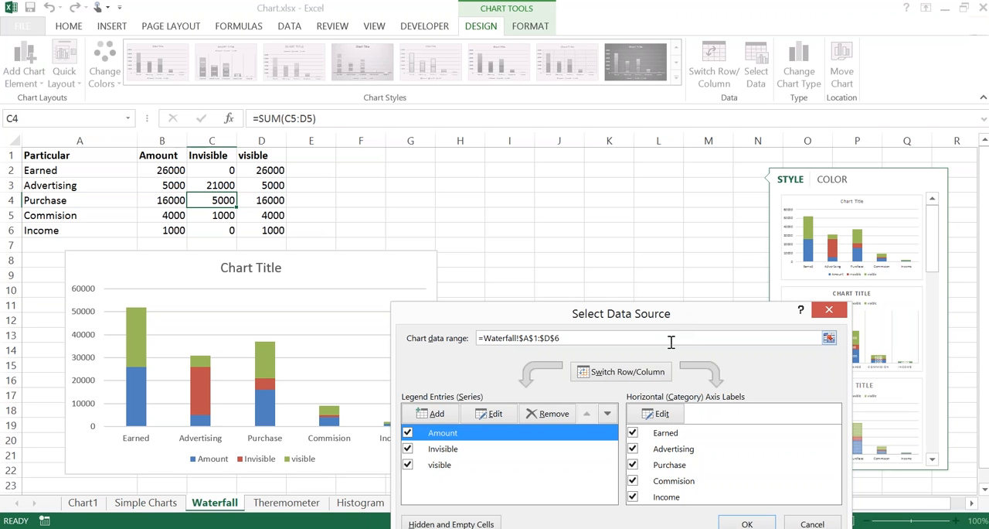
pyautogui.press('ctrl')
pyautogui.press('ctrl')
pyautogui.click(548, 414)
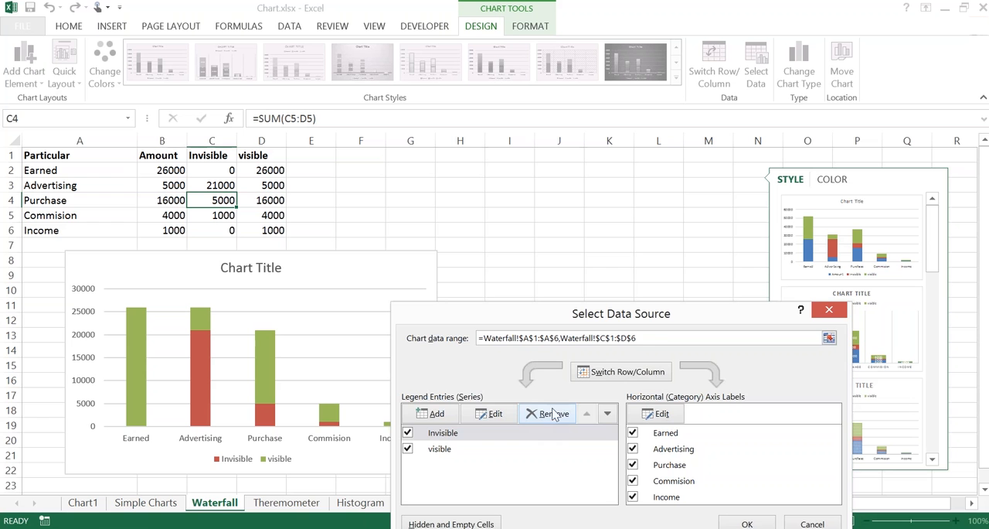
pyautogui.moveTo(604, 323); pyautogui.dragTo(635, 228)
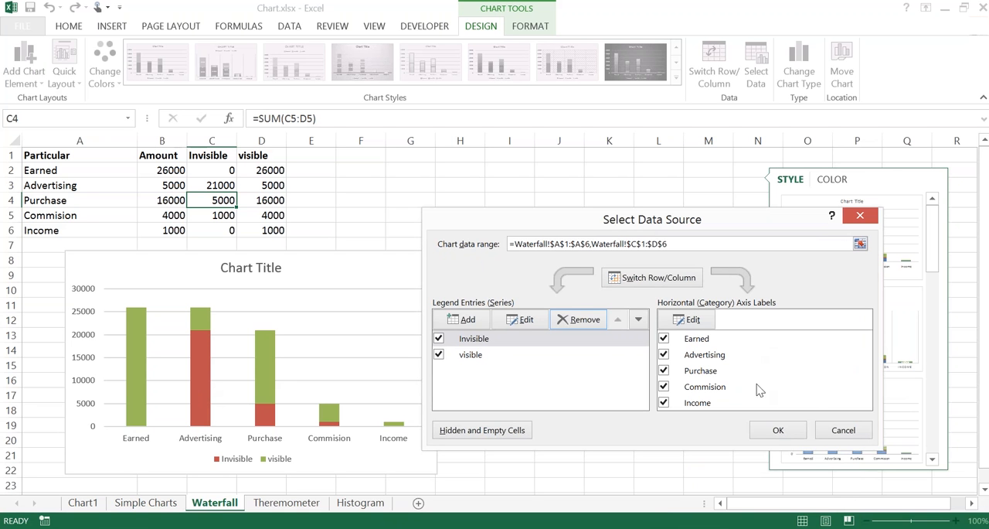
pyautogui.click(775, 432)
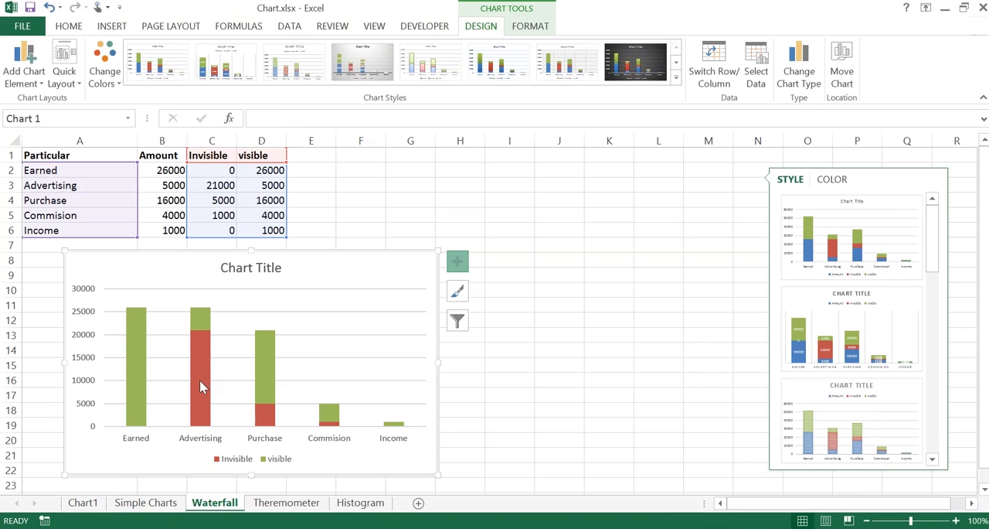
# Step: Set the Invisible series of the stacked column chart to No Fill
pyautogui.click(199, 386)
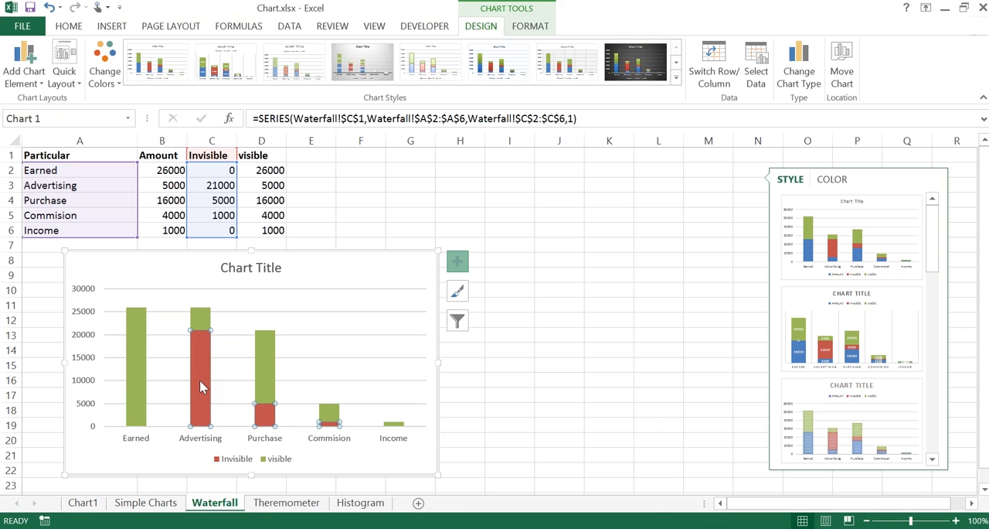
pyautogui.press('ctrl')
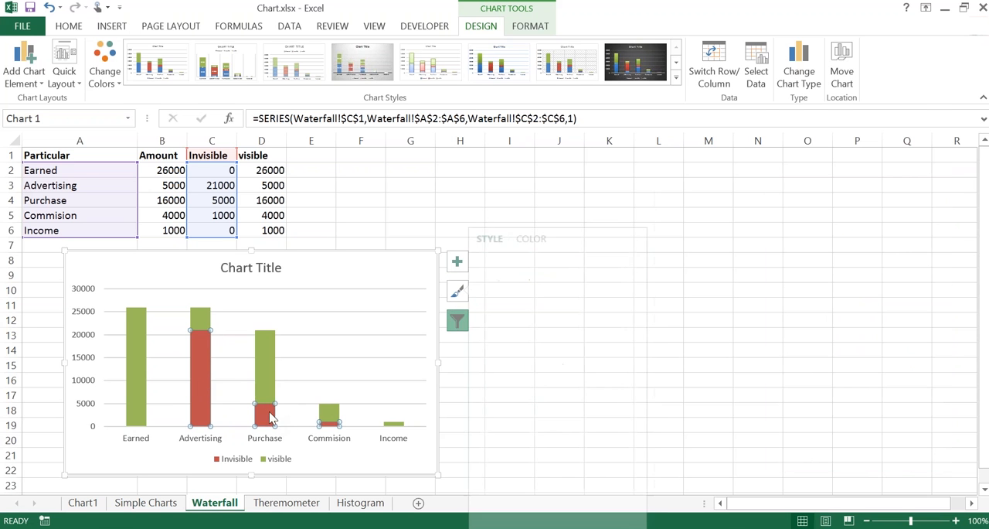
pyautogui.press('ctrl')
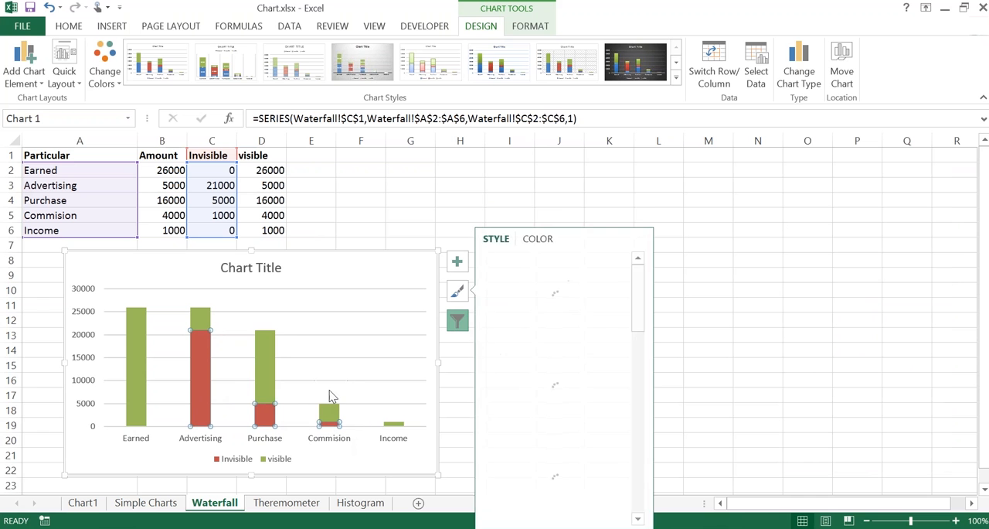
pyautogui.rightClick(199, 372)
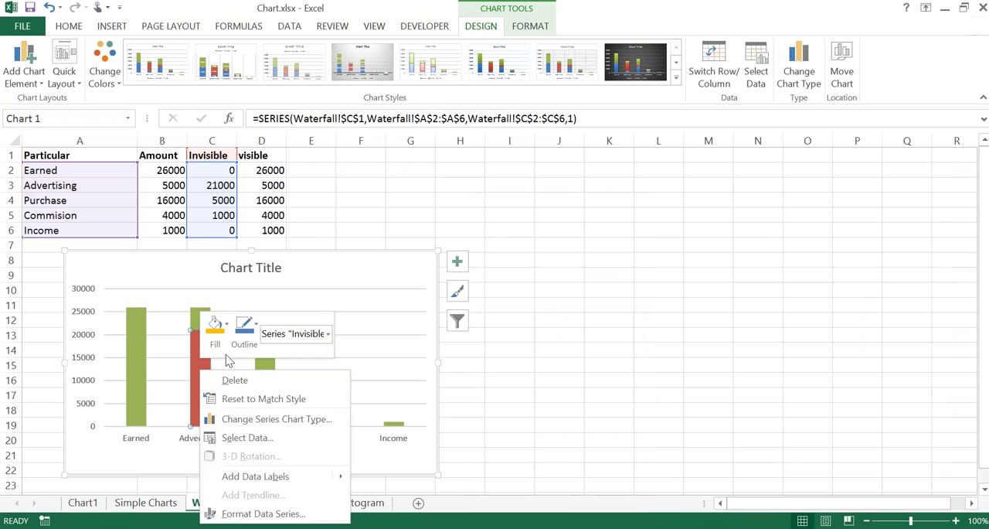
pyautogui.click(225, 344)
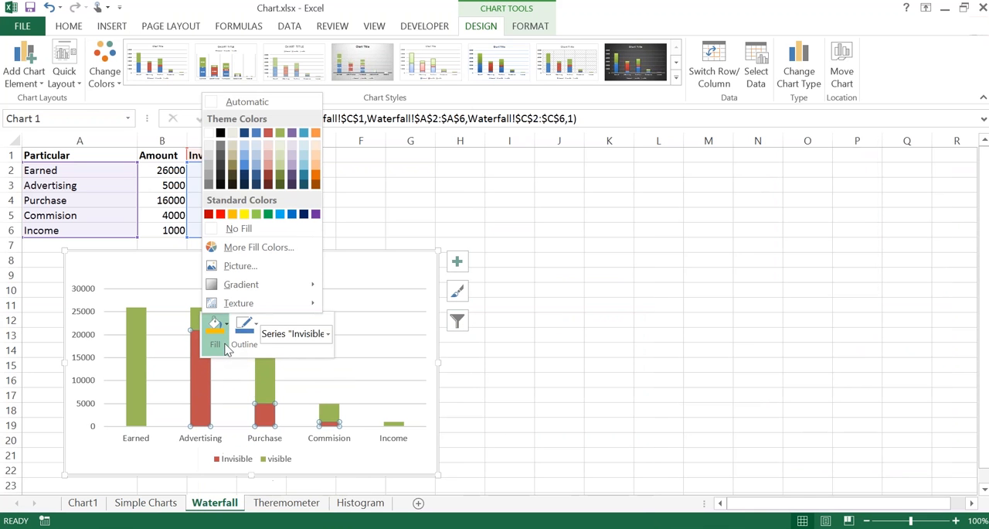
pyautogui.click(219, 230)
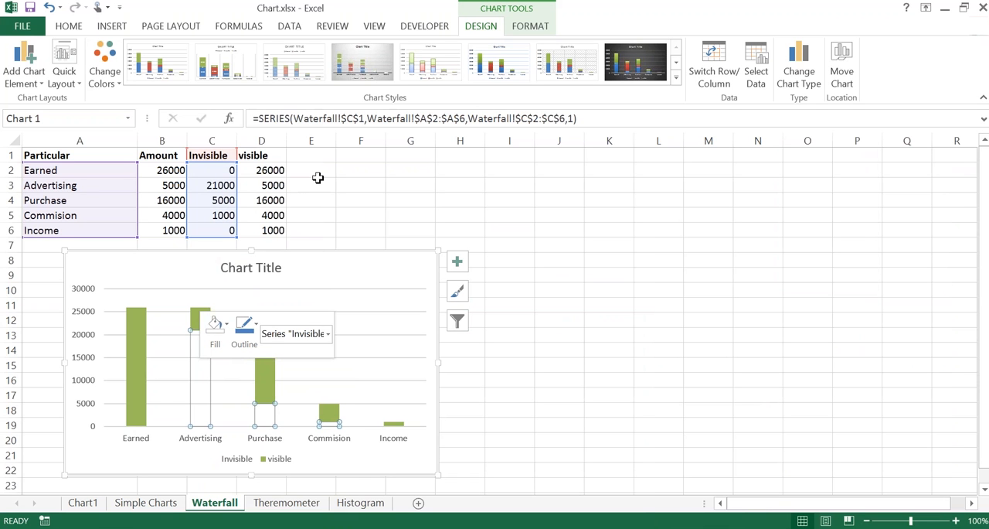
pyautogui.click(318, 257)
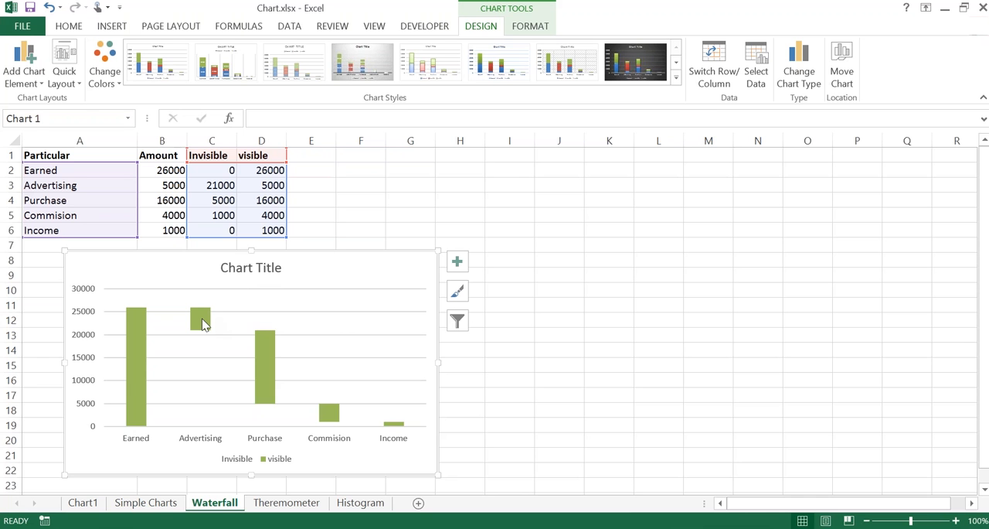
# Step: Fill only the Advertising column of the visible series with standard red
pyautogui.moveTo(203, 323)
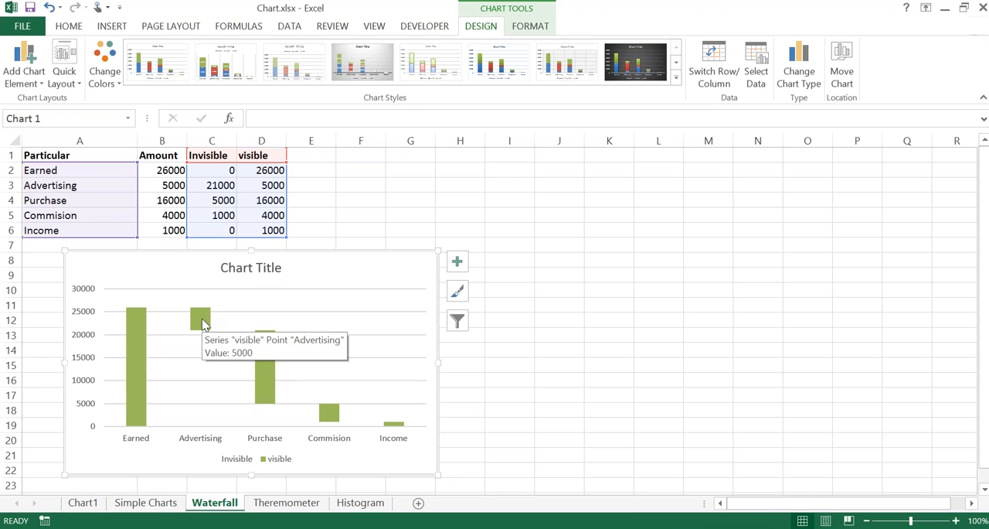
pyautogui.click(202, 323)
pyautogui.click(203, 323)
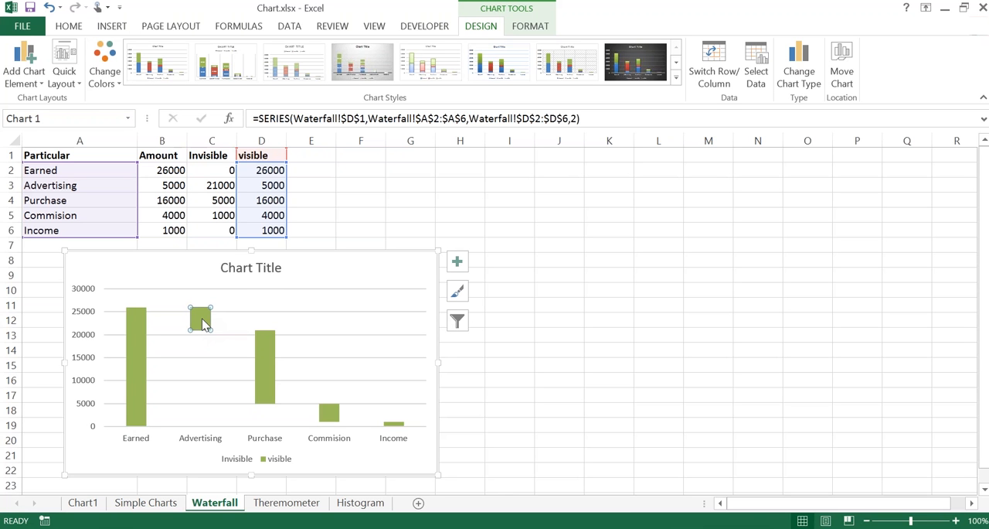
pyautogui.click(249, 295)
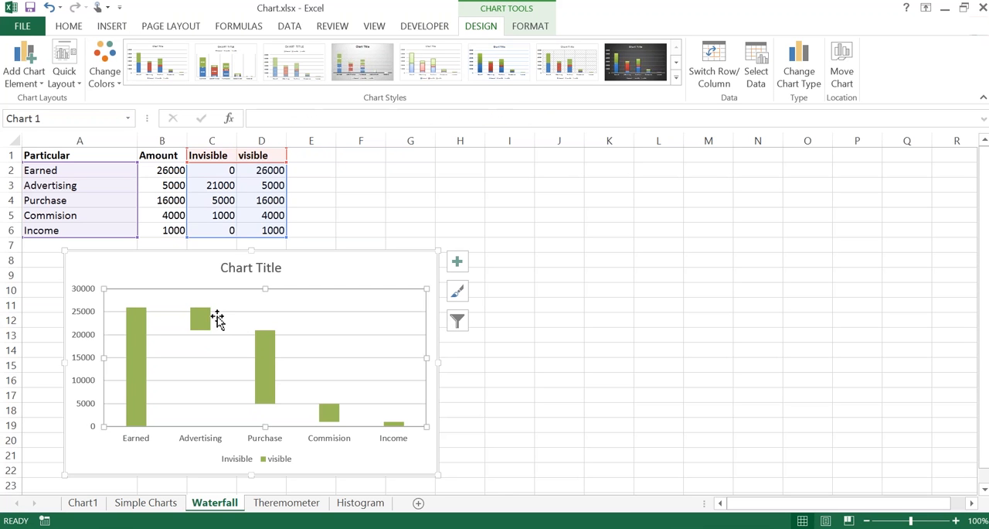
pyautogui.click(298, 273)
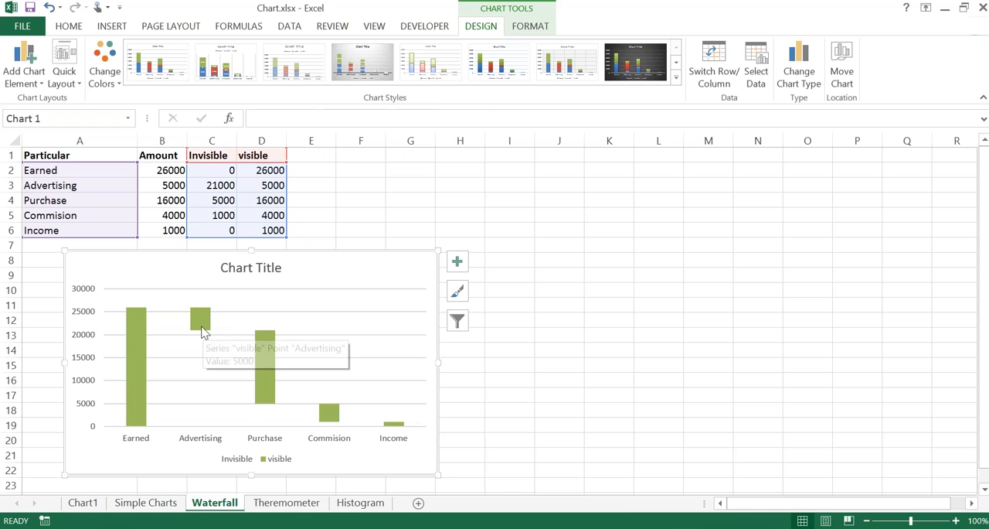
pyautogui.click(202, 331)
pyautogui.click(202, 331)
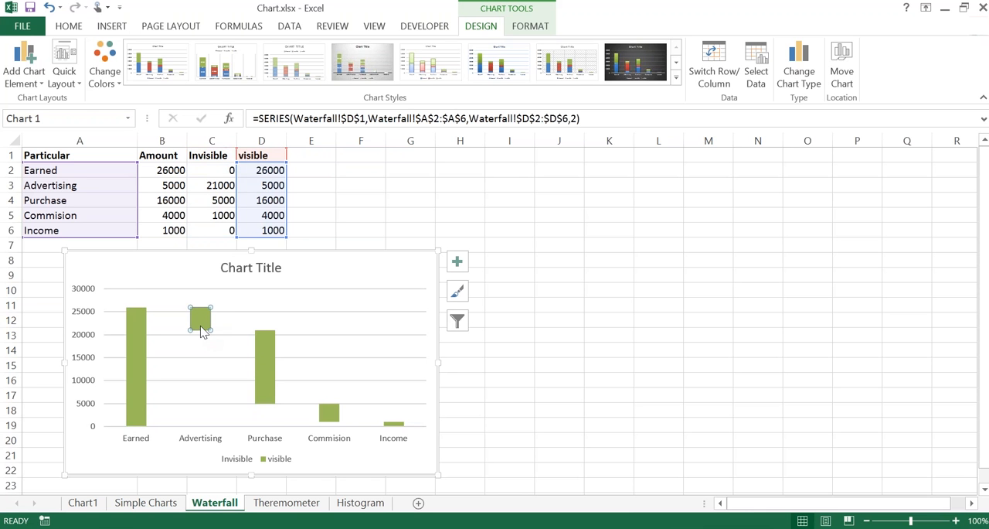
pyautogui.rightClick(203, 331)
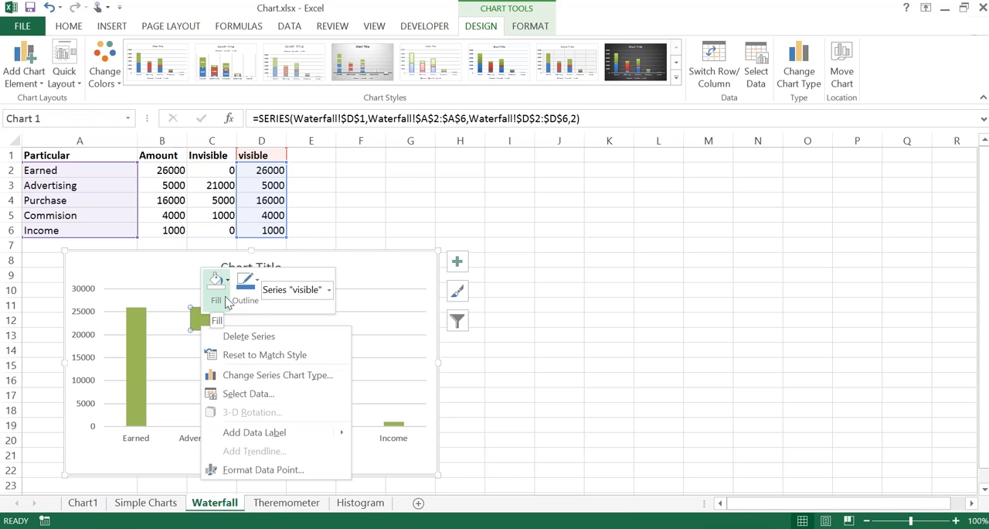
pyautogui.click(228, 302)
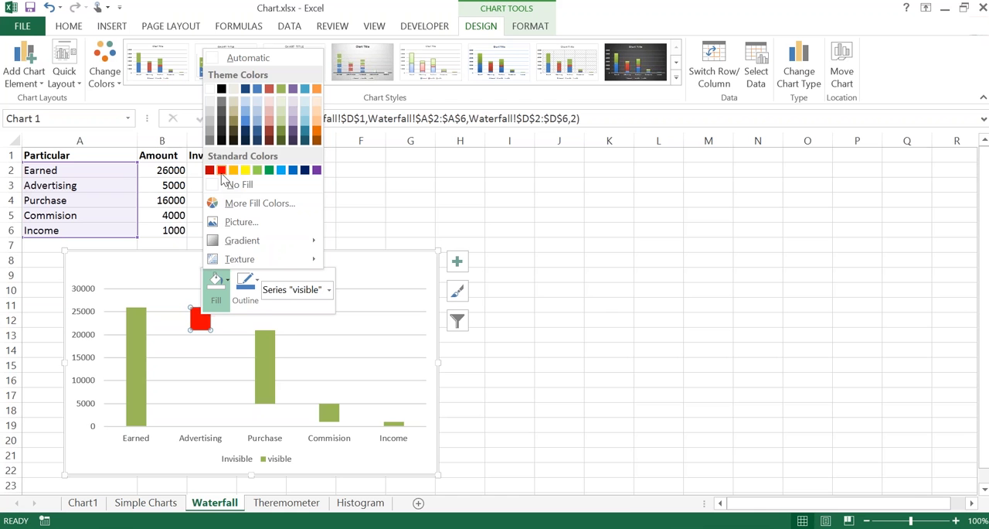
pyautogui.click(221, 170)
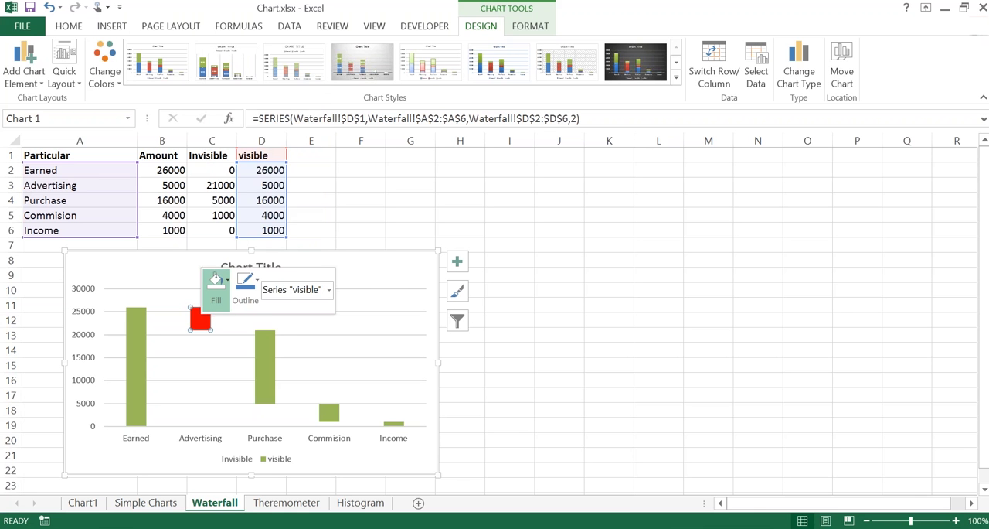
pyautogui.click(370, 263)
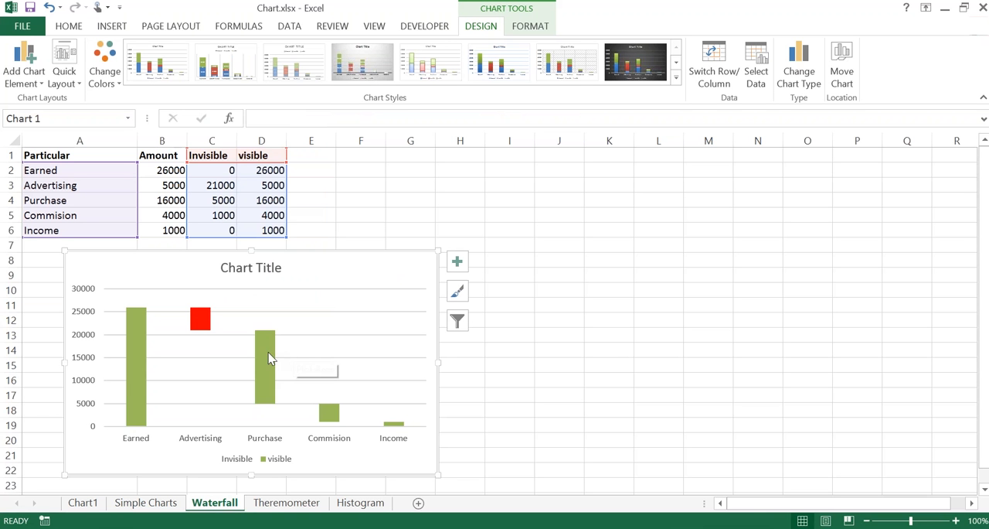
# Step: Repeat the red fill on the Purchase and Commision columns of the visible series
pyautogui.click(268, 361)
pyautogui.click(269, 361)
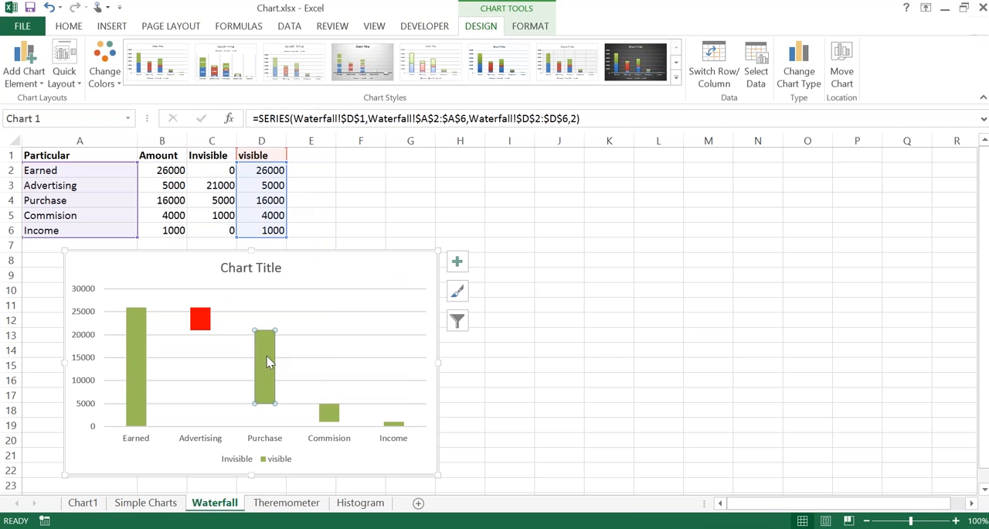
pyautogui.press('F4')
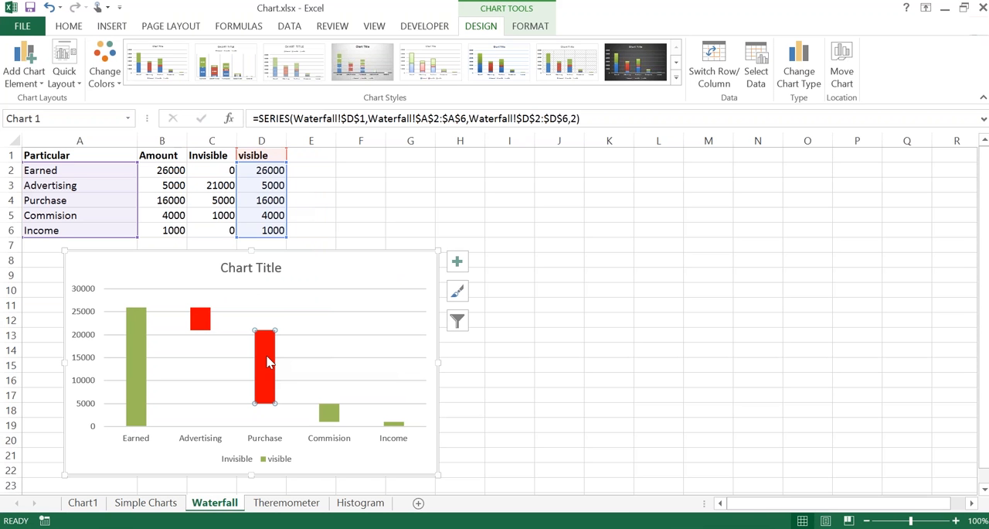
pyautogui.click(332, 419)
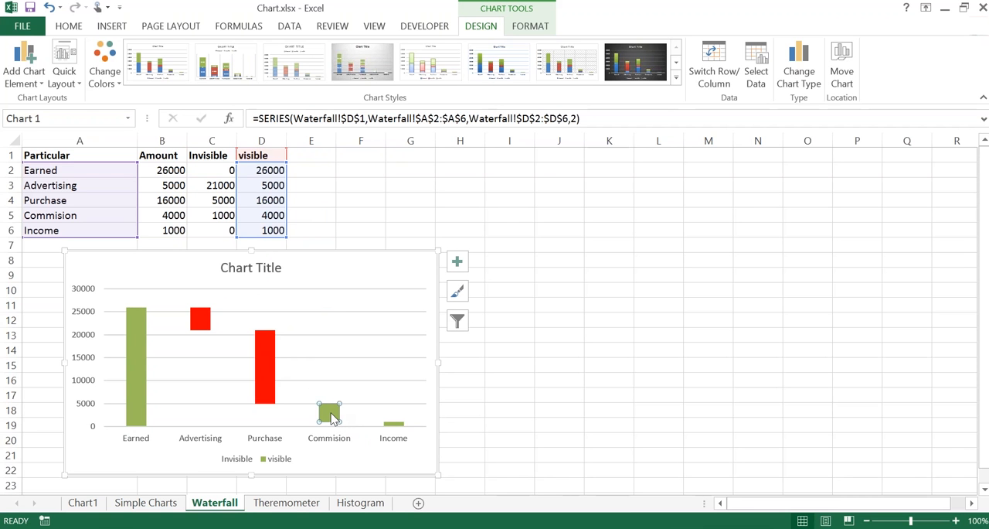
pyautogui.press('F4')
# Step: Add data labels to all columns of the visible series
pyautogui.moveTo(140, 365)
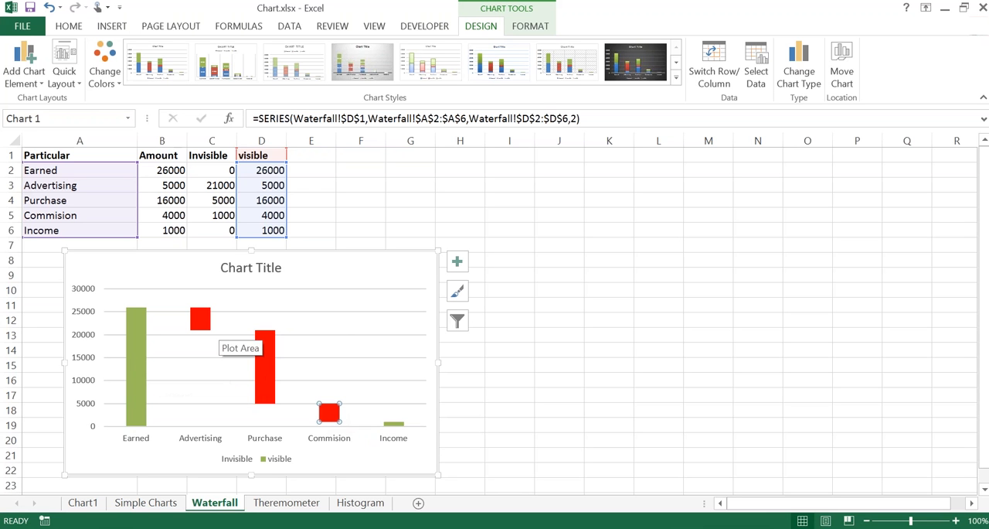
pyautogui.moveTo(205, 331)
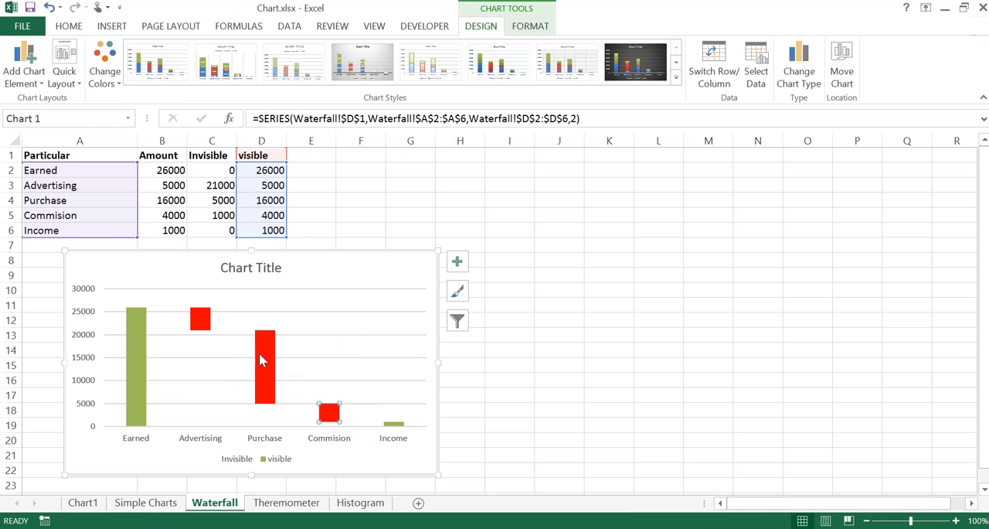
pyautogui.click(392, 430)
pyautogui.click(396, 424)
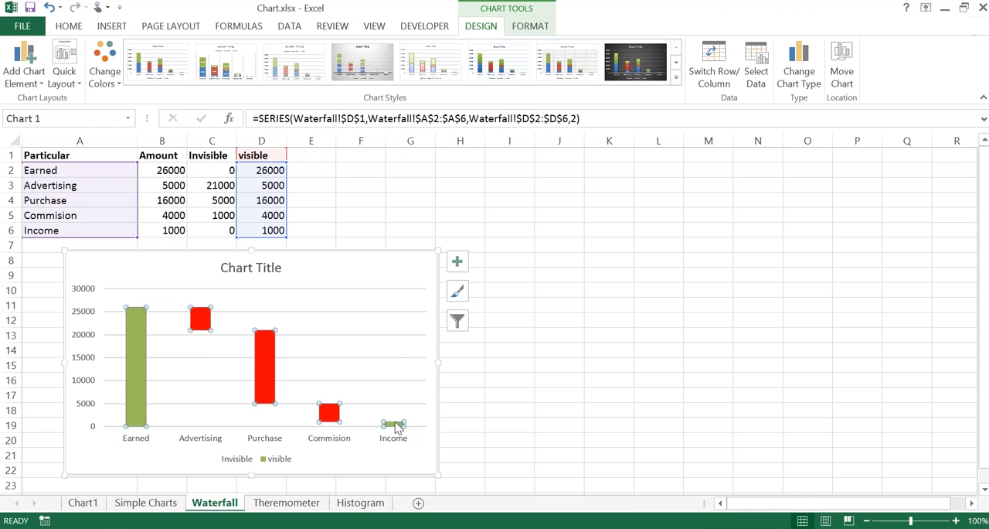
pyautogui.rightClick(396, 424)
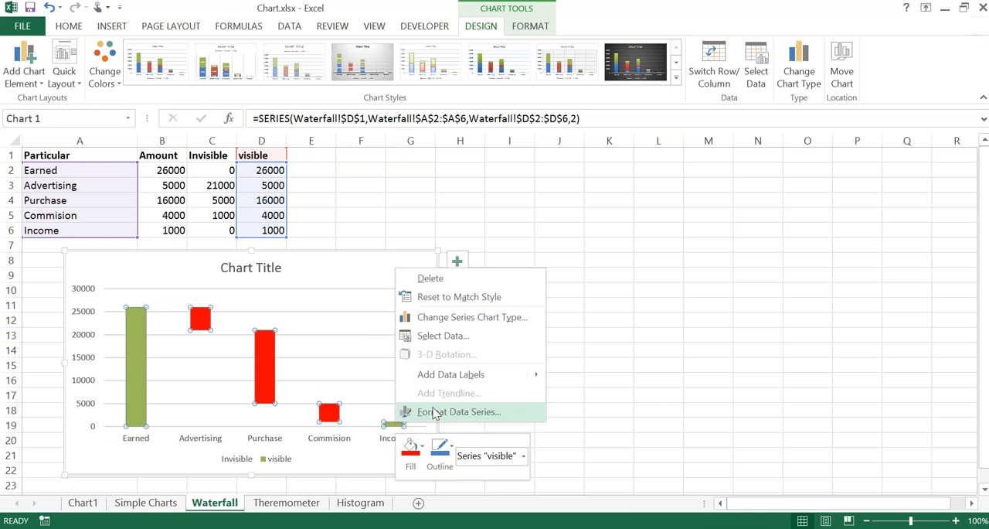
pyautogui.moveTo(445, 381)
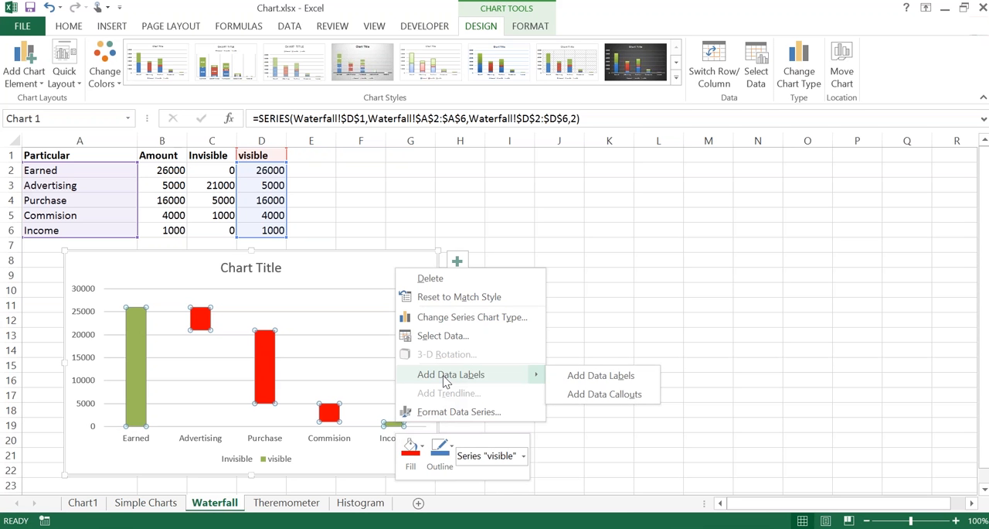
pyautogui.click(443, 335)
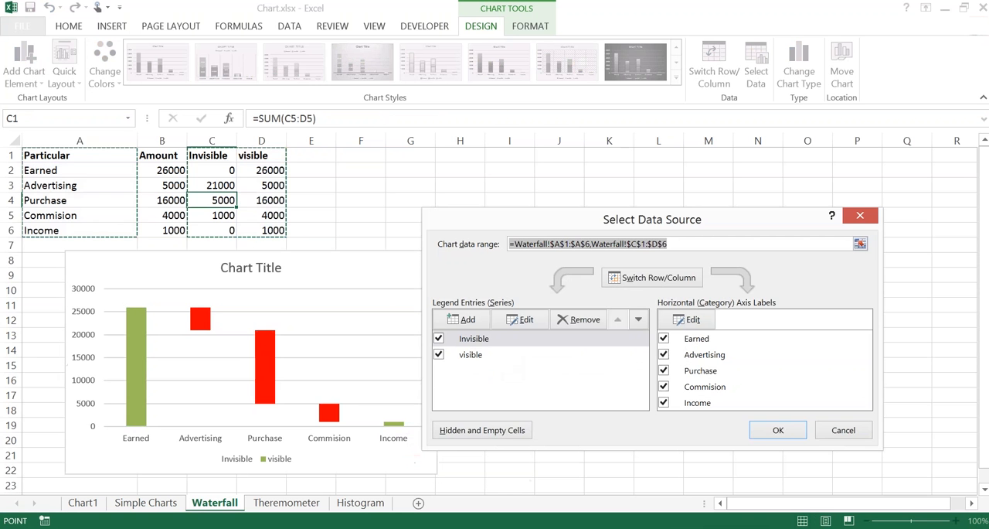
pyautogui.click(843, 430)
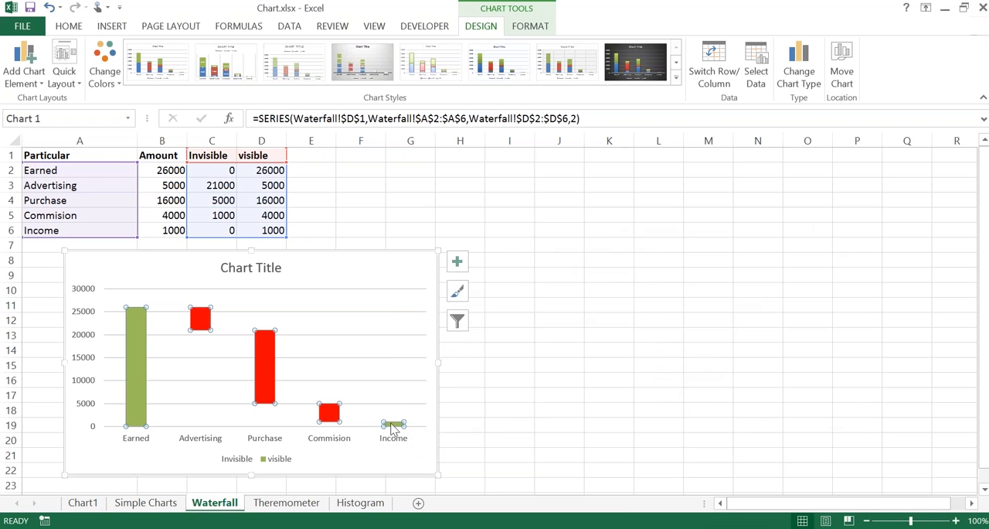
pyautogui.rightClick(398, 425)
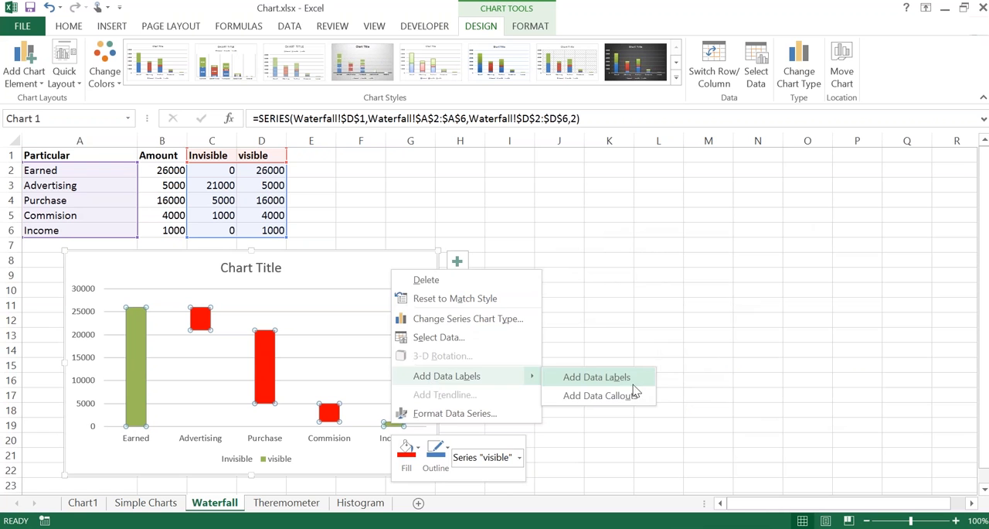
pyautogui.click(638, 386)
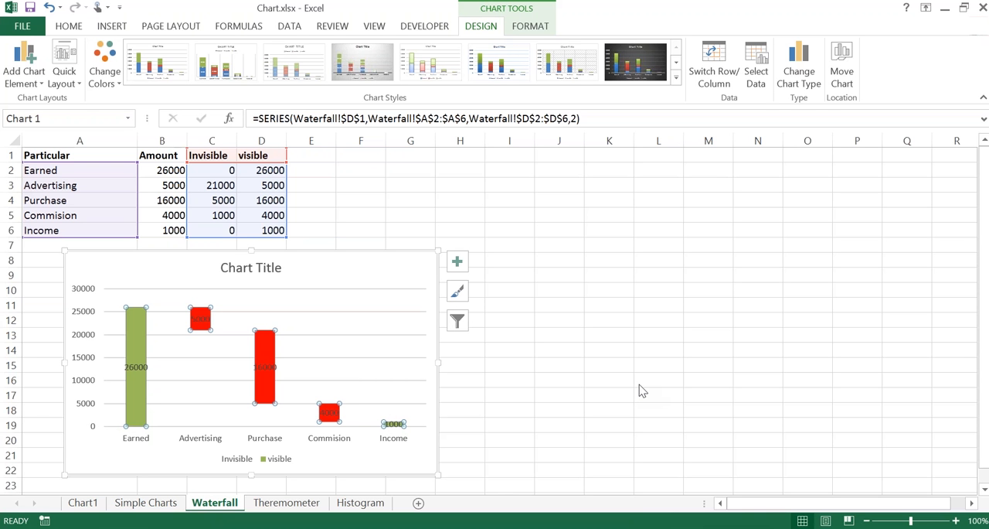
# Step: On the Theremometer sheet, insert a default column chart of monthly Sales and Target and place it beneath the data, starting around column C
pyautogui.hotkey('ctrl', 'pagedown')
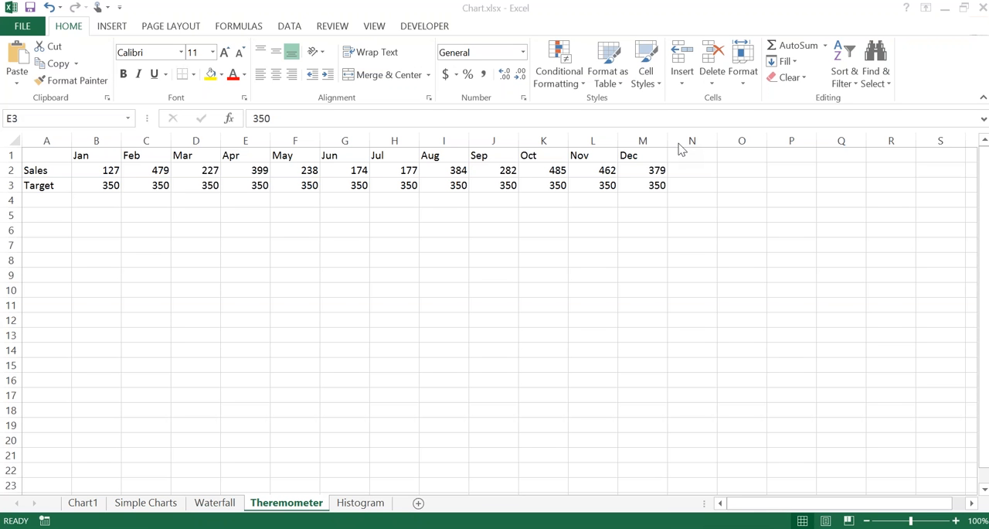
pyautogui.click(356, 172)
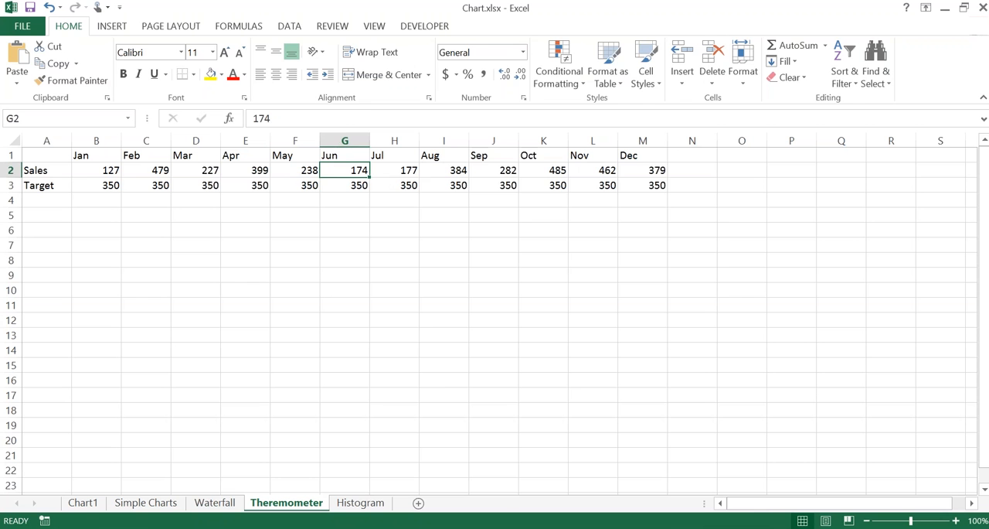
pyautogui.hotkey('alt', 'F1')
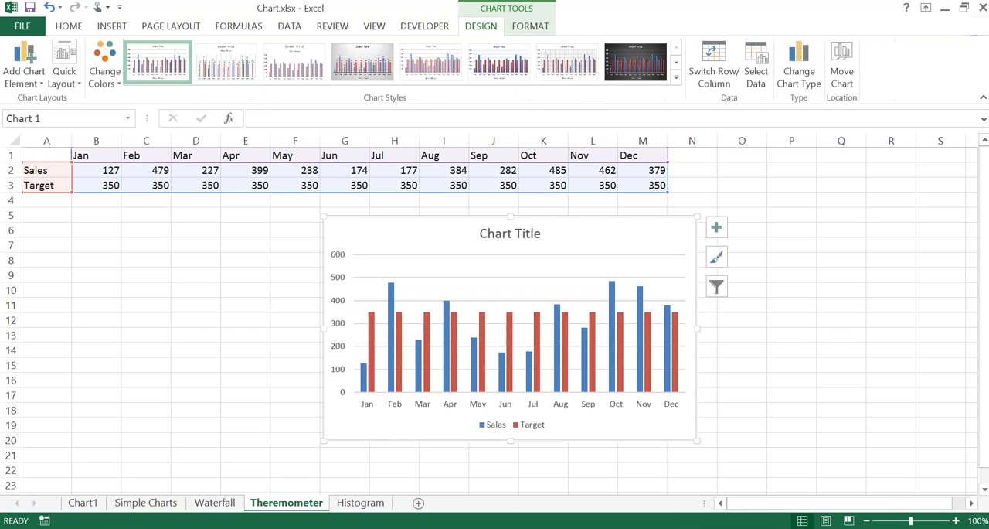
pyautogui.moveTo(412, 234); pyautogui.dragTo(231, 242)
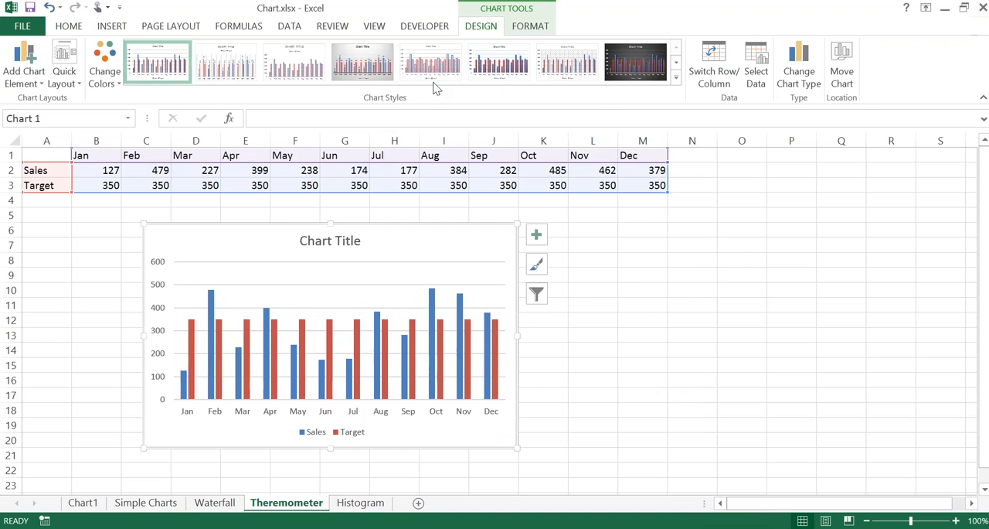
pyautogui.click(274, 219)
pyautogui.click(274, 236)
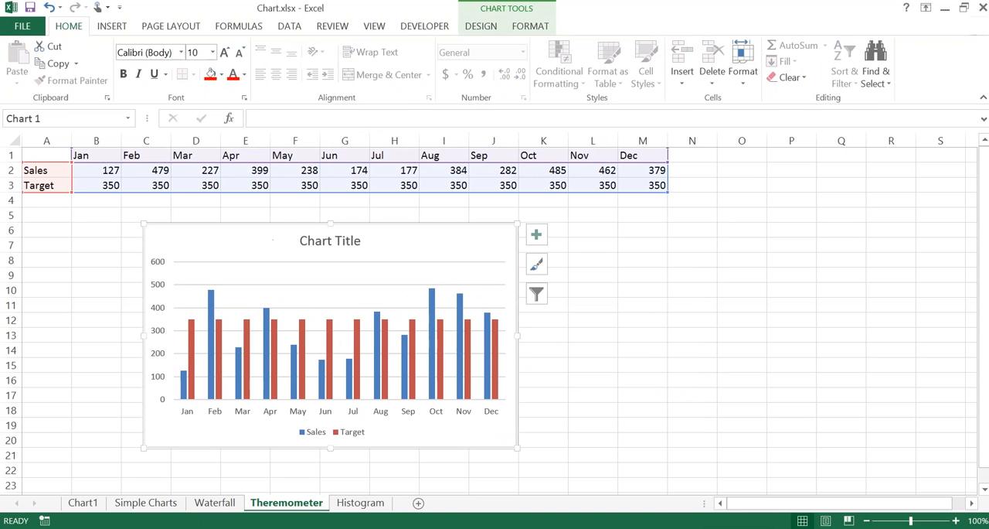
pyautogui.click(478, 28)
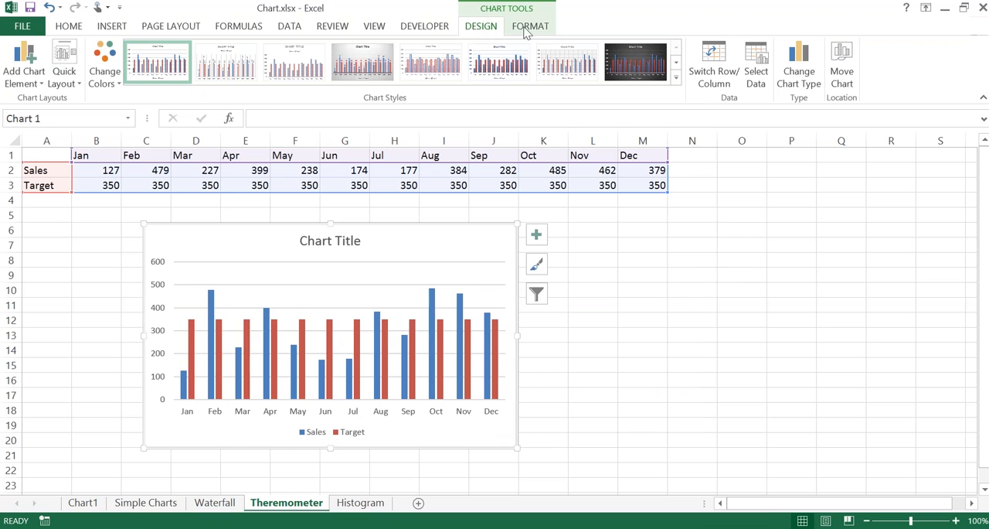
pyautogui.click(806, 74)
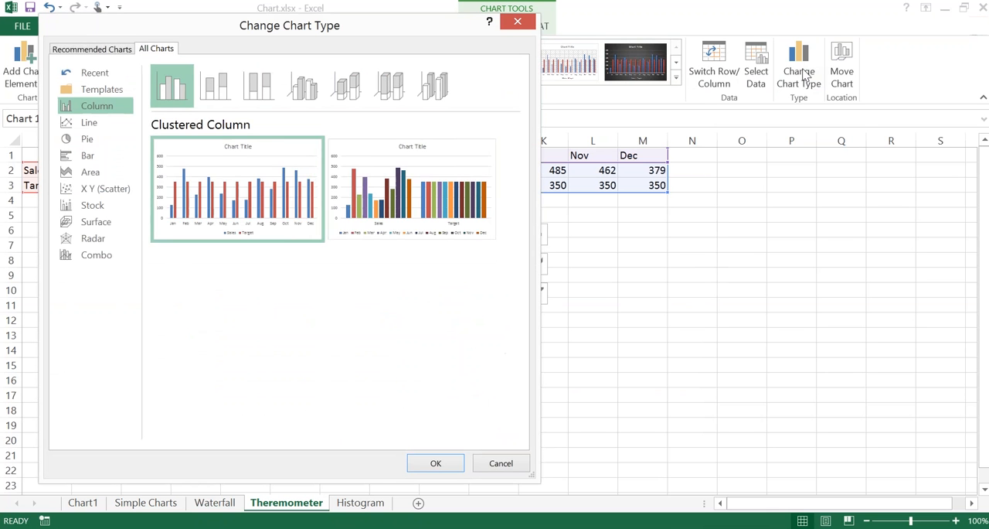
pyautogui.click(215, 87)
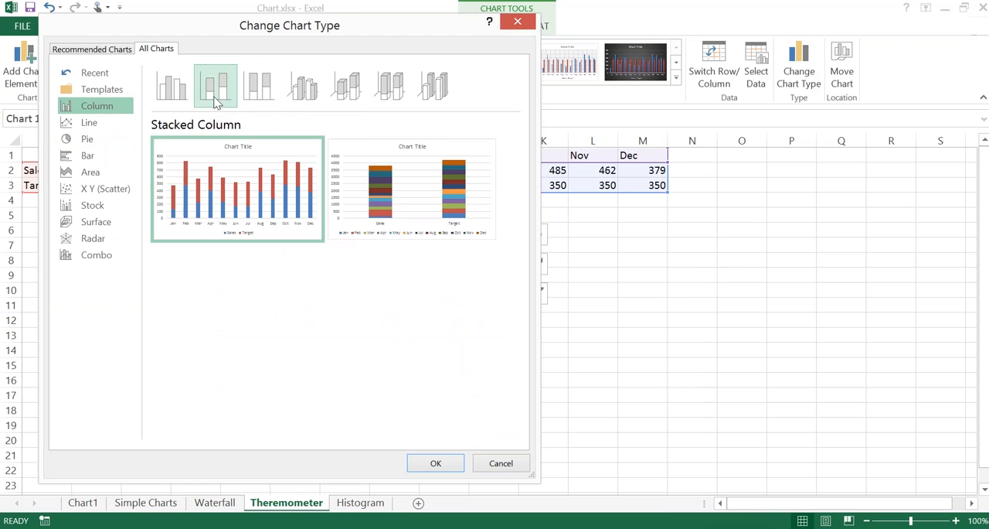
pyautogui.click(162, 96)
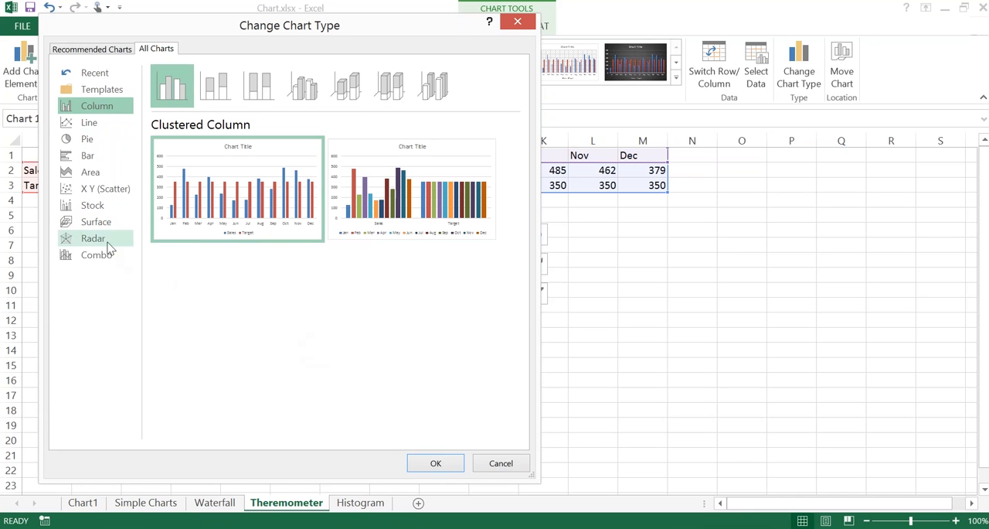
pyautogui.click(500, 463)
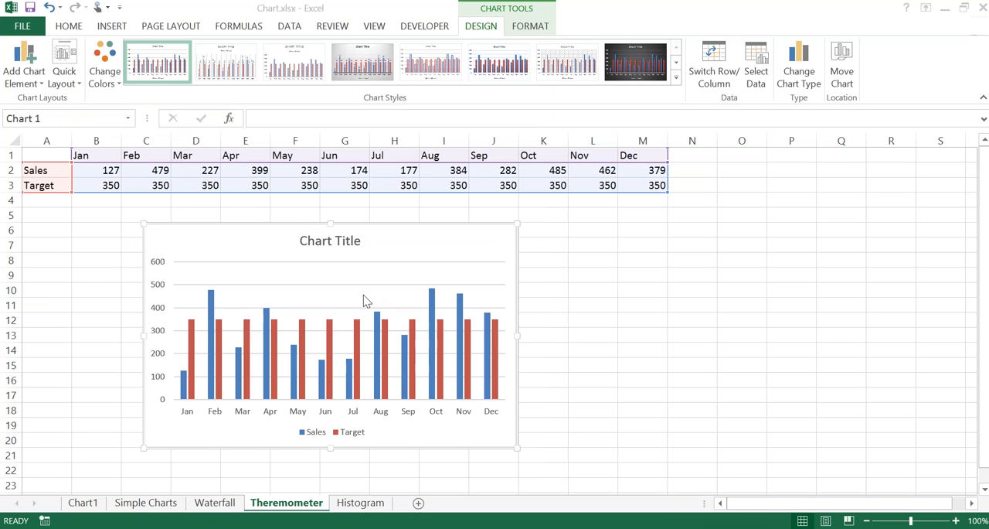
# Step: Open the formatting options of the Sales series and look through its fill colours
pyautogui.click(210, 301)
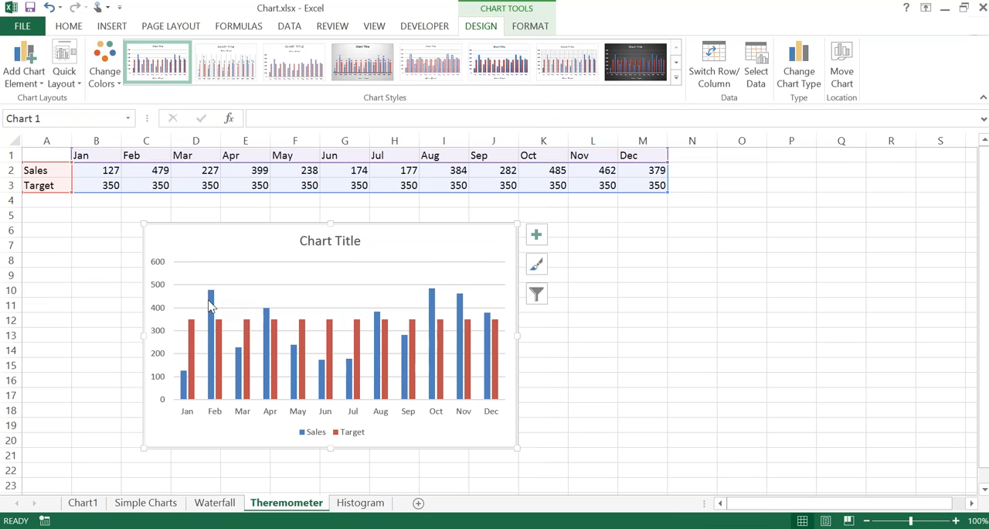
pyautogui.click(183, 382)
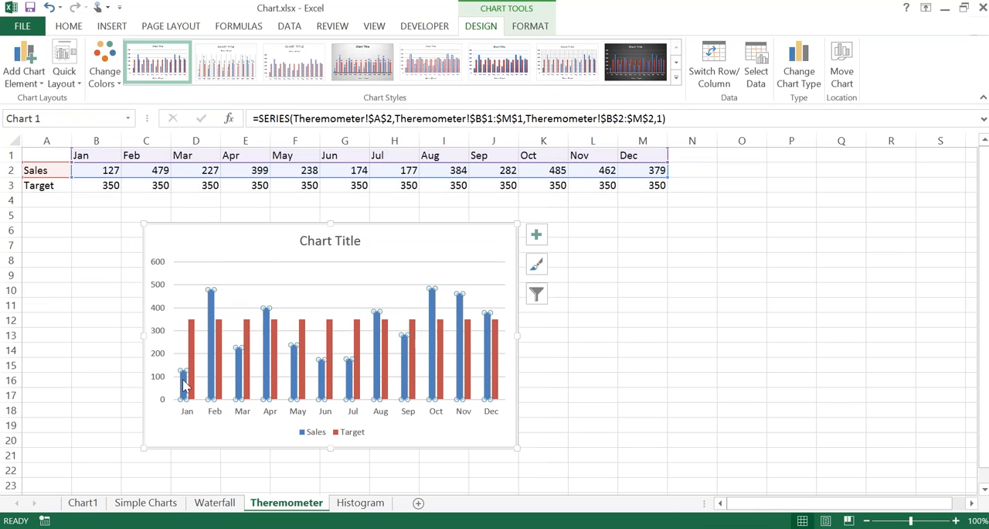
pyautogui.rightClick(185, 387)
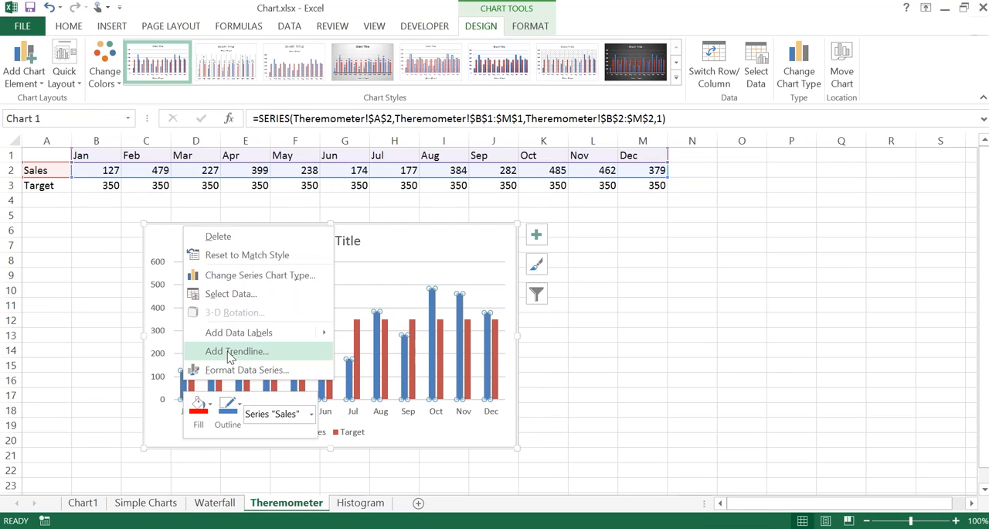
pyautogui.click(238, 372)
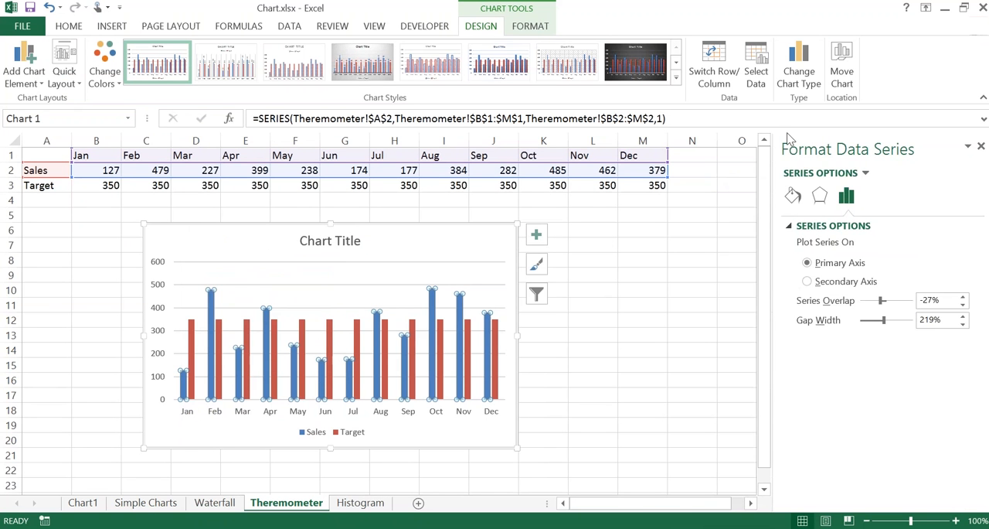
pyautogui.click(788, 139)
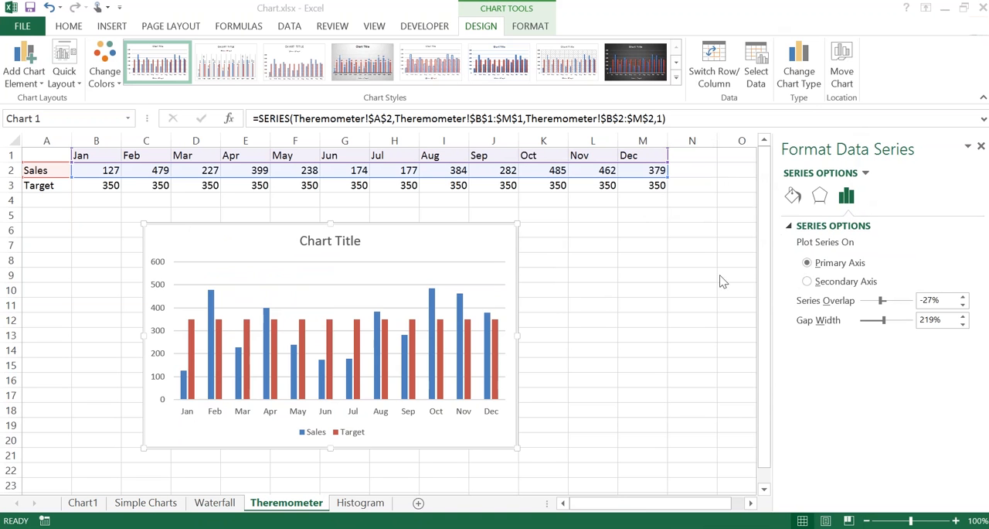
pyautogui.click(799, 201)
pyautogui.click(796, 198)
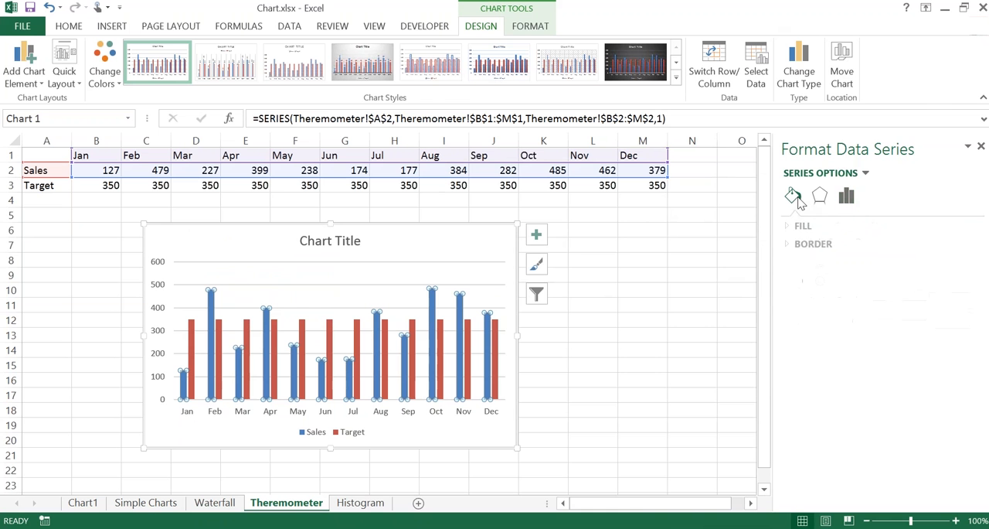
pyautogui.click(790, 225)
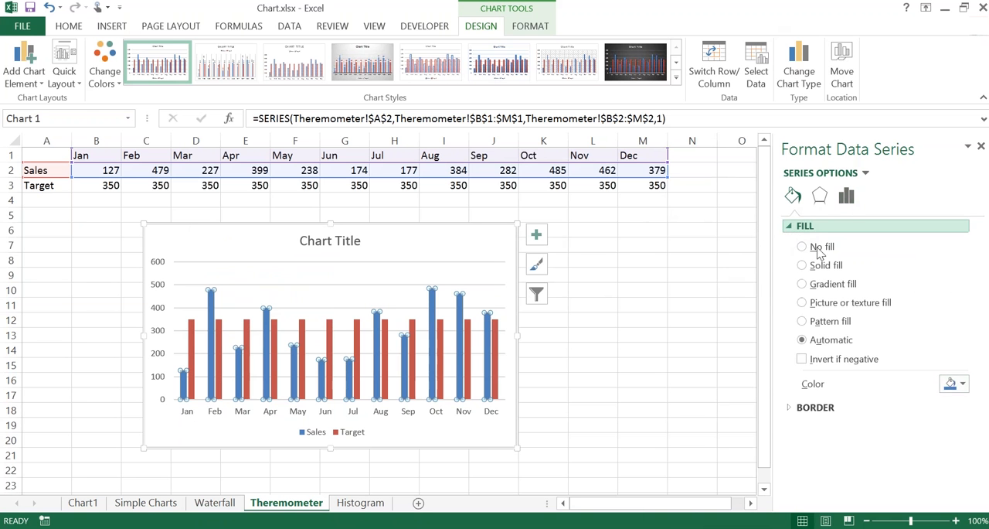
pyautogui.click(958, 384)
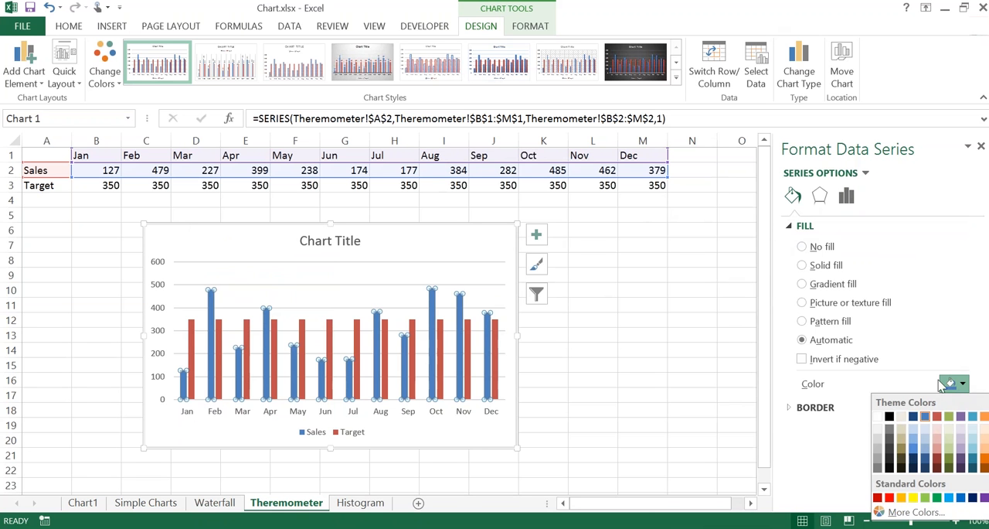
pyautogui.click(630, 237)
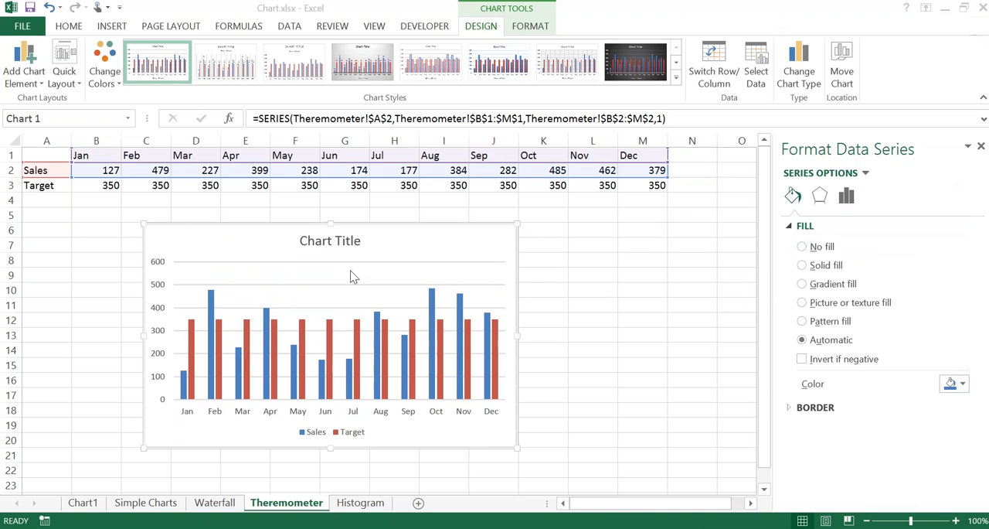
# Step: Try a January Sales value of 227 in cell B2 to test the chart's response, and undo the edit
pyautogui.click(88, 177)
pyautogui.click(90, 171)
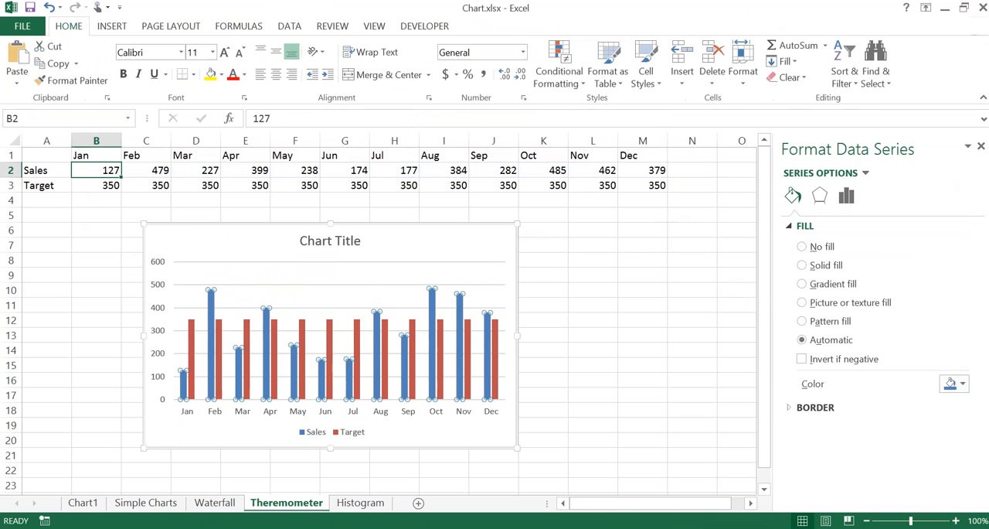
pyautogui.write('227')
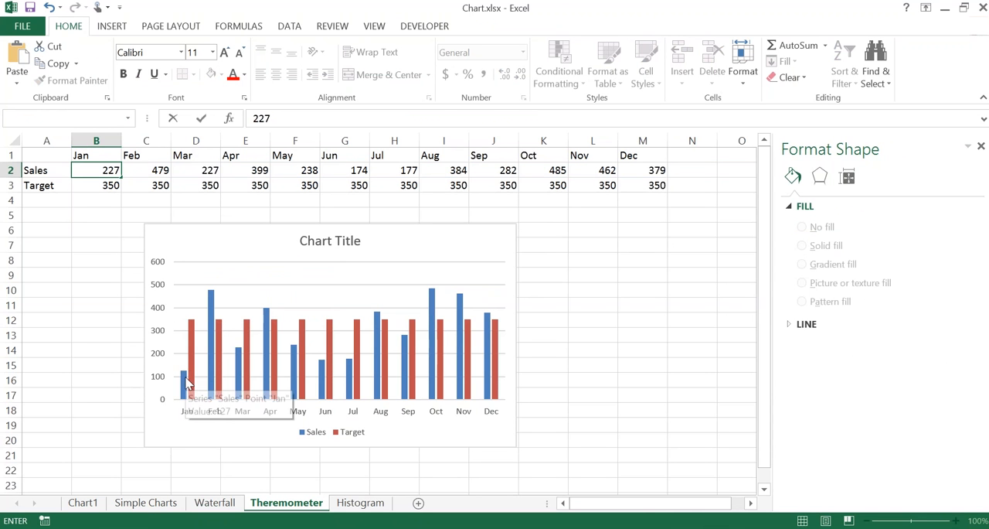
pyautogui.press('Return')
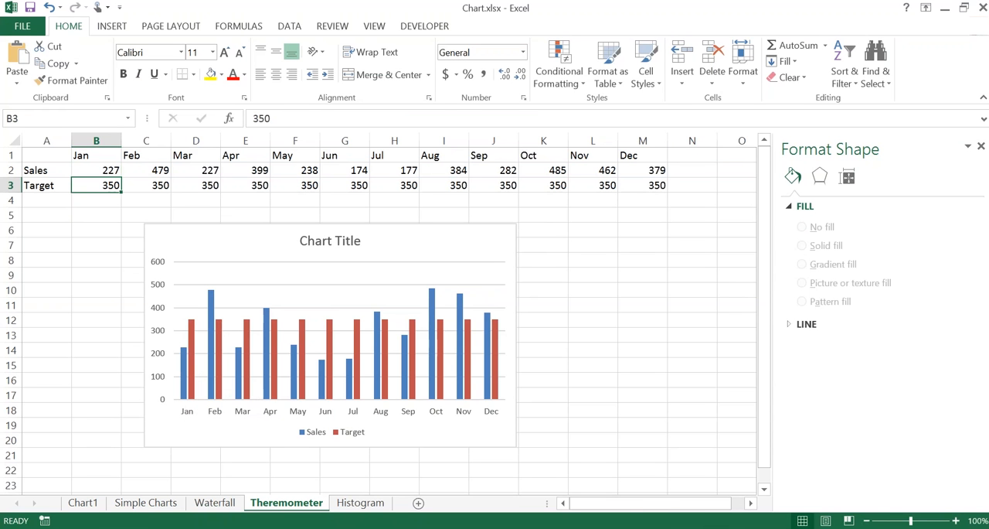
pyautogui.hotkey('ctrl', 'z')
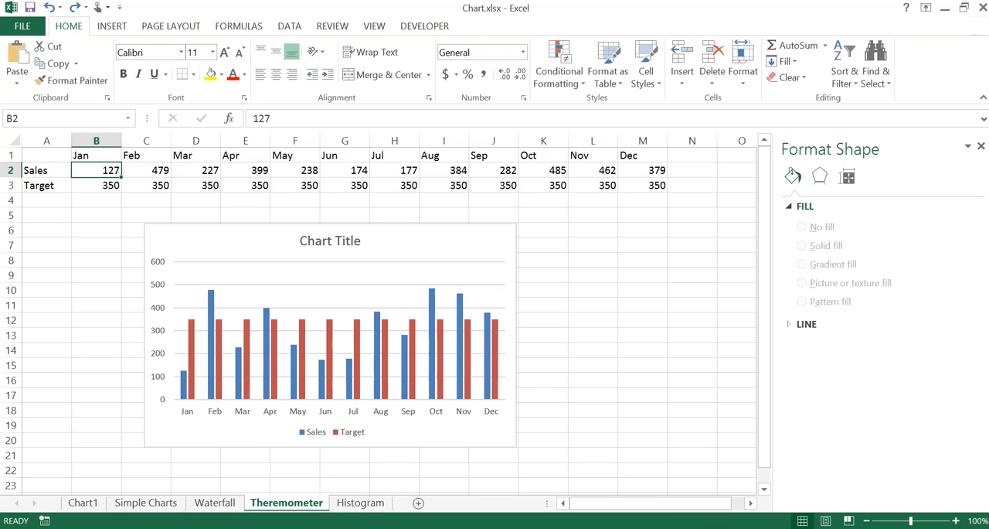
# Step: Fill the Sales series columns with the theme colour Black, Text 1
pyautogui.click(212, 331)
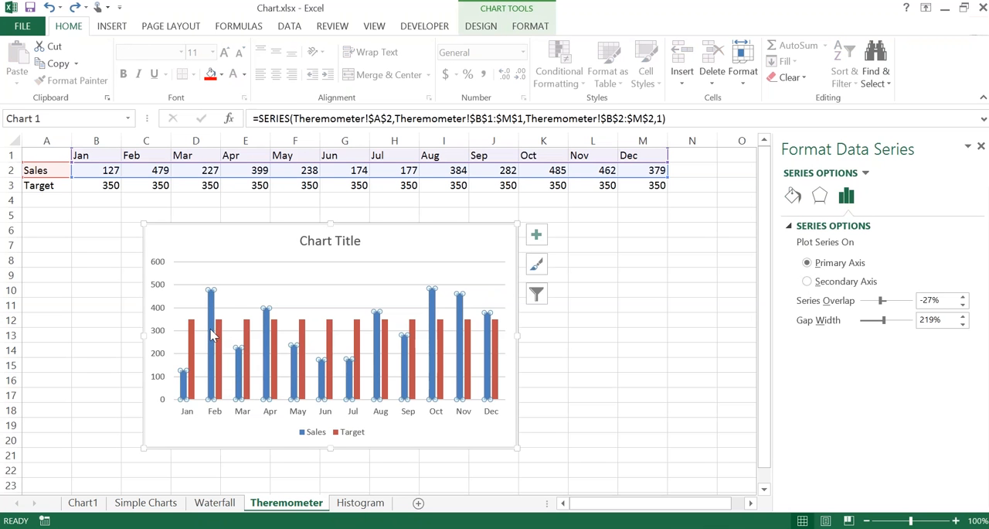
pyautogui.rightClick(212, 331)
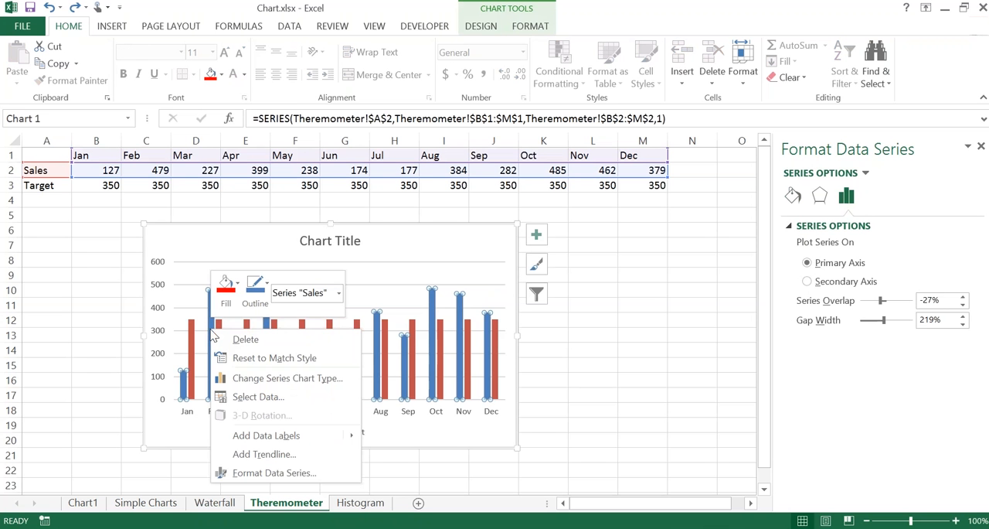
pyautogui.click(236, 284)
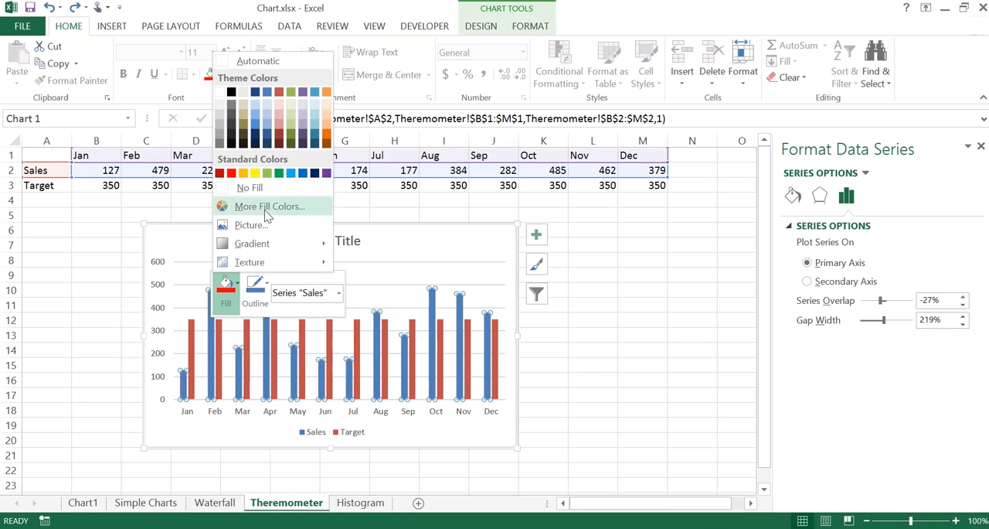
pyautogui.click(230, 95)
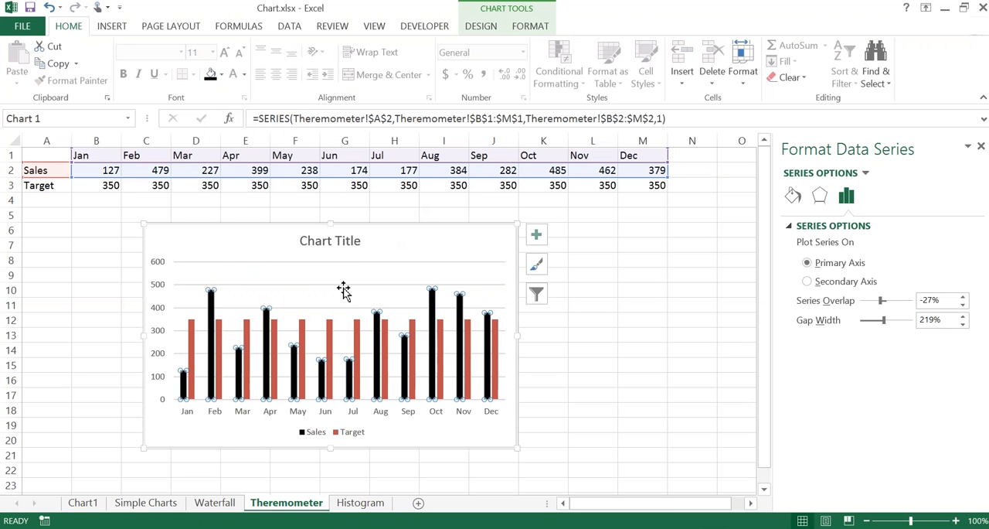
# Step: Plot the Target series on the secondary axis
pyautogui.click(332, 331)
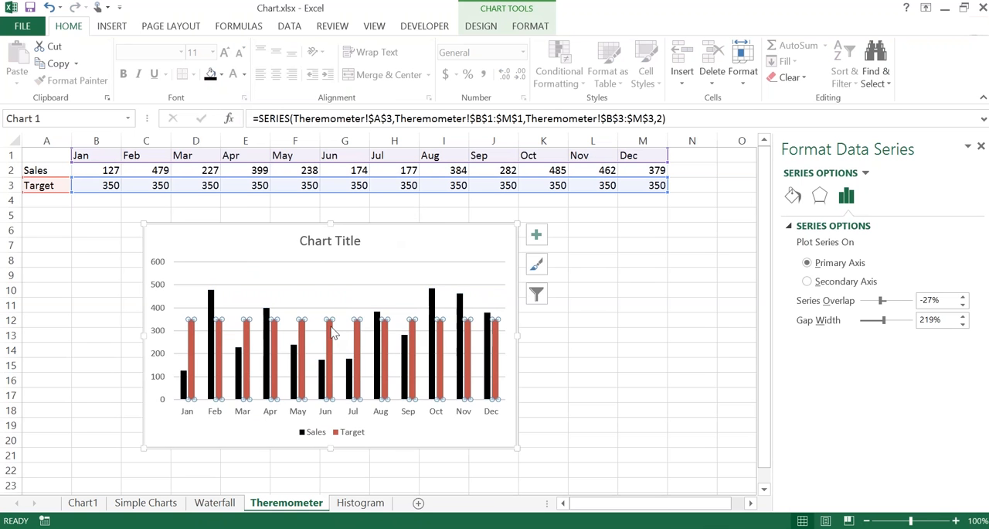
pyautogui.rightClick(333, 331)
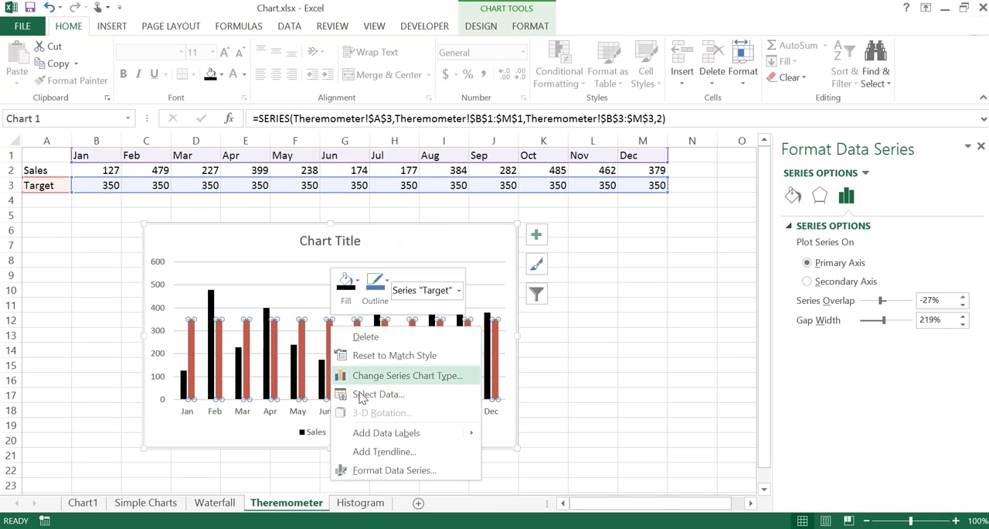
pyautogui.click(381, 470)
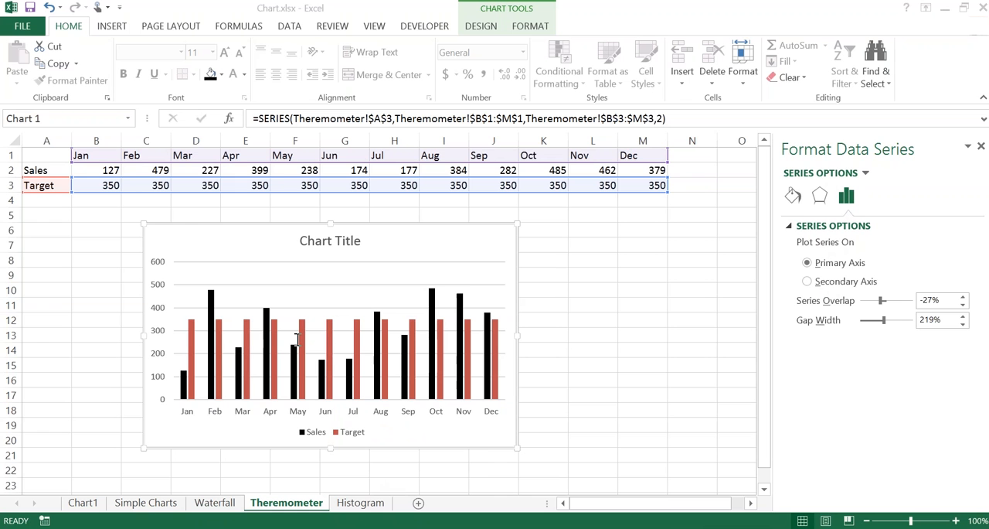
pyautogui.click(807, 282)
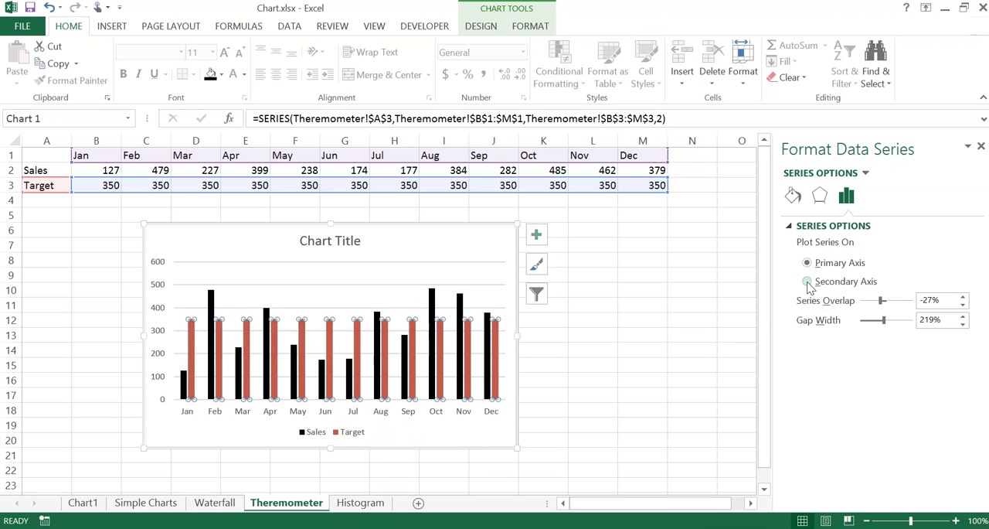
pyautogui.click(808, 282)
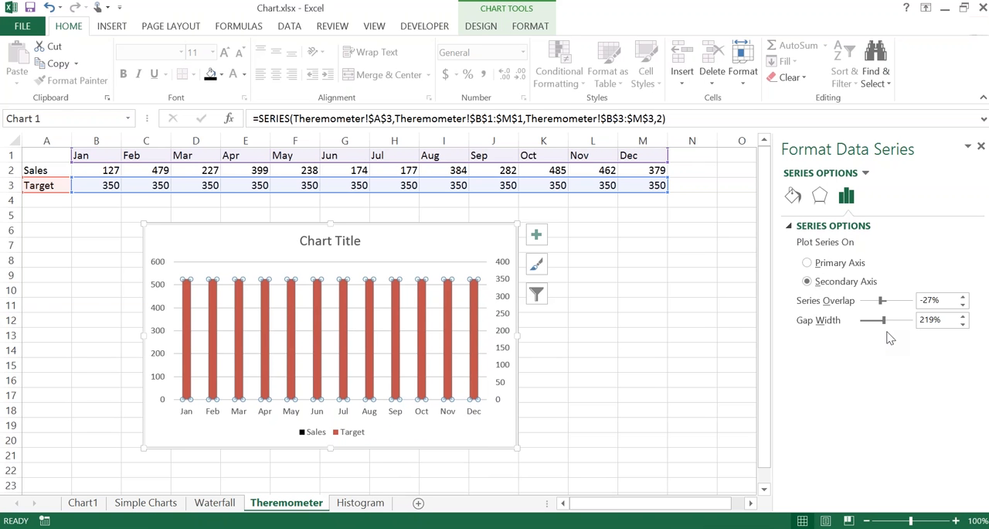
# Step: Set the gap width of the Target series to 50%
pyautogui.doubleClick(936, 320)
pyautogui.click(936, 319)
pyautogui.press('BackSpace')
pyautogui.press('BackSpace')
pyautogui.press('BackSpace')
pyautogui.write('50')
pyautogui.press('Return')
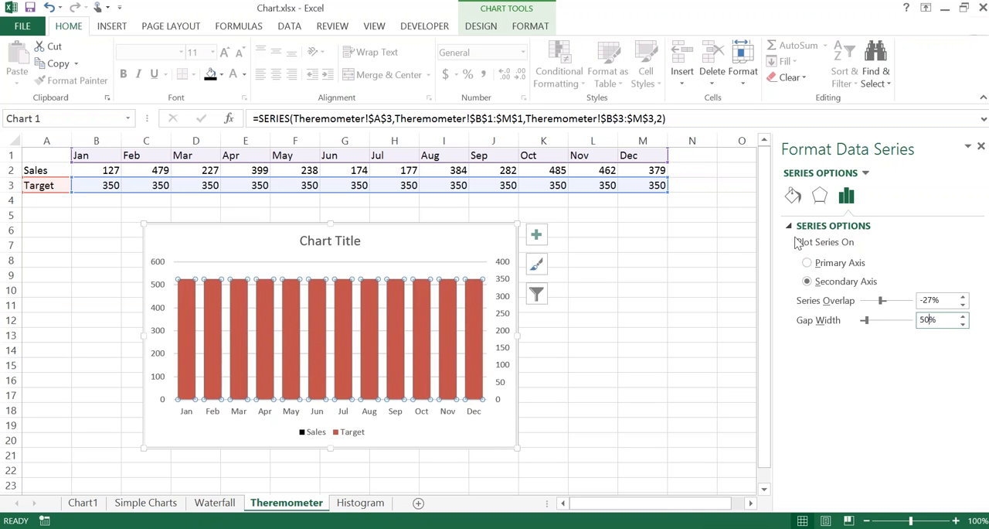
# Step: Give the Target series a solid dark blue theme fill with 50% transparency and deselect the chart
pyautogui.click(793, 195)
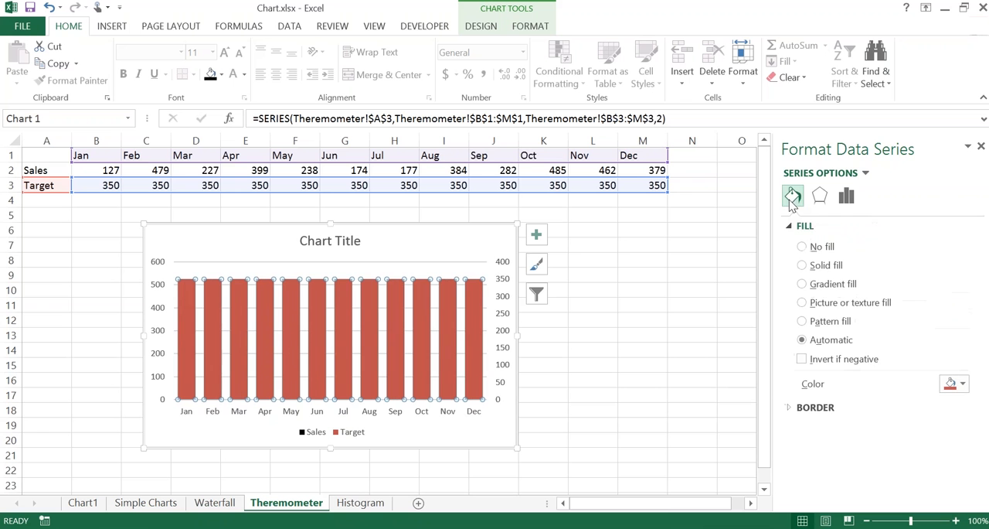
pyautogui.click(802, 266)
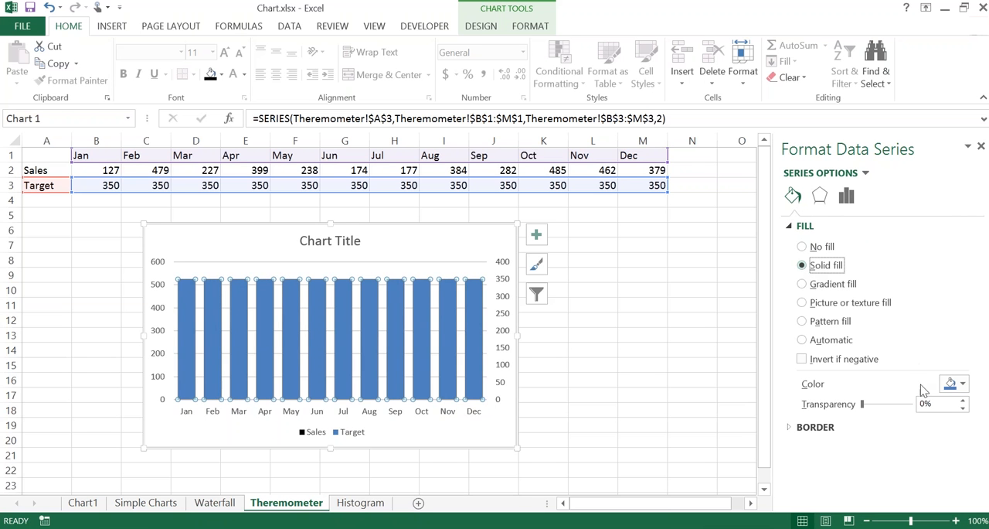
pyautogui.click(956, 388)
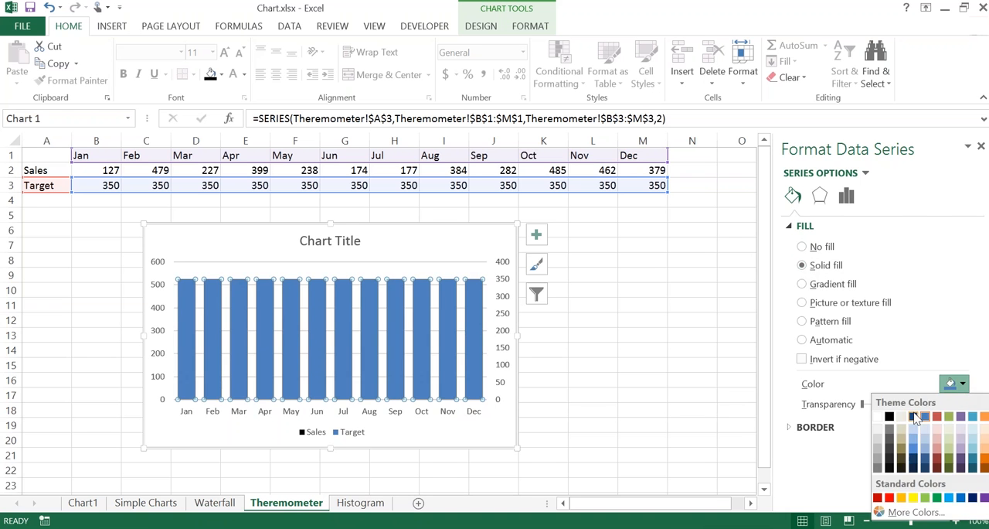
pyautogui.click(914, 416)
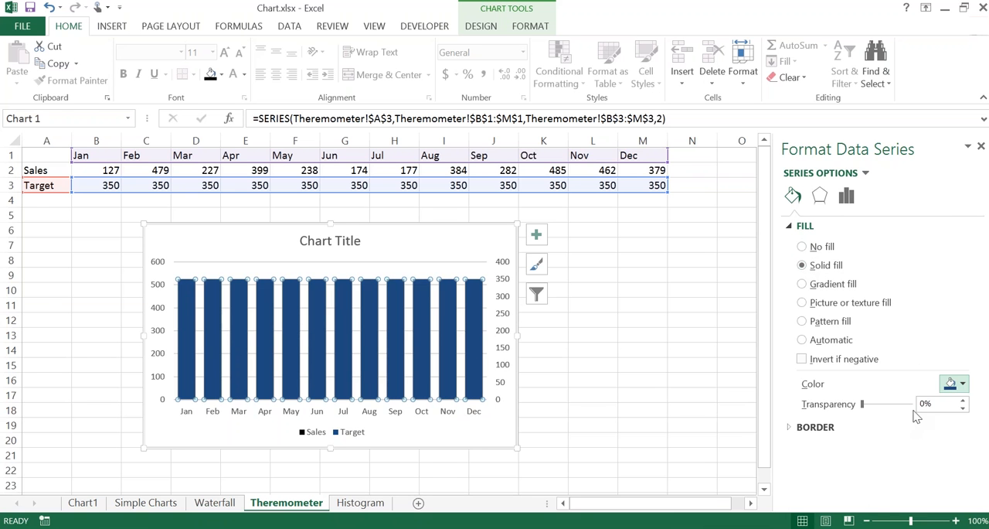
pyautogui.click(922, 406)
pyautogui.write('5')
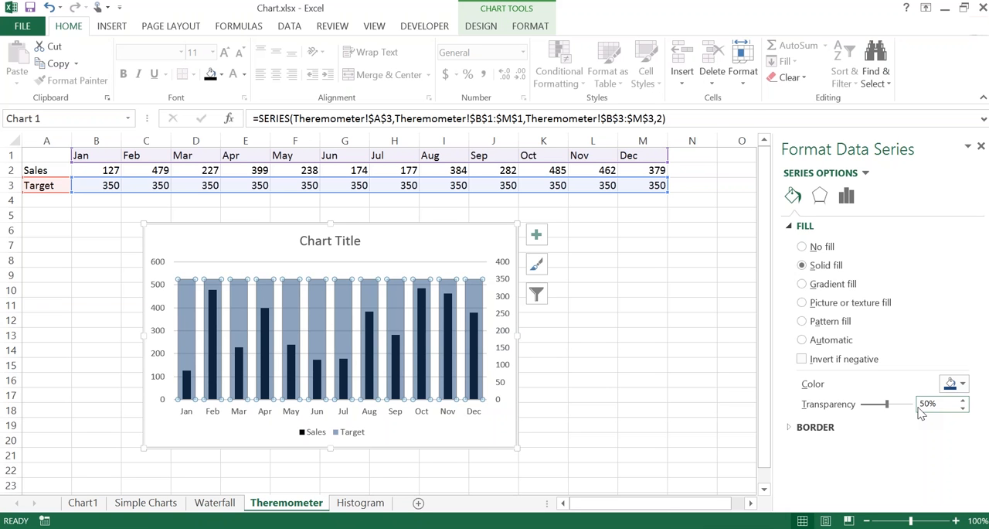
pyautogui.click(927, 404)
pyautogui.click(889, 430)
pyautogui.click(344, 469)
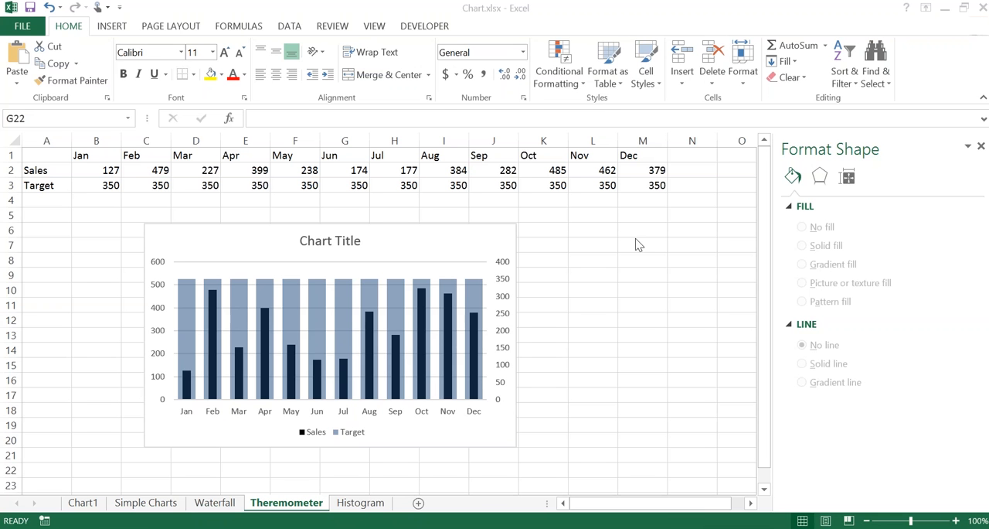
pyautogui.click(504, 318)
pyautogui.press('ctrl')
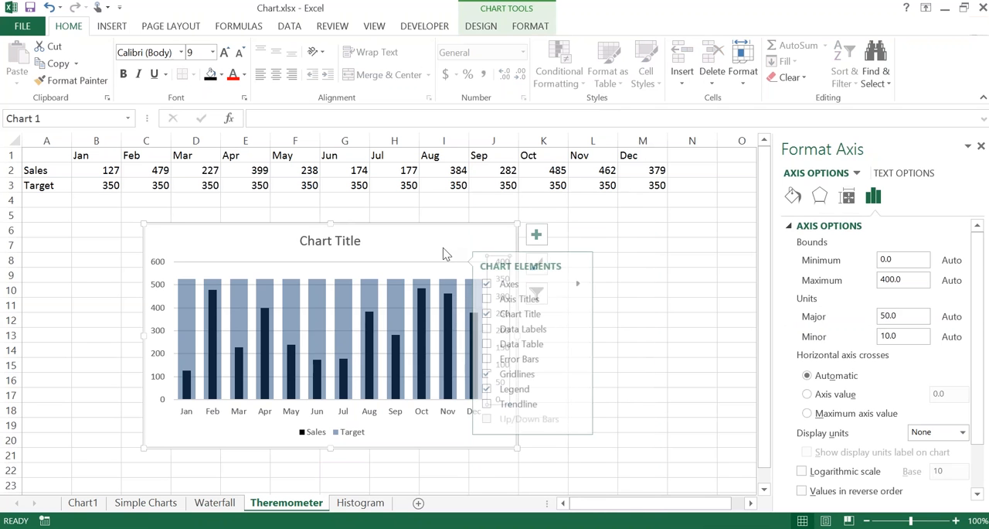
pyautogui.click(550, 244)
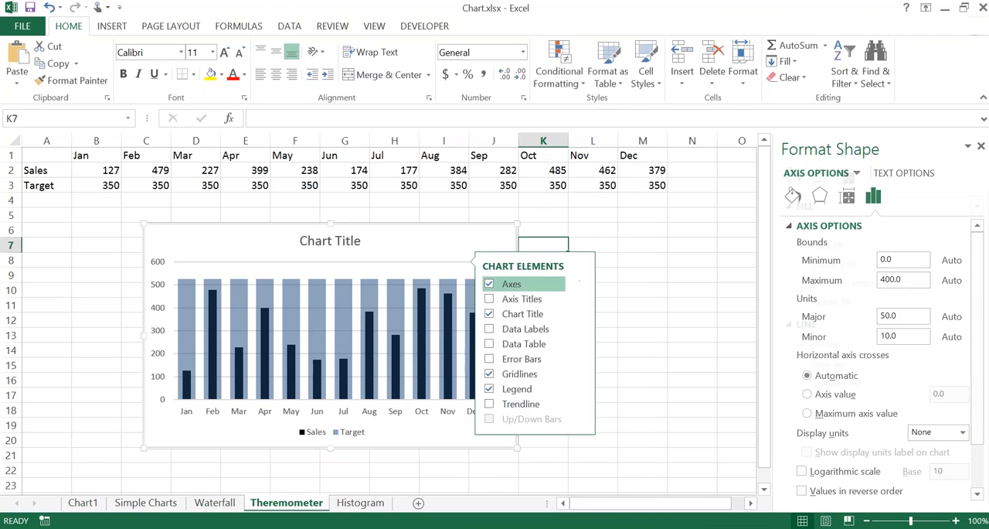
pyautogui.click(471, 231)
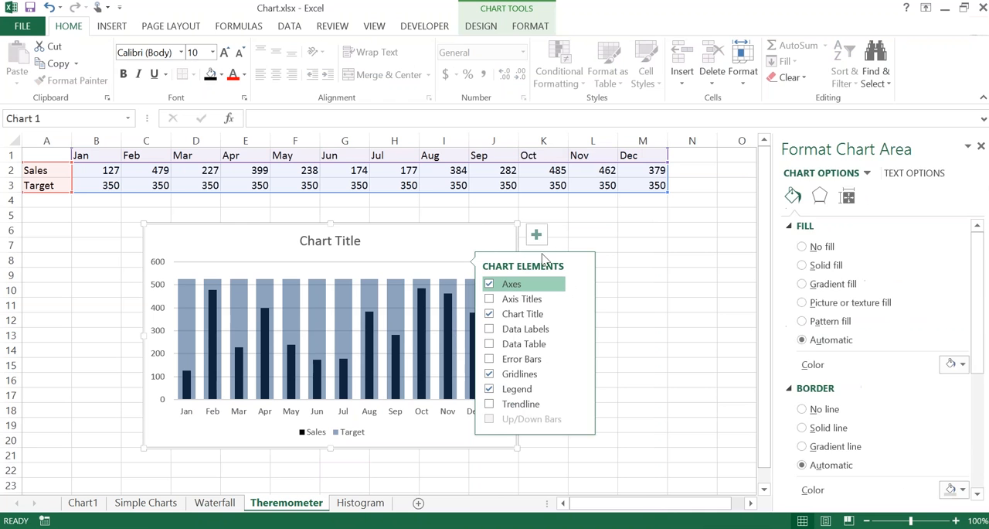
pyautogui.click(591, 231)
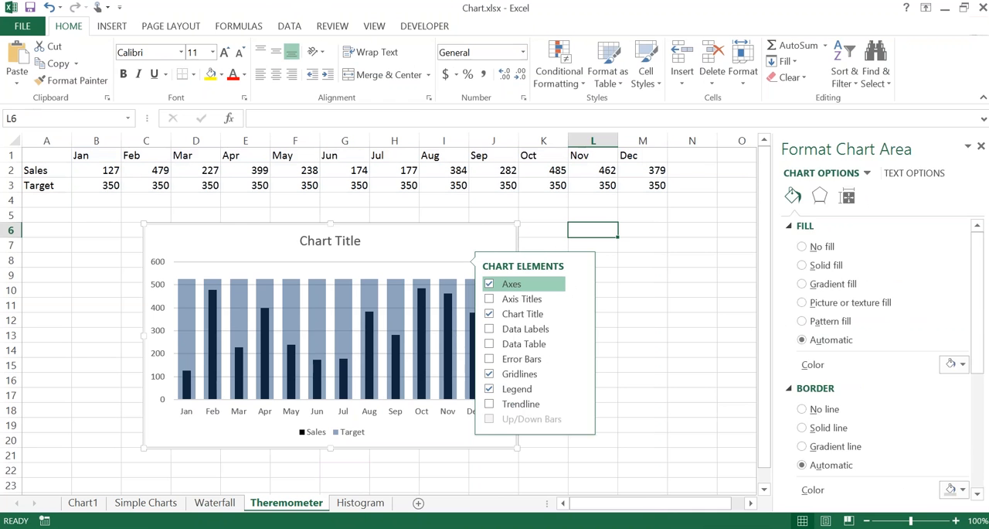
pyautogui.click(319, 267)
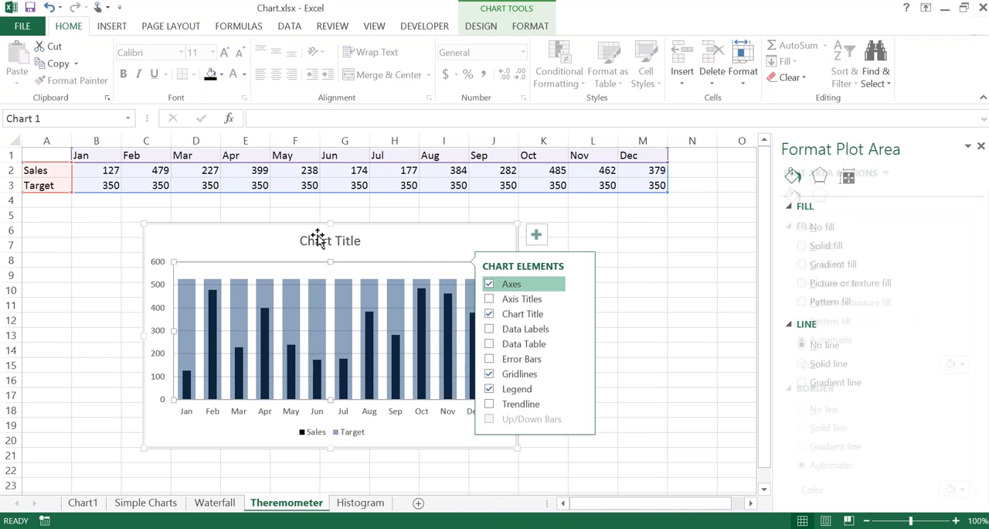
pyautogui.click(536, 234)
pyautogui.click(502, 273)
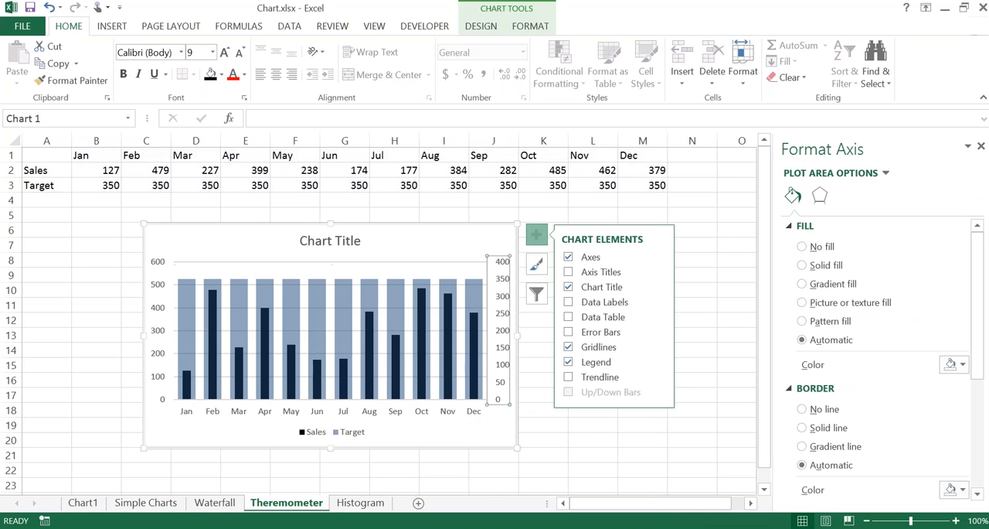
pyautogui.press('ctrl')
pyautogui.press('ctrl')
pyautogui.press('ctrl')
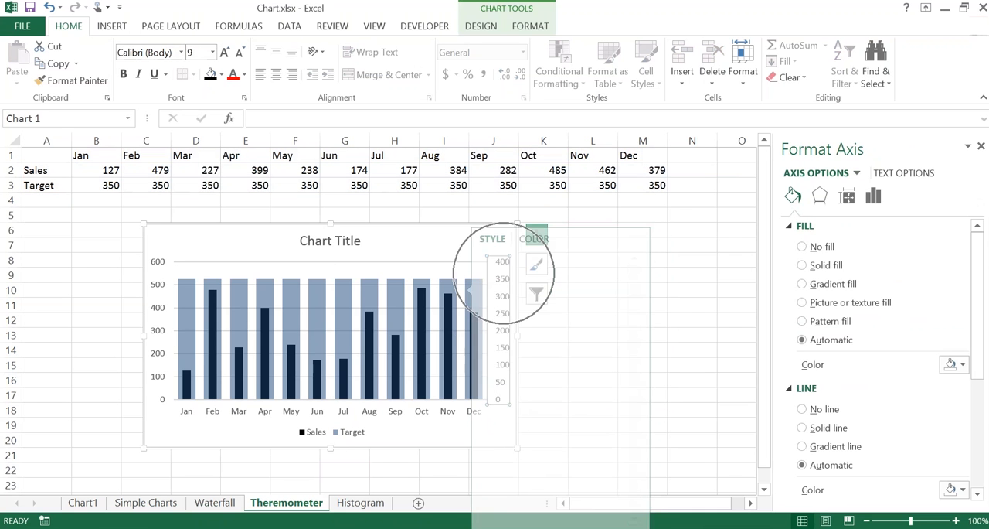
pyautogui.click(673, 201)
pyautogui.click(553, 239)
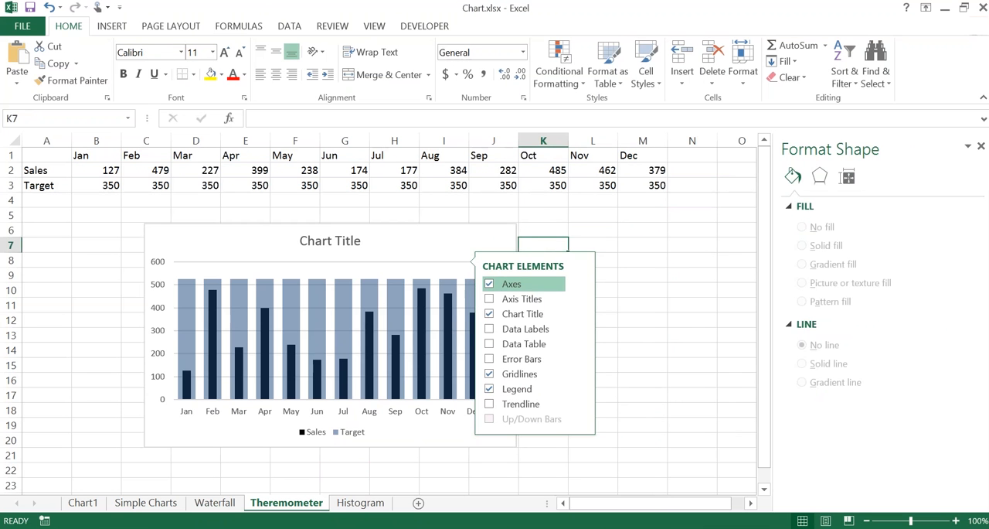
# Step: Delete the secondary vertical axis so both series share the primary value axis
pyautogui.click(499, 228)
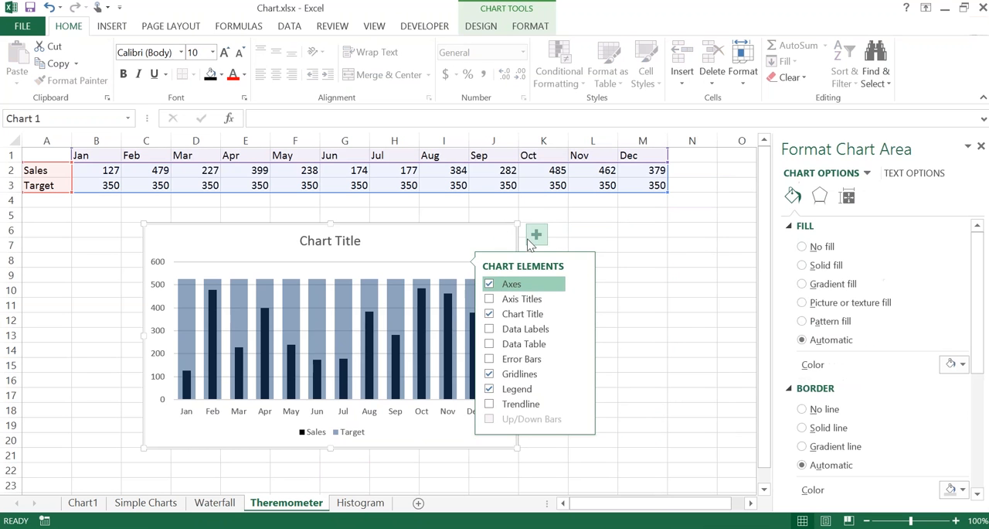
pyautogui.click(536, 234)
pyautogui.click(510, 279)
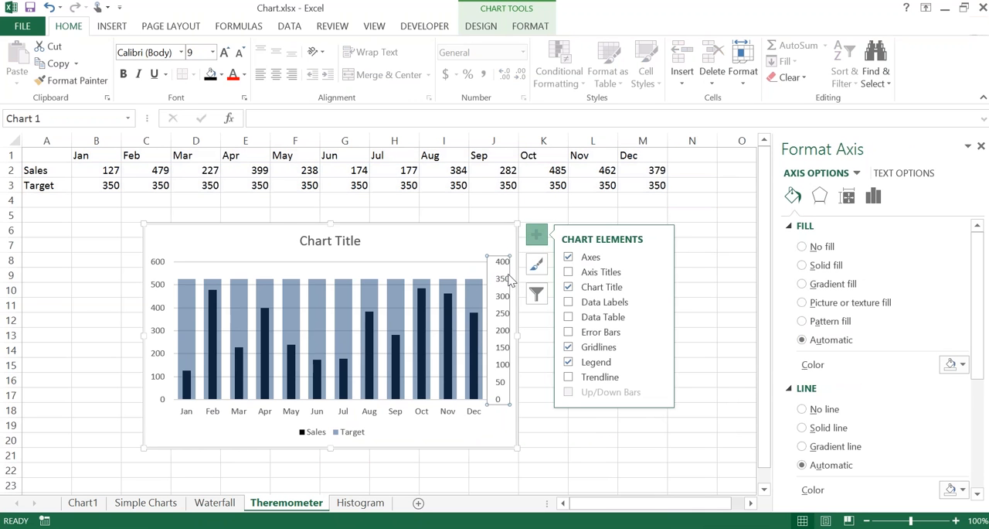
pyautogui.press('Delete')
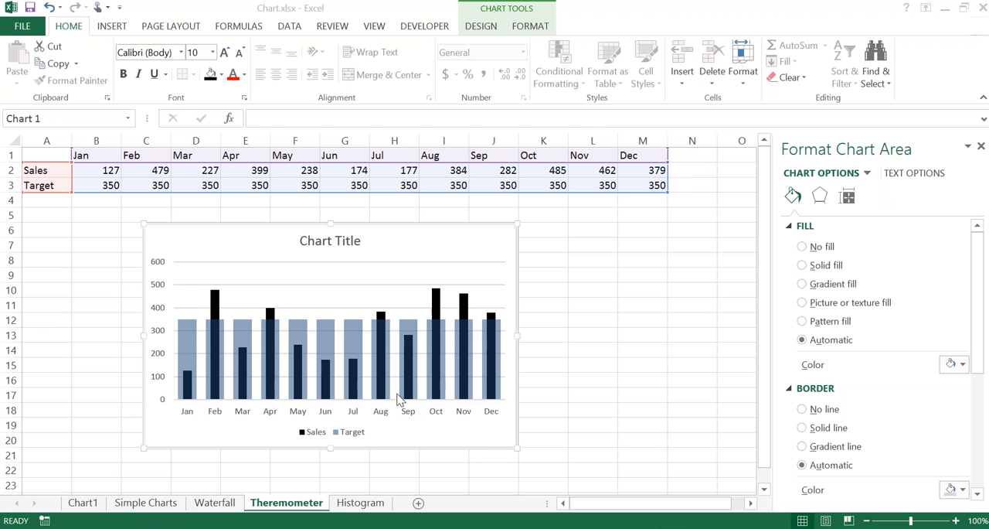
# Step: Switch to the Histogram sheet and select cell B4 in the Bin column
pyautogui.click(360, 502)
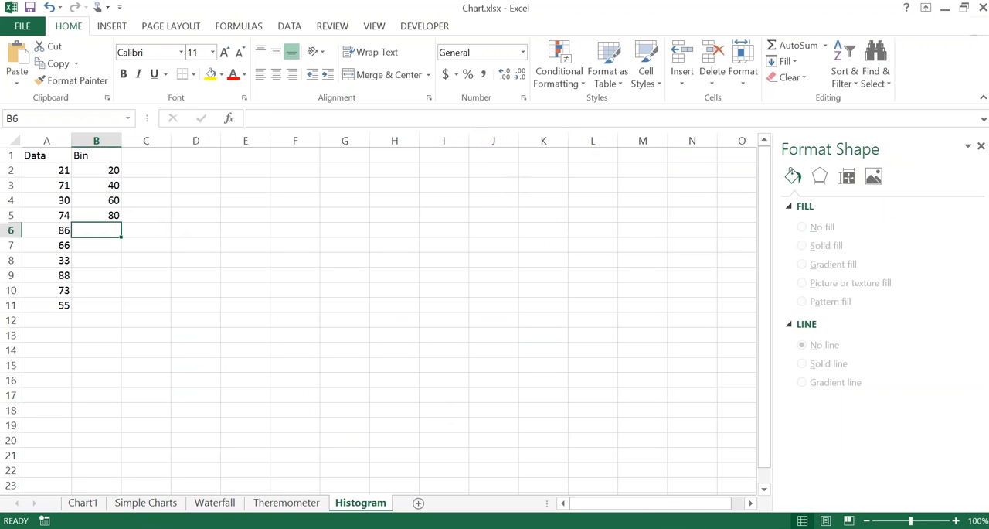
pyautogui.click(113, 202)
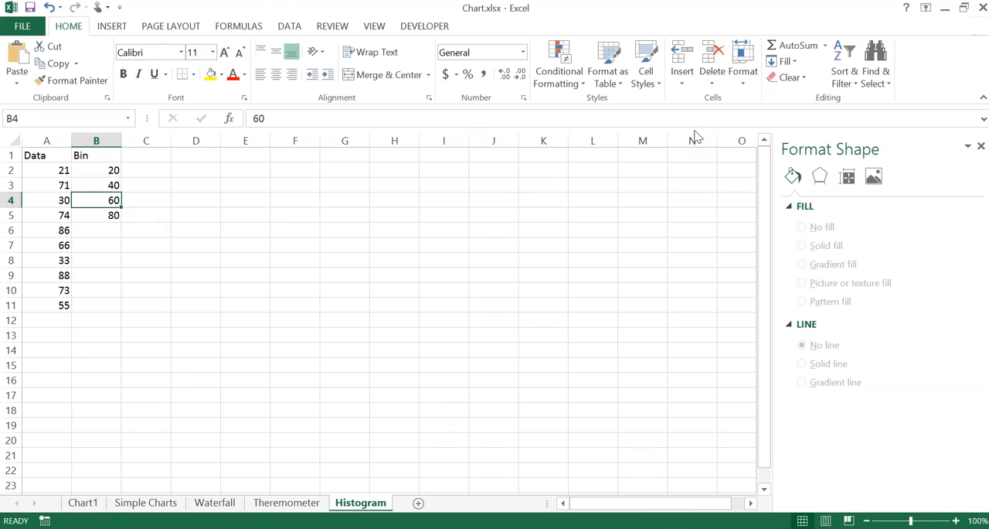
pyautogui.hotkey('alt', 'Tab')
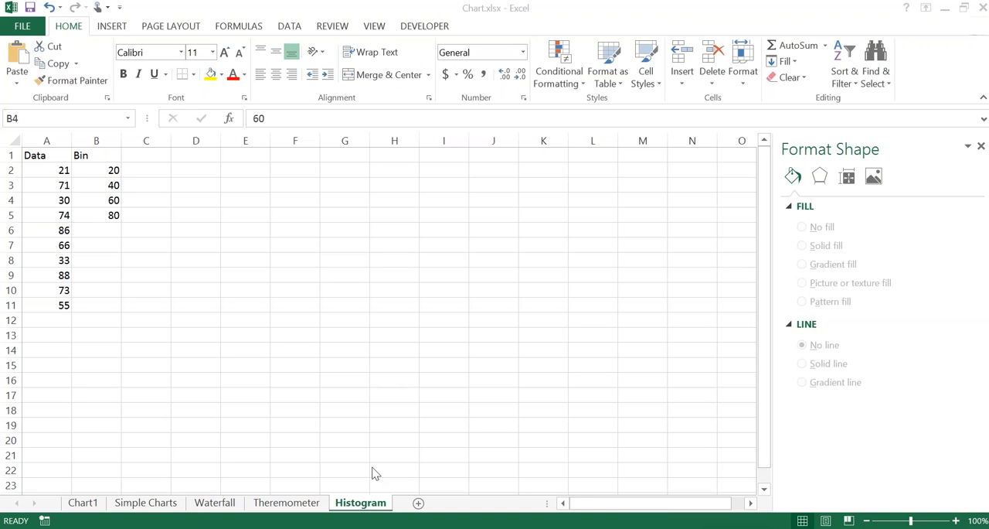
pyautogui.click(368, 503)
pyautogui.click(368, 503)
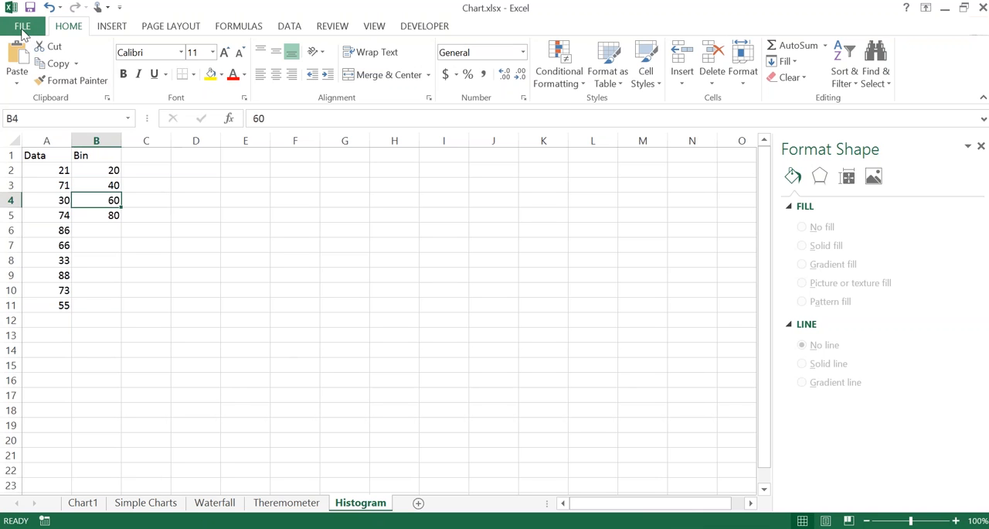
# Step: Check in the Excel add-ins list that Analysis ToolPak is enabled and accept the list
pyautogui.click(23, 29)
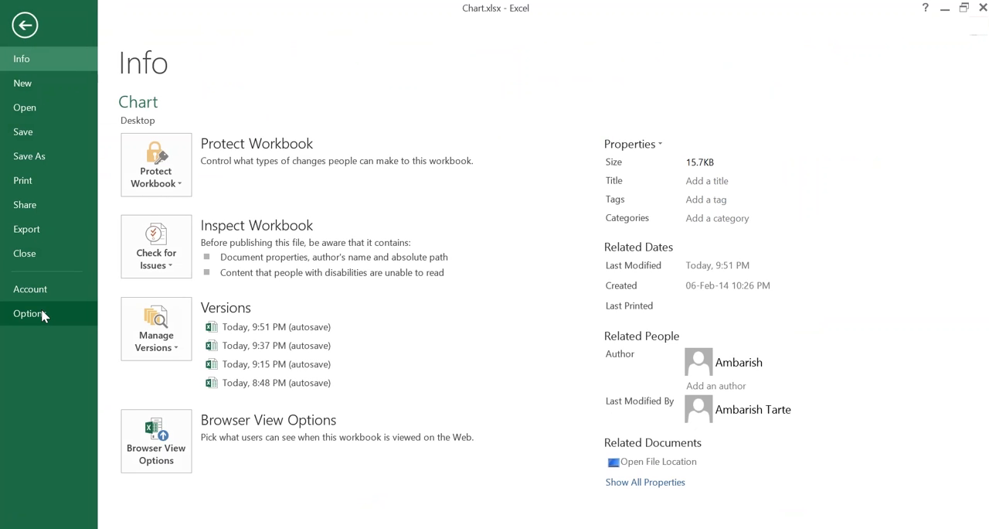
pyautogui.click(43, 317)
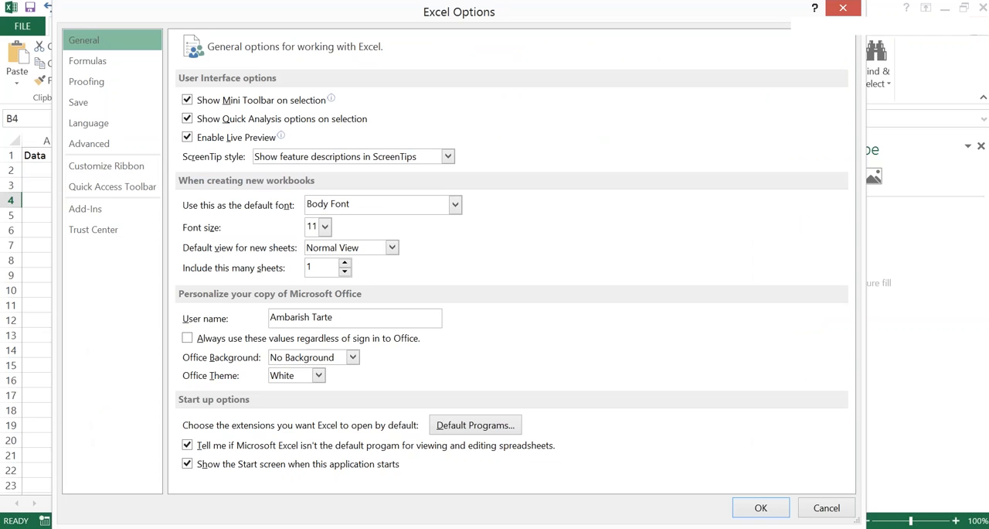
pyautogui.click(87, 210)
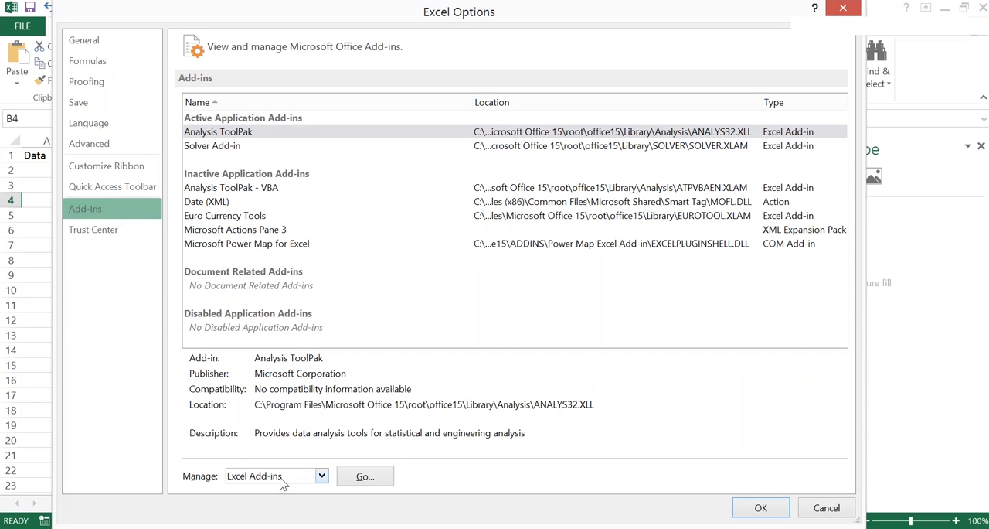
pyautogui.click(363, 479)
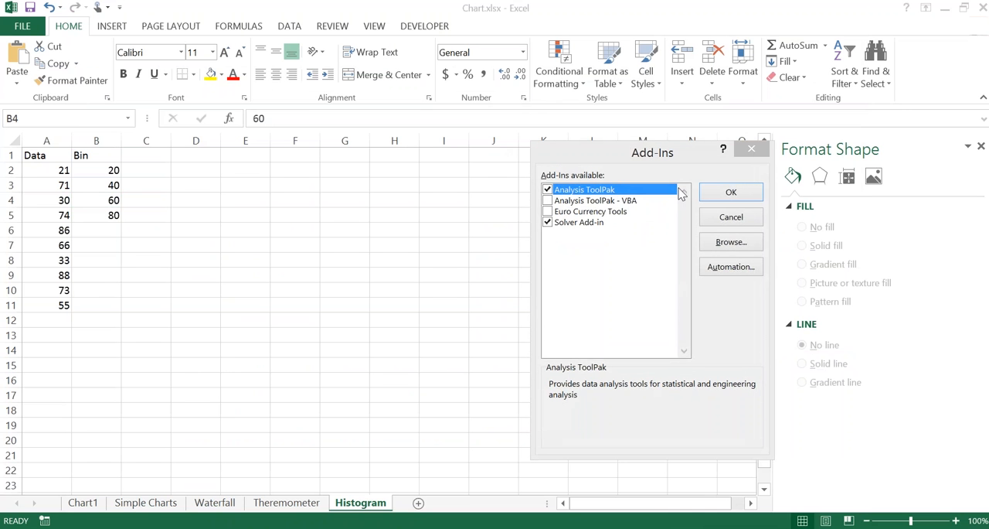
pyautogui.moveTo(618, 154); pyautogui.dragTo(296, 132)
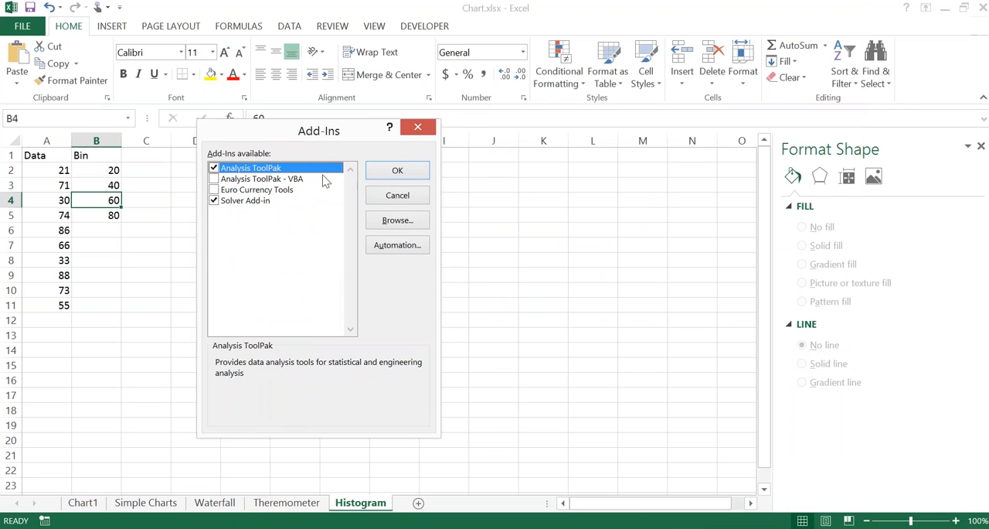
pyautogui.click(412, 176)
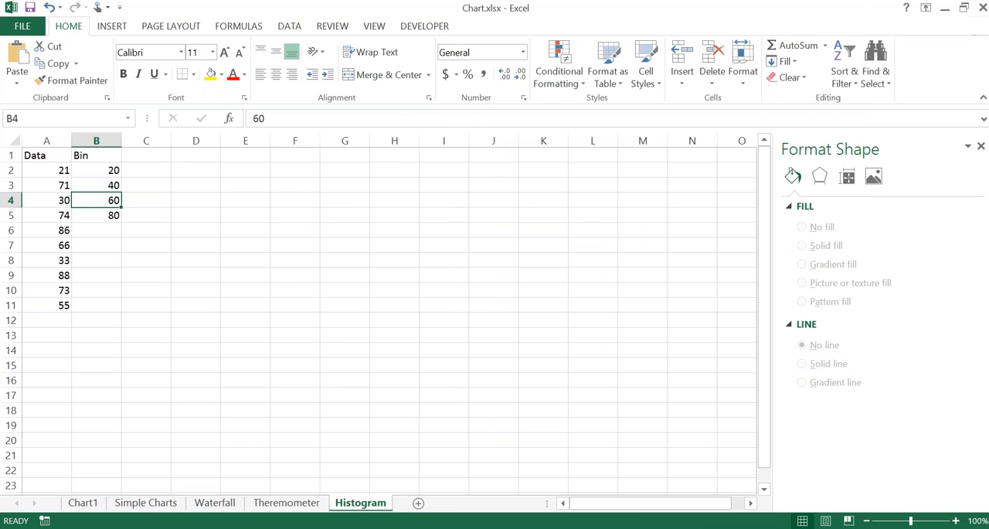
pyautogui.click(291, 26)
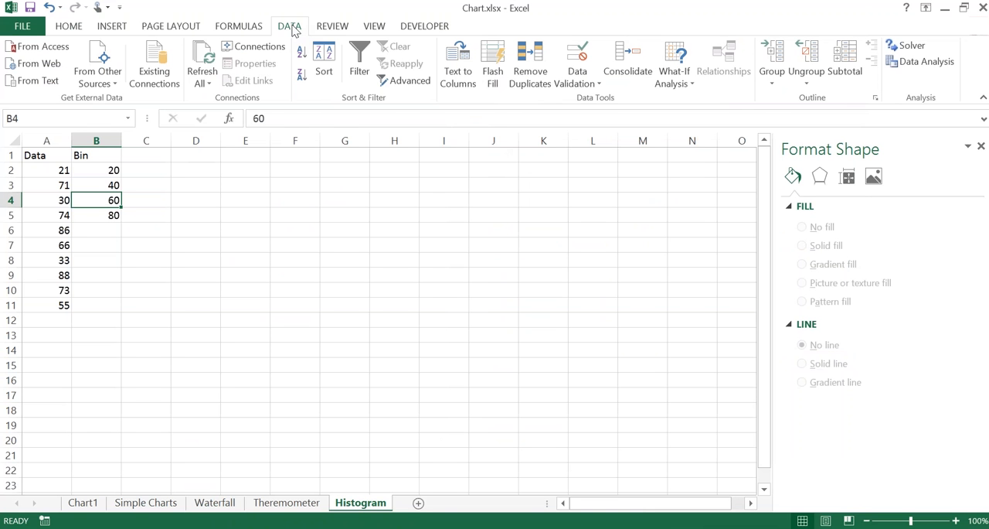
pyautogui.click(924, 68)
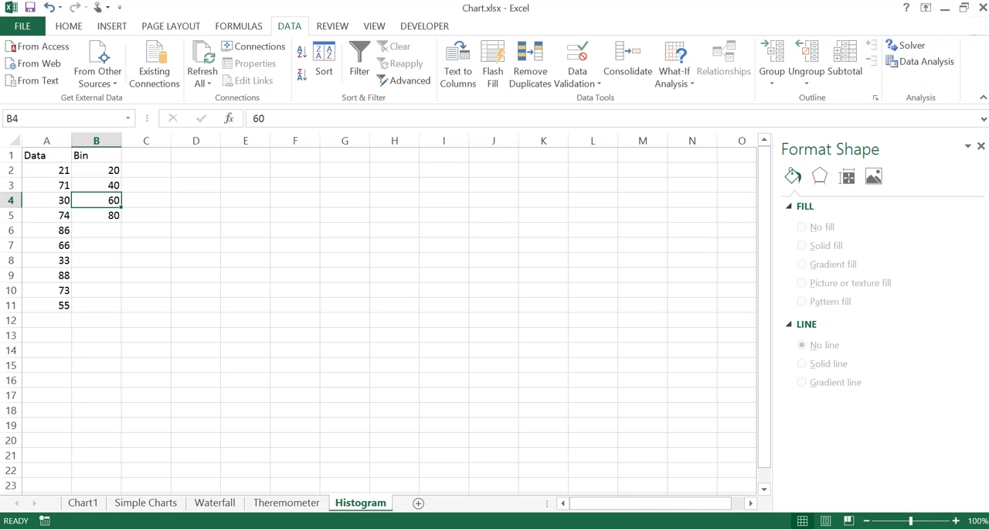
pyautogui.click(56, 165)
pyautogui.press('Up')
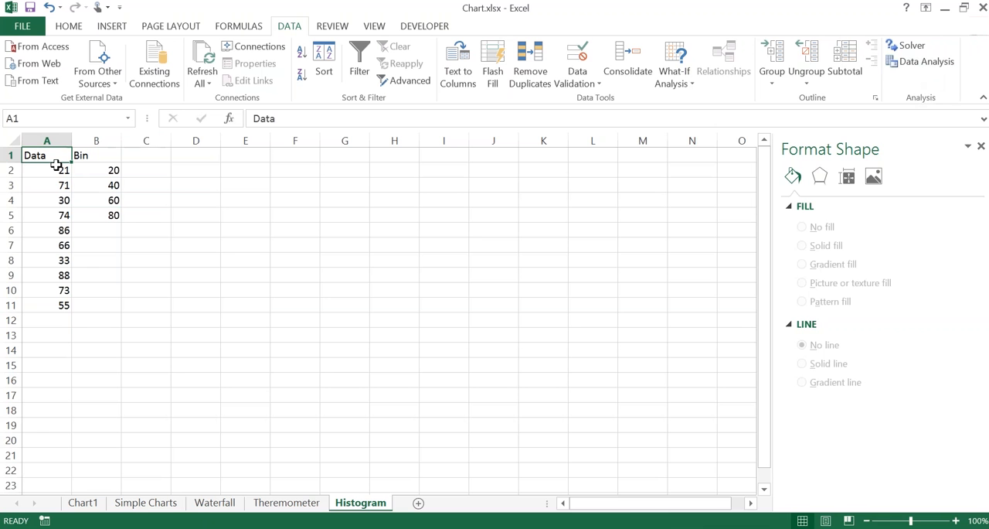
pyautogui.press('Down')
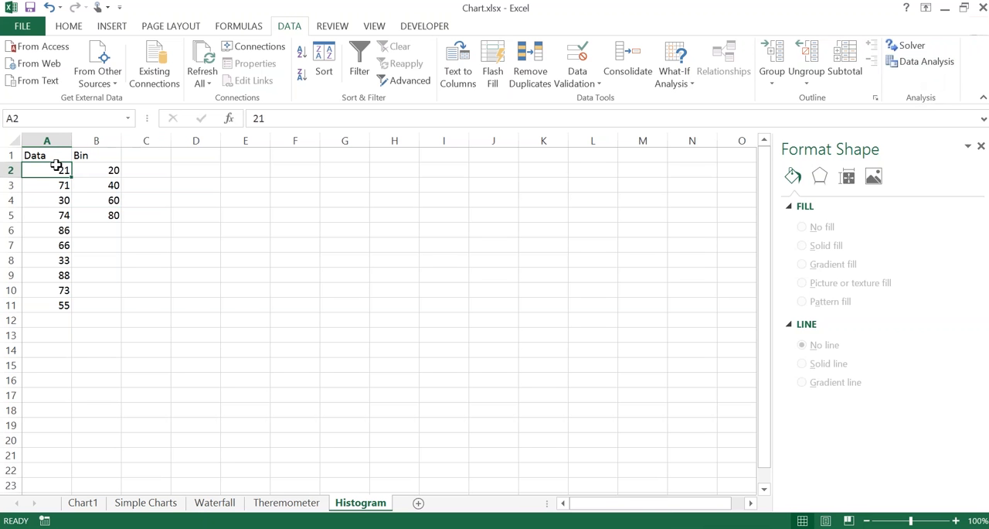
pyautogui.hotkey('ctrl', 'shift', 'Down')
pyautogui.press('Right')
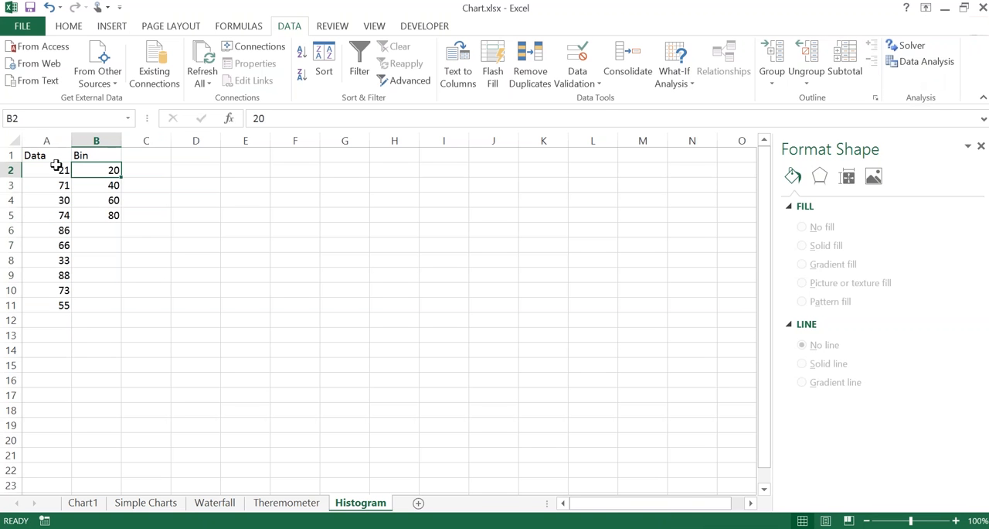
pyautogui.hotkey('ctrl', 'shift', 'Down')
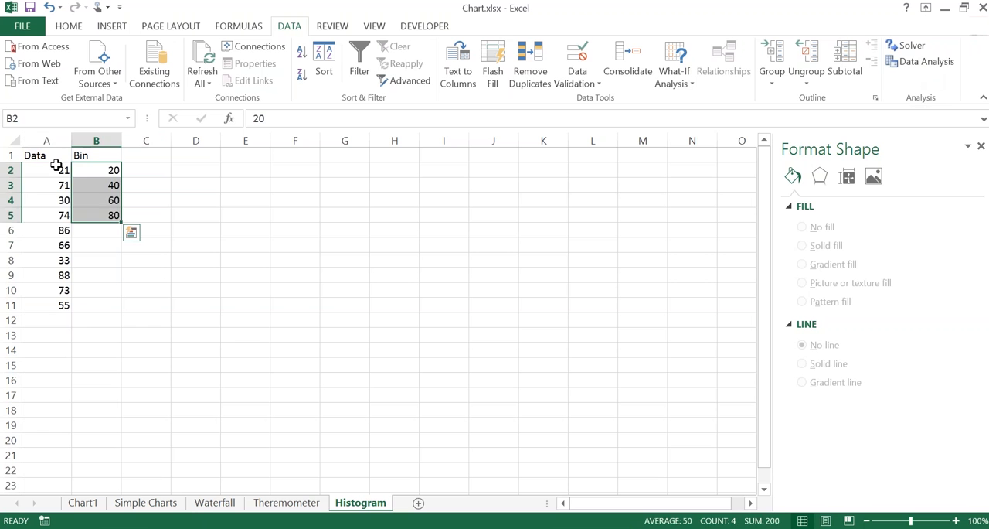
# Step: Select the Data values in A2:A11, followed by the Bin values in B2:B5
pyautogui.press('Down')
pyautogui.press('Left')
pyautogui.press('Up')
pyautogui.press('Up')
pyautogui.press('Down')
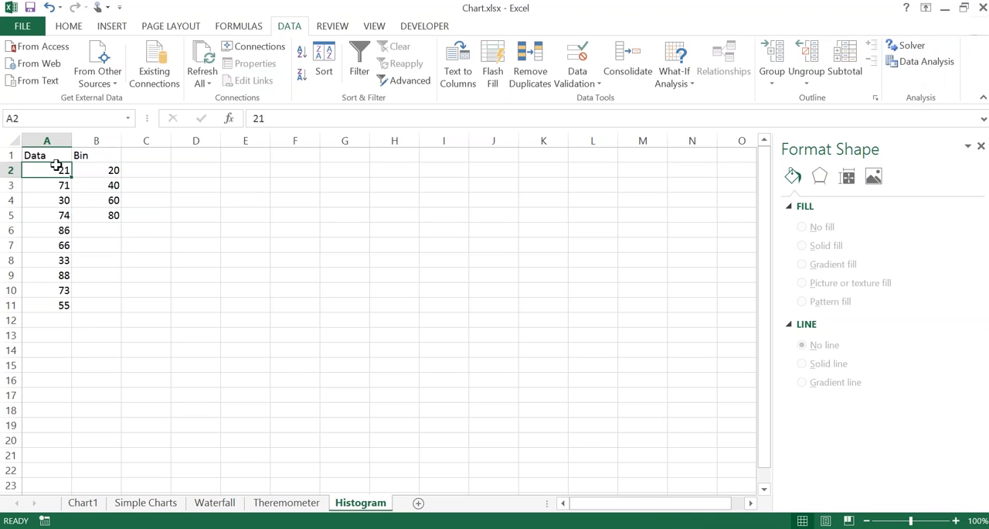
pyautogui.hotkey('ctrl', 'shift', 'Down')
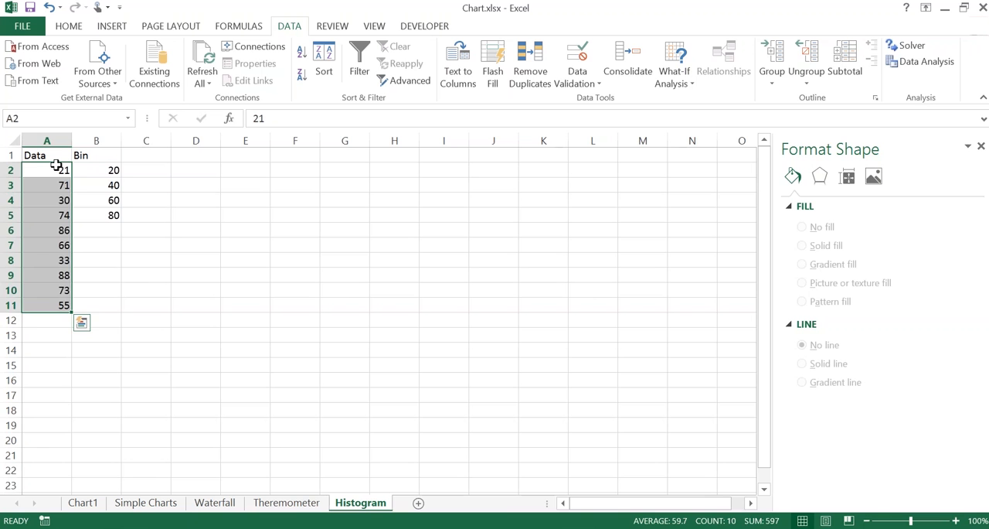
pyautogui.press('Right')
pyautogui.hotkey('ctrl', 'shift', 'Down')
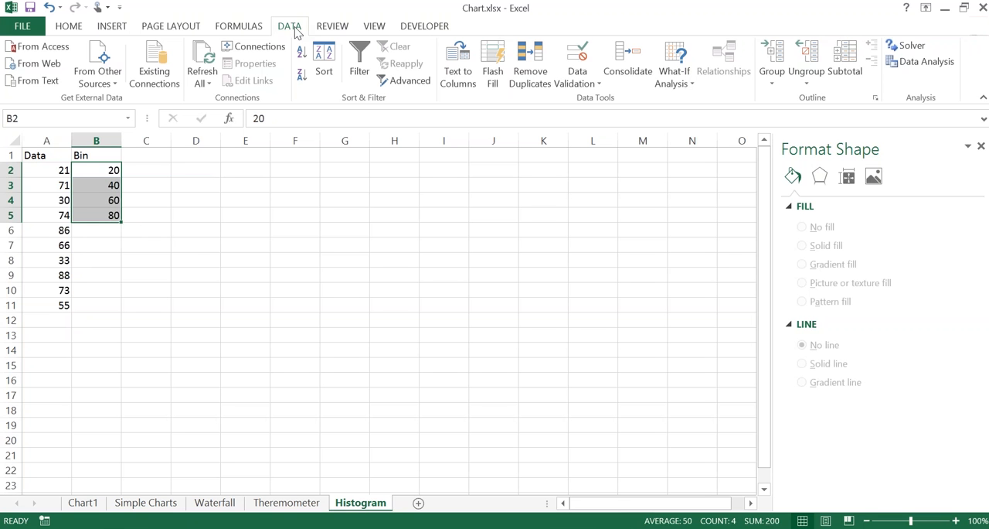
# Step: Open the Histogram tool from the Data Analysis list of analysis tools
pyautogui.hotkey('ctrl', 'q')
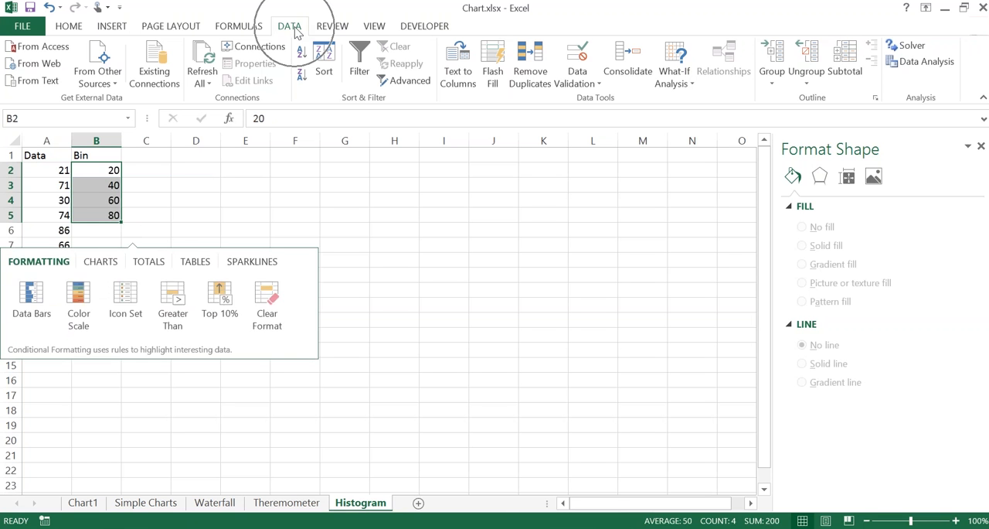
pyautogui.click(922, 63)
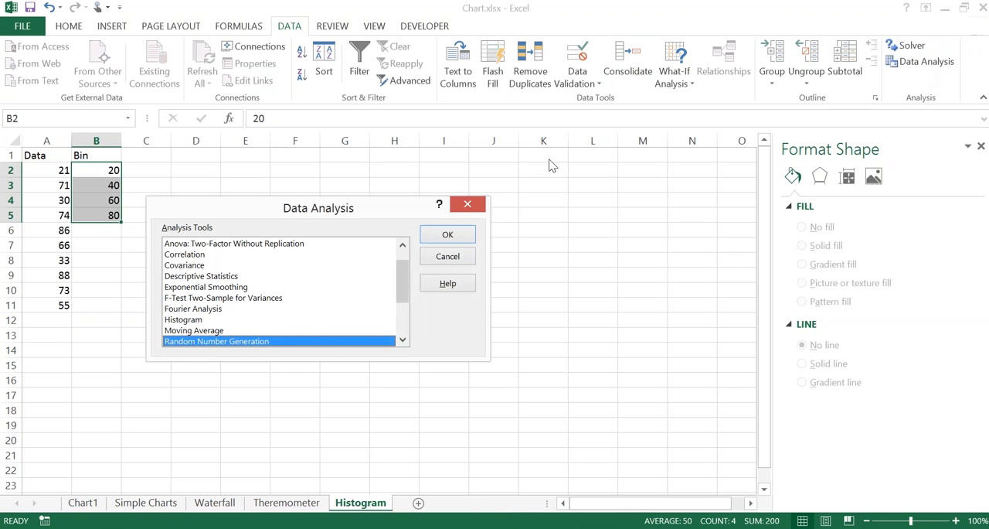
pyautogui.scroll(-2, 403, 286)
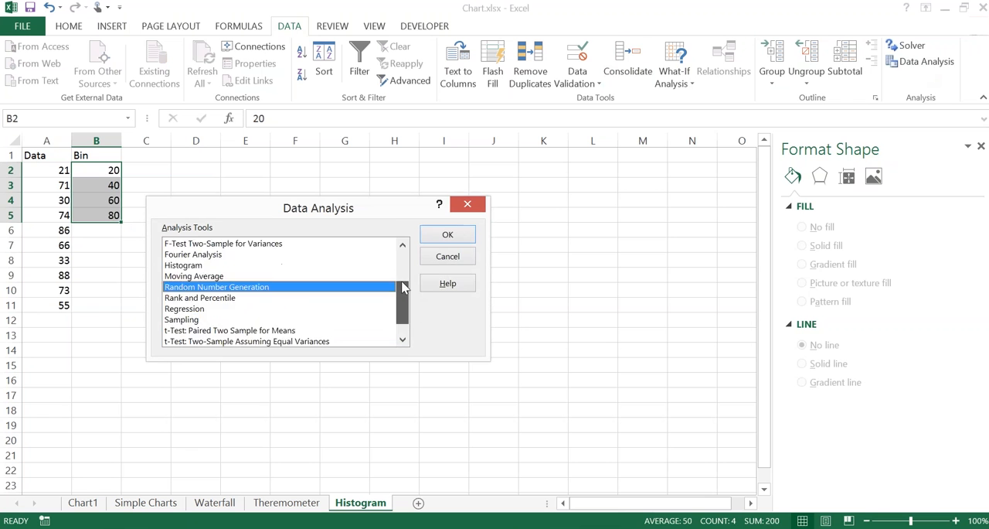
pyautogui.scroll(3, 403, 284)
pyautogui.scroll(-1, 405, 267)
pyautogui.scroll(1, 410, 264)
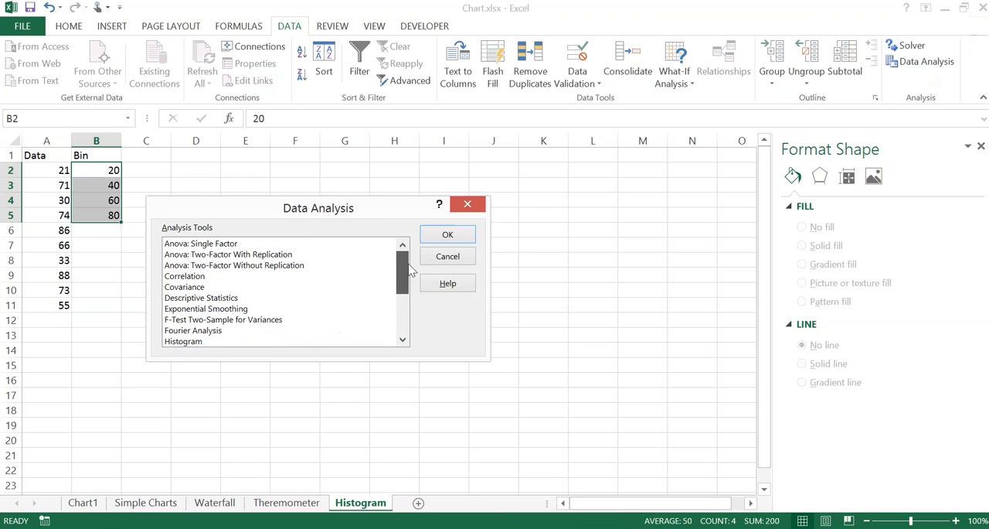
pyautogui.moveTo(408, 264); pyautogui.dragTo(408, 306)
pyautogui.click(226, 308)
pyautogui.press('h')
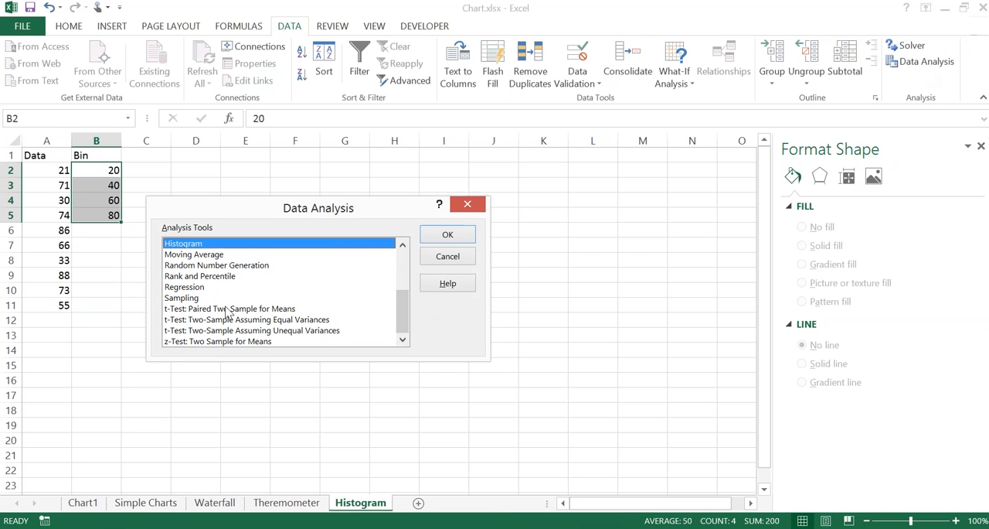
pyautogui.press('Up')
pyautogui.press('Up')
pyautogui.press('Down')
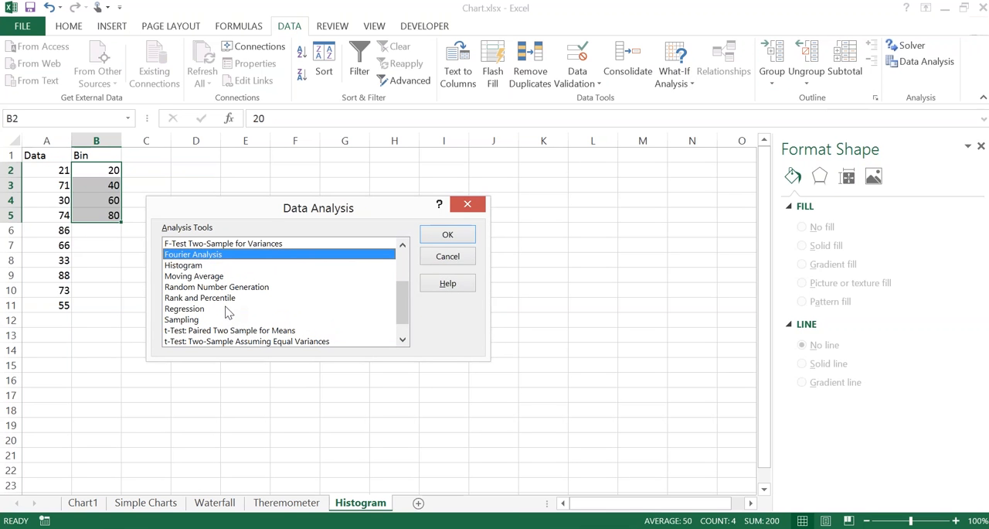
pyautogui.press('Down')
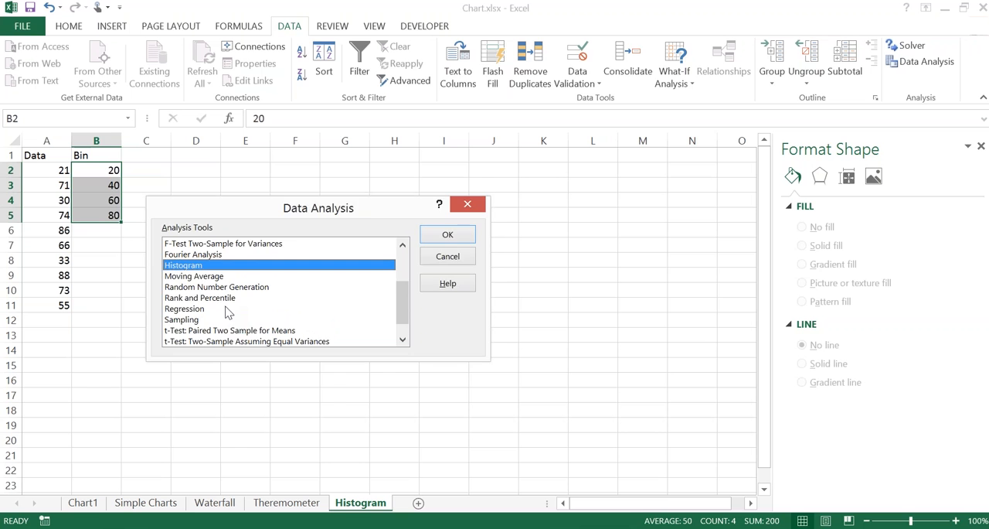
pyautogui.press('Return')
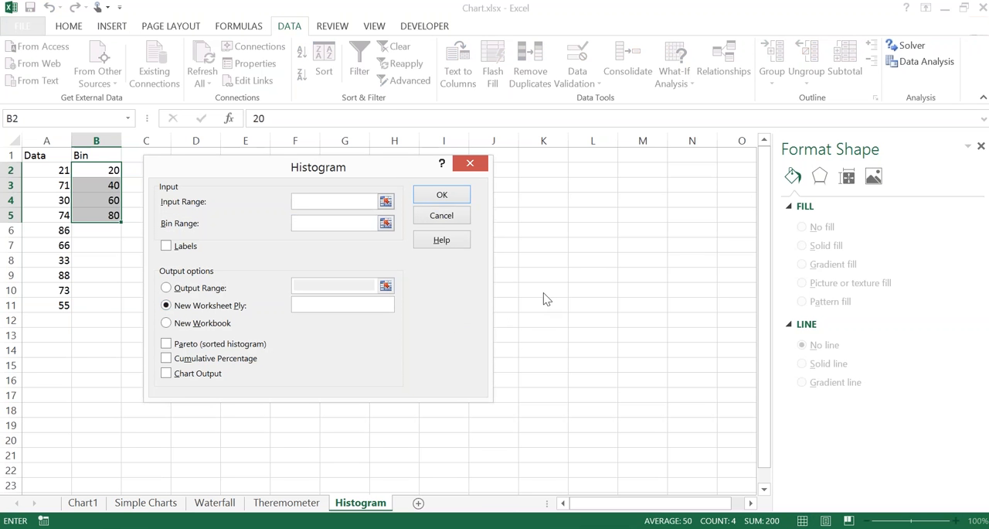
# Step: Set the histogram's input range to A1:A11 and its bin range to B1:B5, including the header cells
pyautogui.moveTo(558, 285); pyautogui.dragTo(652, 292)
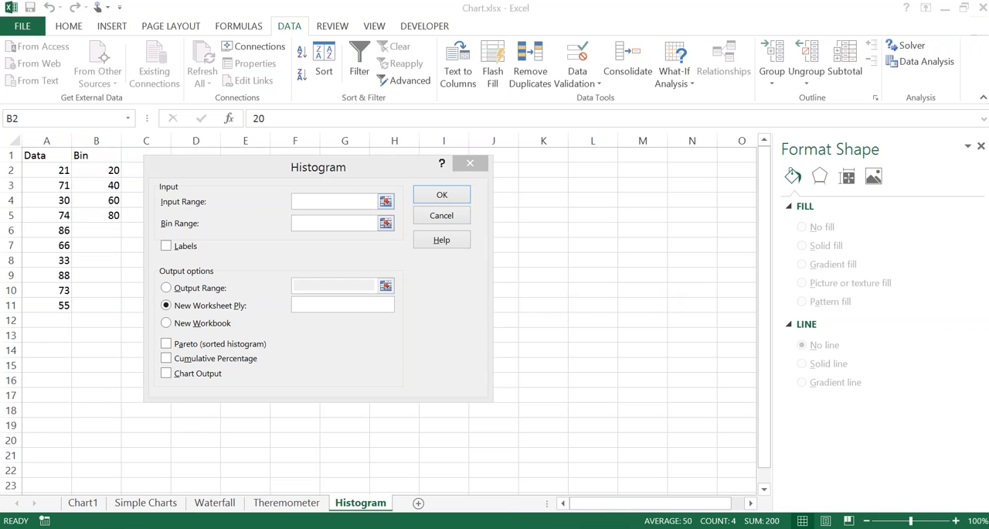
pyautogui.click(301, 202)
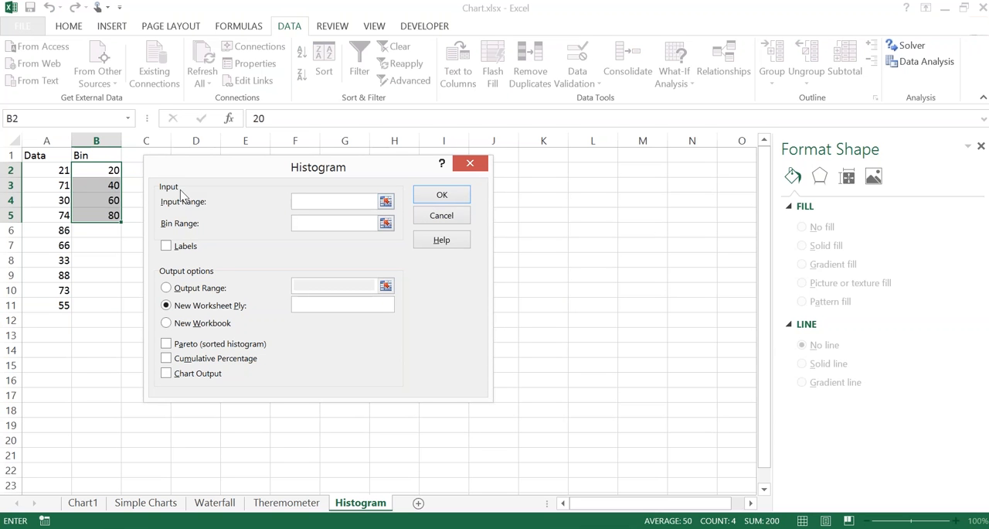
pyautogui.click(53, 170)
pyautogui.press('Up')
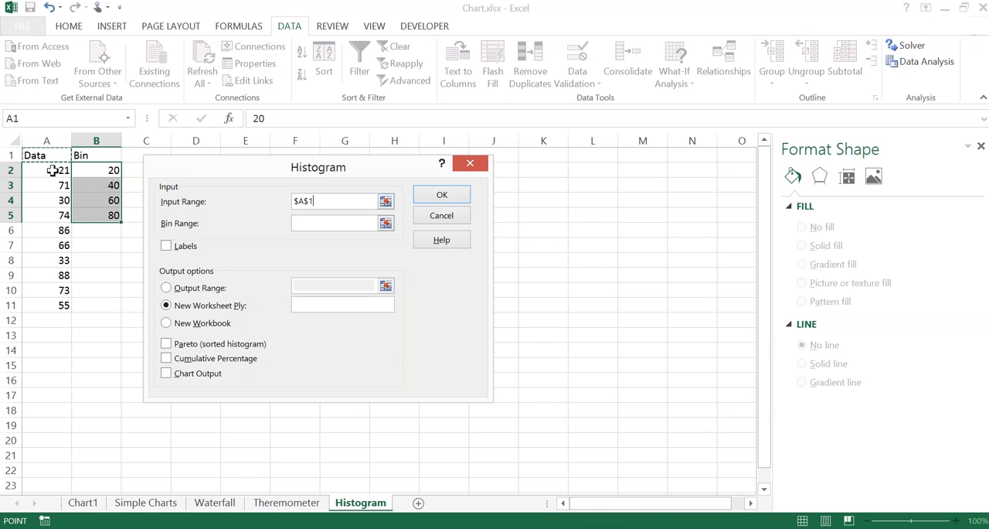
pyautogui.hotkey('ctrl', 'shift', 'Down')
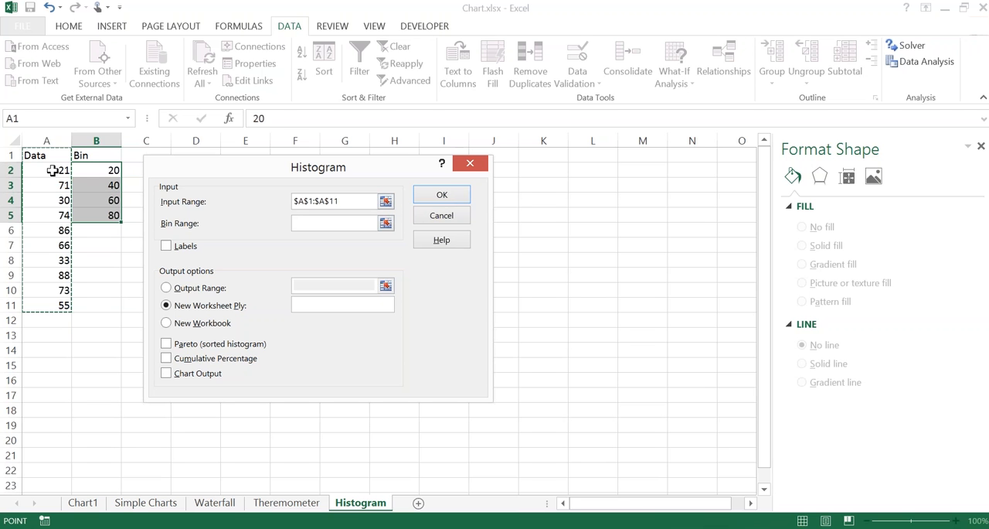
pyautogui.press('Tab')
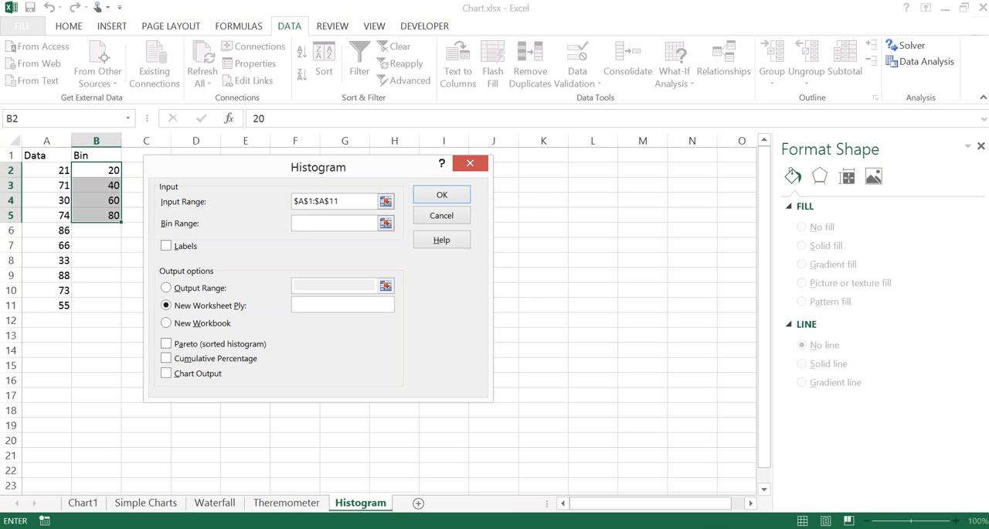
pyautogui.click(81, 157)
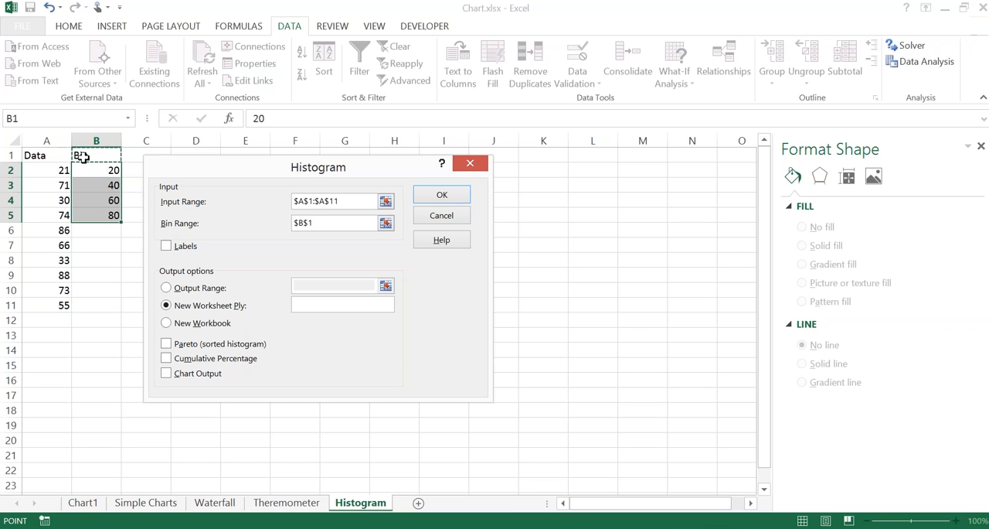
pyautogui.hotkey('ctrl', 'shift', 'Down')
# Step: Turn on Labels for the histogram and choose Output Range as the output option
pyautogui.click(172, 249)
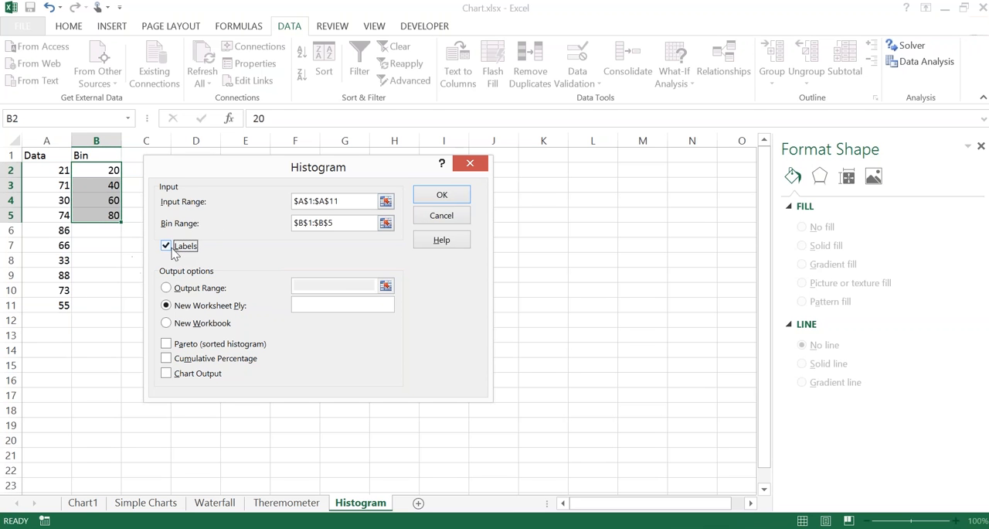
pyautogui.click(171, 249)
pyautogui.click(174, 254)
pyautogui.click(565, 261)
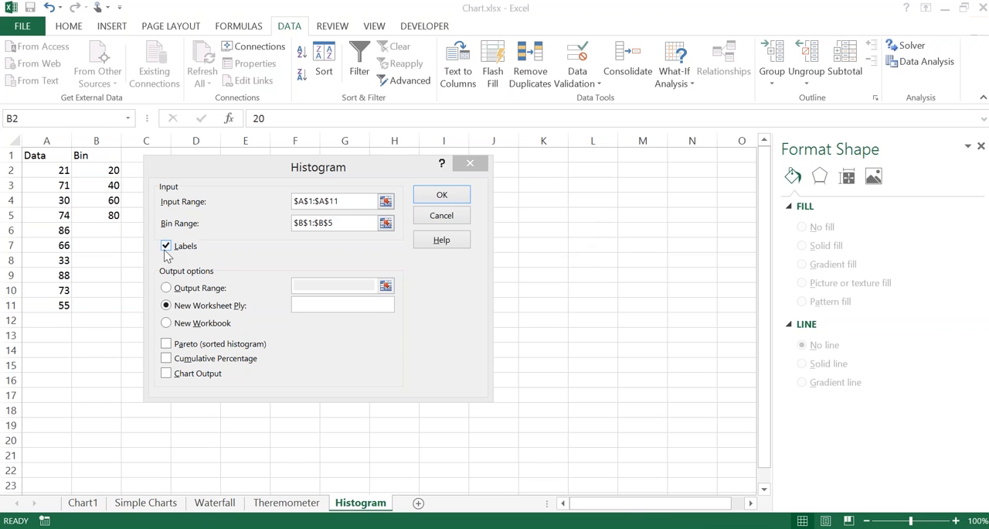
pyautogui.press('Escape')
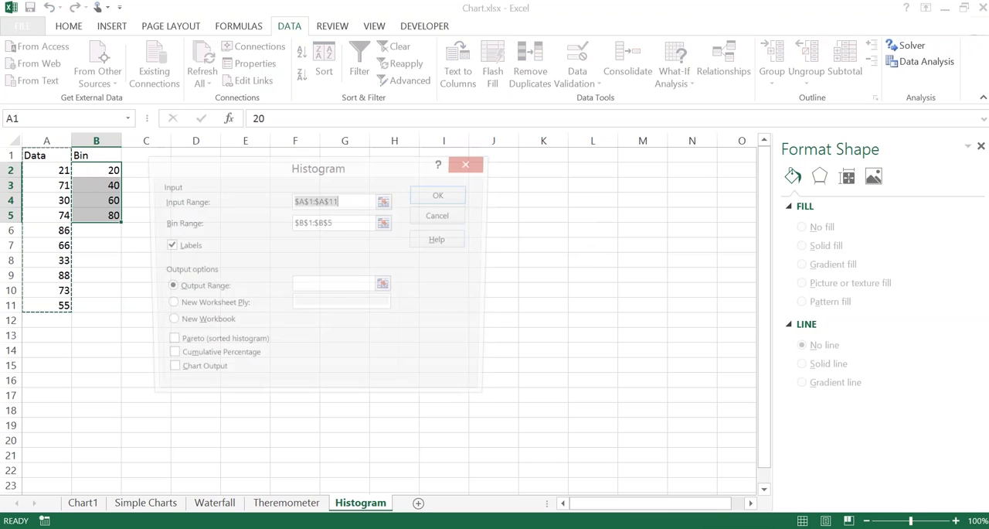
# Step: Clear the histogram's input range and reselect A1:A11 for it
pyautogui.click(85, 188)
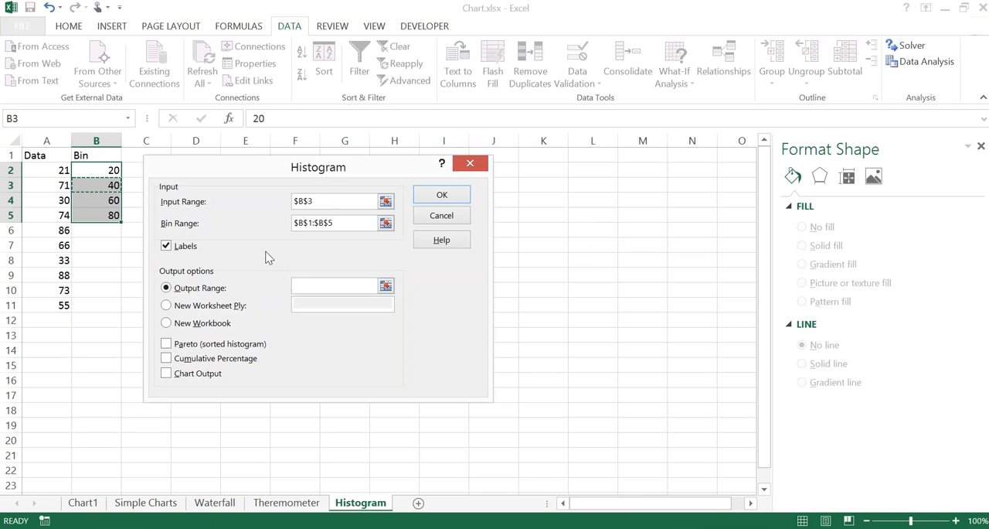
pyautogui.moveTo(327, 201); pyautogui.dragTo(252, 199)
pyautogui.press('BackSpace')
pyautogui.click(61, 156)
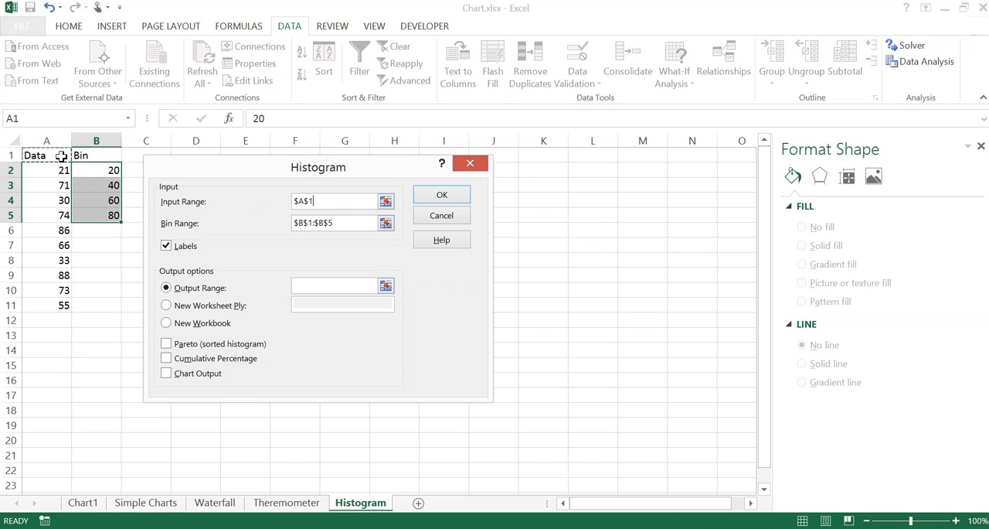
pyautogui.moveTo(61, 156); pyautogui.dragTo(54, 305)
pyautogui.press('Tab')
pyautogui.press('Tab')
pyautogui.press('Tab')
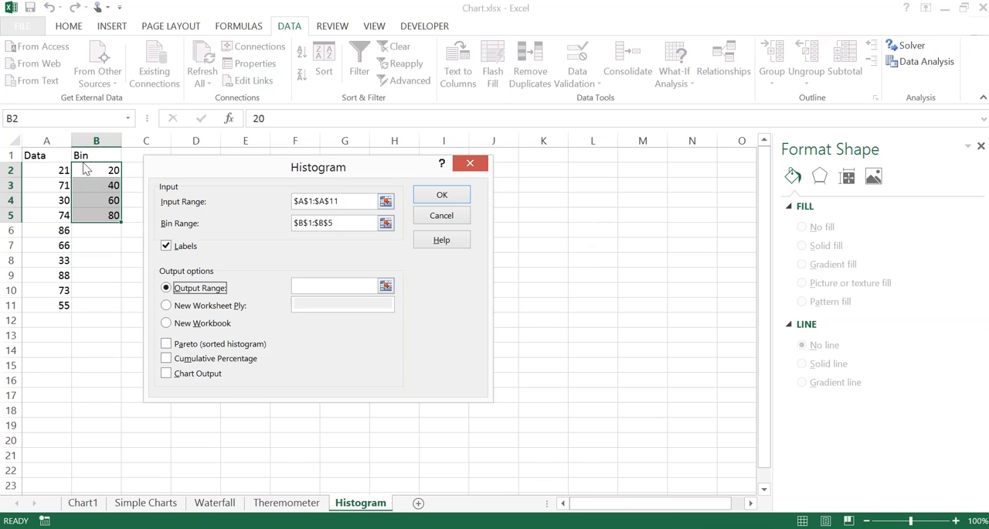
# Step: Move the Histogram dialog clear of the cells and set the output range to cell E2
pyautogui.click(328, 286)
pyautogui.click(309, 283)
pyautogui.moveTo(271, 176); pyautogui.dragTo(363, 232)
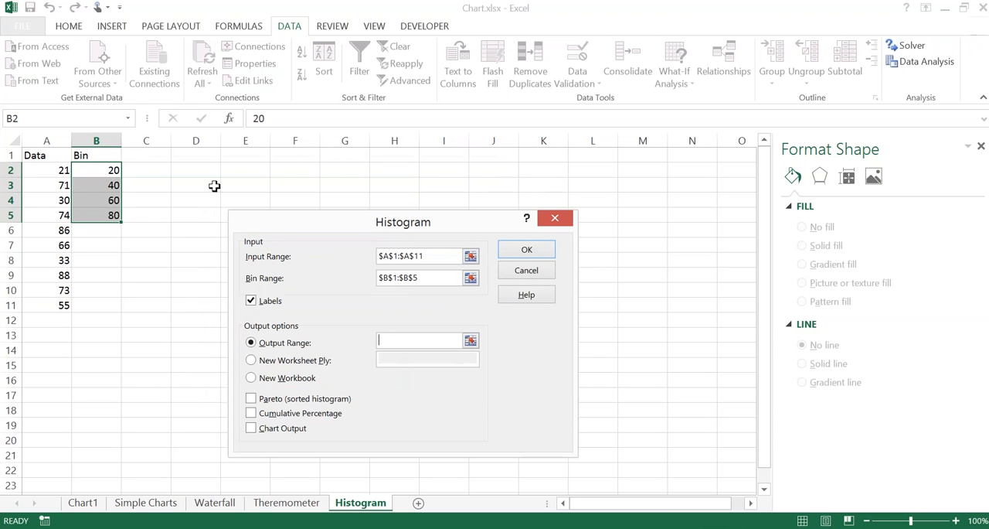
pyautogui.click(252, 169)
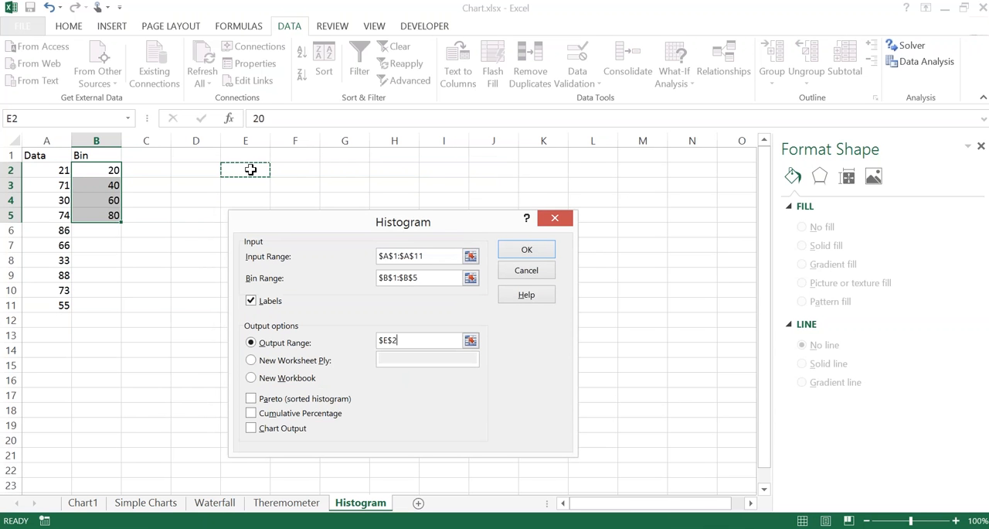
# Step: Try the New Worksheet Ply output option, return to Output Range, and re-enter cell E2 as the destination
pyautogui.click(252, 360)
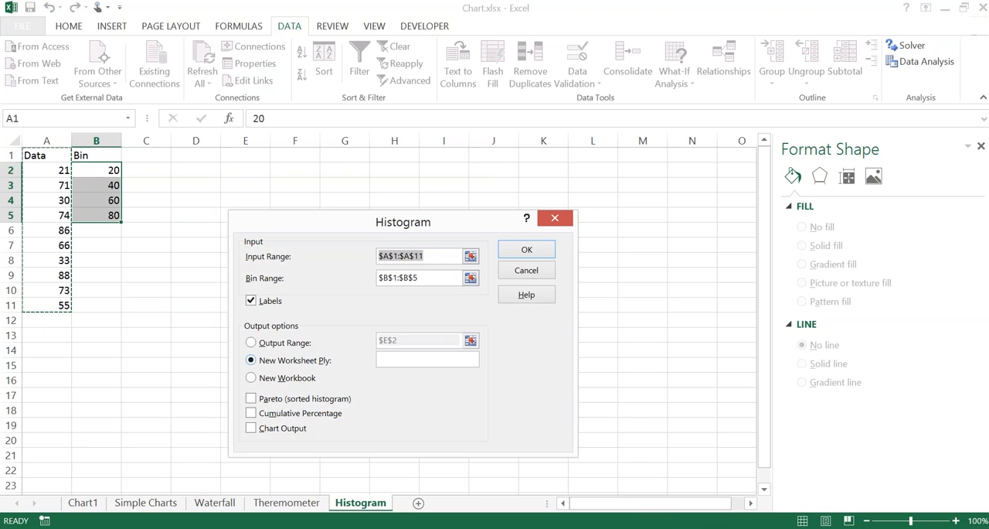
pyautogui.click(251, 342)
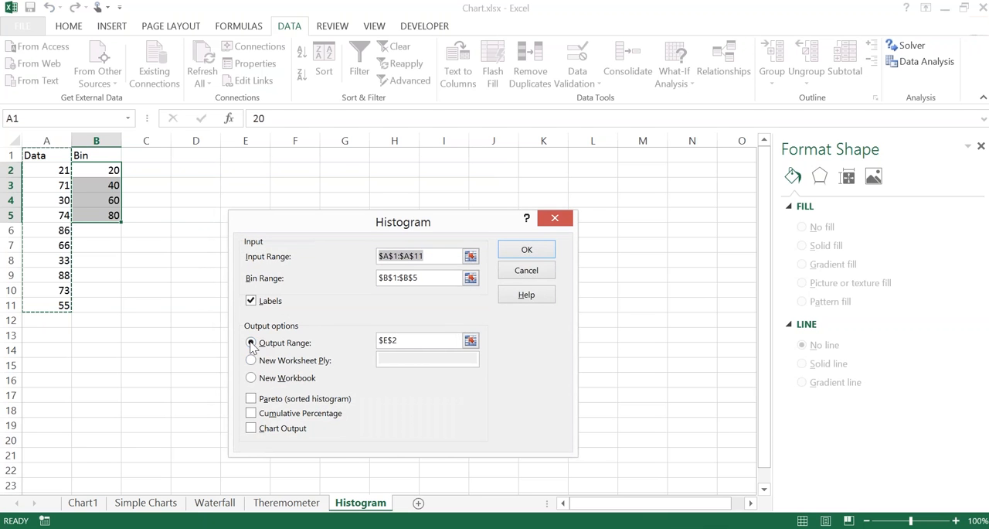
pyautogui.click(425, 341)
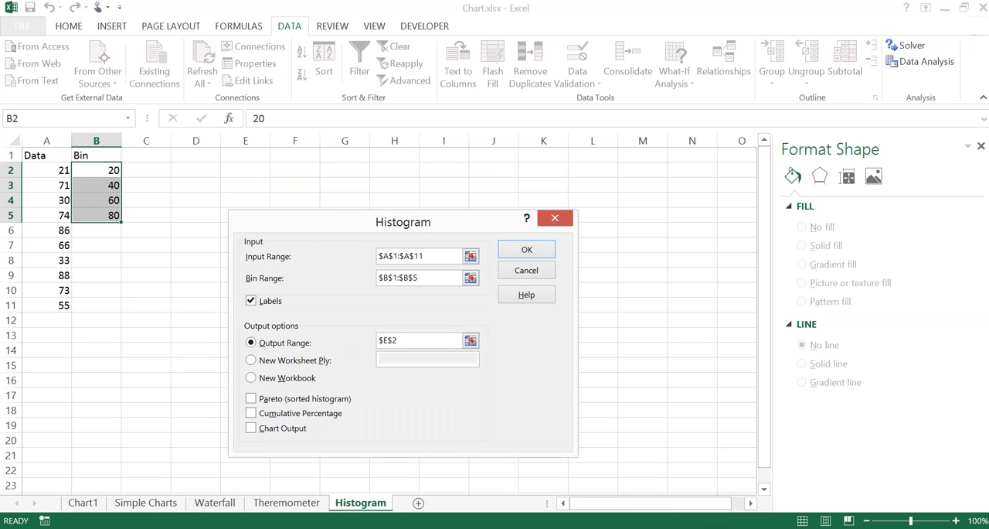
pyautogui.click(254, 183)
pyautogui.press('BackSpace')
pyautogui.press('BackSpace')
pyautogui.press('BackSpace')
pyautogui.press('BackSpace')
pyautogui.press('BackSpace')
pyautogui.press('BackSpace')
pyautogui.press('BackSpace')
pyautogui.press('BackSpace')
pyautogui.click(237, 177)
pyautogui.press('Up')
# Step: Turn on Chart Output and generate the histogram's frequency table and chart
pyautogui.click(252, 431)
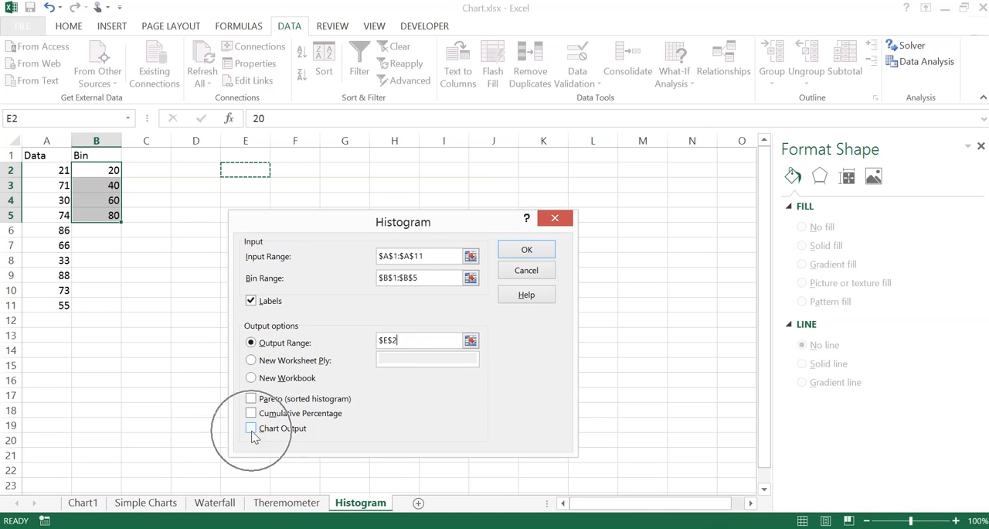
pyautogui.click(250, 431)
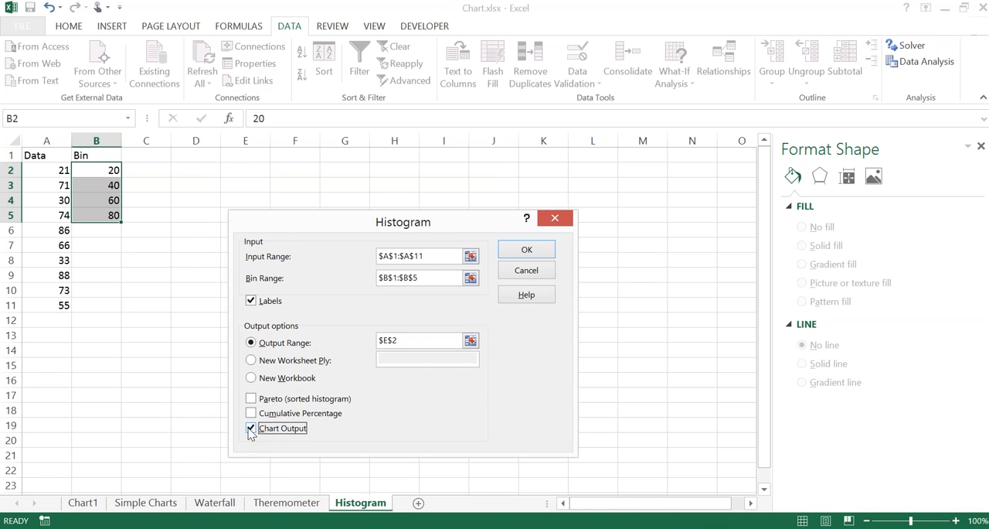
pyautogui.click(525, 251)
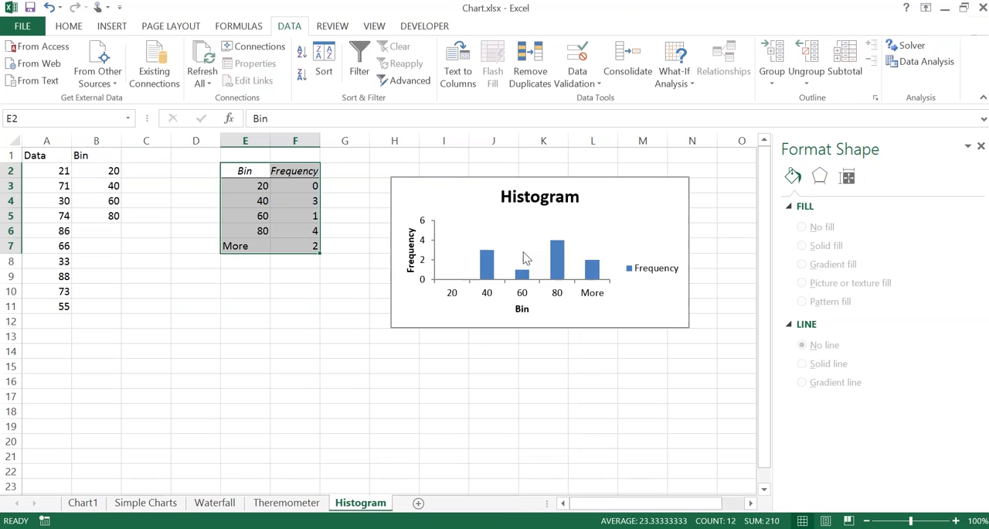
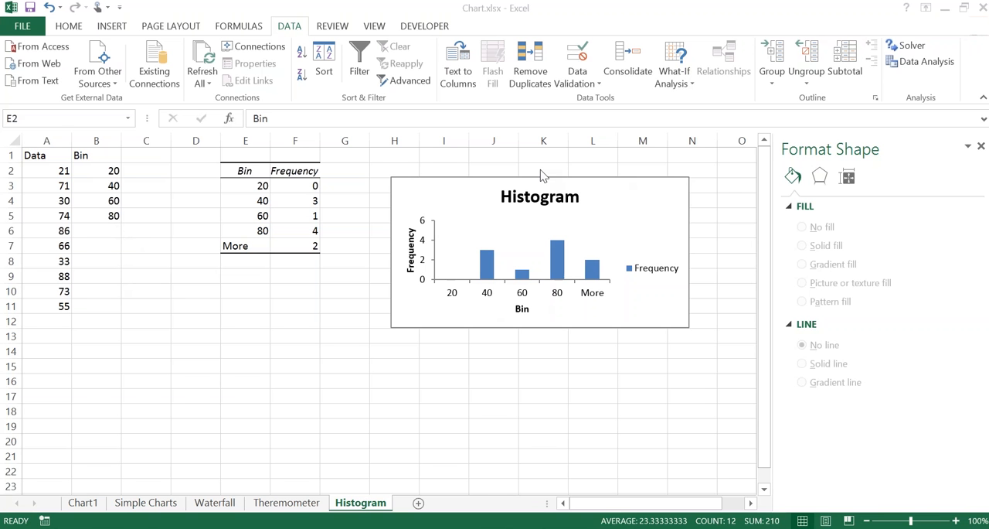
# Step: Add a new blank worksheet after the Histogram sheet
pyautogui.hotkey('ctrl', 'a')
pyautogui.click(418, 503)
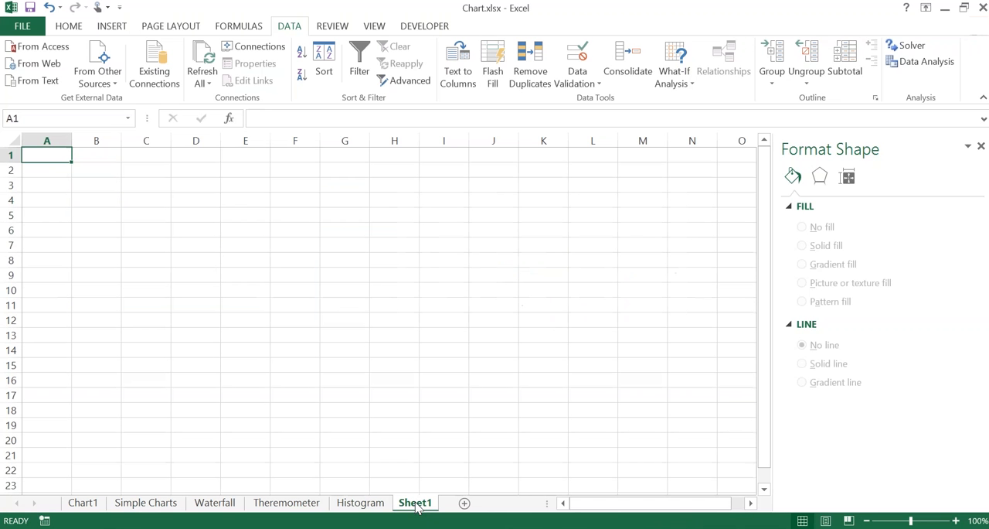
pyautogui.hotkey('alt', 'Tab')
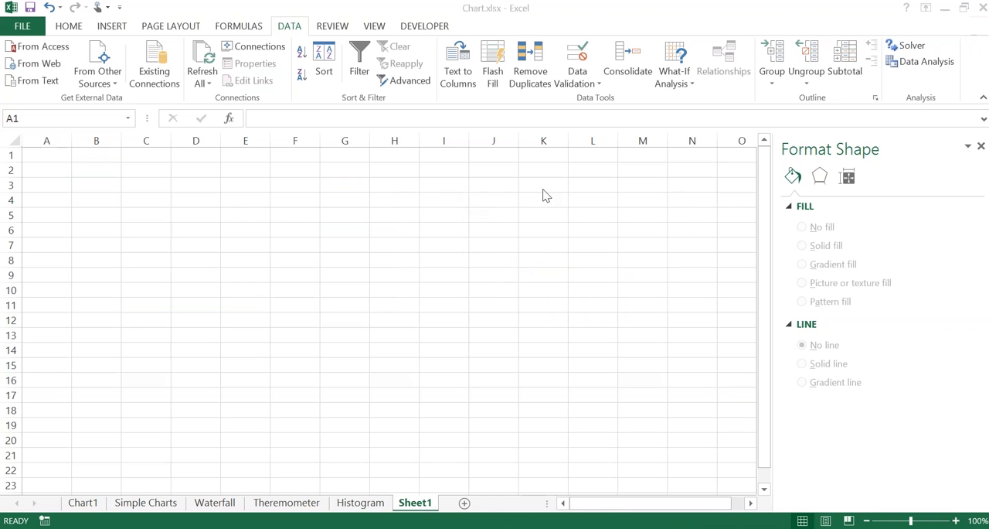
# Step: Enter Batsman in cell C4 of the new sheet
pyautogui.click(165, 200)
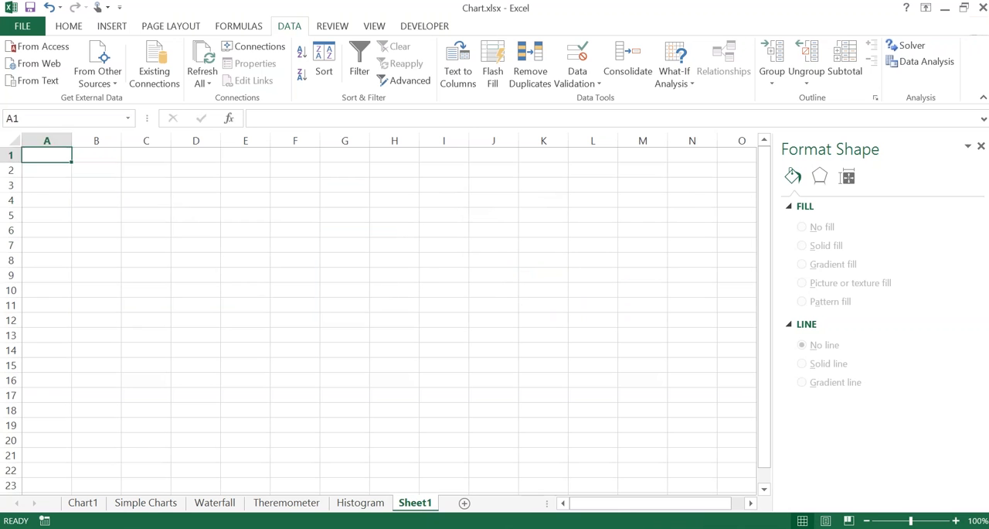
pyautogui.write('Bat')
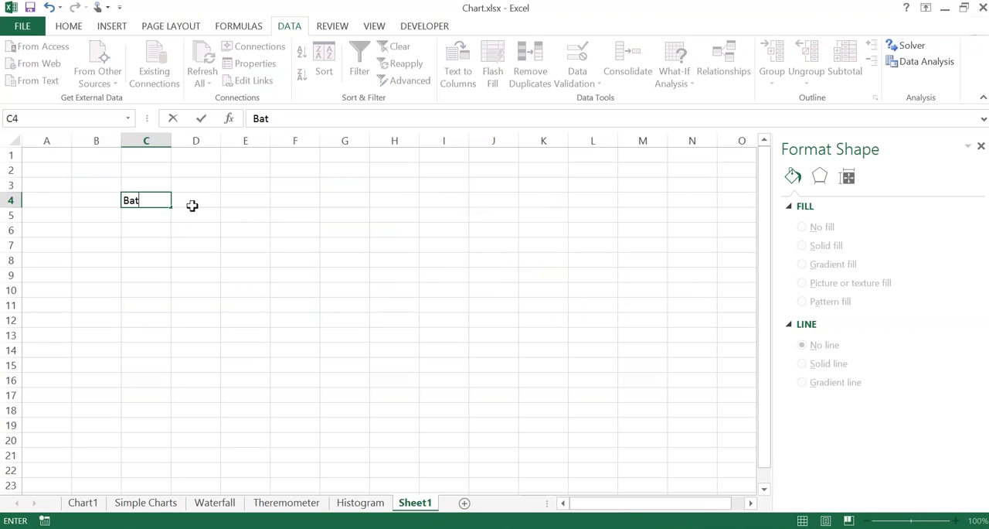
pyautogui.write('sman')
pyautogui.press('Return')
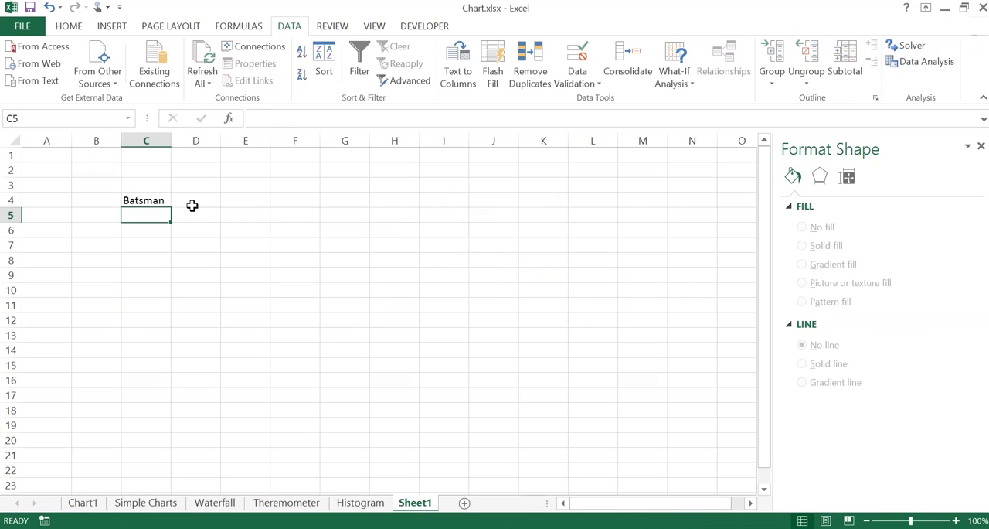
# Step: Enter the header NAME in cell C3
pyautogui.press('Up')
pyautogui.press('Up')
pyautogui.write('NAME')
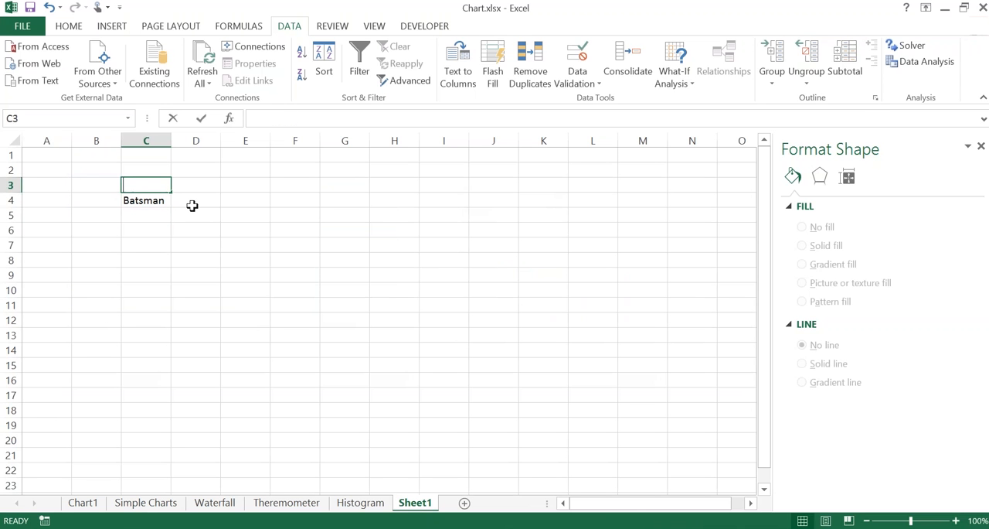
pyautogui.press('Return')
# Step: Change the entry in cell C4 to Batsman 1
pyautogui.press('F2')
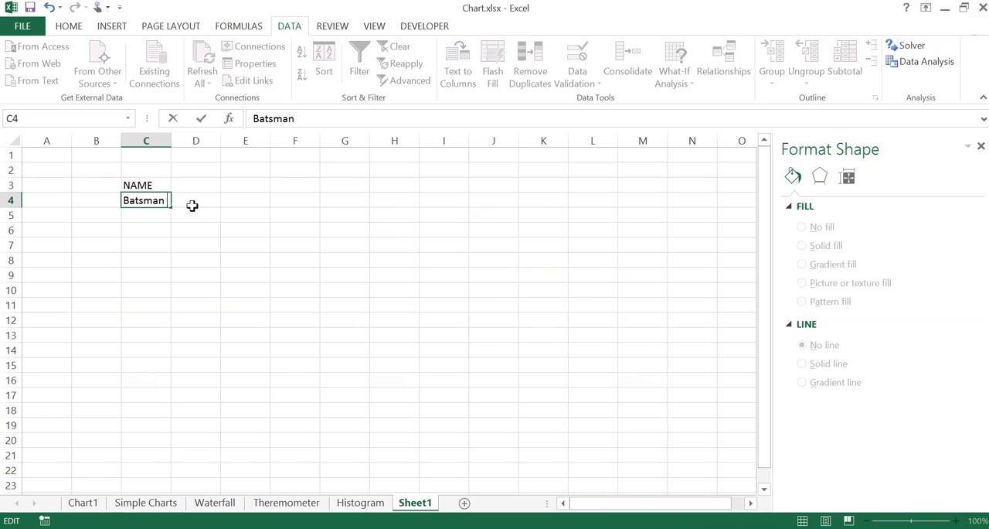
pyautogui.write('1')
pyautogui.press('Return')
pyautogui.press('Up')
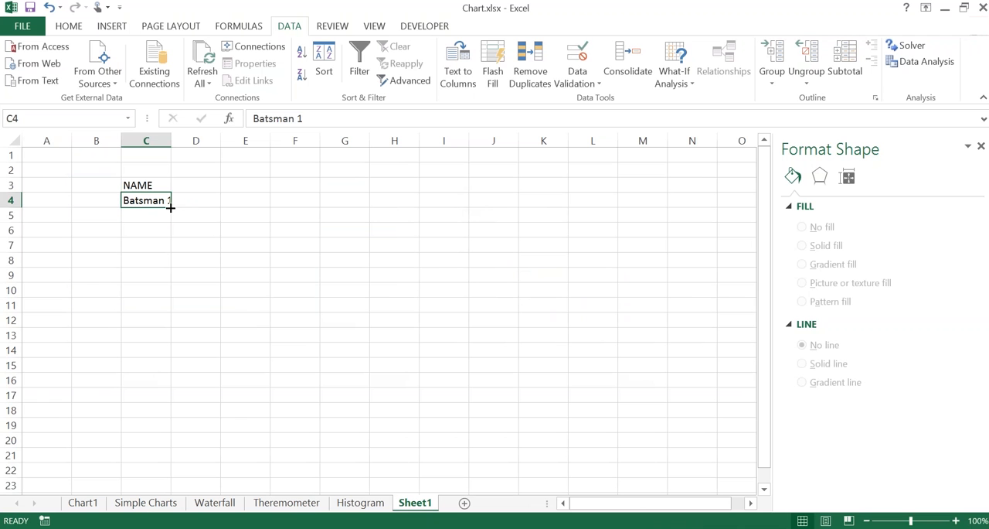
pyautogui.press('Down')
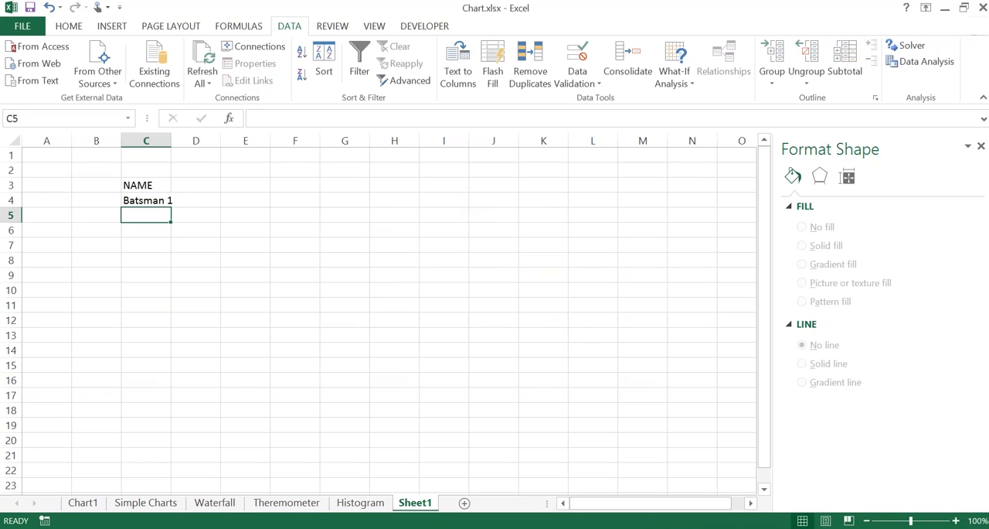
# Step: Replace the entry in C4 with a player's first name and enter a second player's name in C5
pyautogui.press('Up')
pyautogui.press('Delete')
pyautogui.write('Amit')
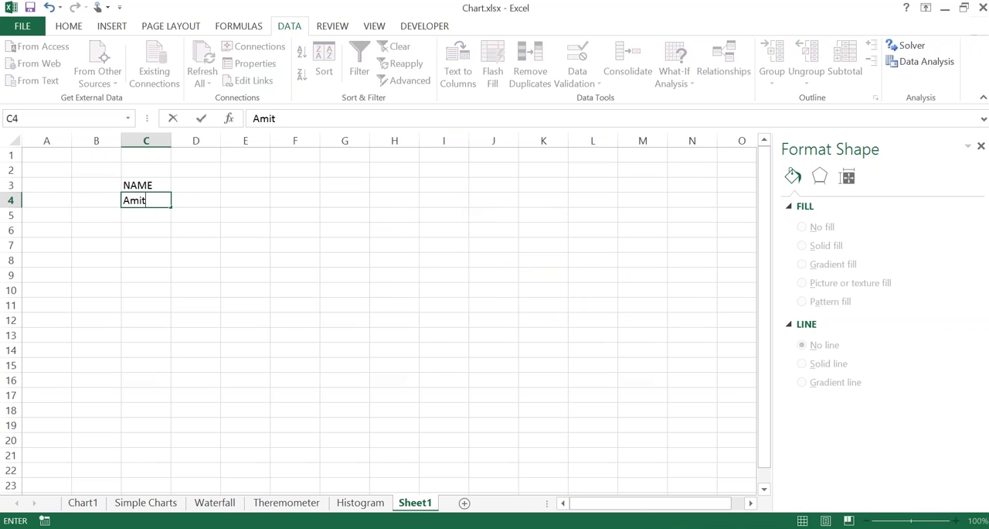
pyautogui.press('Return')
pyautogui.write('Vinoth')
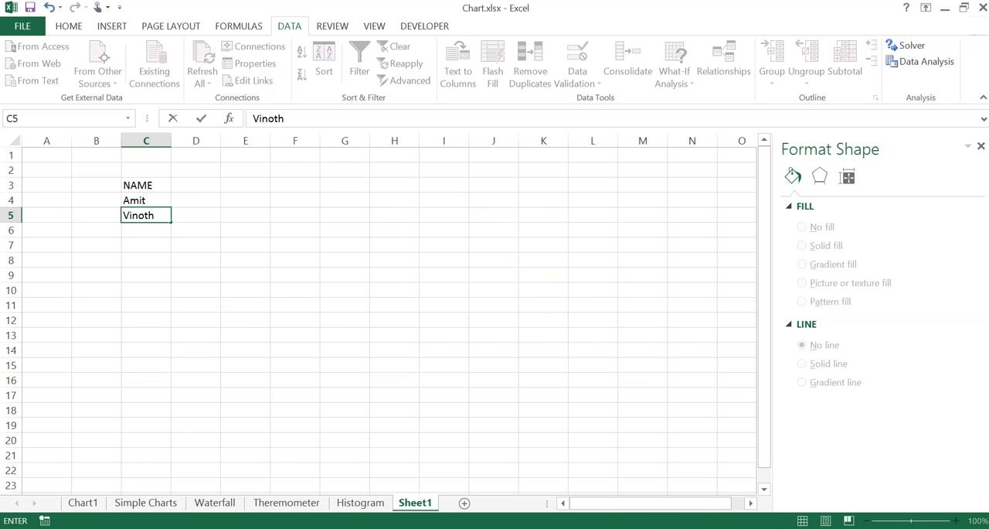
pyautogui.press('Return')
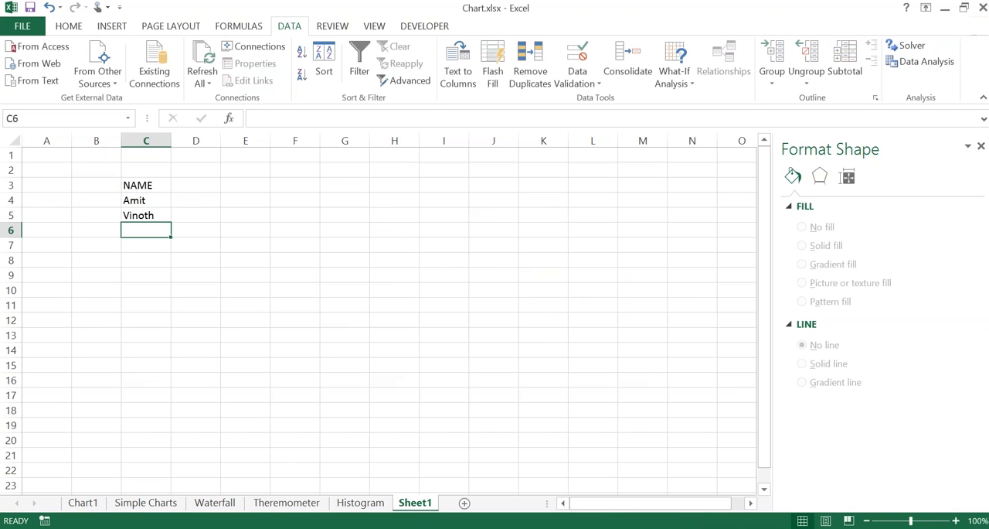
# Step: Complete the NAME column with three more players' first names in cells C6 to C8
pyautogui.write('Ashwani')
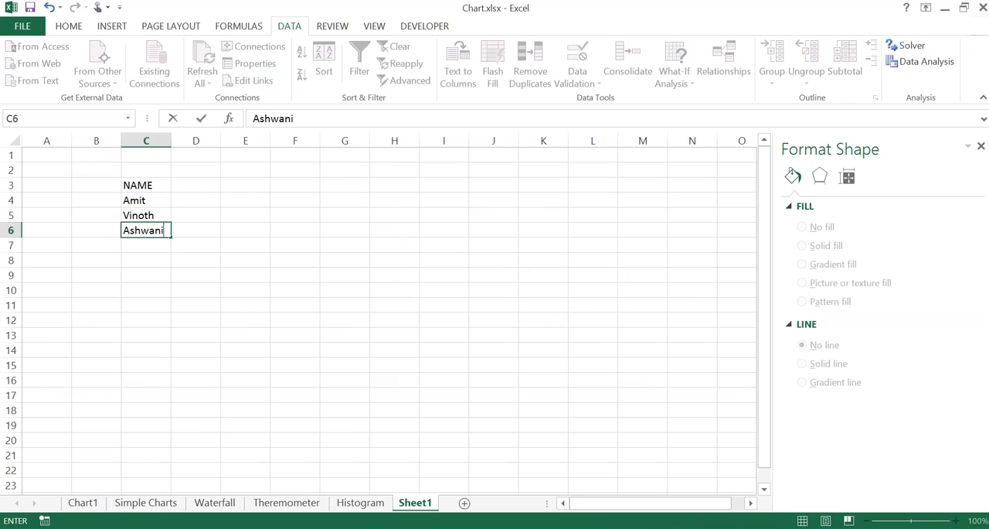
pyautogui.press('Return')
pyautogui.write('Shivn')
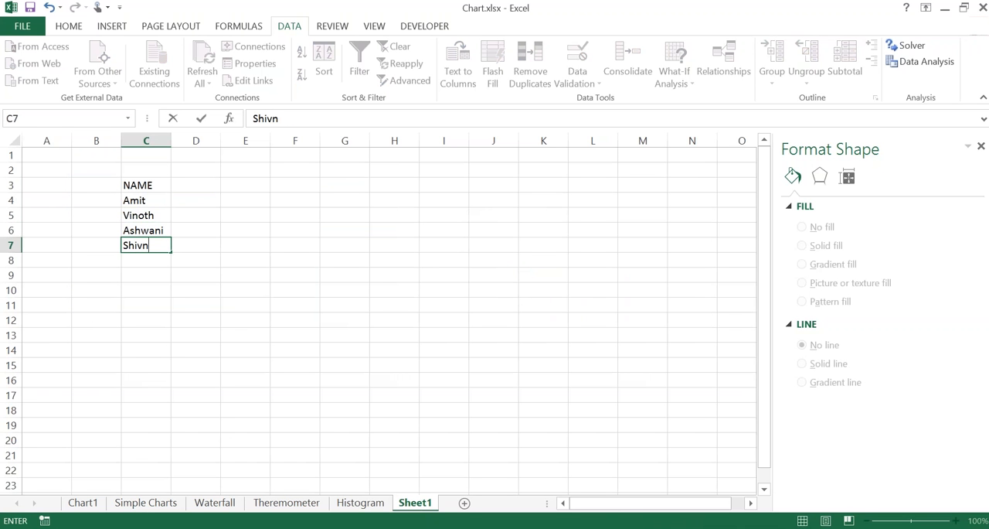
pyautogui.write('am')
pyautogui.press('BackSpace')
pyautogui.press('BackSpace')
pyautogui.press('BackSpace')
pyautogui.write('em')
pyautogui.write('ndra')
pyautogui.press('Return')
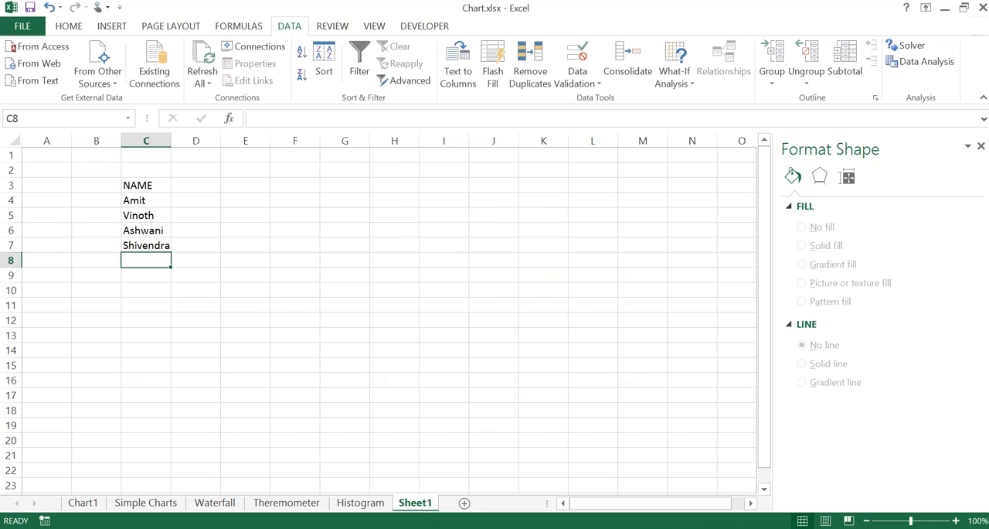
pyautogui.write('Ambarish')
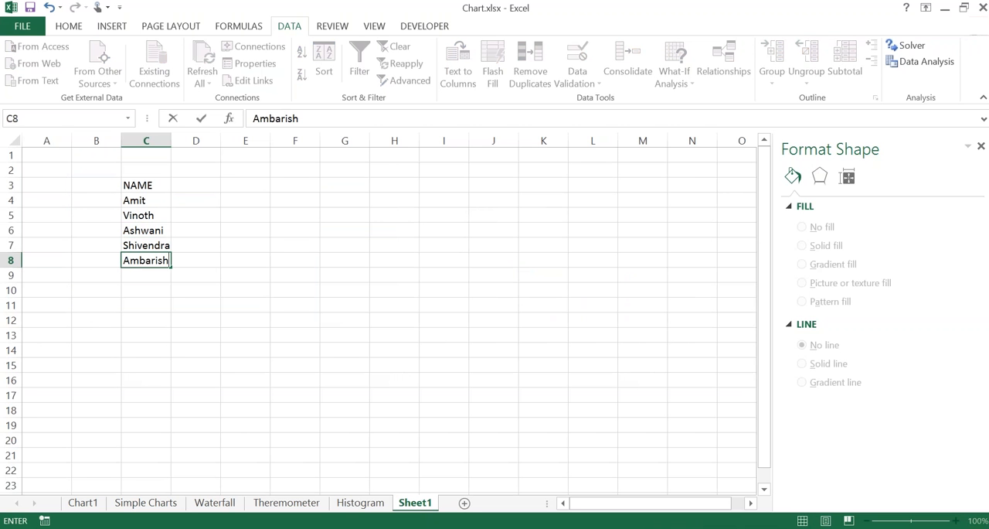
pyautogui.press('Return')
# Step: Enter the header Score in cell D3, beside NAME
pyautogui.press('Up')
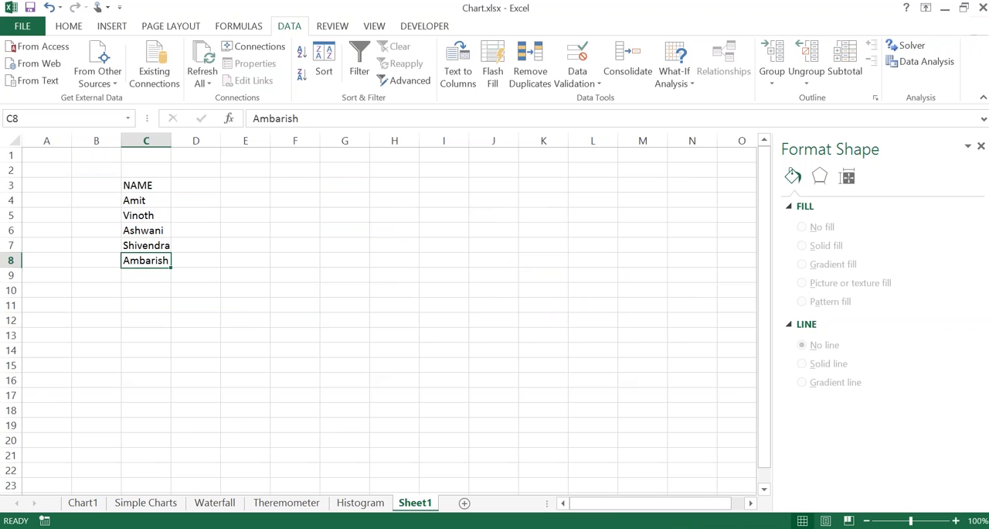
pyautogui.press('Up')
pyautogui.press('Up')
pyautogui.press('Up')
pyautogui.press('Up')
pyautogui.press('Up')
pyautogui.press('Right')
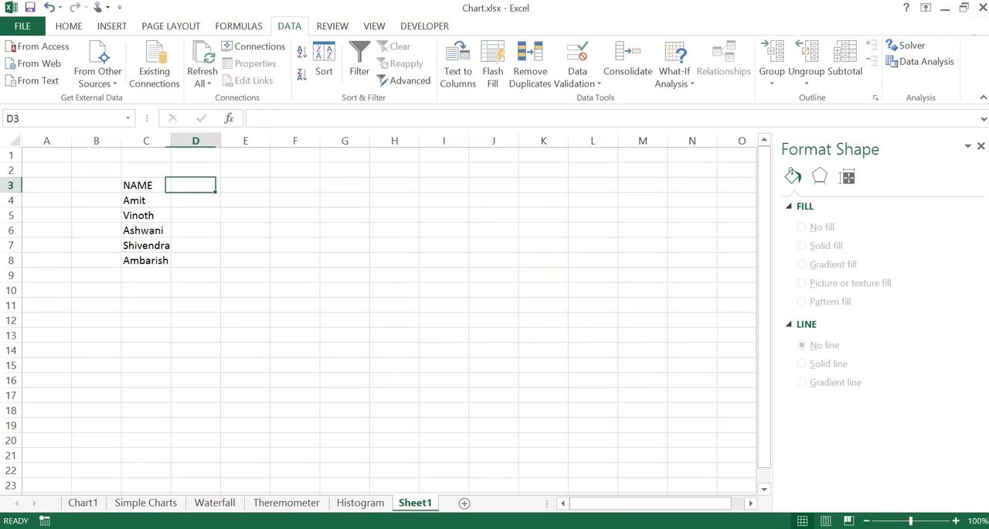
pyautogui.write('Score')
pyautogui.press('Return')
pyautogui.hotkey('shift', 'Down')
pyautogui.hotkey('shift', 'Down')
pyautogui.hotkey('shift', 'Down')
pyautogui.hotkey('shift', 'Down')
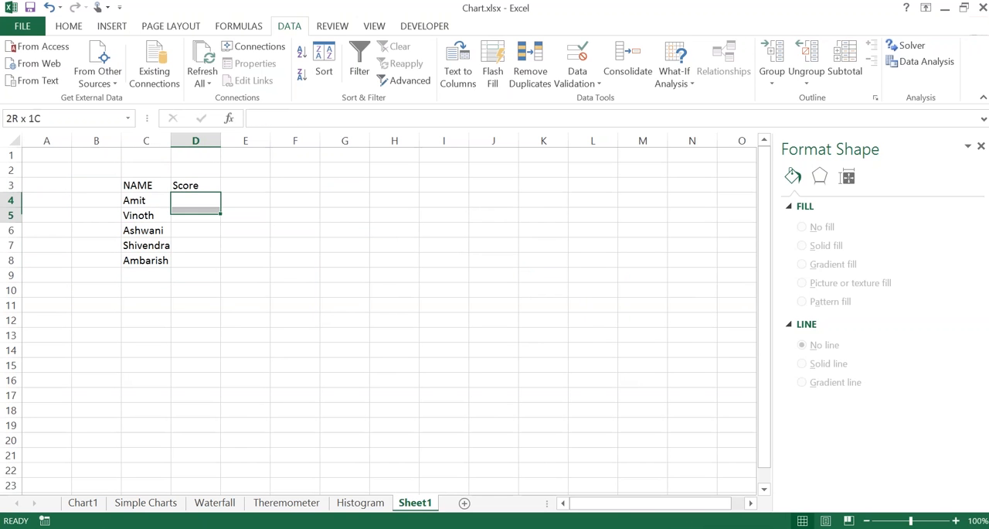
pyautogui.write('=ran')
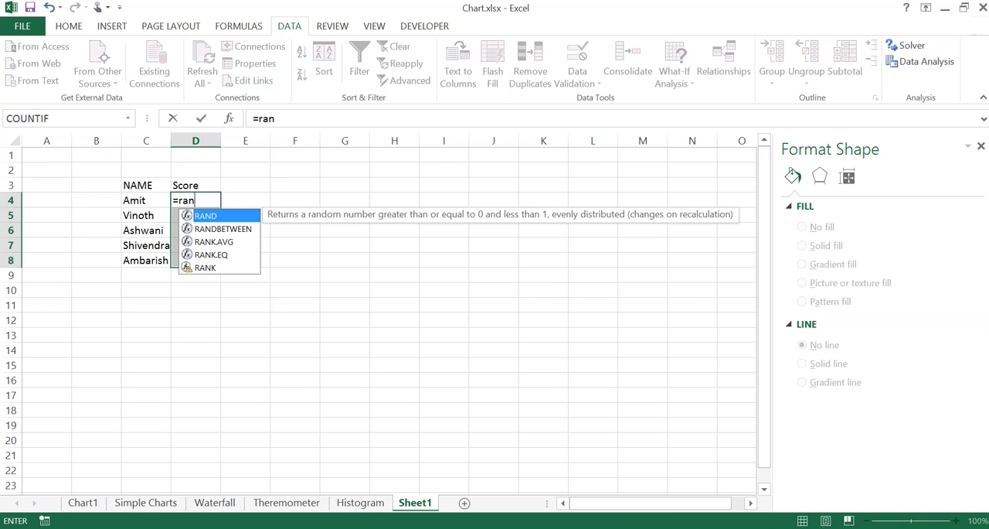
pyautogui.press('Right')
pyautogui.press('Down')
pyautogui.press('Left')
pyautogui.press('Up')
# Step: Fill D4:D8 with =RANDBETWEEN(10,99) and convert the generated scores to fixed values
pyautogui.hotkey('shift', 'Down')
pyautogui.hotkey('shift', 'Down')
pyautogui.hotkey('shift', 'Down')
pyautogui.hotkey('shift', 'Down')
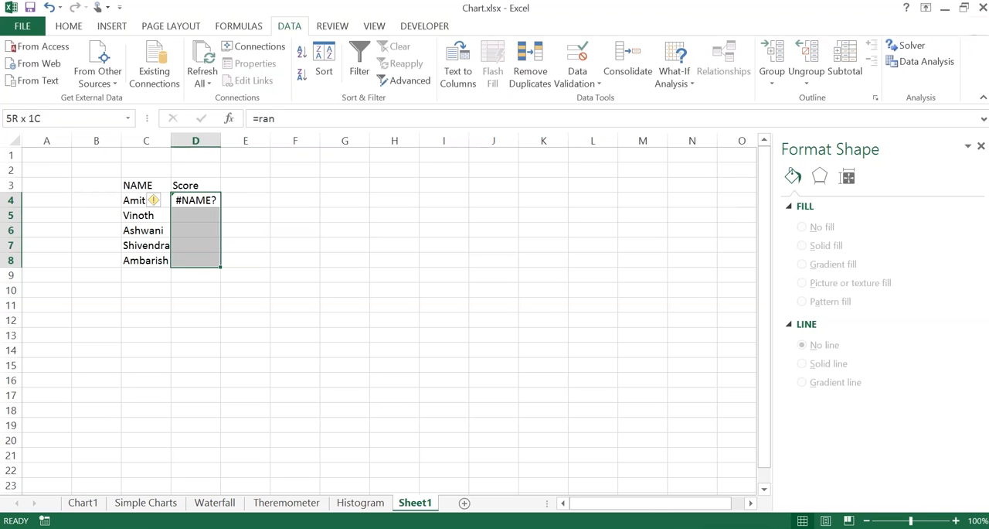
pyautogui.write('=ran')
pyautogui.press('Down')
pyautogui.press('Tab')
pyautogui.write('10,99')
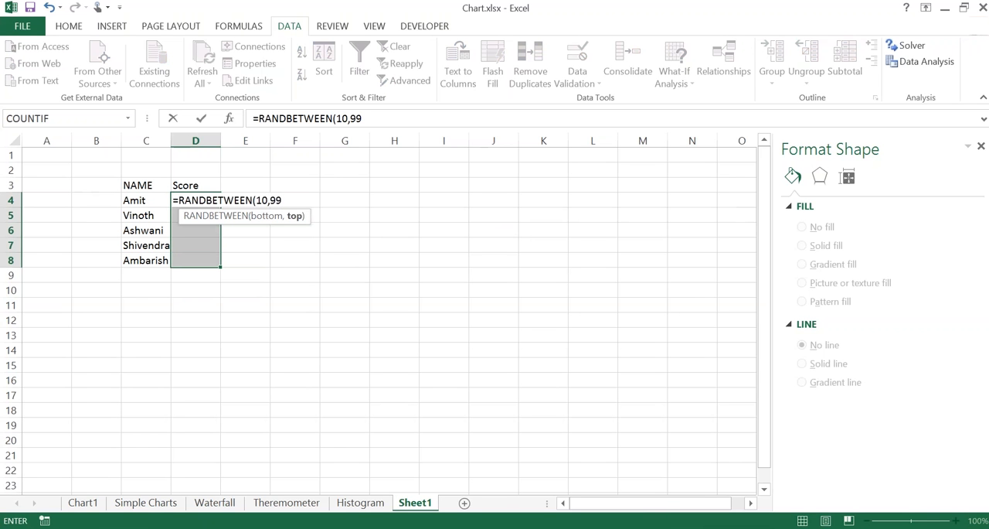
pyautogui.write(')')
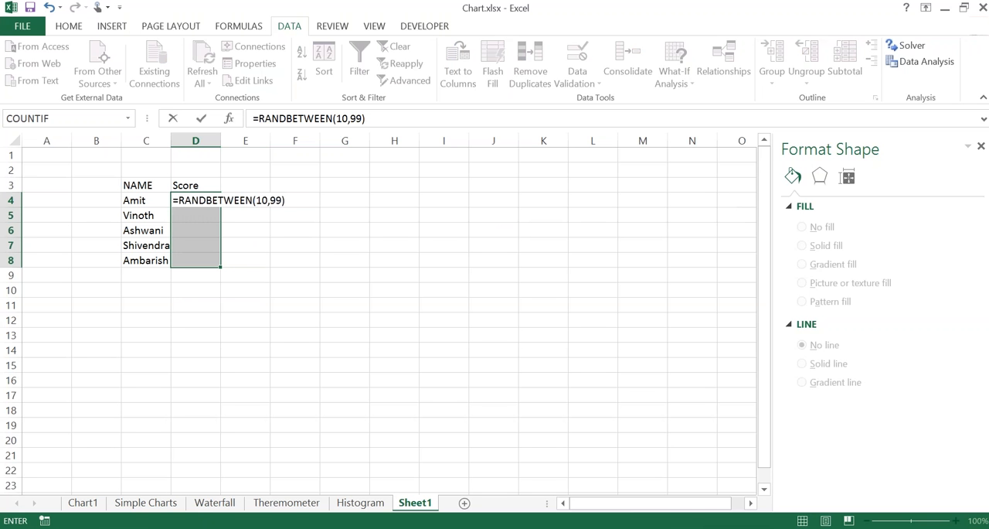
pyautogui.hotkey('ctrl', 'Return')
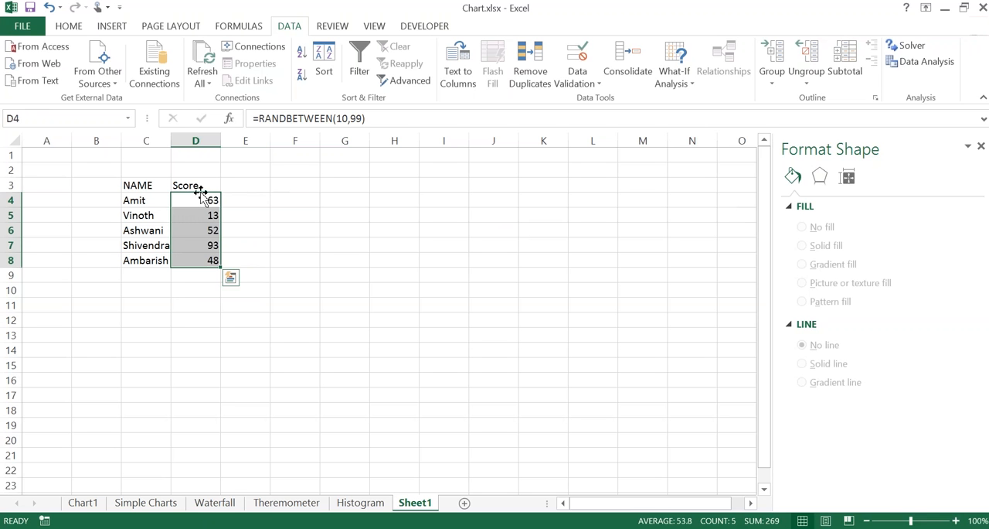
pyautogui.moveTo(201, 194)
pyautogui.mouseDown()
pyautogui.moveTo(231, 216)
pyautogui.moveTo(230, 245)
pyautogui.moveTo(210, 195)
pyautogui.moveTo(204, 203)
pyautogui.mouseUp()
pyautogui.click(267, 247)
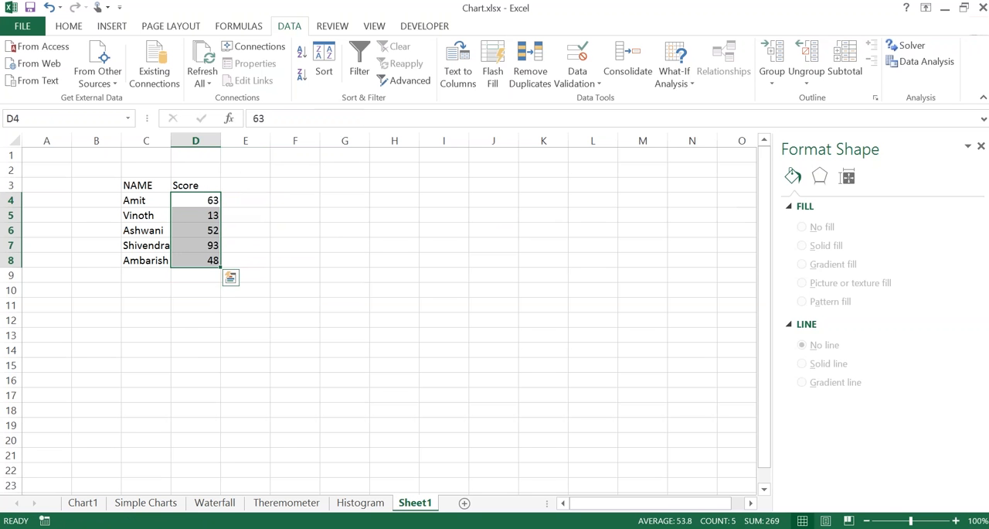
# Step: Insert a default column chart from the NAME and Score table and place it beside the data
pyautogui.click(204, 234)
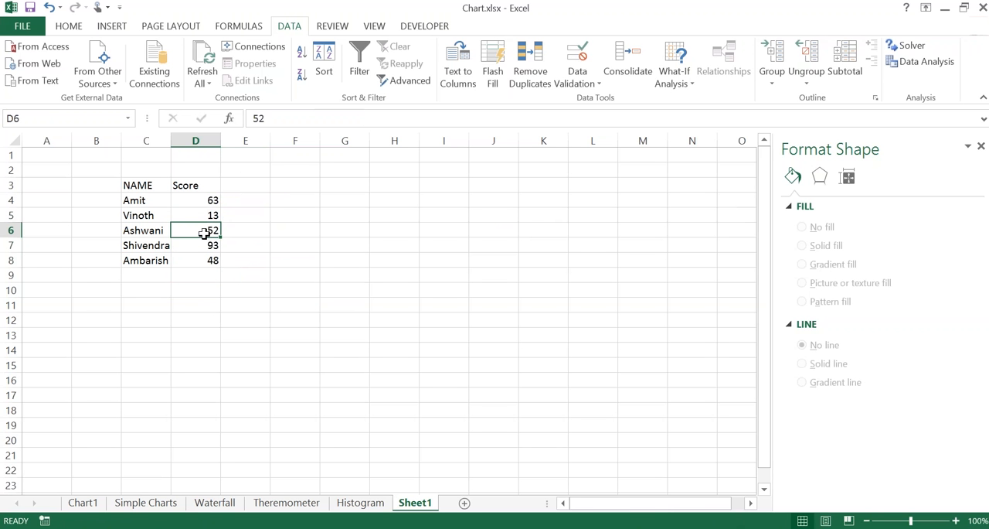
pyautogui.hotkey('alt', 'F1')
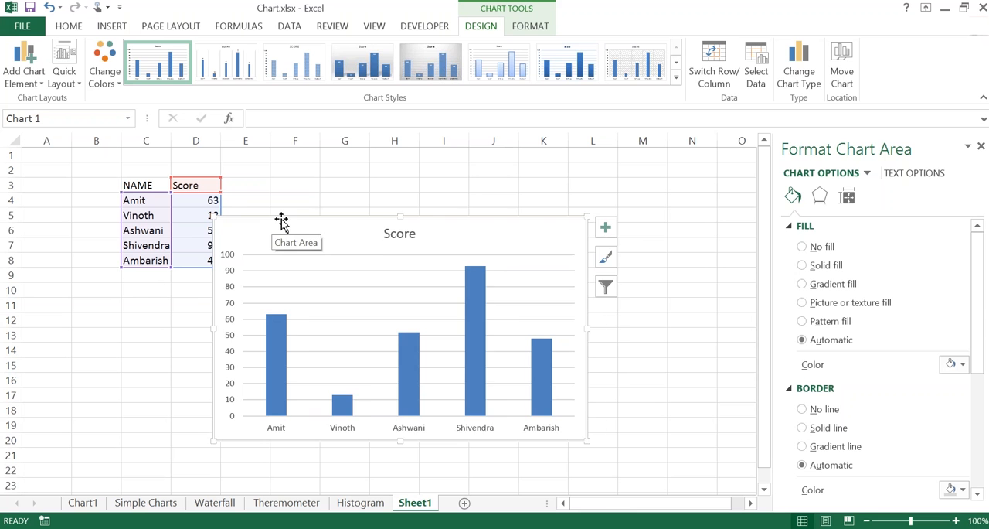
pyautogui.moveTo(280, 219); pyautogui.dragTo(325, 201)
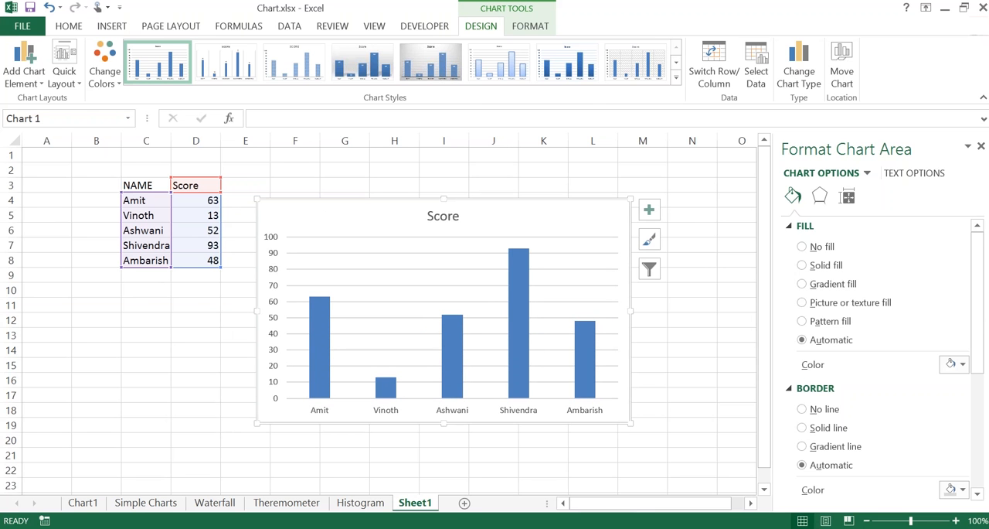
# Step: Add a sixth player to the table, with the first name in C9 and the score 65 in D9
pyautogui.click(142, 275)
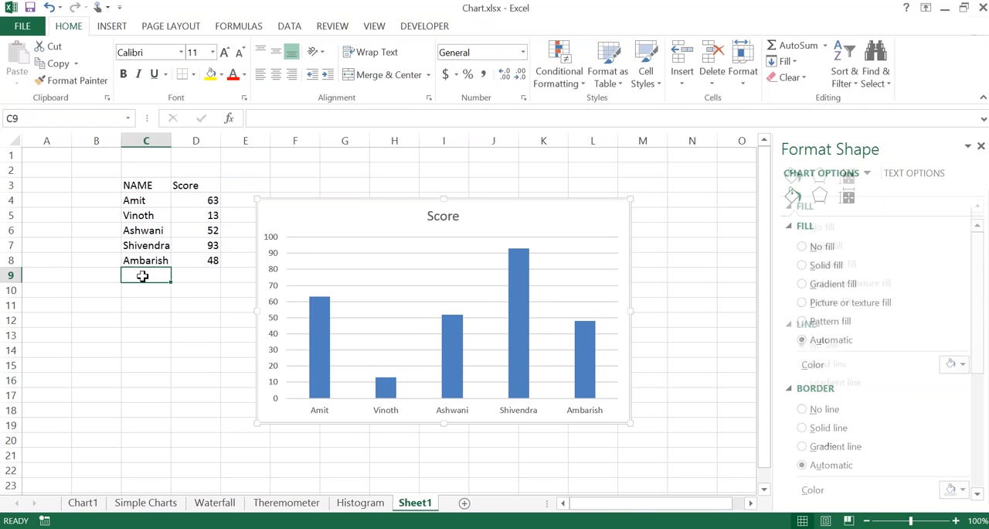
pyautogui.write('rajesh')
pyautogui.press('BackSpace')
pyautogui.press('BackSpace')
pyautogui.press('BackSpace')
pyautogui.press('BackSpace')
pyautogui.press('BackSpace')
pyautogui.press('BackSpace')
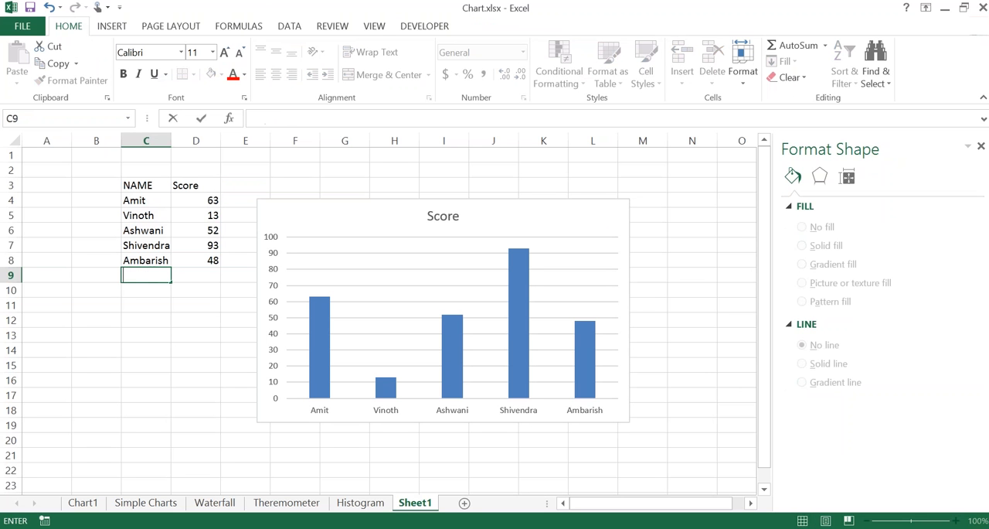
pyautogui.write('Rupesh')
pyautogui.press('Tab')
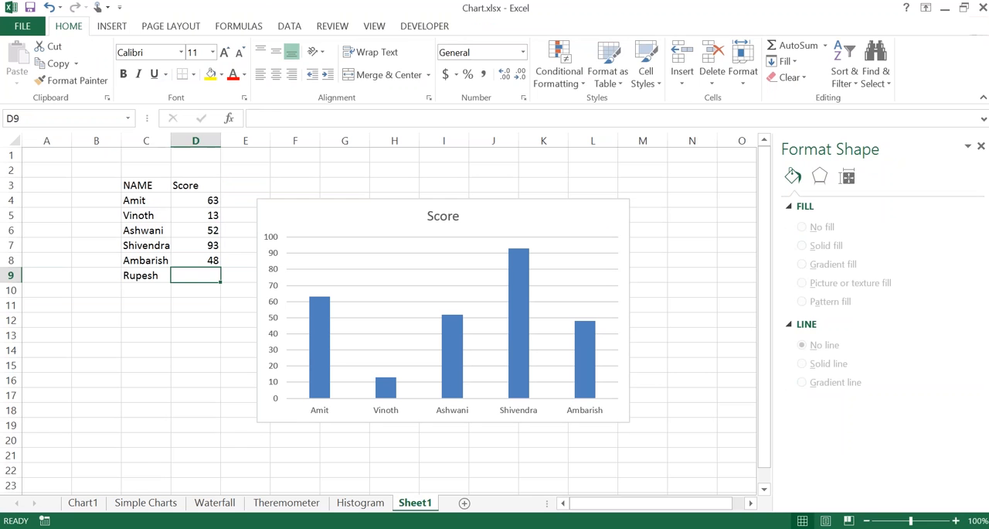
pyautogui.write('65')
pyautogui.press('Return')
pyautogui.press('Up')
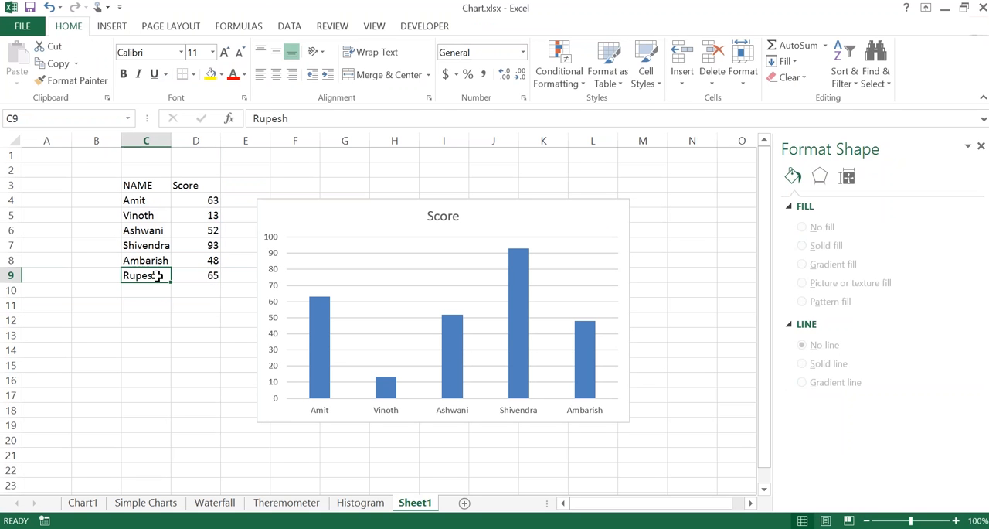
# Step: Move the Score chart directly below the data table so that all its rows are uncovered
pyautogui.moveTo(319, 203); pyautogui.dragTo(159, 201)
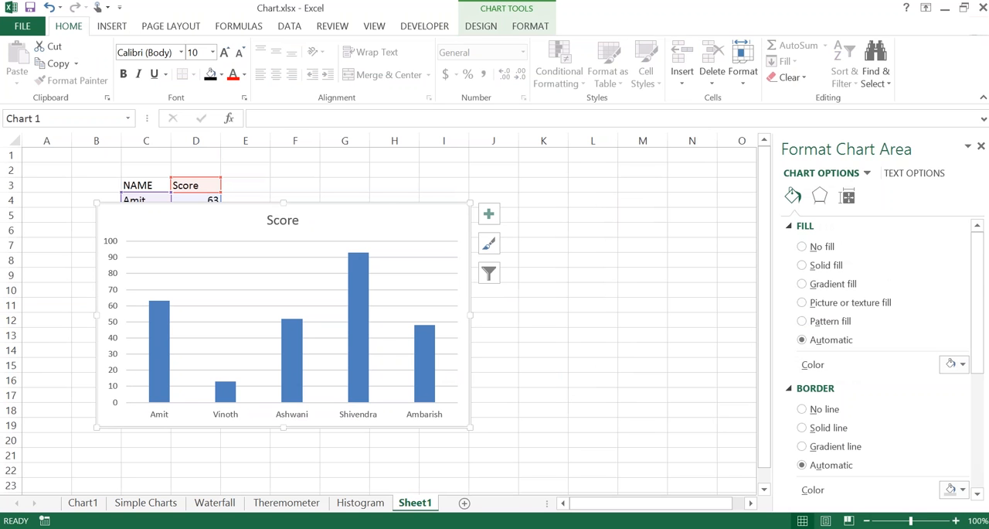
pyautogui.moveTo(169, 225); pyautogui.dragTo(201, 304)
# Step: Set the second player's score in D5 to 34
pyautogui.click(196, 216)
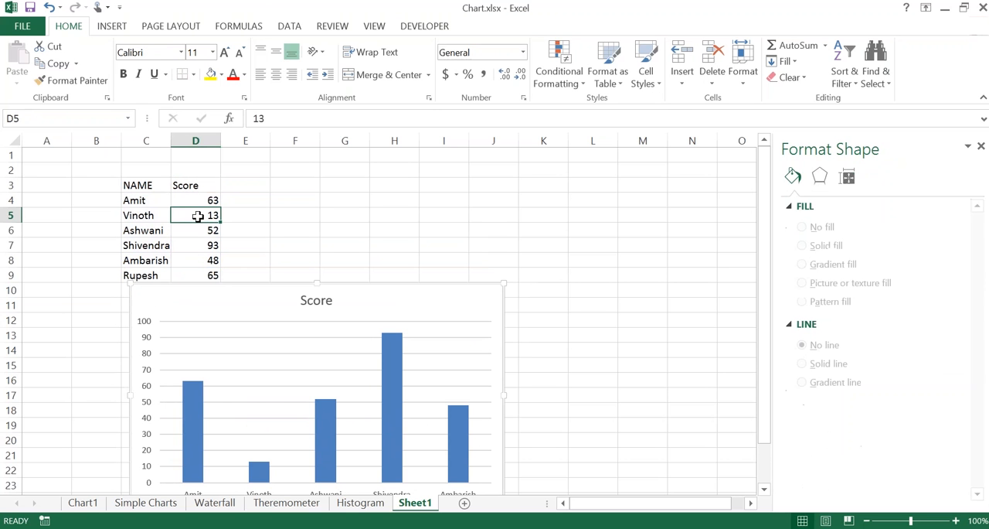
pyautogui.write('34')
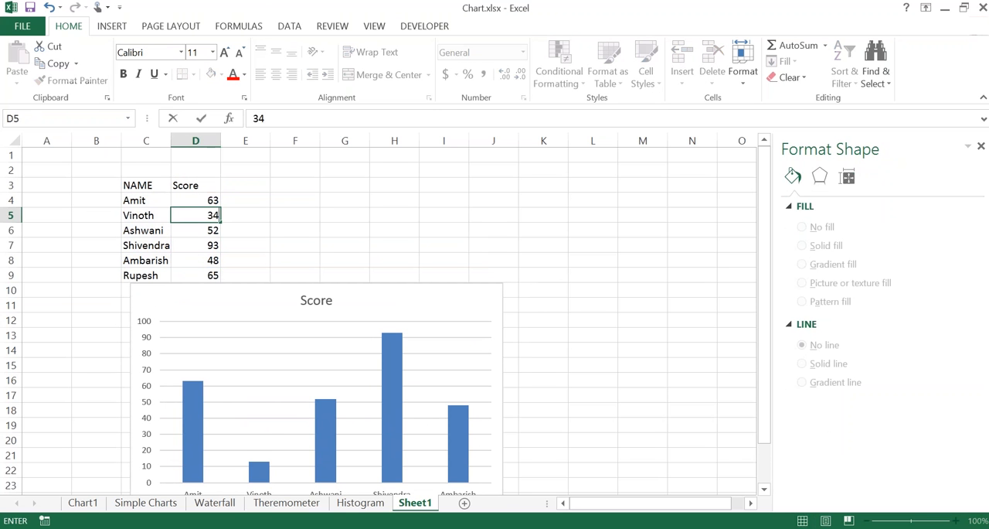
pyautogui.press('Return')
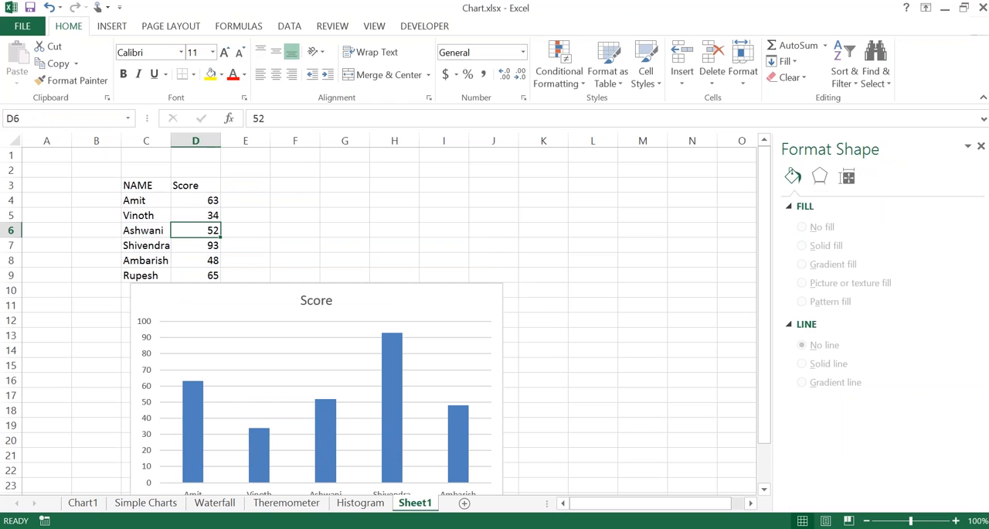
# Step: Move the Score chart up over the data rows and check its source range in the Select Data Source settings
pyautogui.click(254, 289)
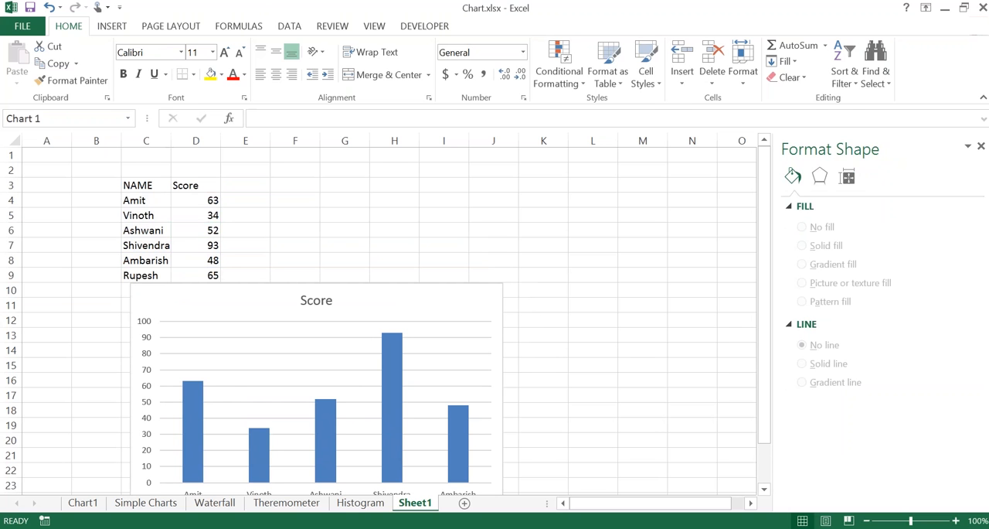
pyautogui.moveTo(254, 289)
pyautogui.mouseDown()
pyautogui.moveTo(222, 242)
pyautogui.moveTo(177, 205)
pyautogui.mouseUp()
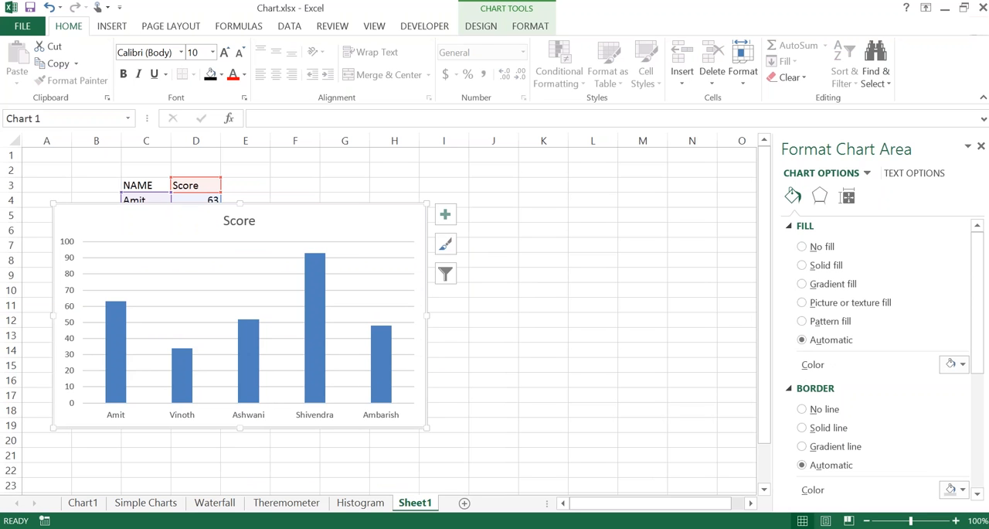
pyautogui.click(481, 29)
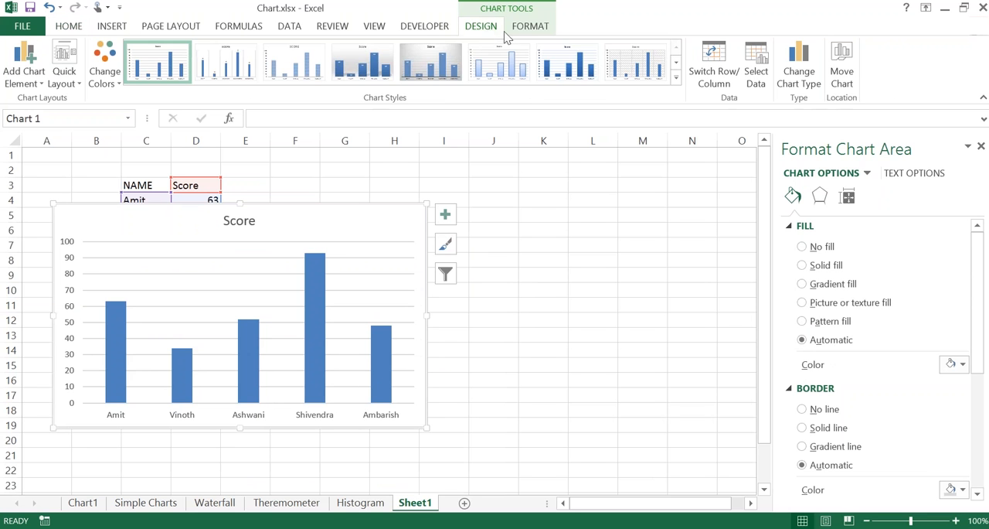
pyautogui.click(754, 77)
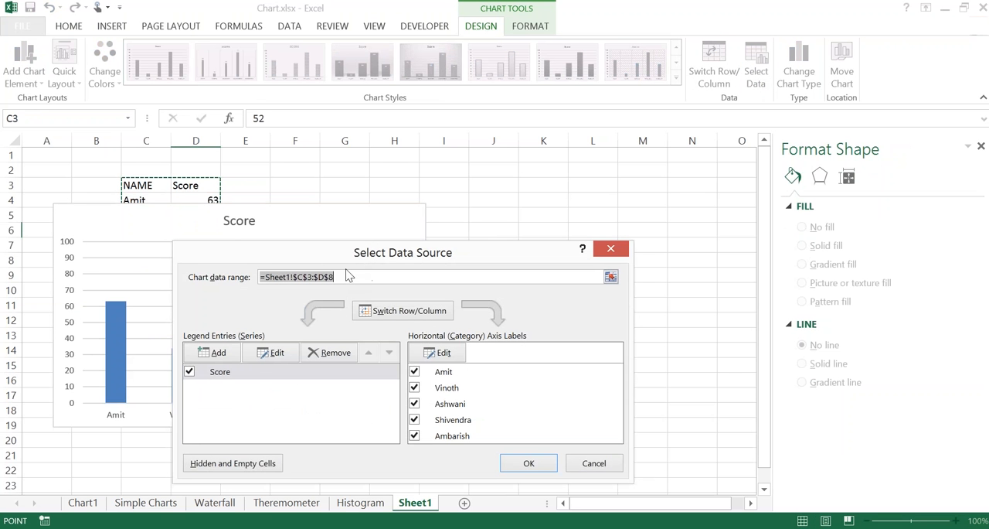
pyautogui.press('Return')
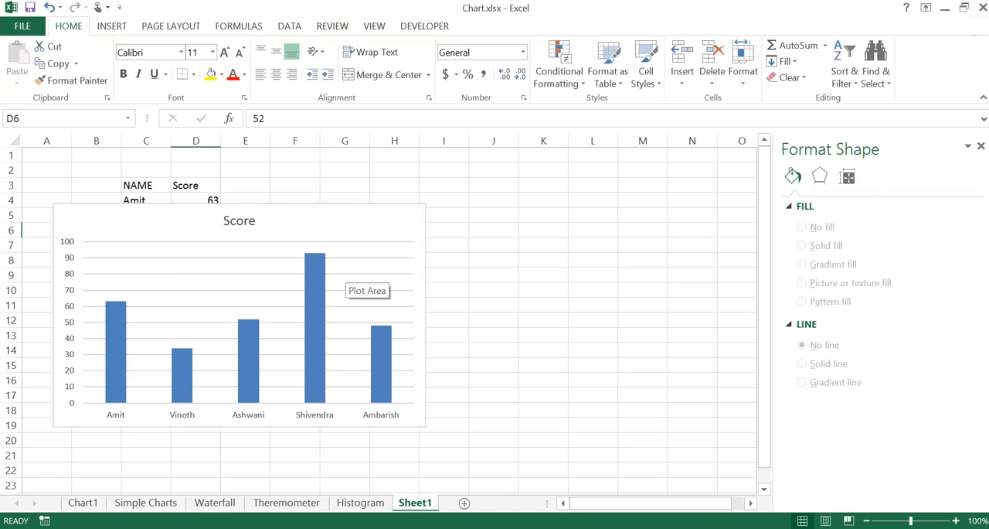
# Step: Delete the Score chart and convert the range C3:D9 into an Excel table with headers
pyautogui.click(280, 206)
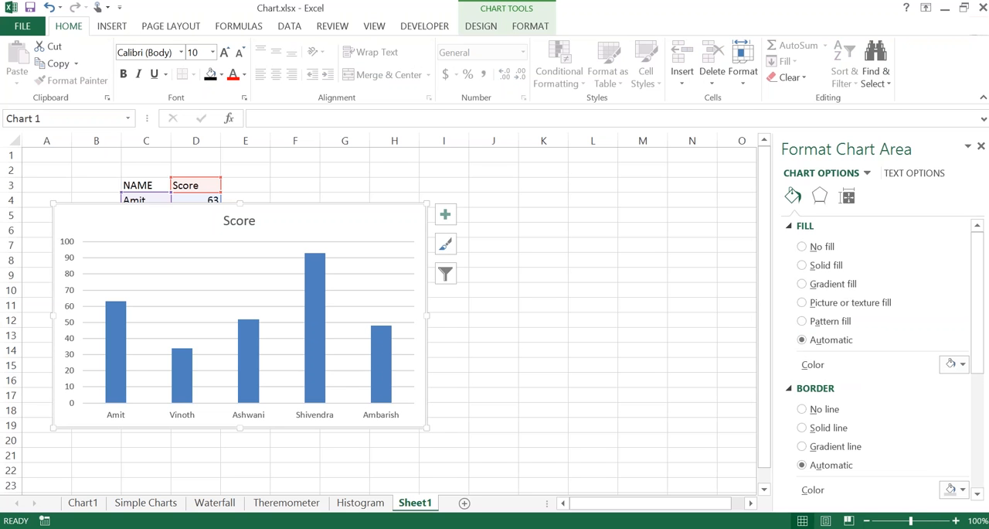
pyautogui.press('Delete')
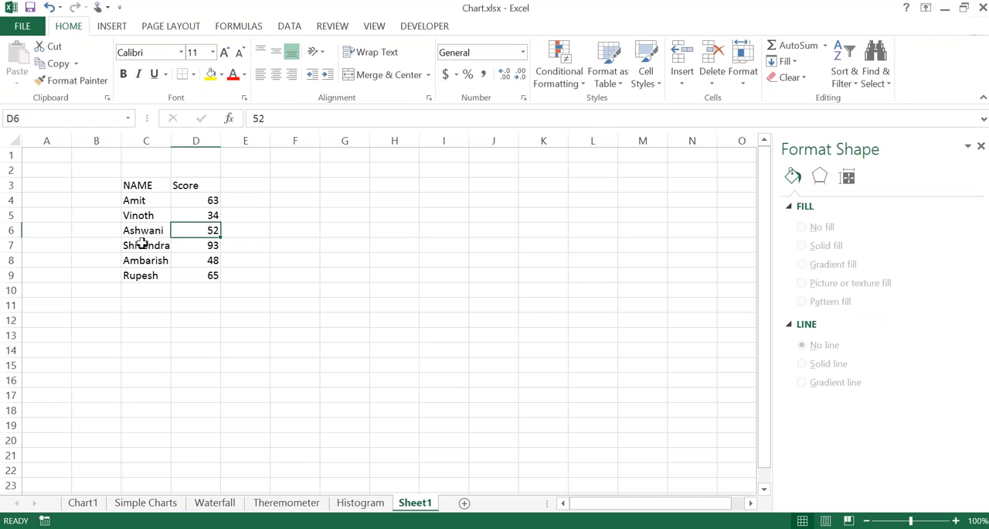
pyautogui.click(112, 27)
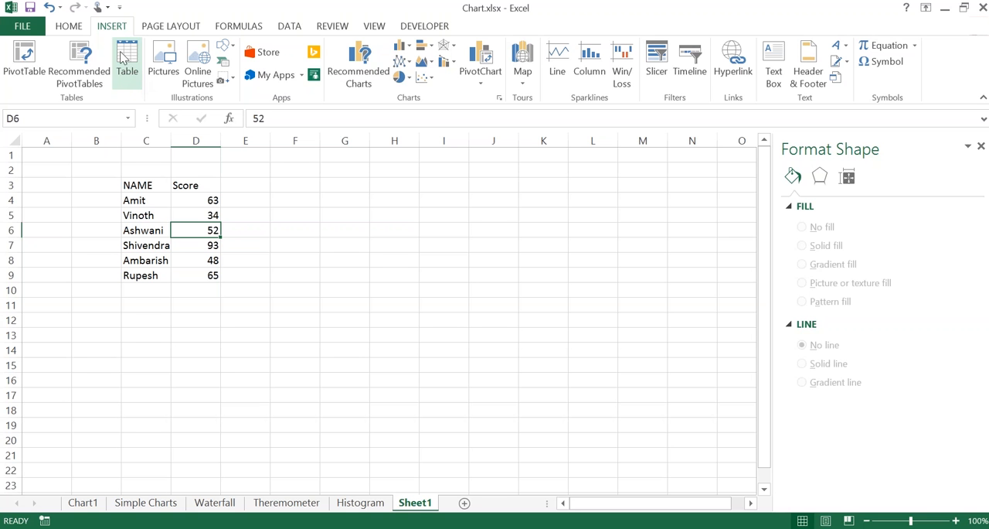
pyautogui.click(125, 53)
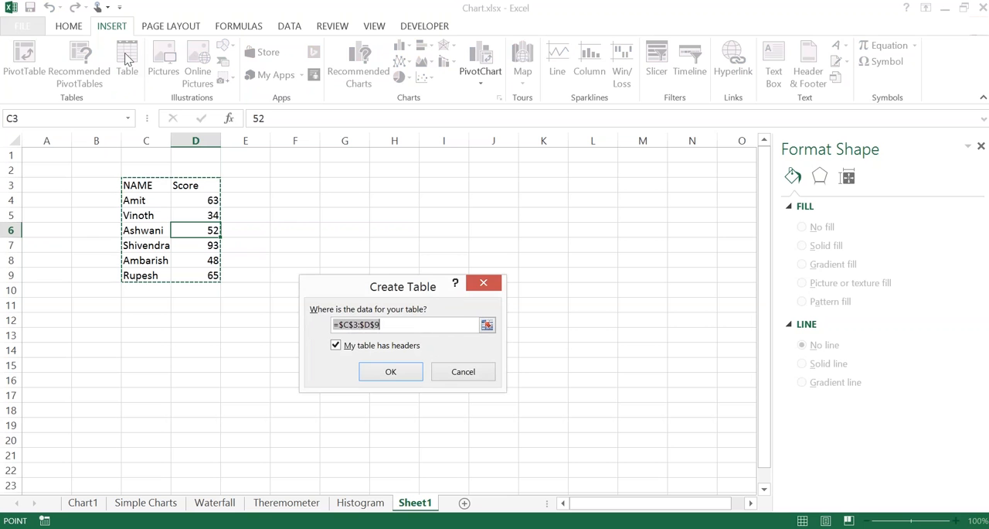
pyautogui.press('Escape')
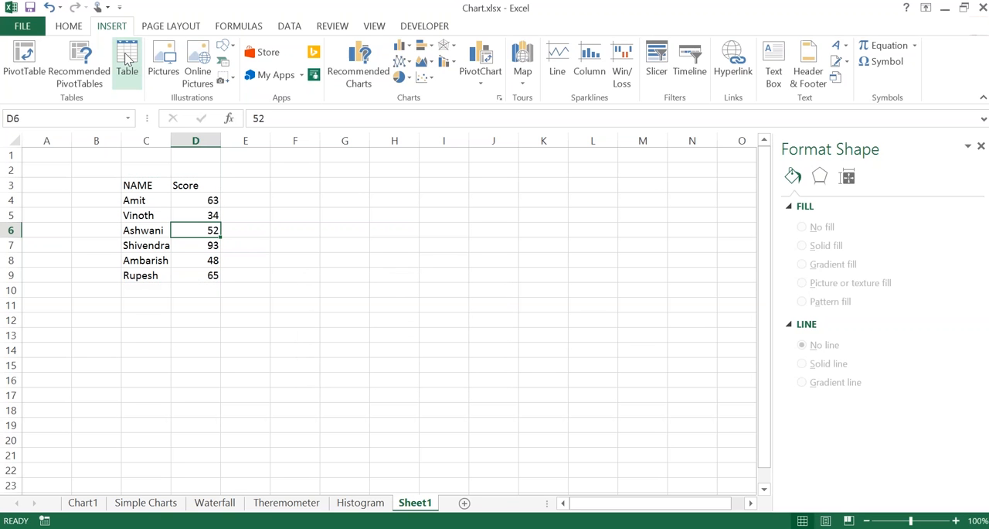
pyautogui.click(128, 60)
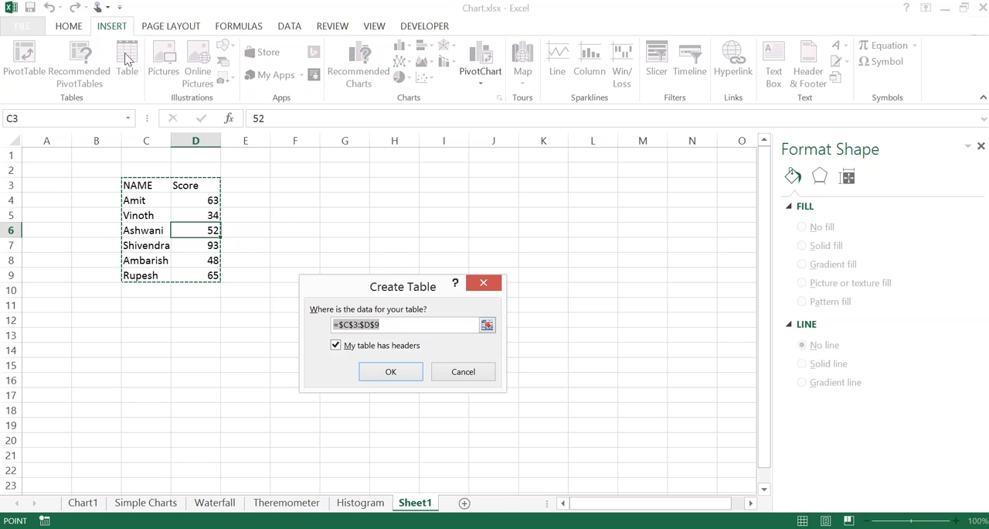
pyautogui.press('Return')
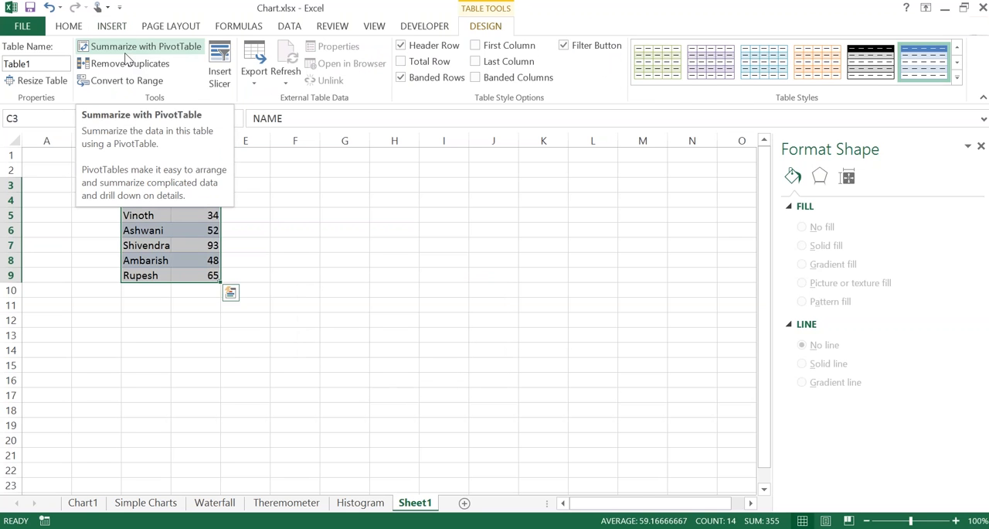
# Step: Insert a default column chart from the new Excel table and place it beside the data
pyautogui.click(196, 214)
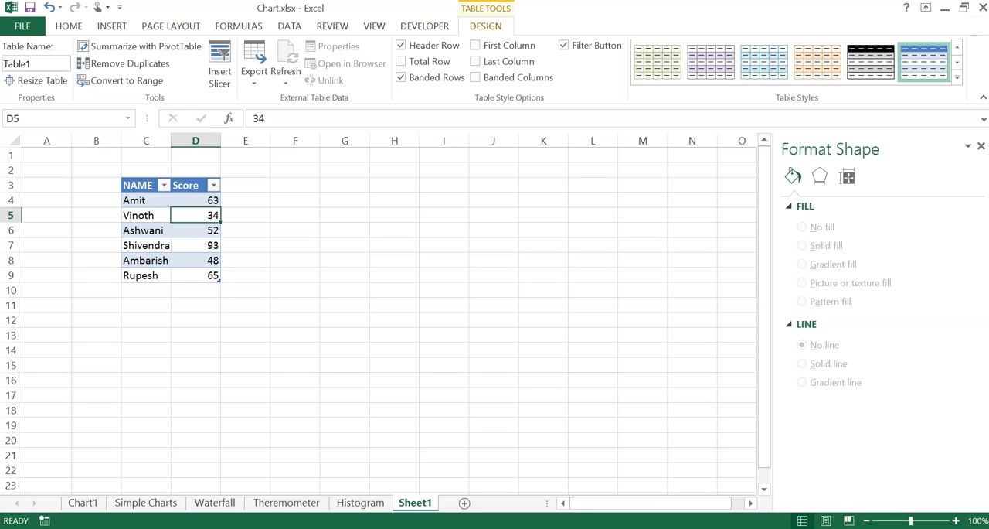
pyautogui.hotkey('alt', 'F1')
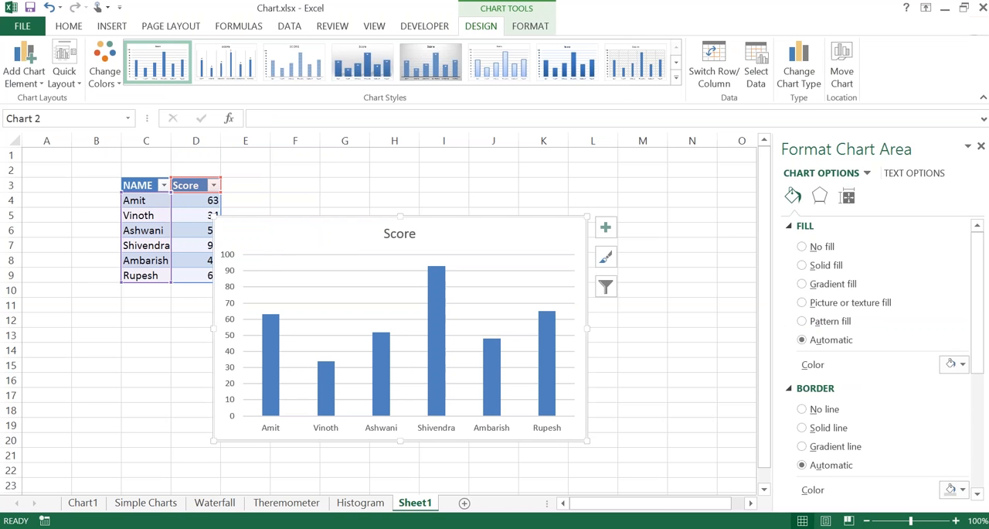
pyautogui.moveTo(314, 221)
pyautogui.mouseDown()
pyautogui.moveTo(344, 186)
pyautogui.moveTo(329, 172)
pyautogui.mouseUp()
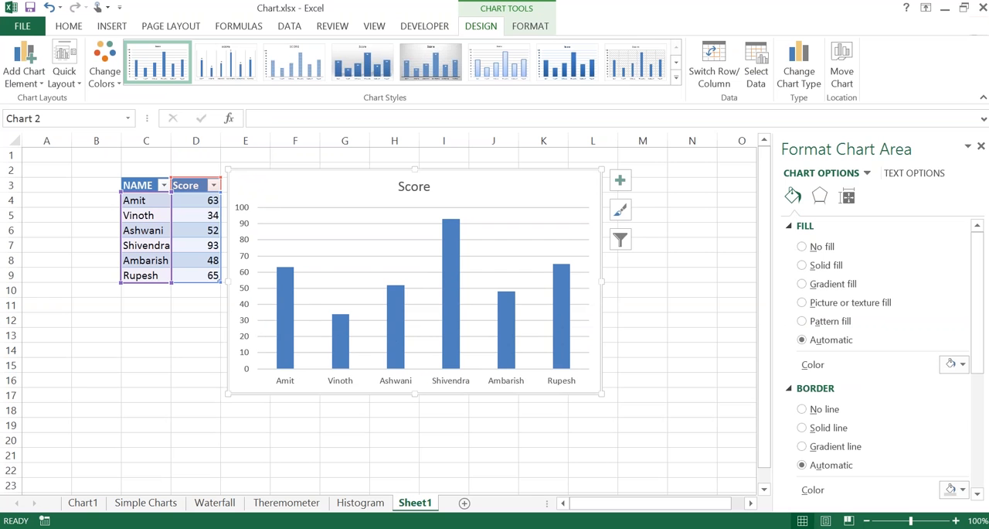
# Step: Add a seventh player to the table, with the first name in C10 and the score 23 in D10
pyautogui.click(152, 288)
pyautogui.write('Vik')
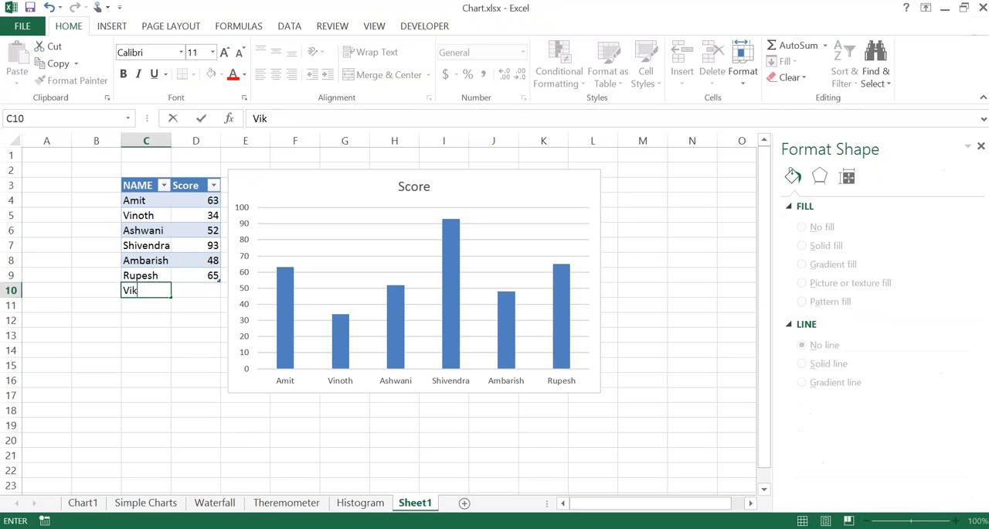
pyautogui.write('rant')
pyautogui.press('Tab')
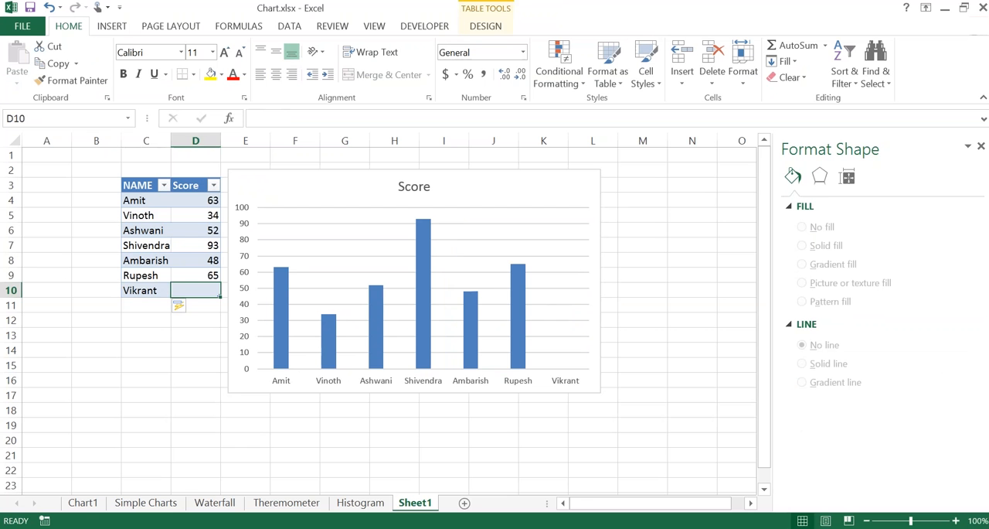
pyautogui.write('23')
pyautogui.press('Return')
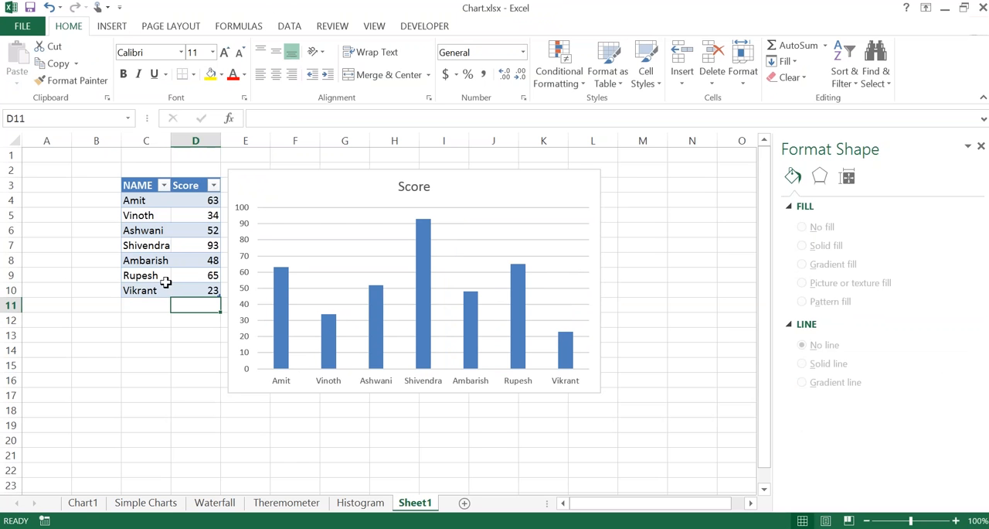
# Step: Move the chart over the table's lower rows and add a third column headed Wickets in E3
pyautogui.moveTo(323, 174); pyautogui.dragTo(160, 199)
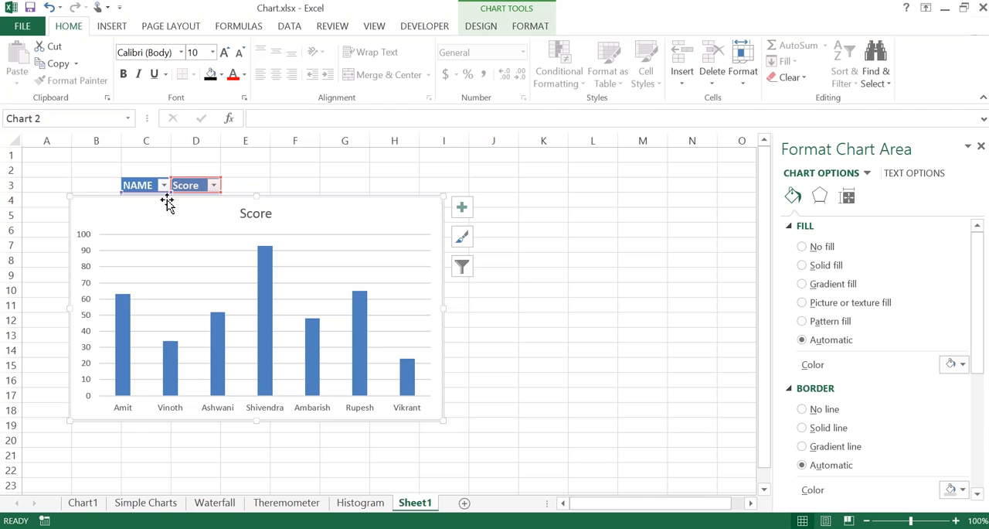
pyautogui.moveTo(185, 202); pyautogui.dragTo(181, 246)
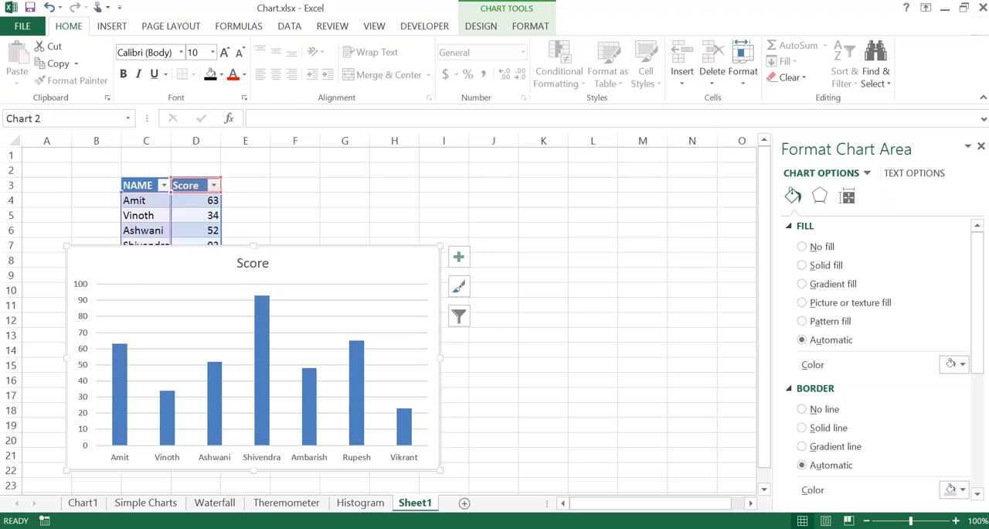
pyautogui.click(242, 186)
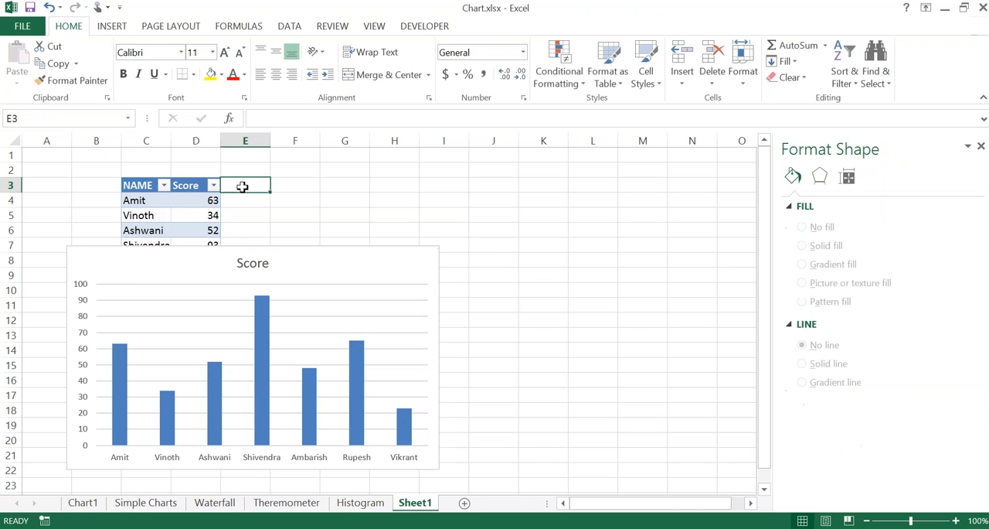
pyautogui.press('Left')
pyautogui.hotkey('ctrl', 'shift', 'Down')
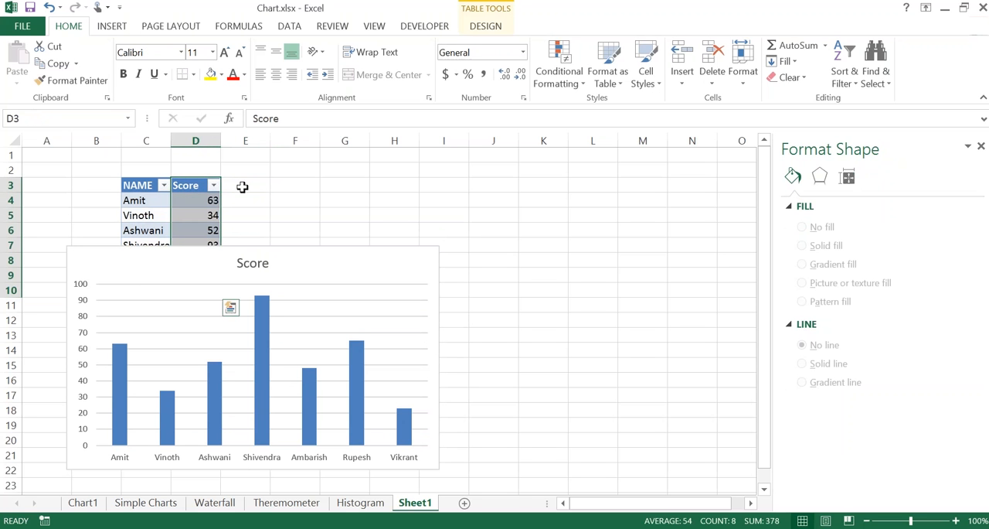
pyautogui.click(242, 186)
pyautogui.write('W')
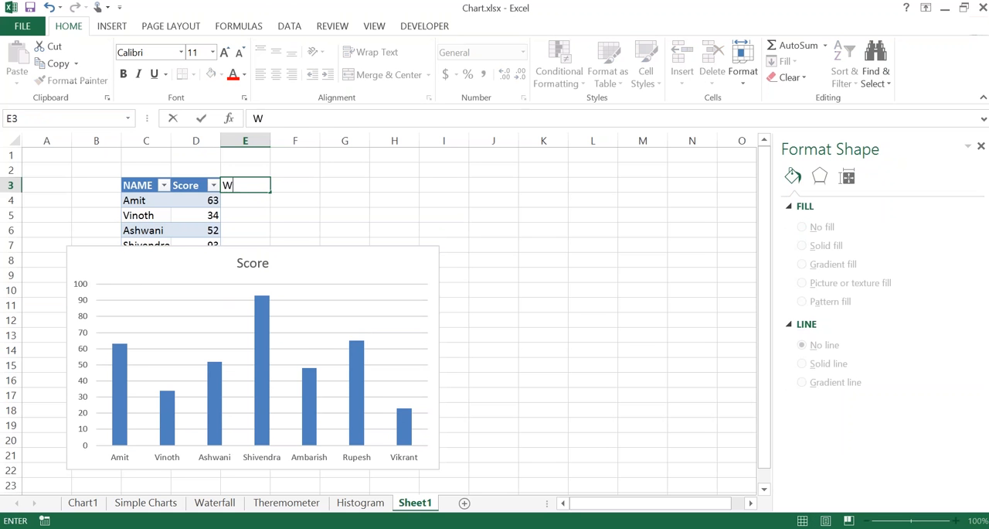
pyautogui.write('ickets')
pyautogui.press('Return')
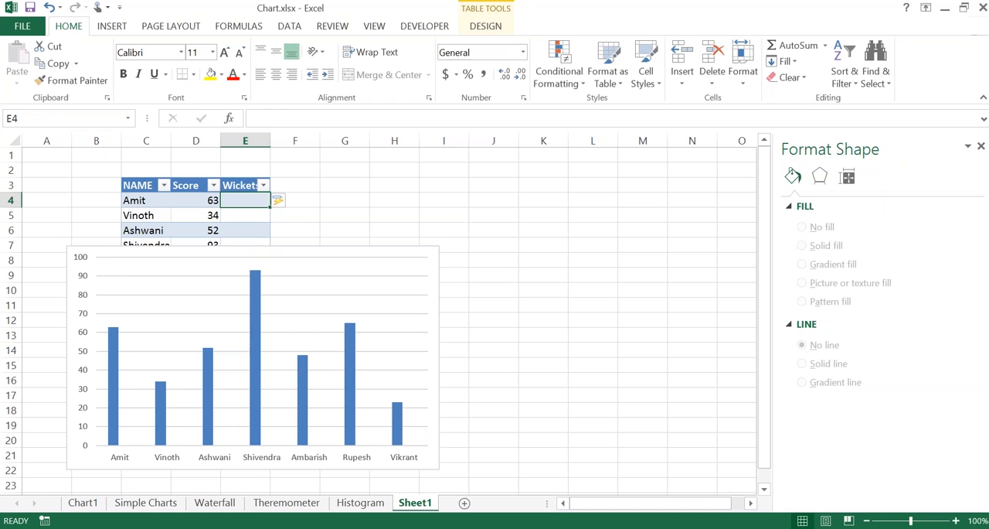
# Step: Enter the Wickets values 2, 3, 6, 5 and 4 in cells E4 to E8
pyautogui.write('1')
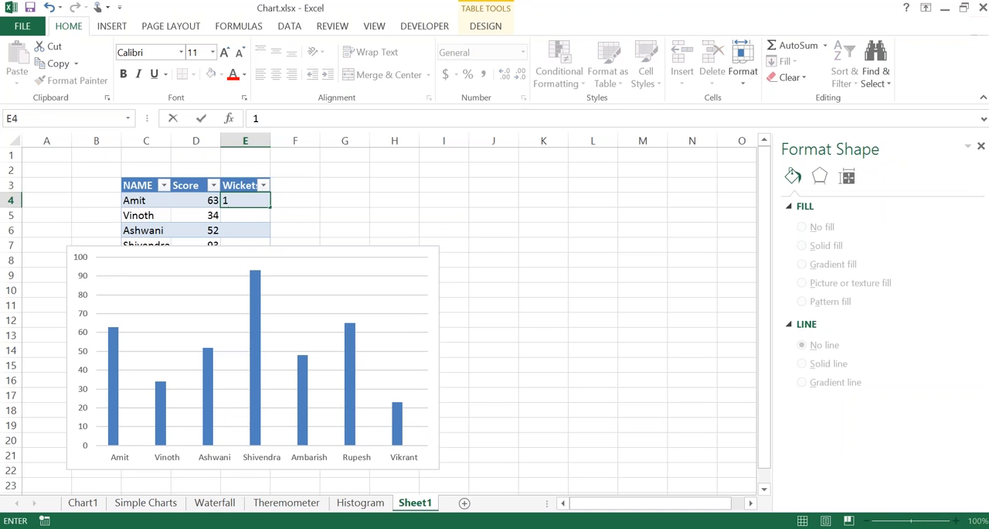
pyautogui.press('BackSpace')
pyautogui.write('2')
pyautogui.press('Return')
pyautogui.write('3')
pyautogui.press('Return')
pyautogui.write('6')
pyautogui.hotkey('ctrl', 'Return')
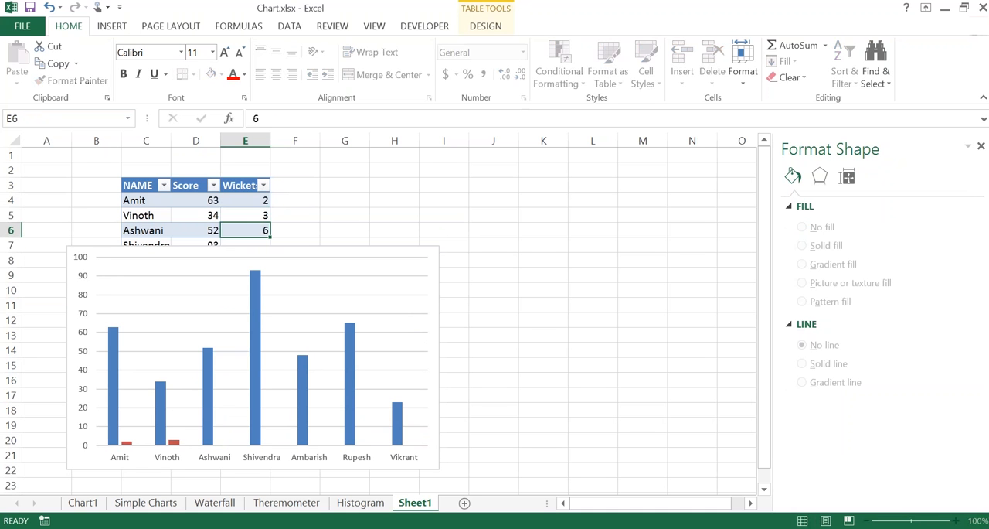
pyautogui.press('Return')
pyautogui.write('5')
pyautogui.press('Return')
pyautogui.write('4')
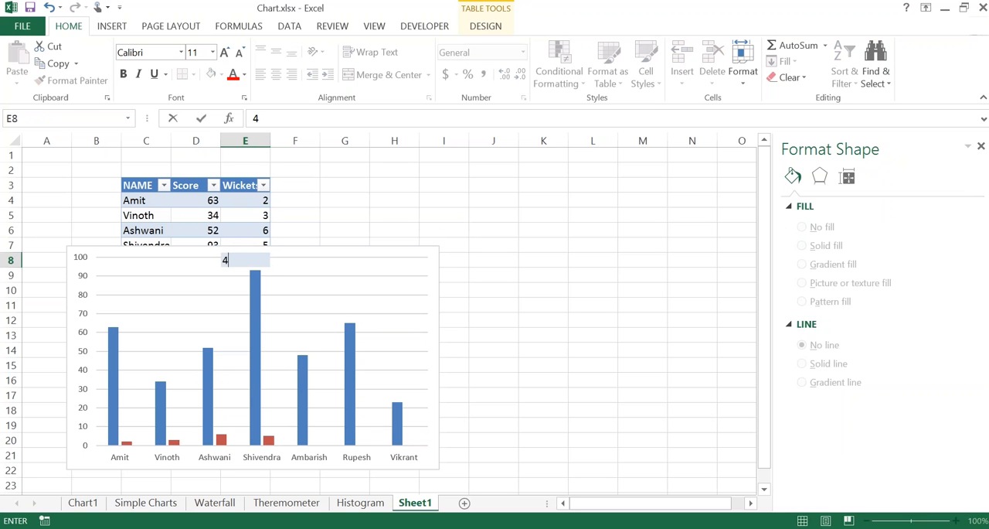
pyautogui.press('Return')
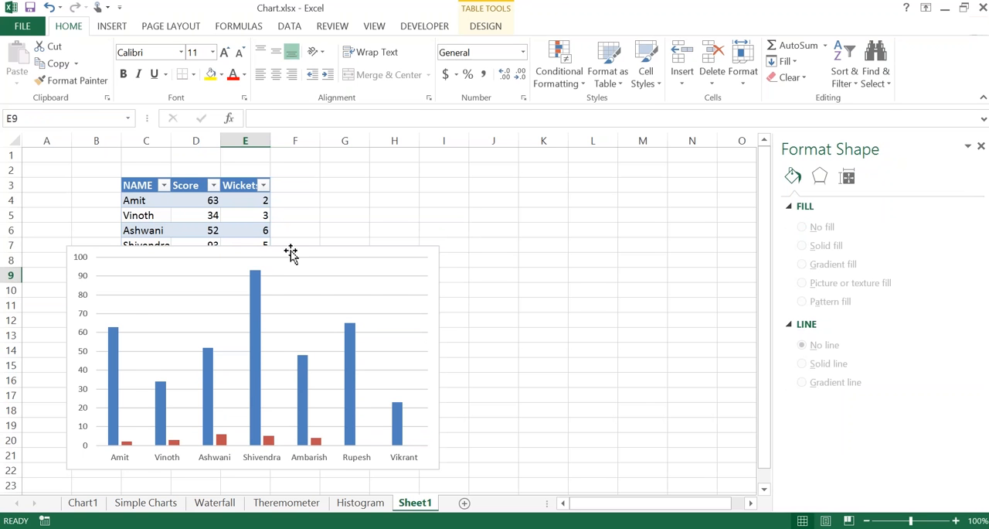
# Step: Complete the Wickets column with 5 in E9 and 7 in E10, and place the chart beside the table
pyautogui.moveTo(294, 250); pyautogui.dragTo(502, 230)
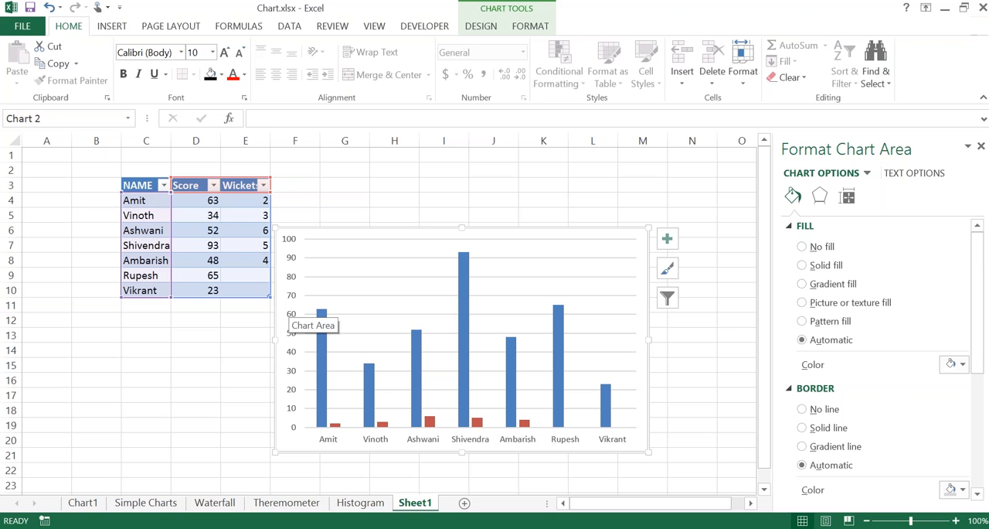
pyautogui.click(256, 288)
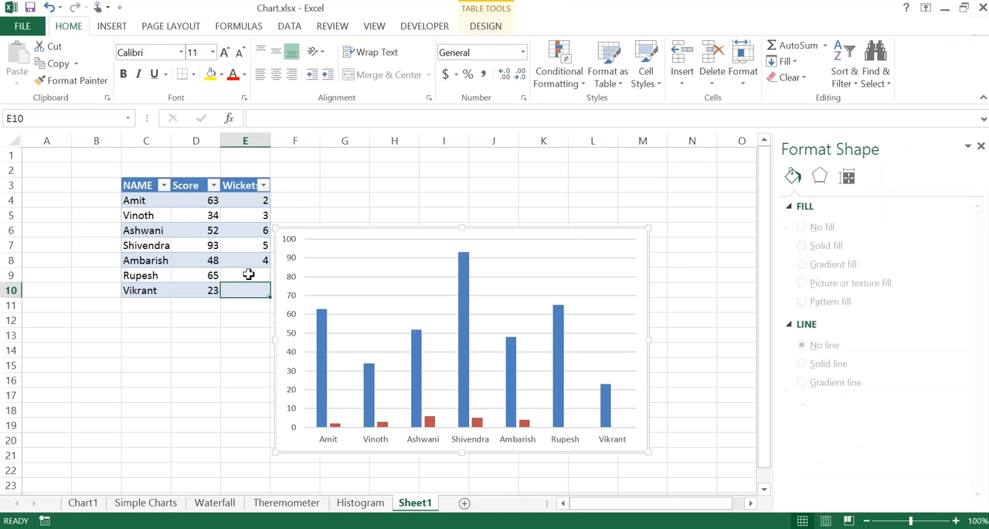
pyautogui.click(248, 275)
pyautogui.write('5')
pyautogui.press('Return')
pyautogui.write('7')
pyautogui.press('Return')
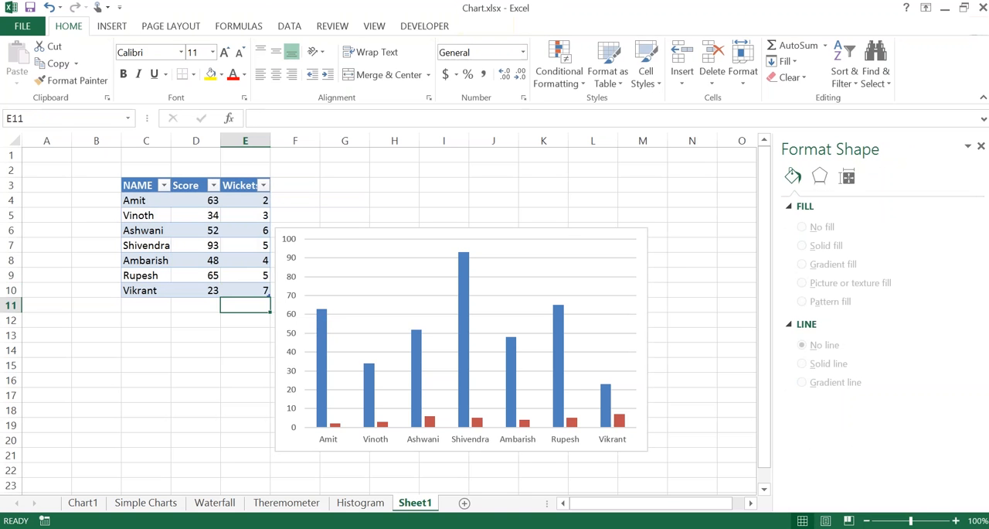
pyautogui.moveTo(349, 228); pyautogui.dragTo(351, 181)
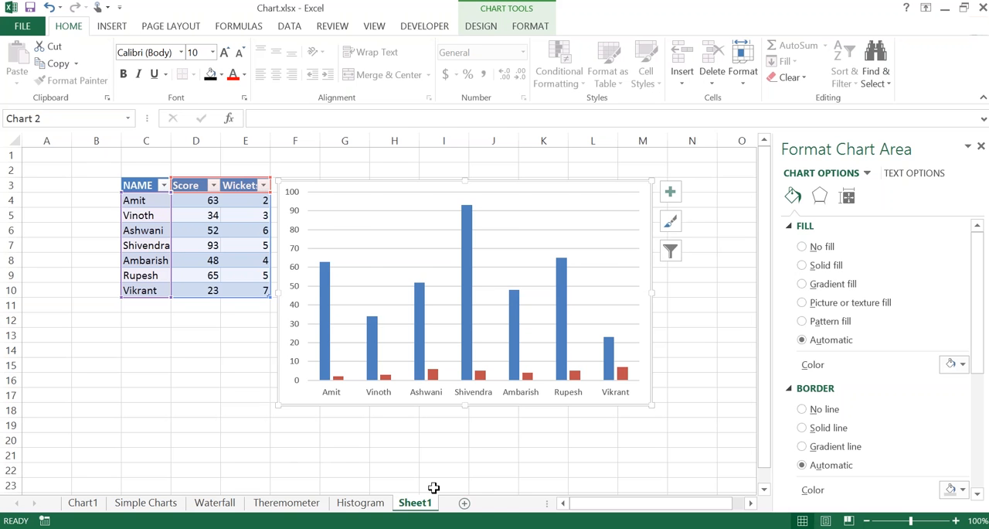
# Step: Add a new worksheet and fill cells E6:E12 with the formula =RANDBETWEEN(10,70)
pyautogui.click(464, 502)
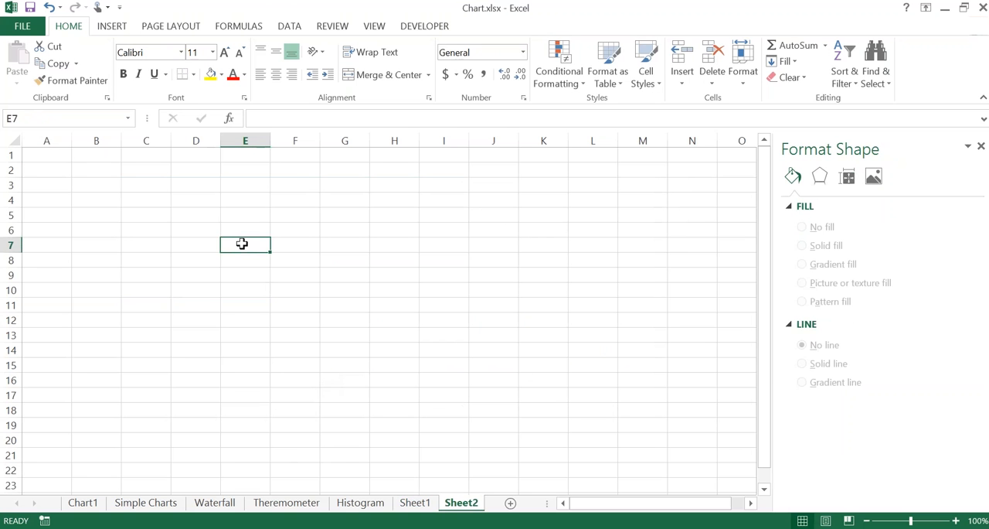
pyautogui.press('Up')
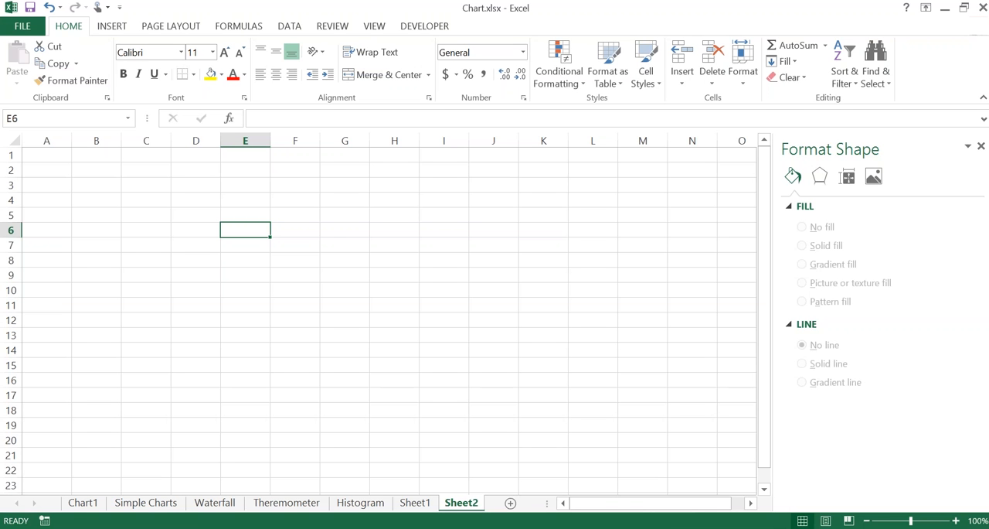
pyautogui.moveTo(245, 229); pyautogui.dragTo(245, 320)
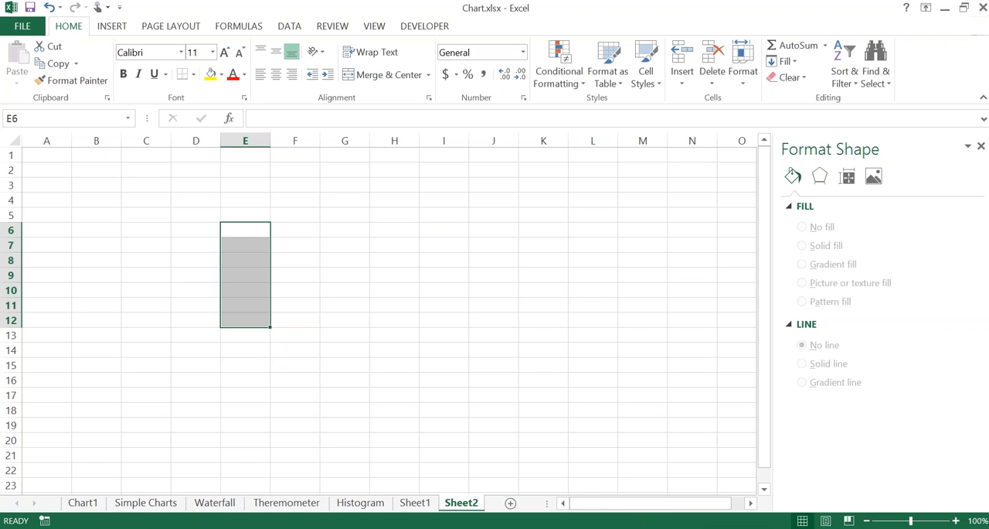
pyautogui.write('=ran')
pyautogui.press('Down')
pyautogui.press('Tab')
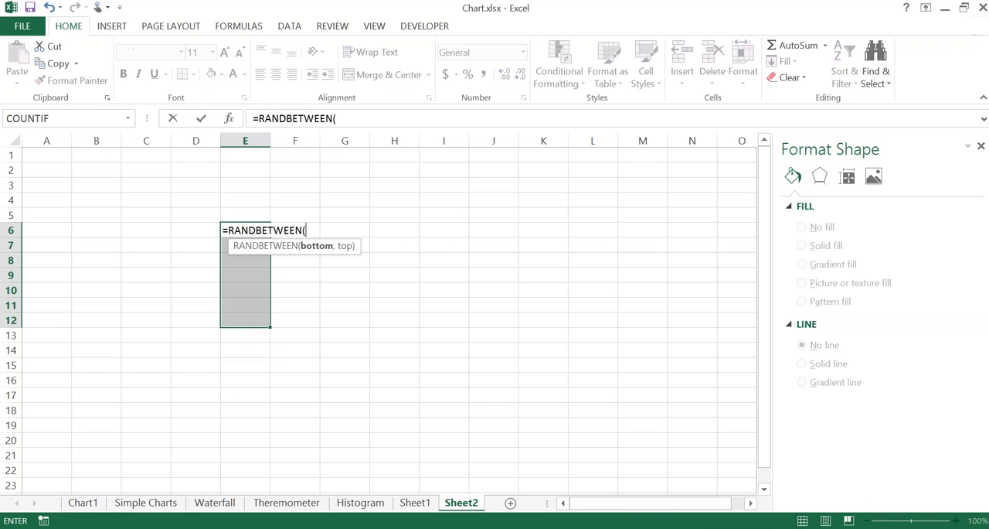
pyautogui.write('1')
pyautogui.press('BackSpace')
pyautogui.write('10m')
pyautogui.write('70')
pyautogui.press('BackSpace')
pyautogui.press('BackSpace')
pyautogui.press('BackSpace')
pyautogui.write(',70')
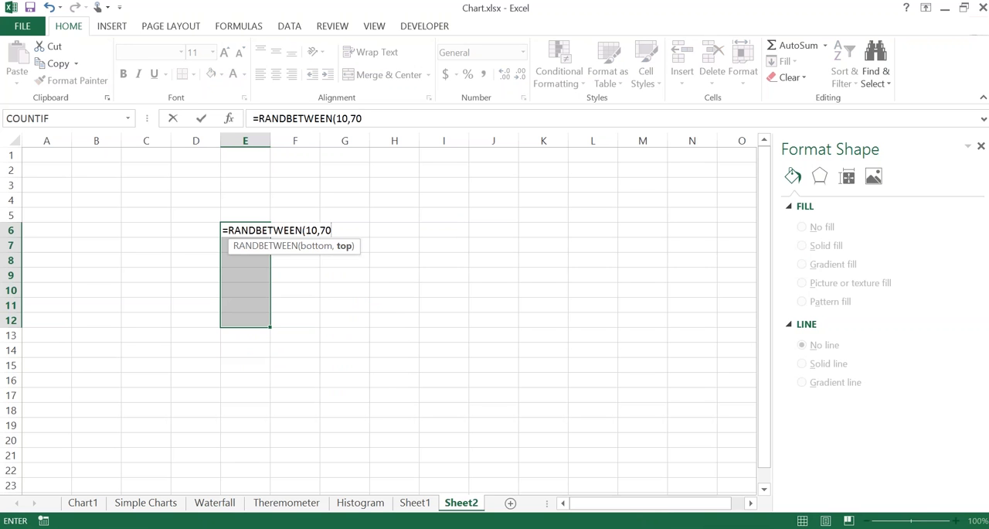
pyautogui.write(')')
pyautogui.hotkey('ctrl', 'Return')
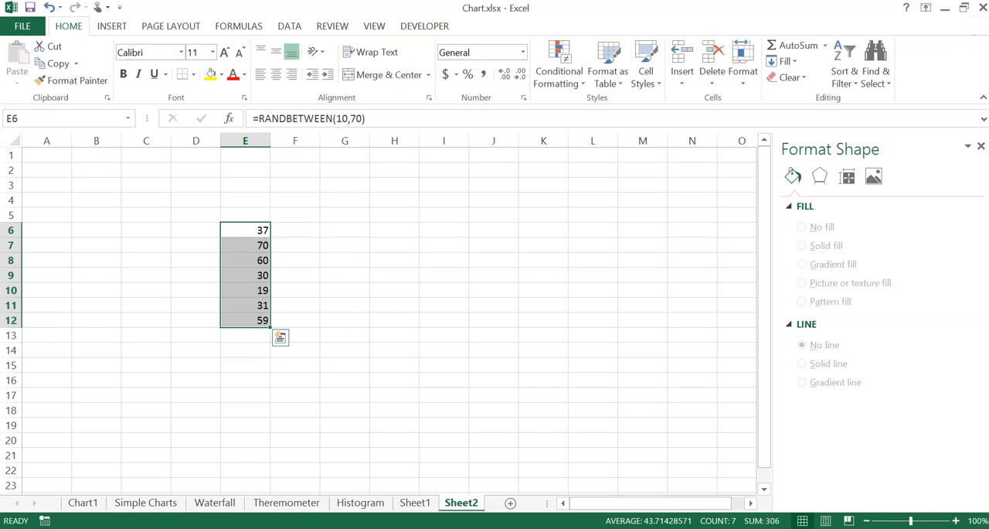
# Step: Convert the random-number formulas in E6:E12 to static values in place
pyautogui.moveTo(257, 224)
pyautogui.mouseDown()
pyautogui.moveTo(289, 263)
pyautogui.moveTo(263, 229)
pyautogui.moveTo(265, 239)
pyautogui.mouseUp()
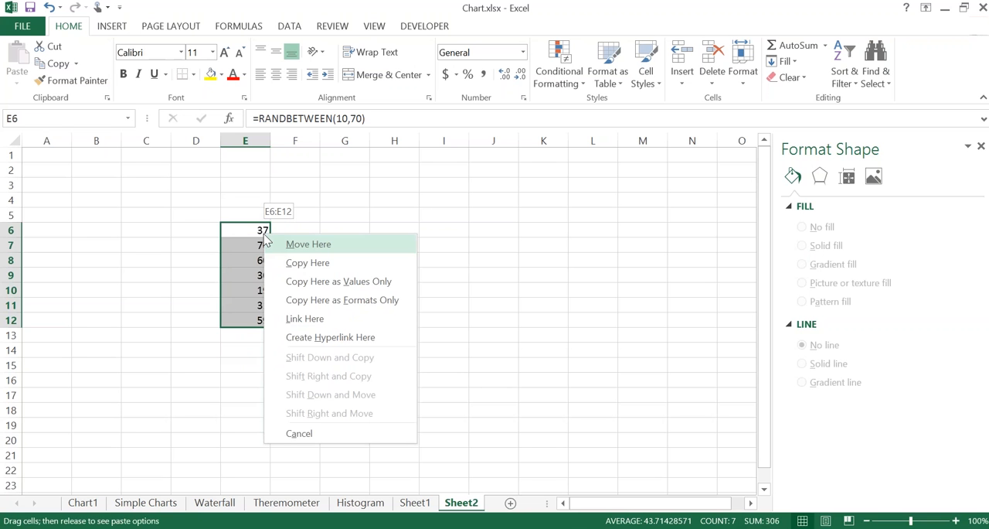
pyautogui.click(287, 243)
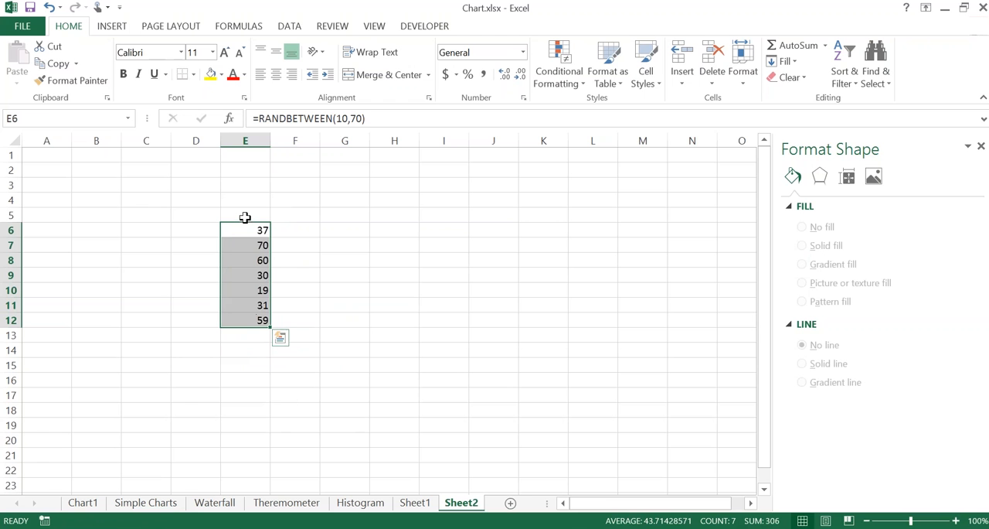
pyautogui.moveTo(249, 223)
pyautogui.mouseDown()
pyautogui.moveTo(324, 281)
pyautogui.moveTo(262, 244)
pyautogui.moveTo(263, 232)
pyautogui.mouseUp()
pyautogui.click(309, 281)
# Step: Total the values E6:E12 in cell E13 with AutoSum and check the formula's range
pyautogui.press('Down')
pyautogui.press('Down')
pyautogui.press('Down')
pyautogui.press('Down')
pyautogui.press('Down')
pyautogui.press('Down')
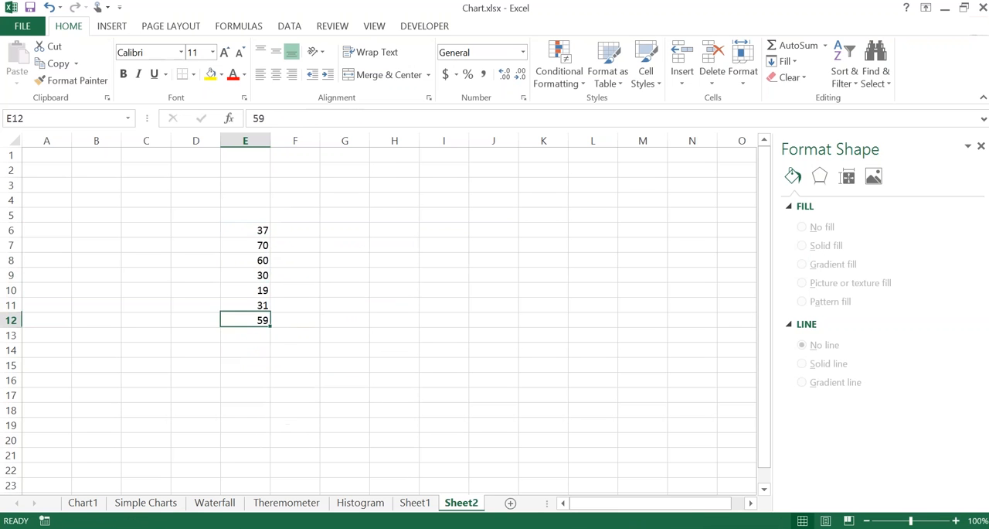
pyautogui.press('Down')
pyautogui.hotkey('alt', '=')
pyautogui.press('Return')
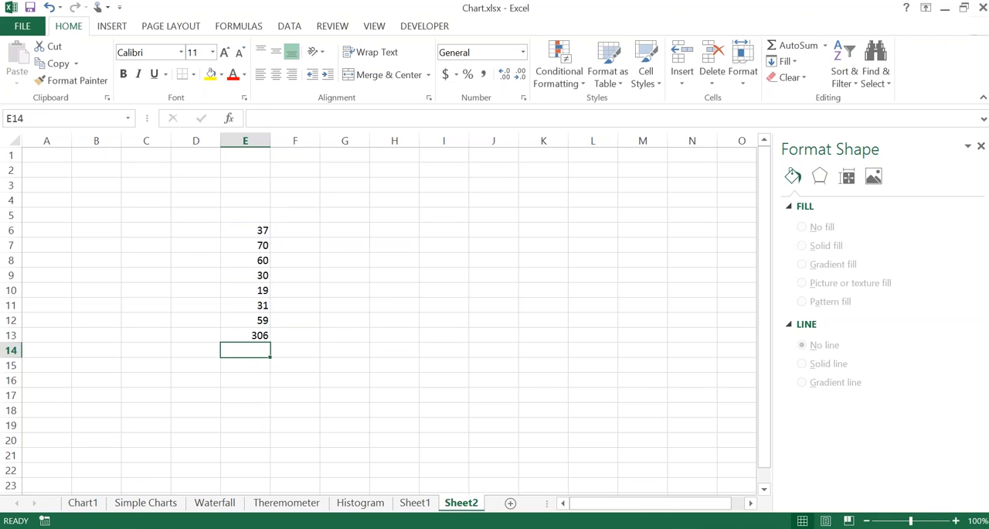
pyautogui.press('Up')
pyautogui.press('F2')
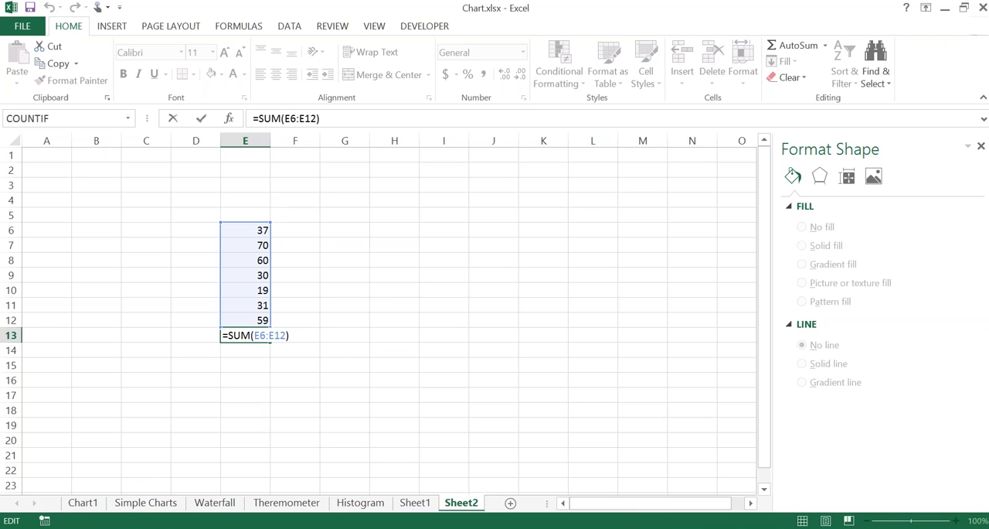
pyautogui.press('Escape')
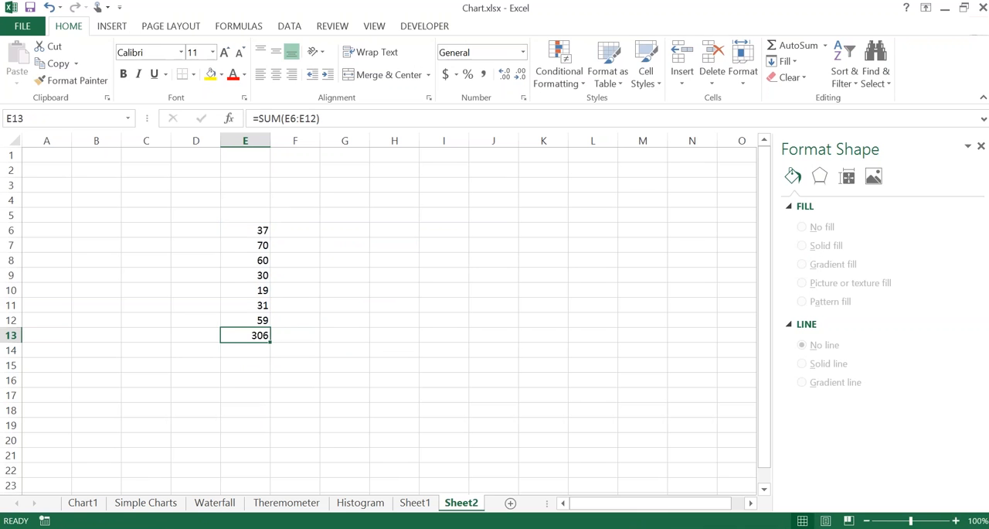
# Step: Clear the total in E13 and sum E6:E12 there again with AutoSum
pyautogui.press('Delete')
pyautogui.hotkey('alt', '=')
pyautogui.press('Return')
pyautogui.press('Up')
# Step: Copy the total from E13 and paste it into C8 as values only using Paste Special
pyautogui.click(255, 335)
pyautogui.hotkey('ctrl', 'c')
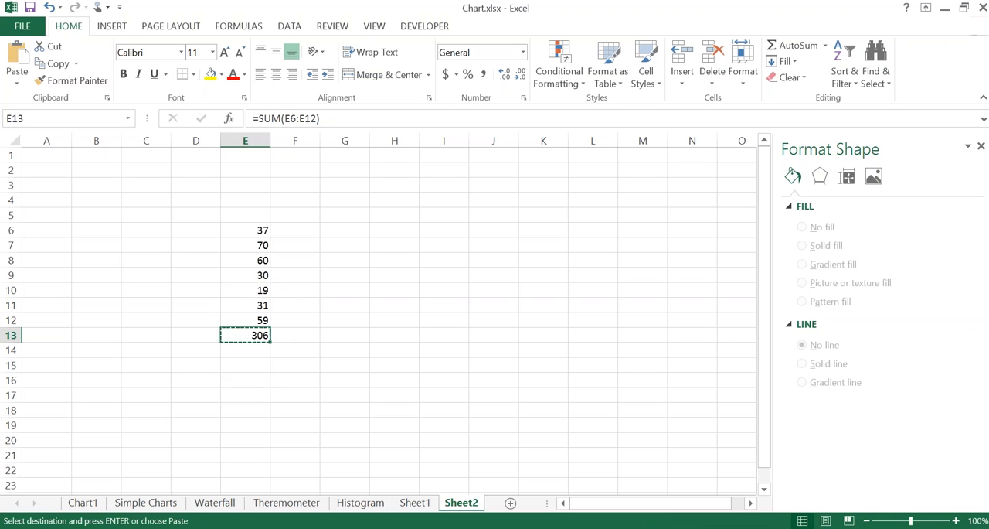
pyautogui.click(152, 263)
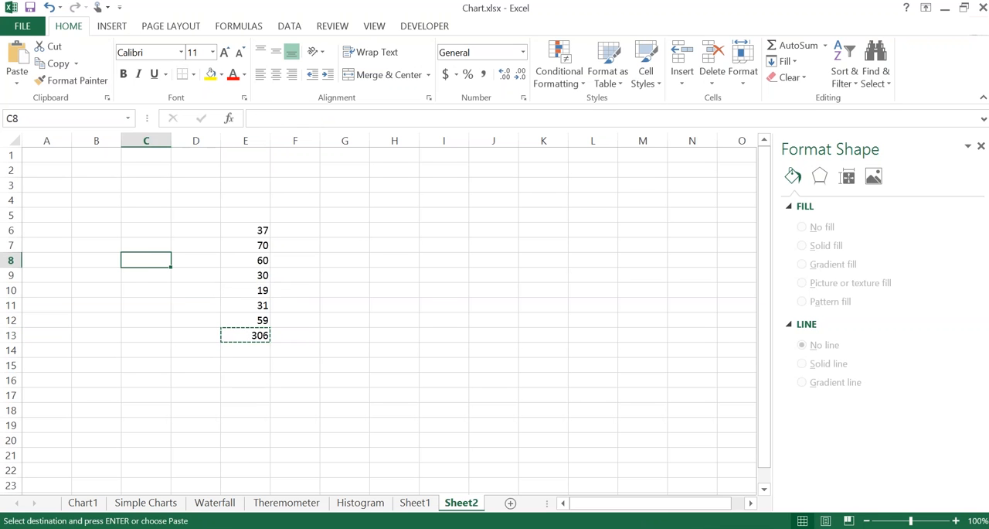
pyautogui.rightClick(148, 259)
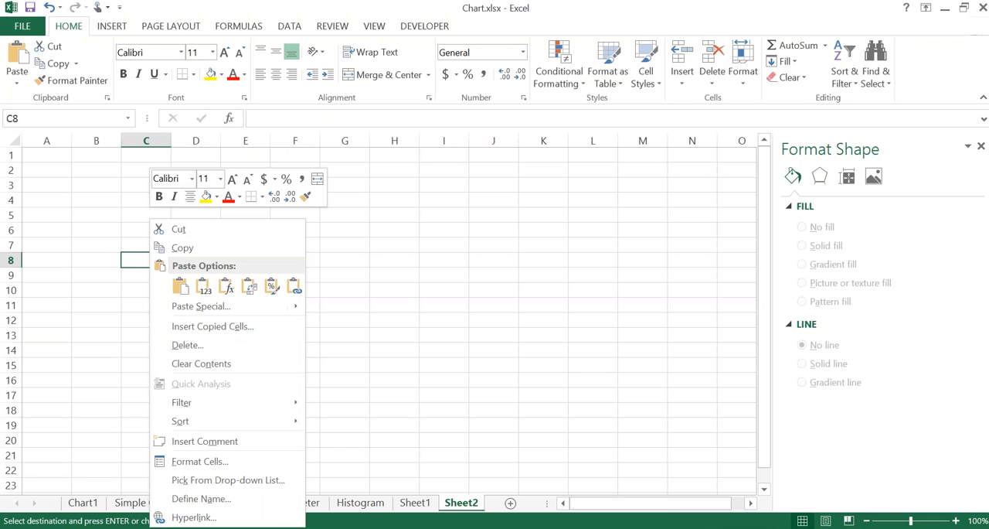
pyautogui.click(177, 306)
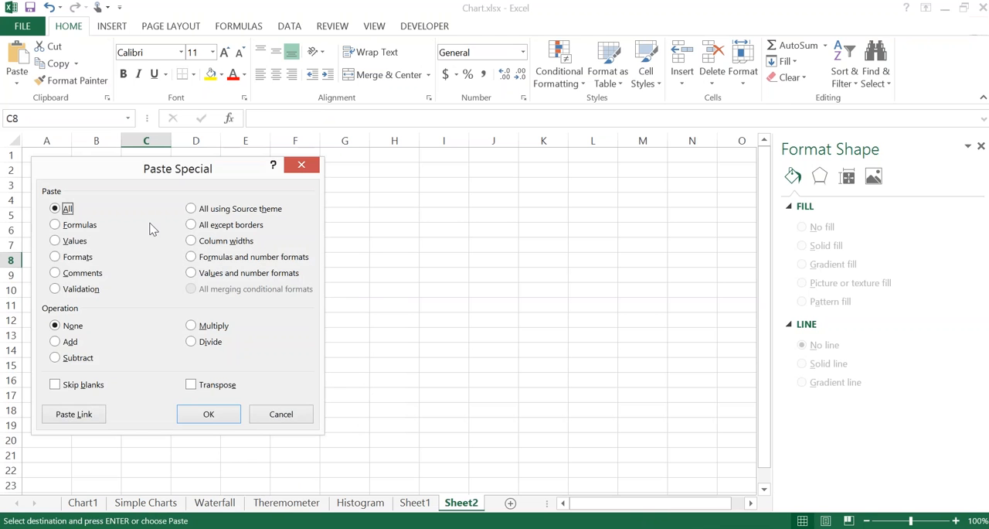
pyautogui.click(55, 241)
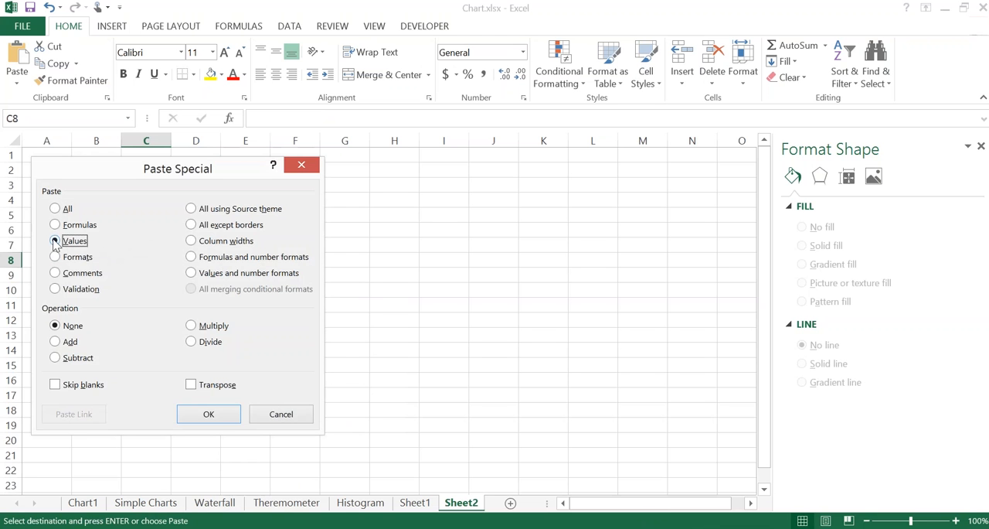
pyautogui.click(207, 413)
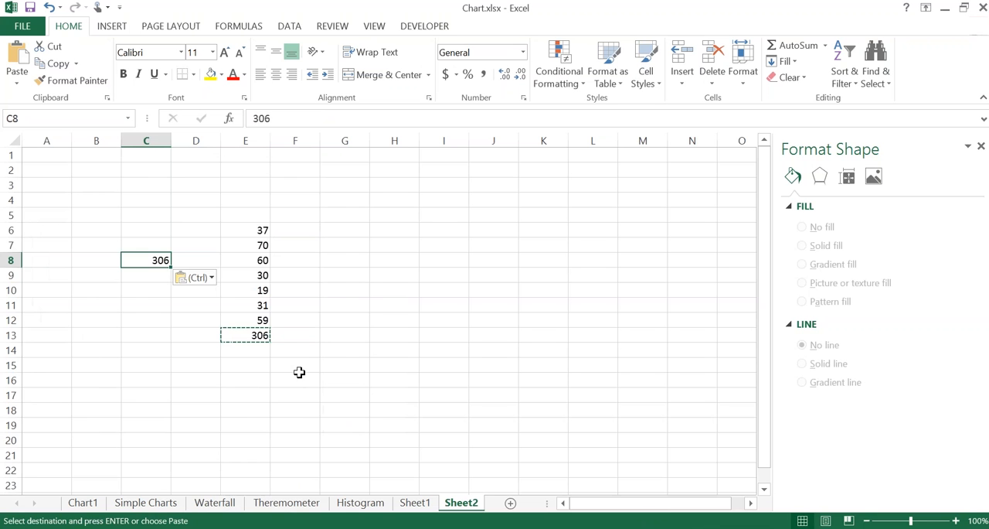
# Step: Compare the cell contents of the total in E13 with those of the pasted cell C8 in edit mode
pyautogui.click(299, 371)
pyautogui.click(256, 337)
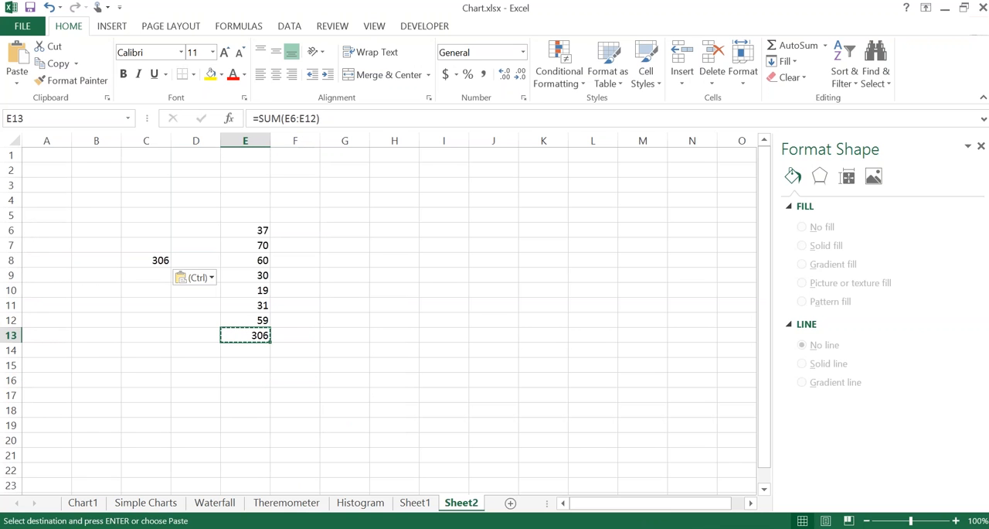
pyautogui.press('F2')
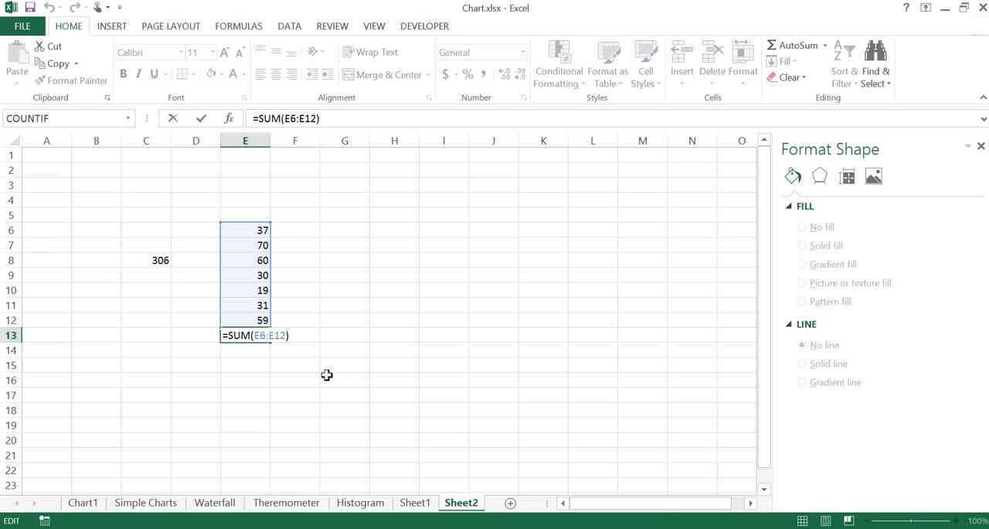
pyautogui.press('Return')
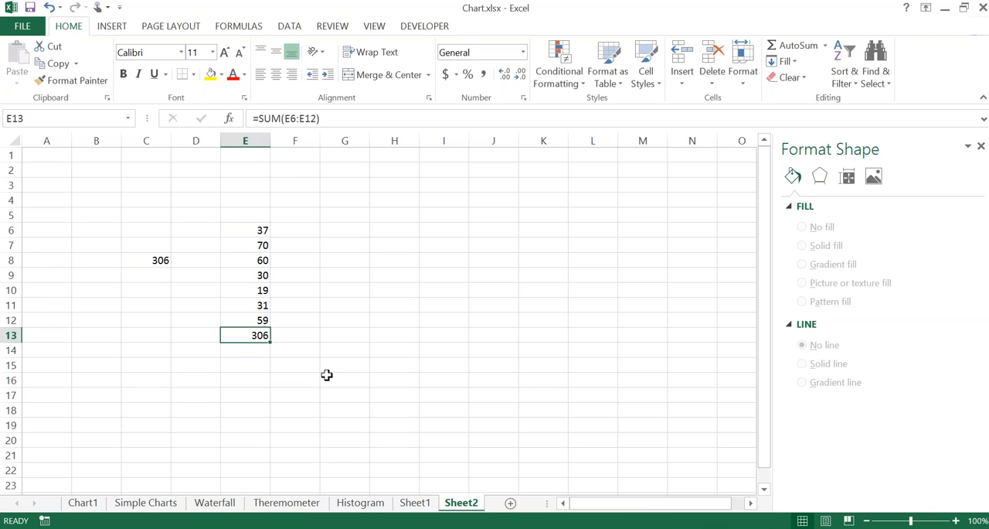
pyautogui.press('F2')
pyautogui.hotkey('shift', 'Tab')
pyautogui.press('Up')
pyautogui.press('Up')
pyautogui.press('Up')
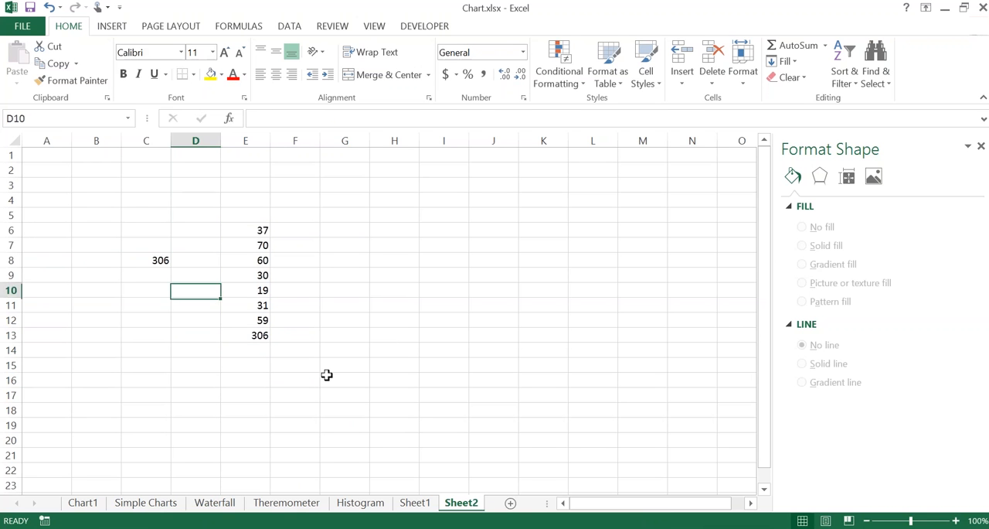
pyautogui.press('Left')
pyautogui.press('Up')
pyautogui.press('Up')
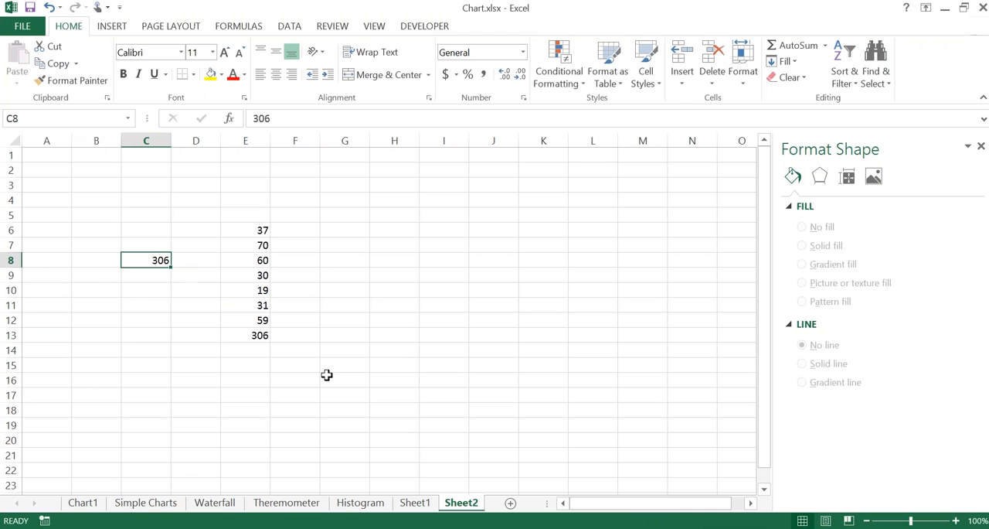
pyautogui.press('F2')
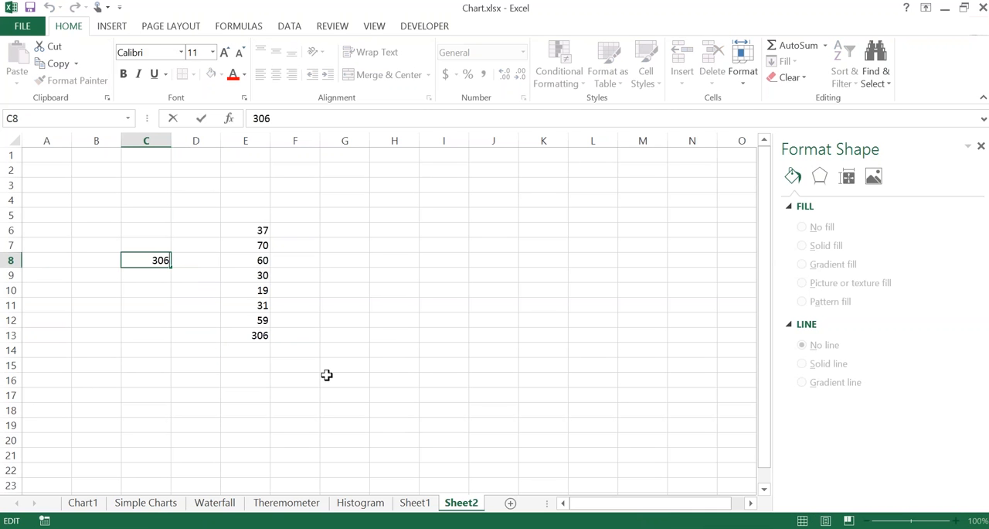